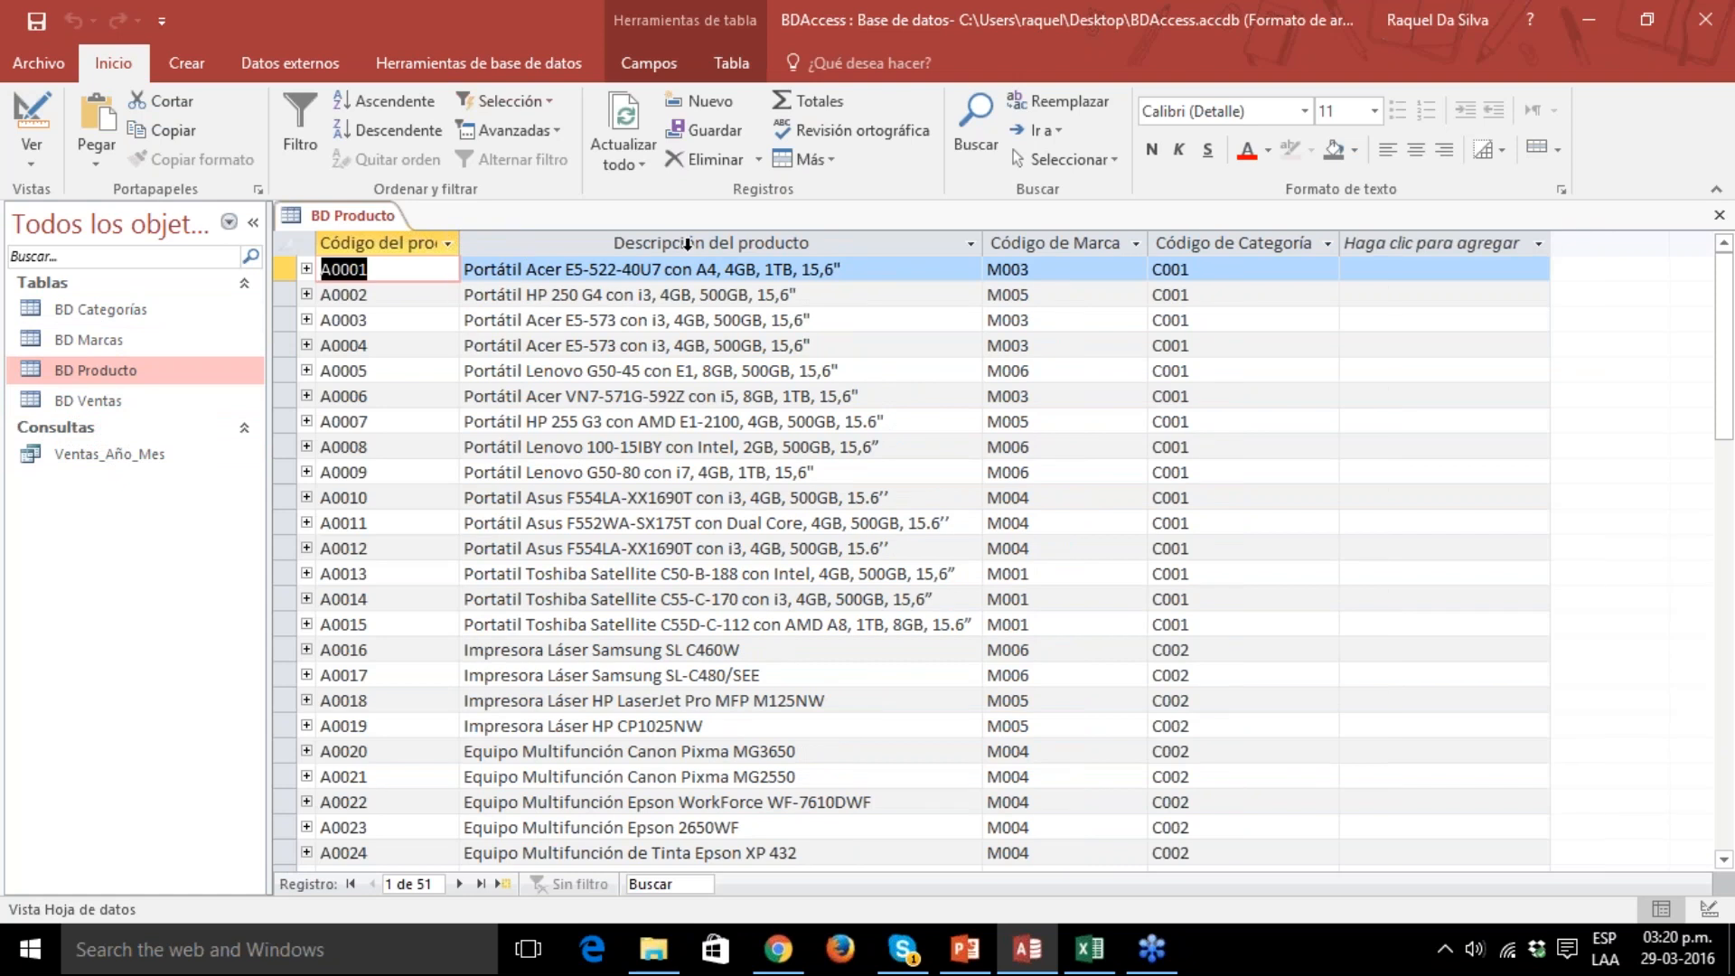
# Examine the product description, brand code and category code columns of the BD Producto table.
pyautogui.click(654, 235)
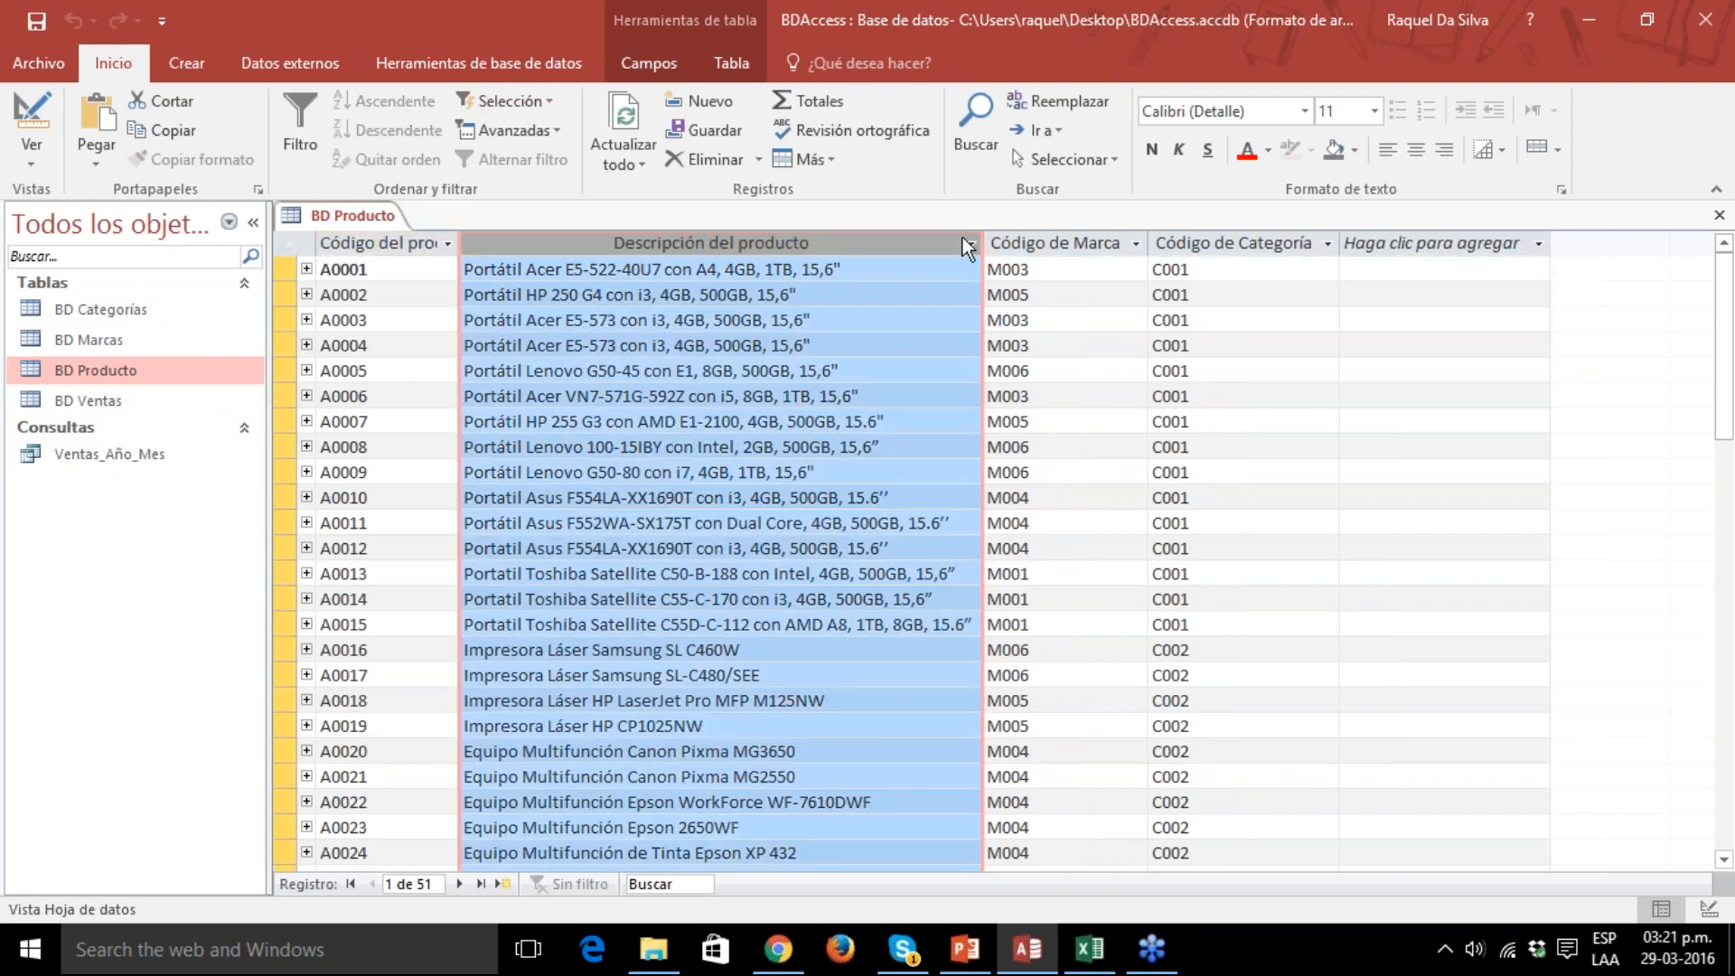
pyautogui.click(1034, 238)
pyautogui.click(1198, 241)
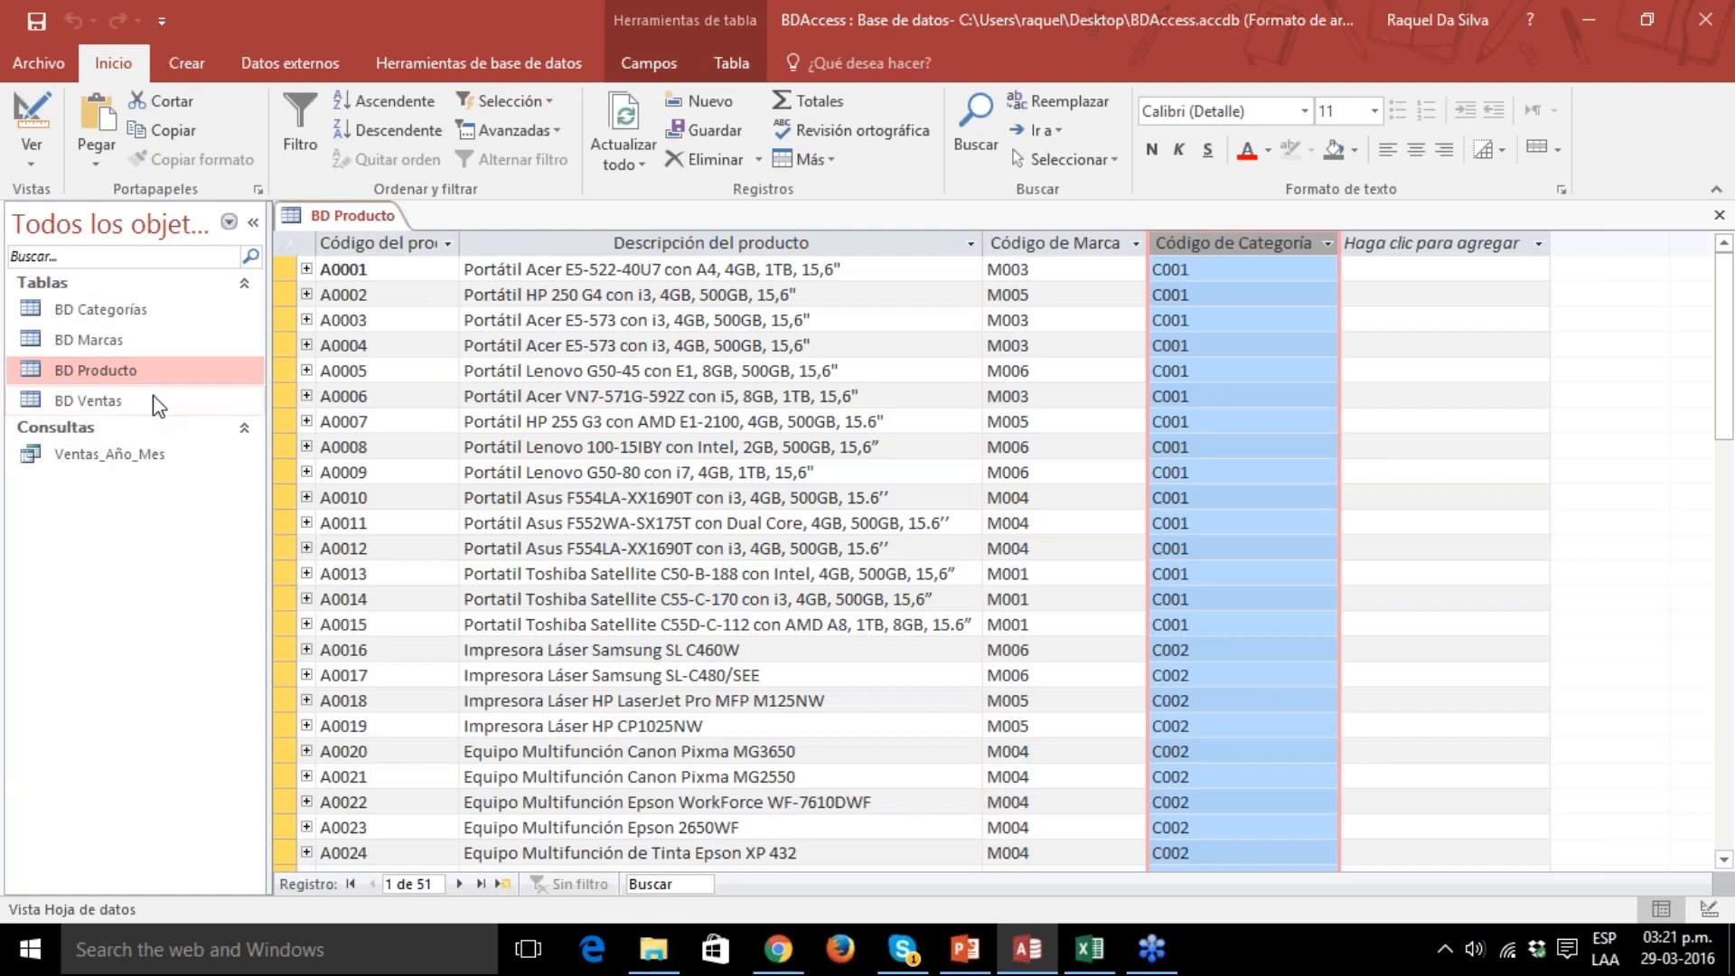
# Open the BD Marcas, BD Categorías and BD Ventas tables for review and return to BD Producto.
pyautogui.click(122, 343)
pyautogui.doubleClick(122, 340)
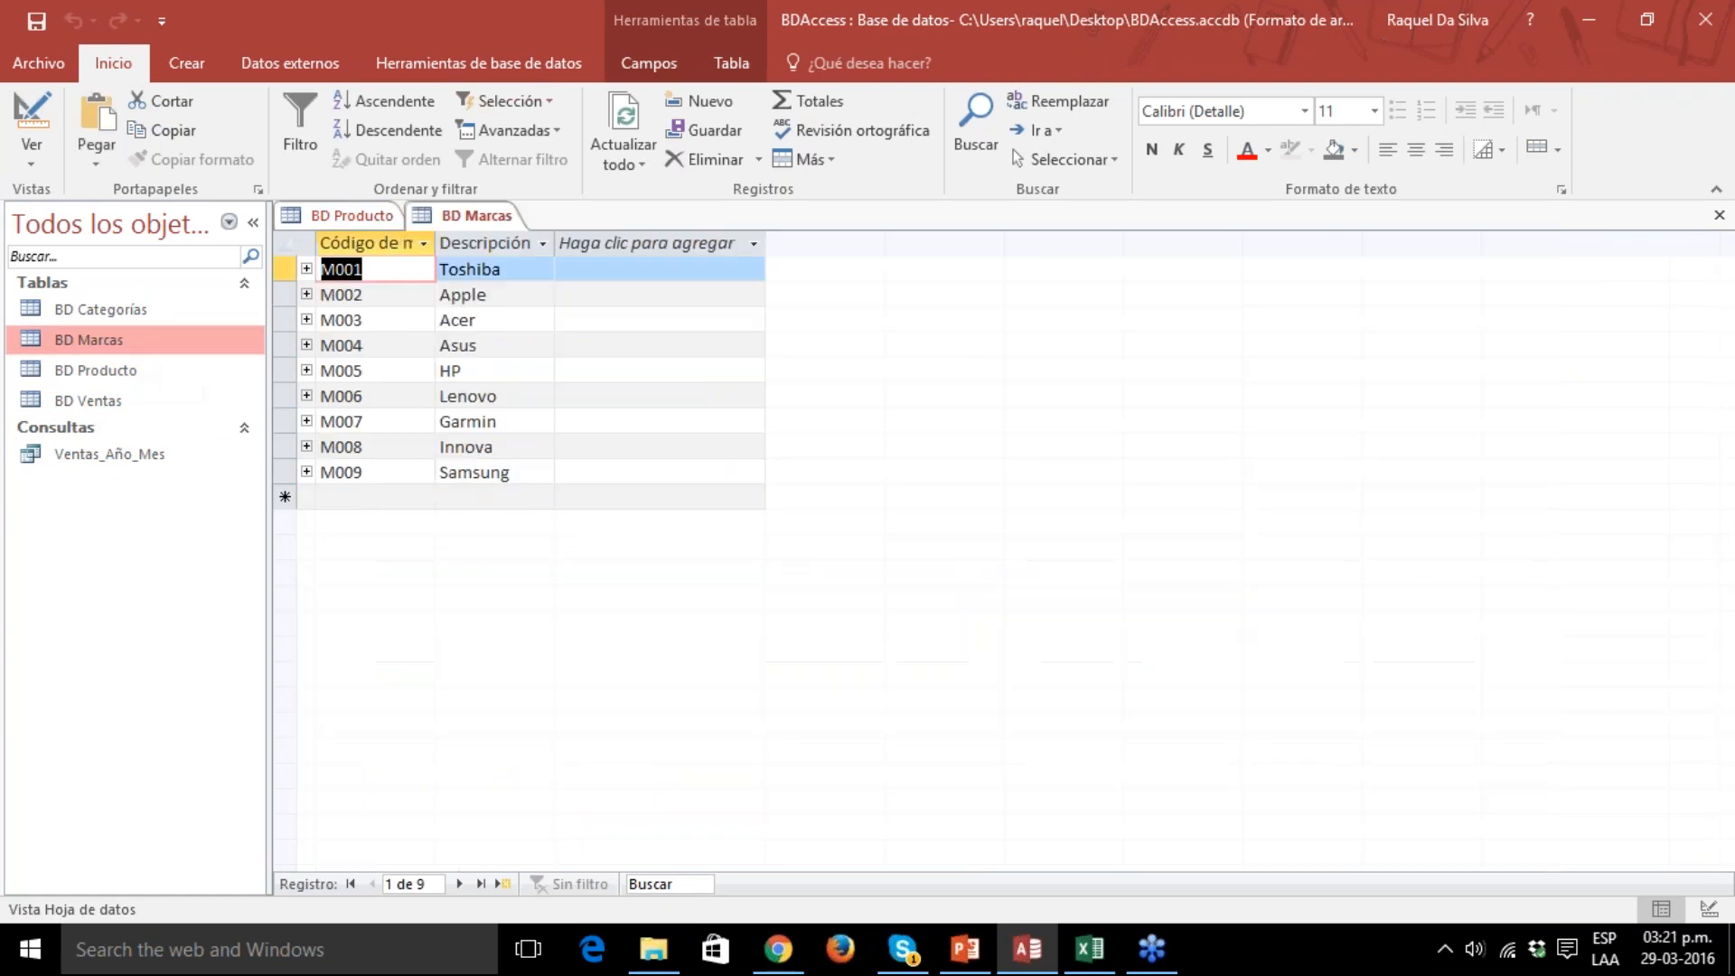
pyautogui.click(128, 312)
pyautogui.doubleClick(128, 319)
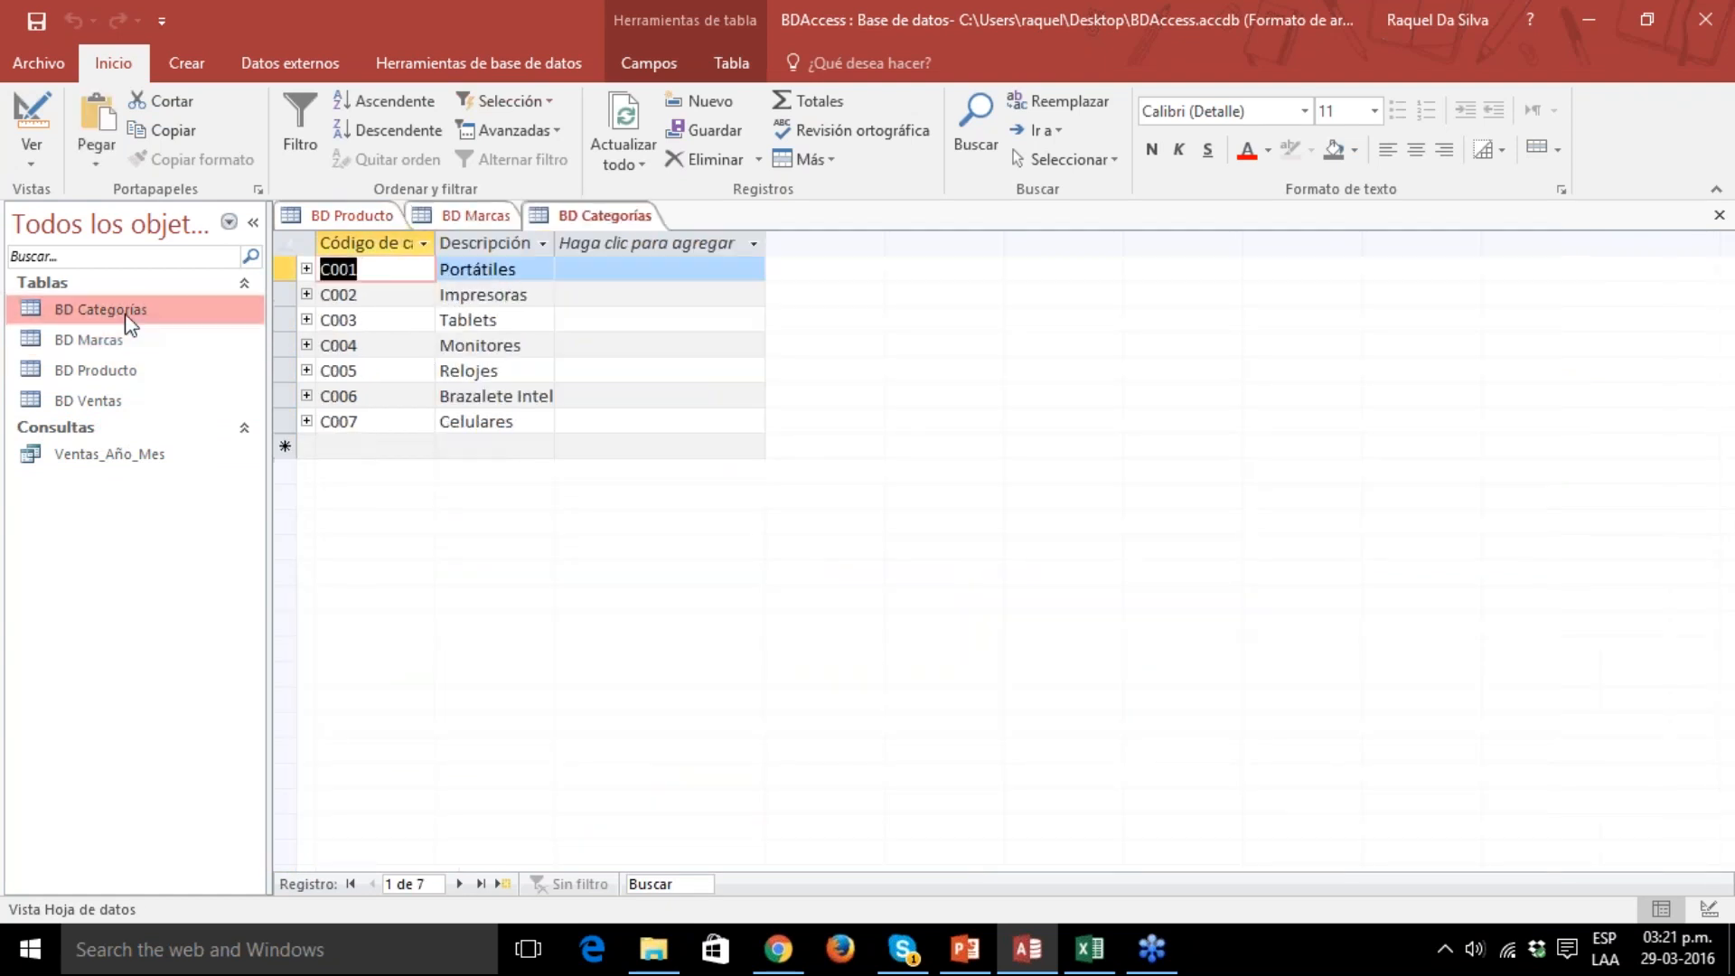
pyautogui.doubleClick(108, 398)
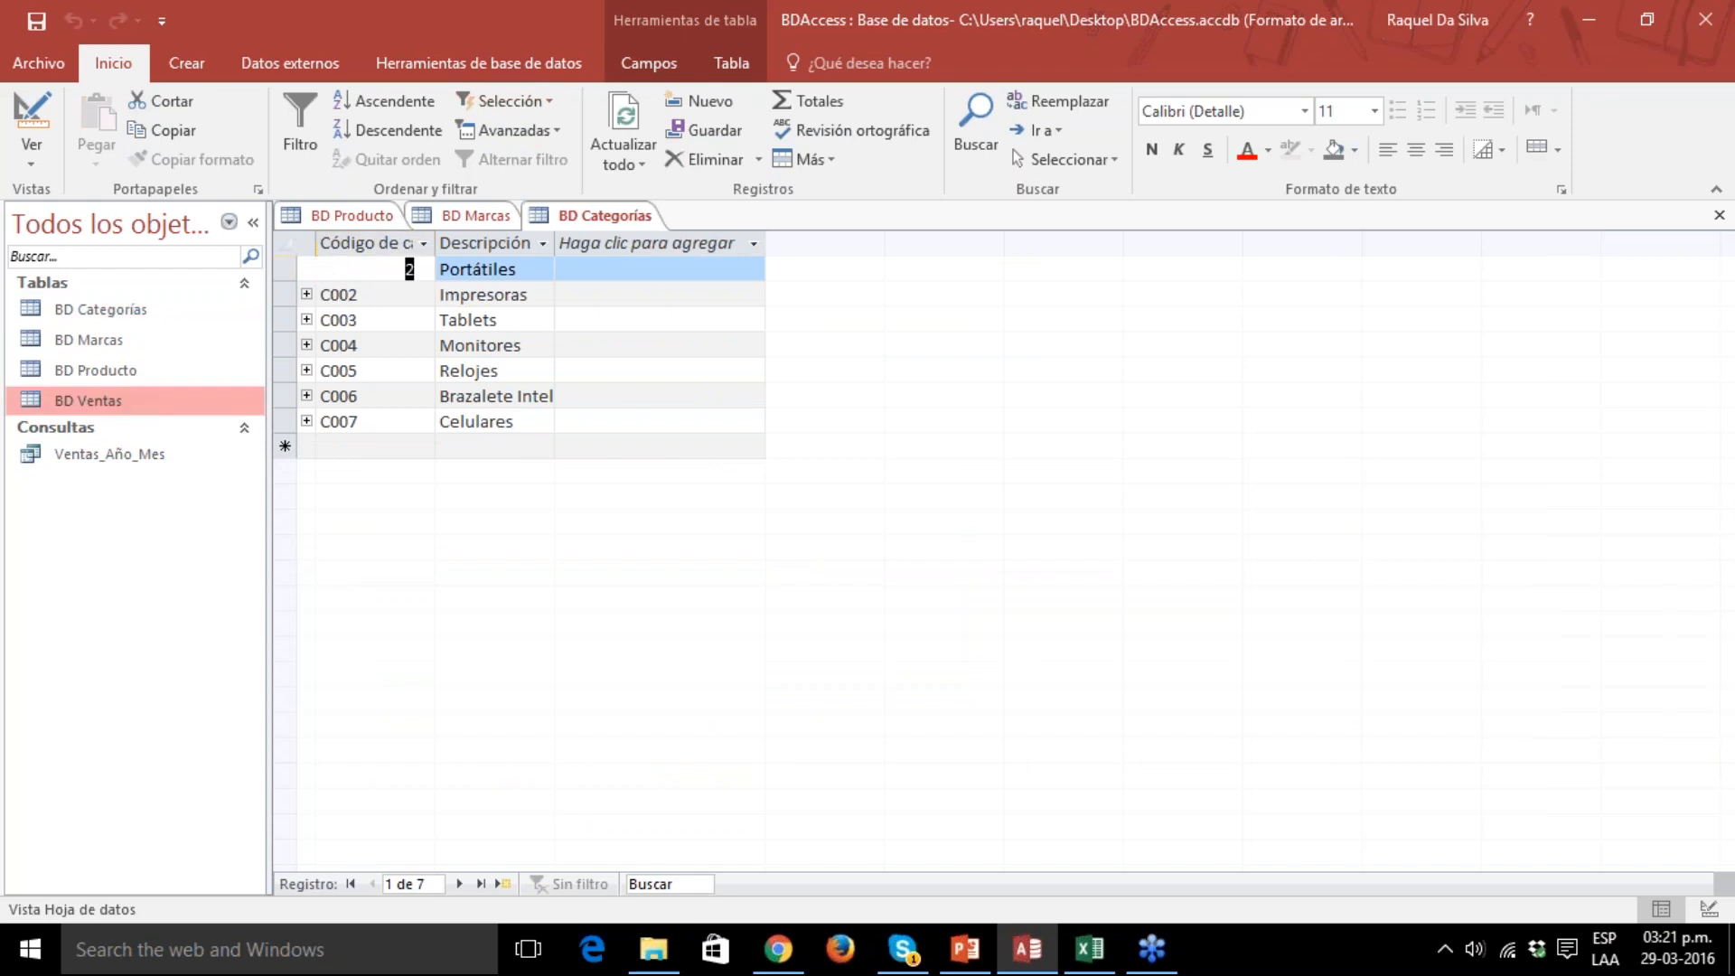
pyautogui.click(114, 363)
pyautogui.doubleClick(112, 366)
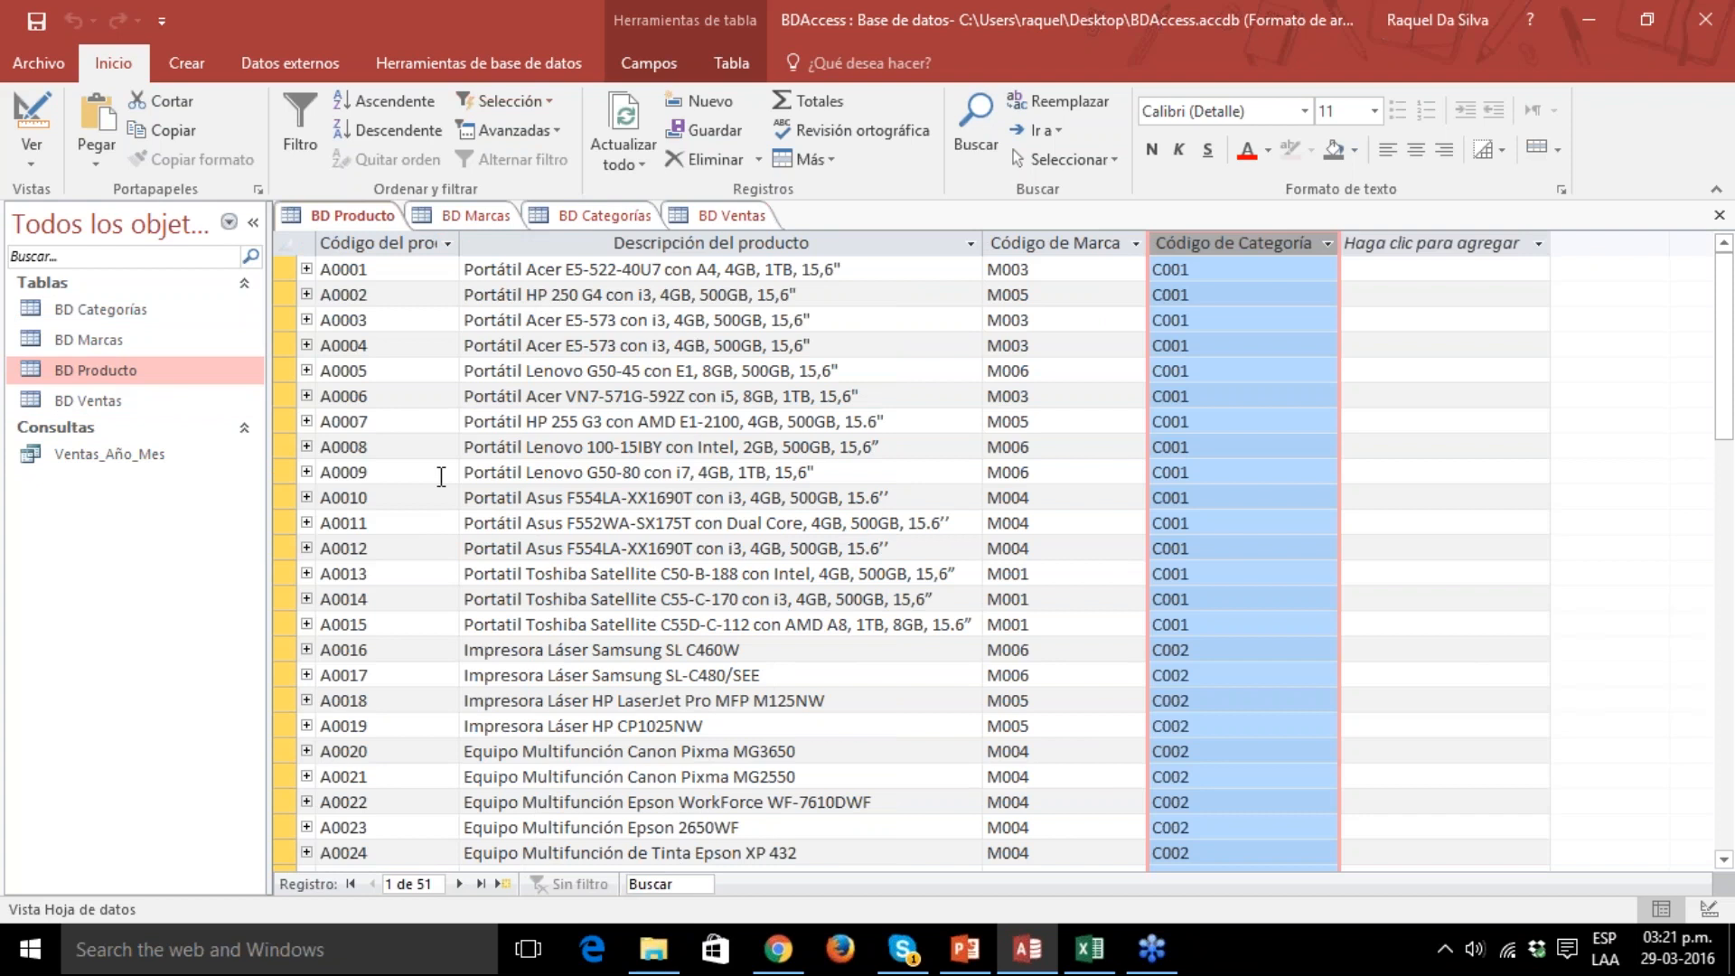
# Create a new blank table in the database and select its empty record.
pyautogui.click(187, 65)
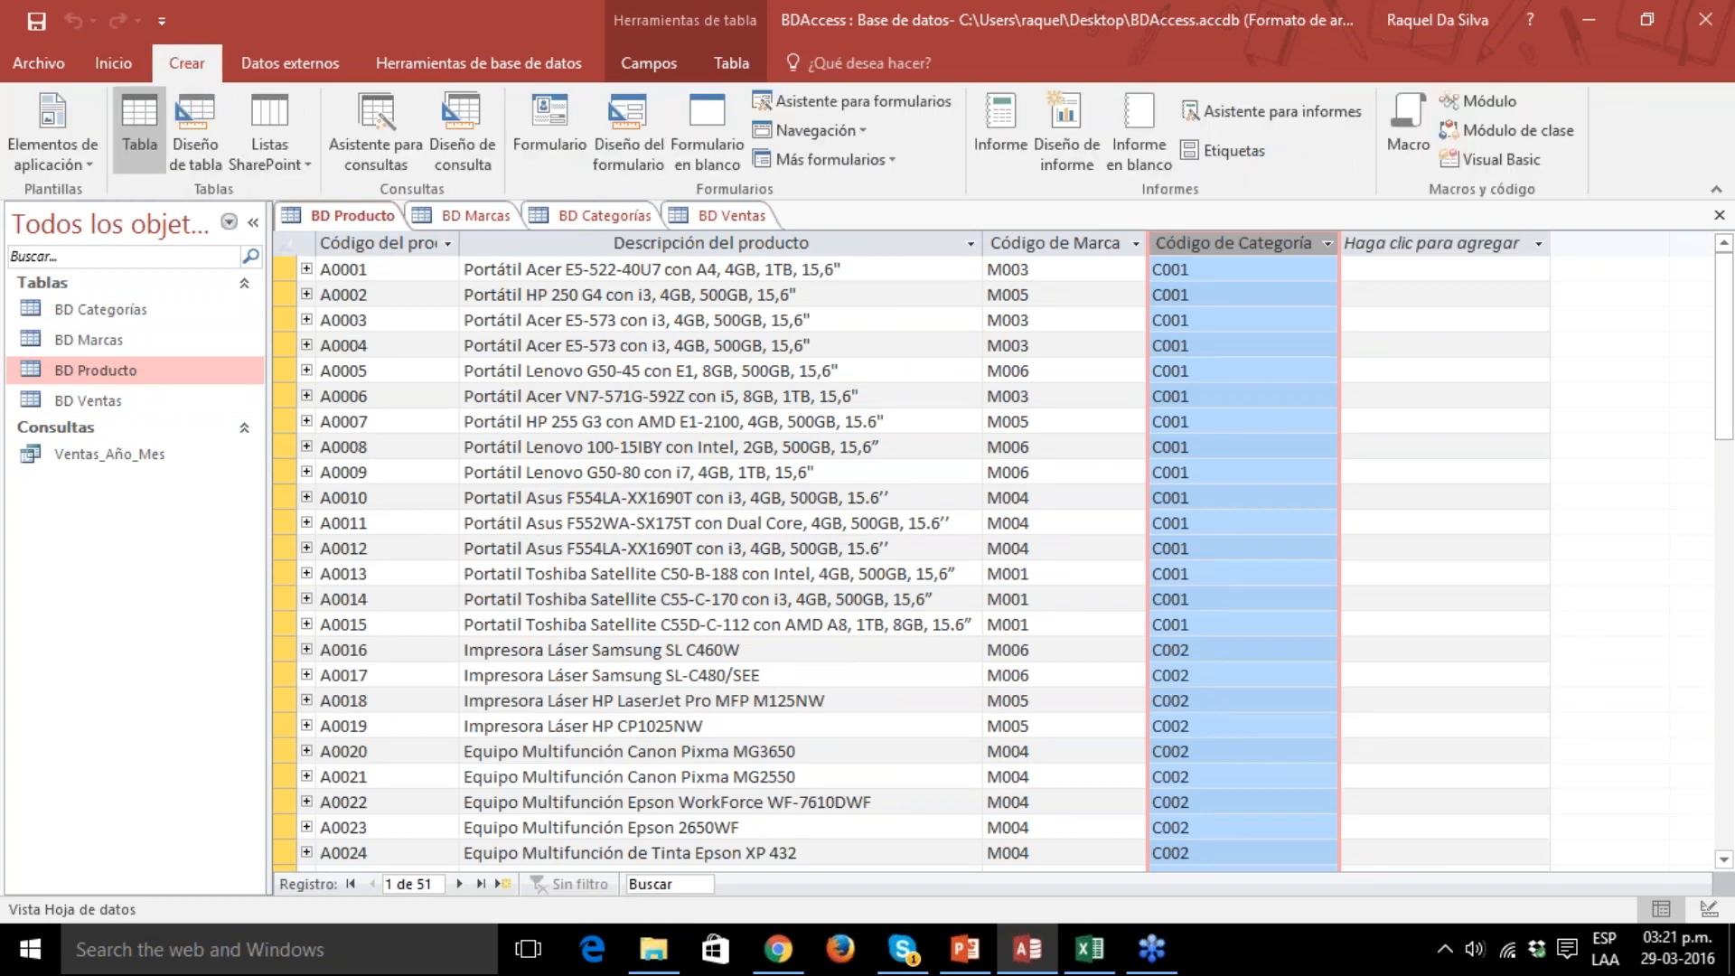
pyautogui.click(140, 126)
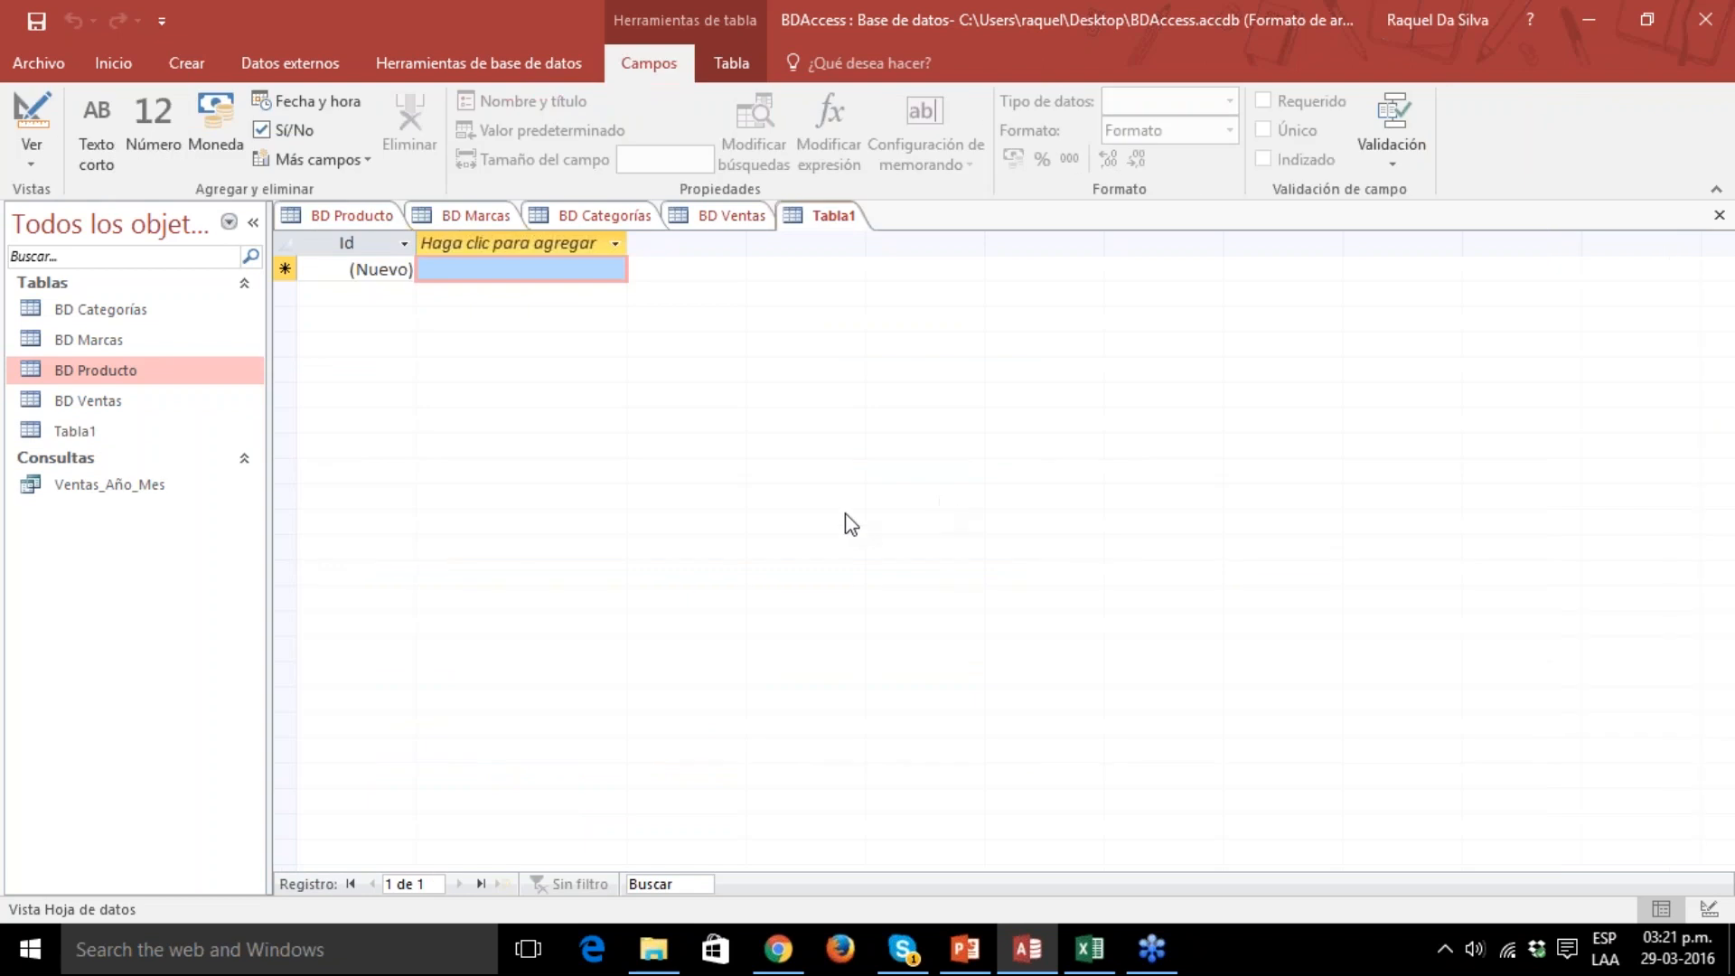
pyautogui.click(78, 433)
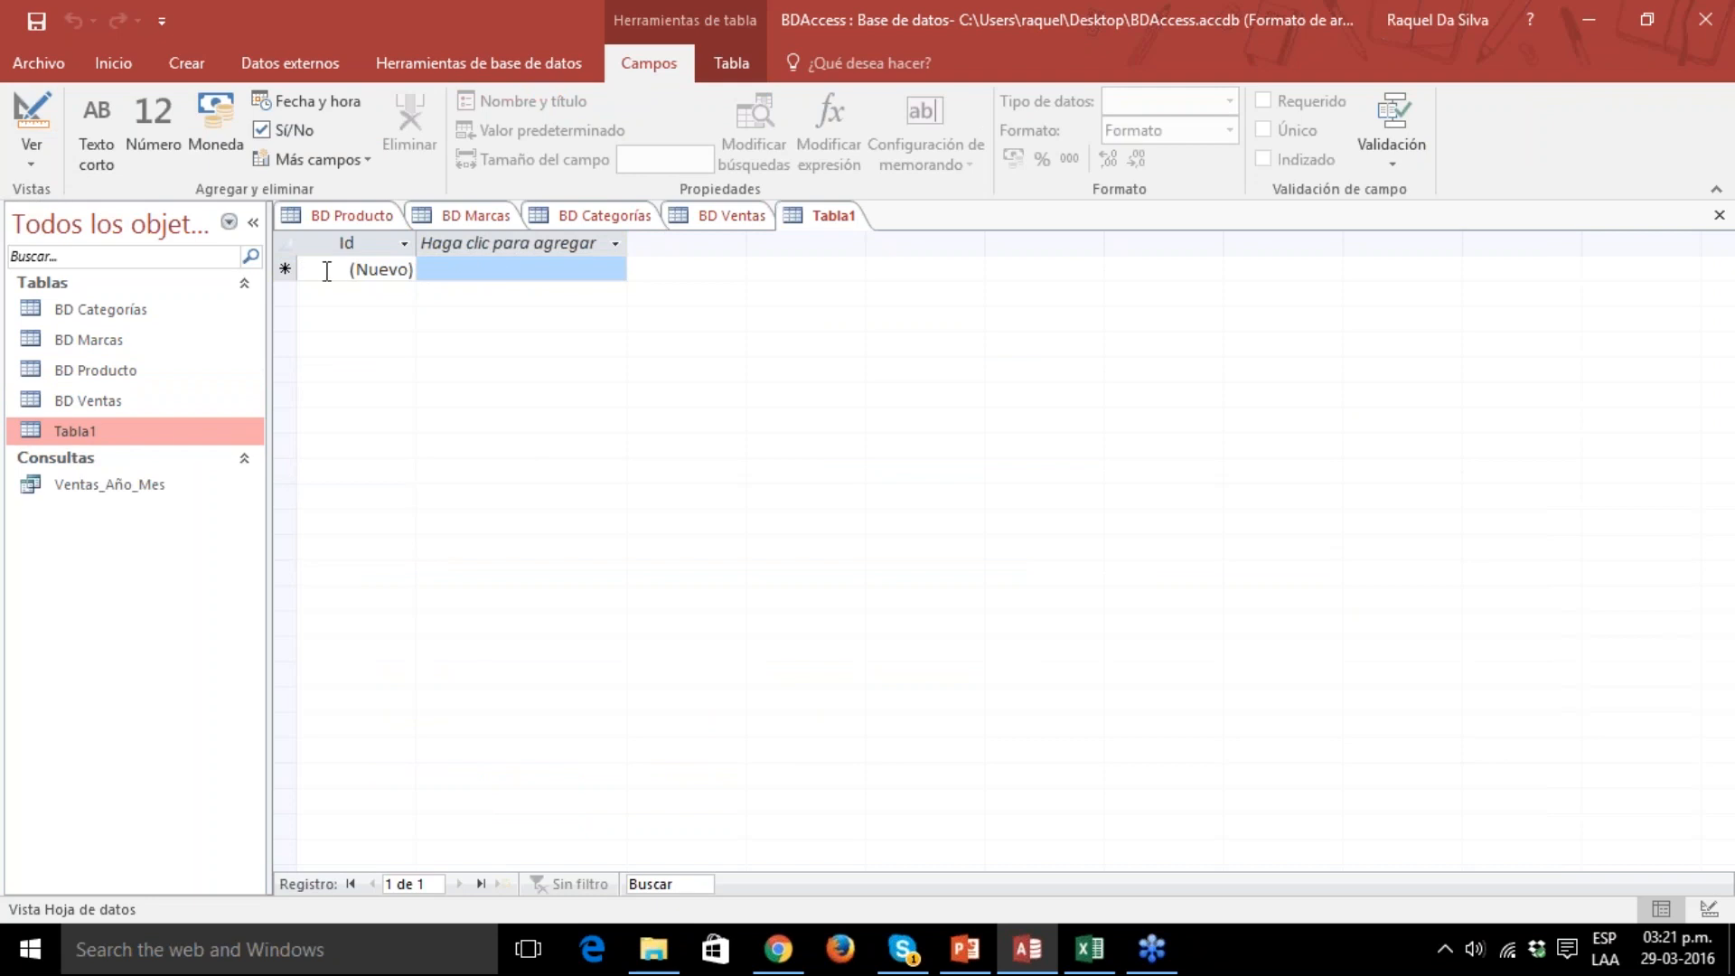
pyautogui.click(283, 268)
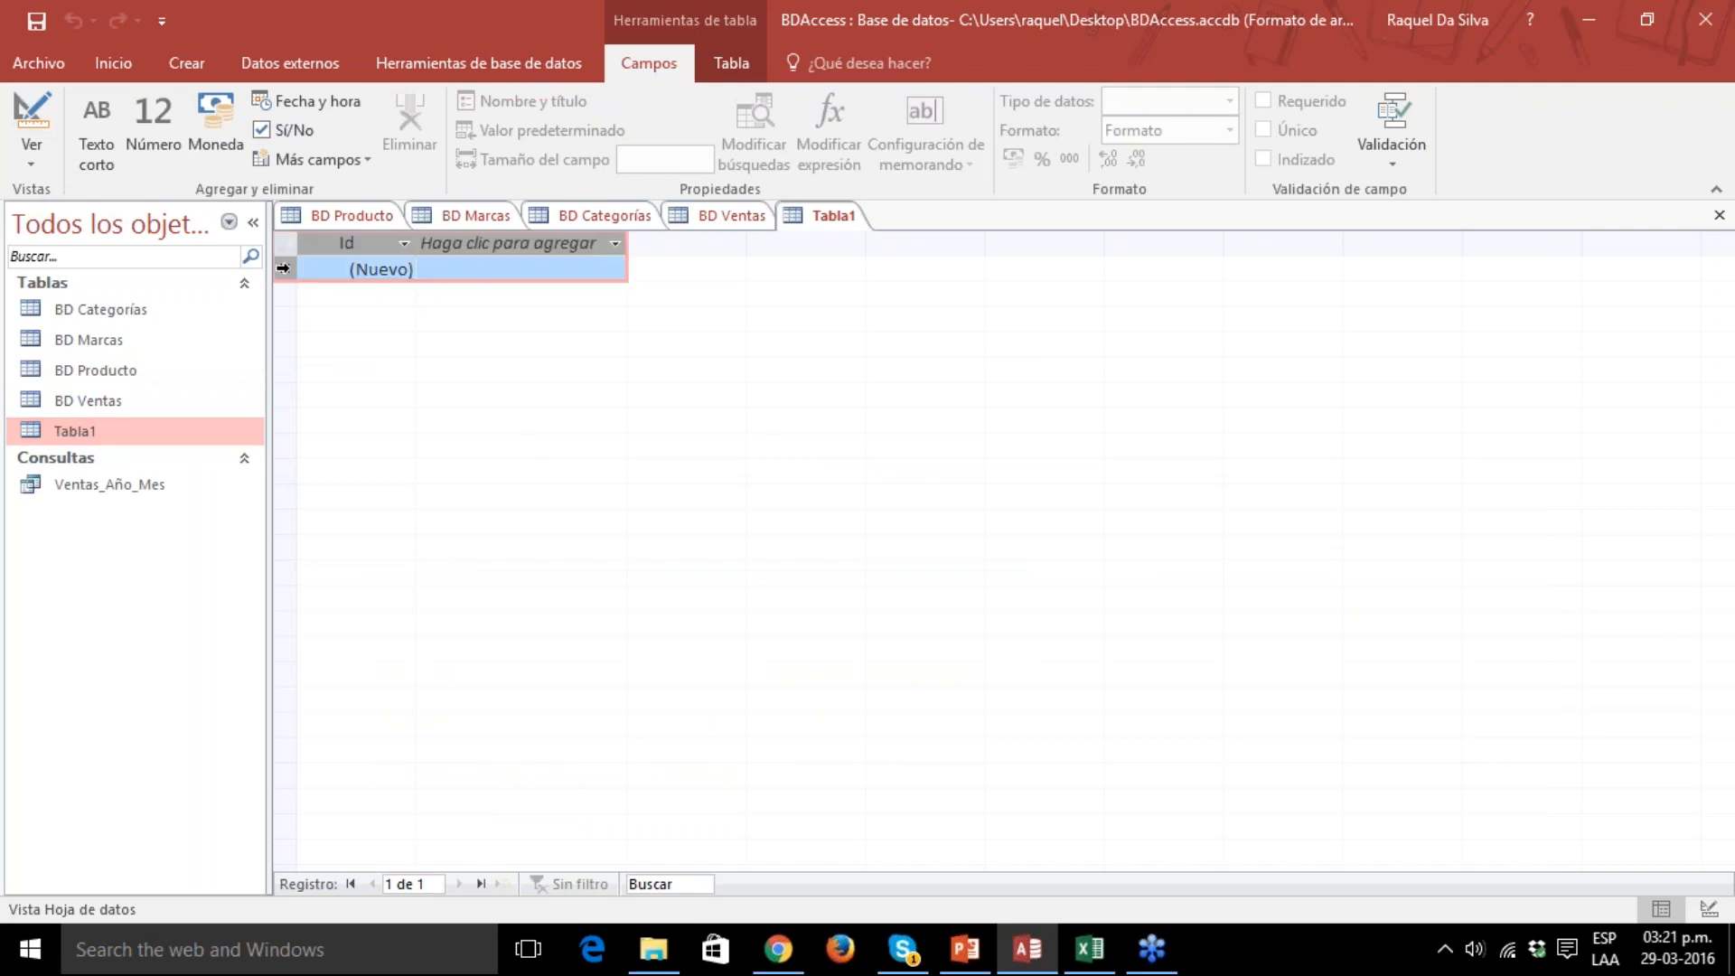
# Switch the new table to Design view, saving it under the name Prueba.
pyautogui.click(34, 155)
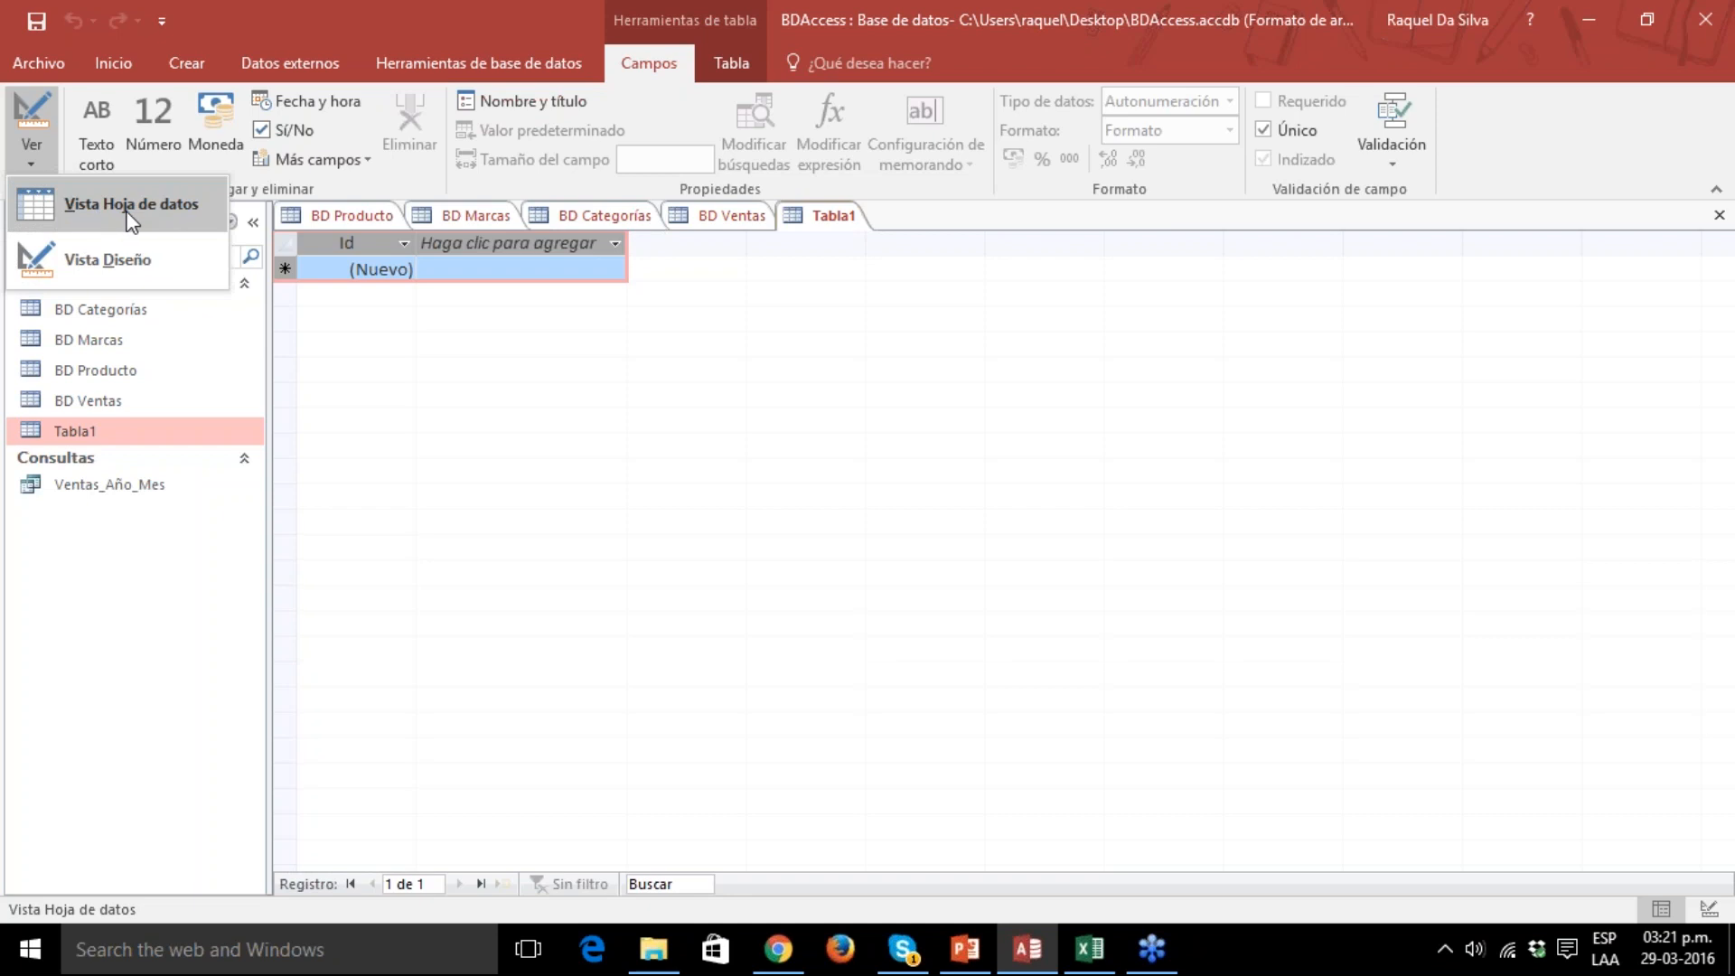
pyautogui.click(96, 267)
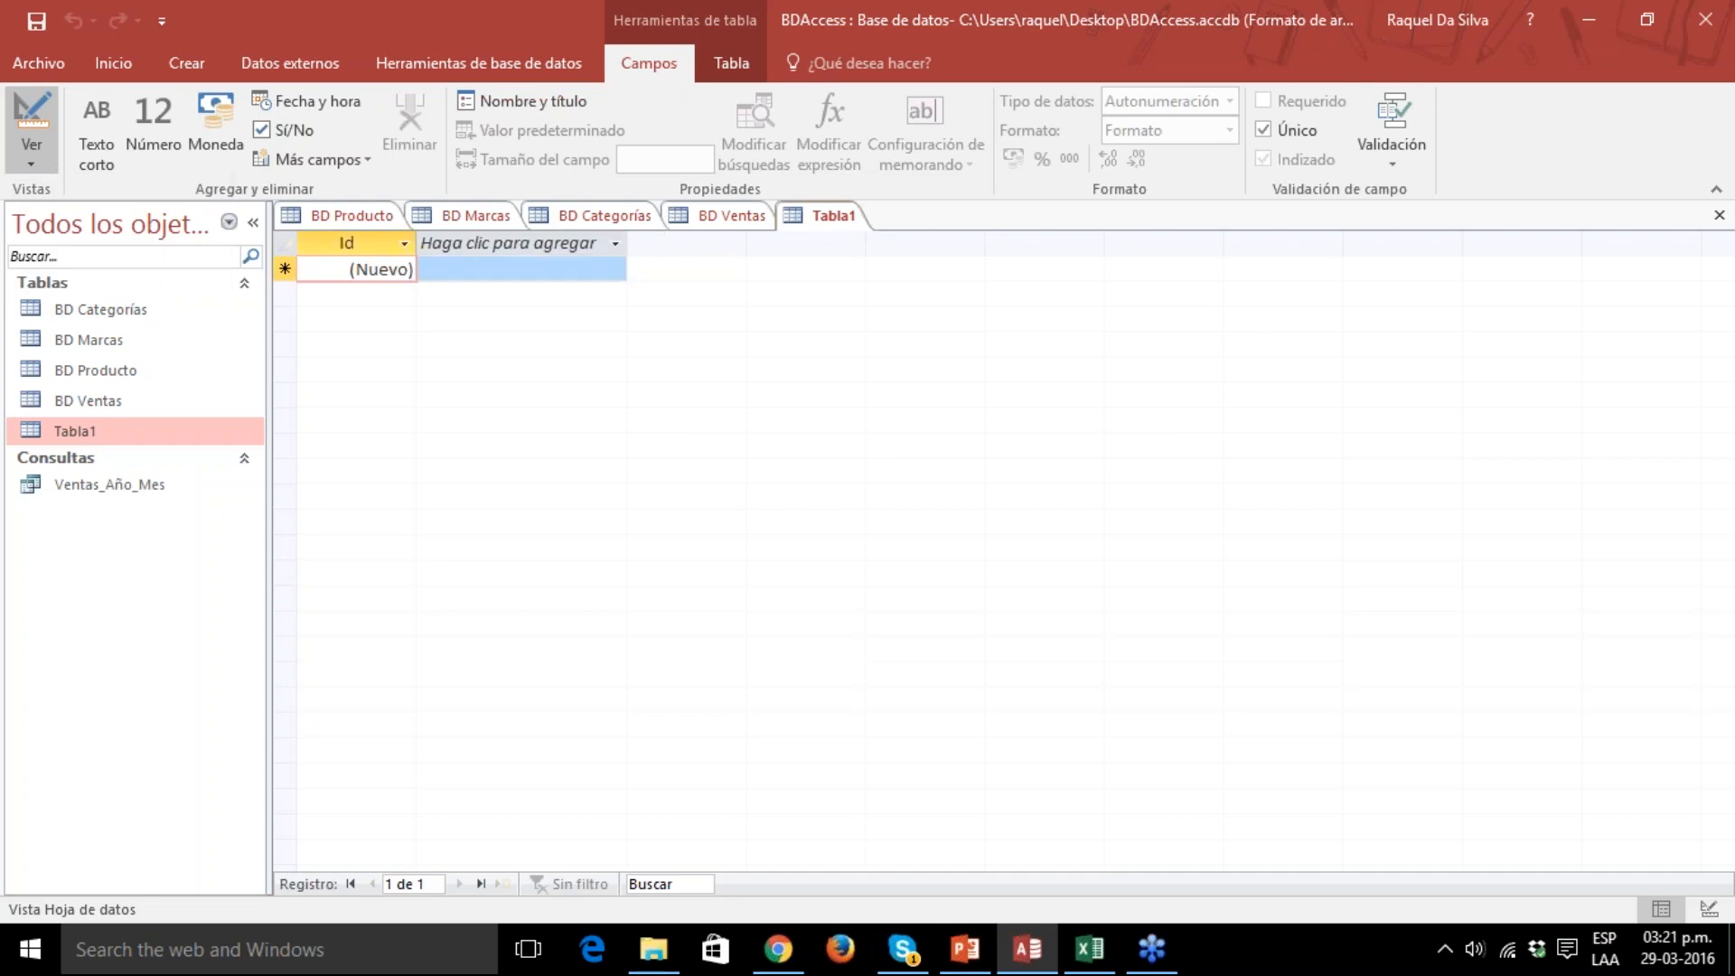
pyautogui.moveTo(824, 291); pyautogui.dragTo(788, 413)
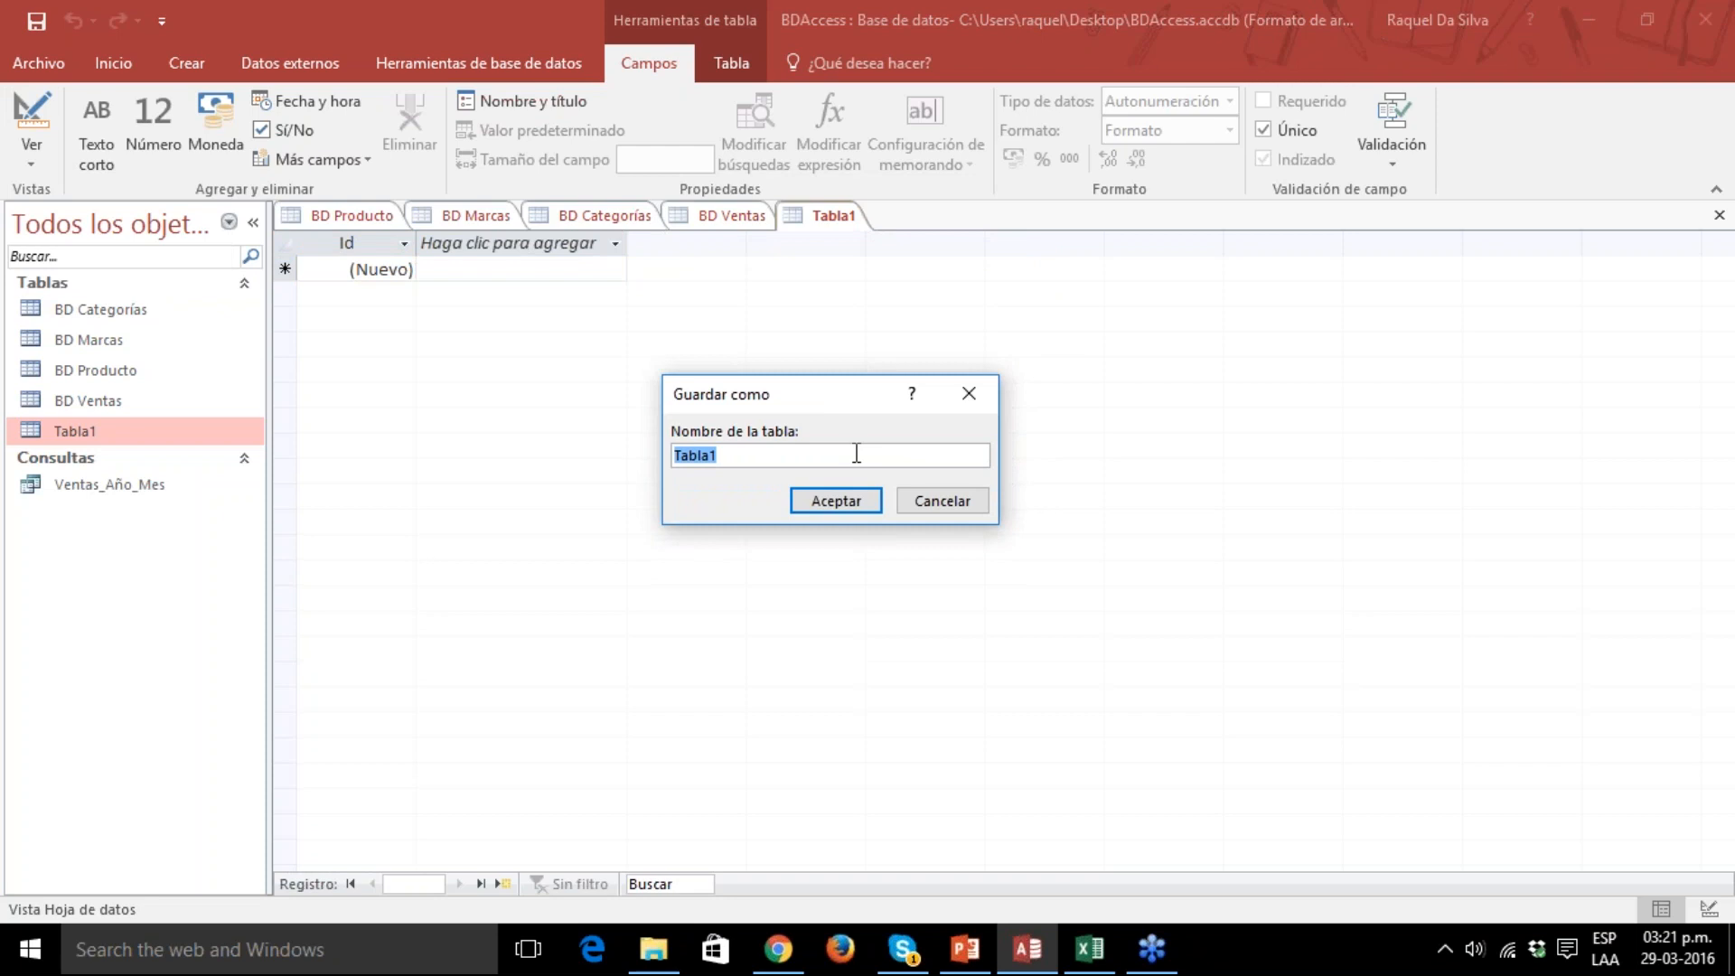
pyautogui.write('Prueba')
pyautogui.click(837, 502)
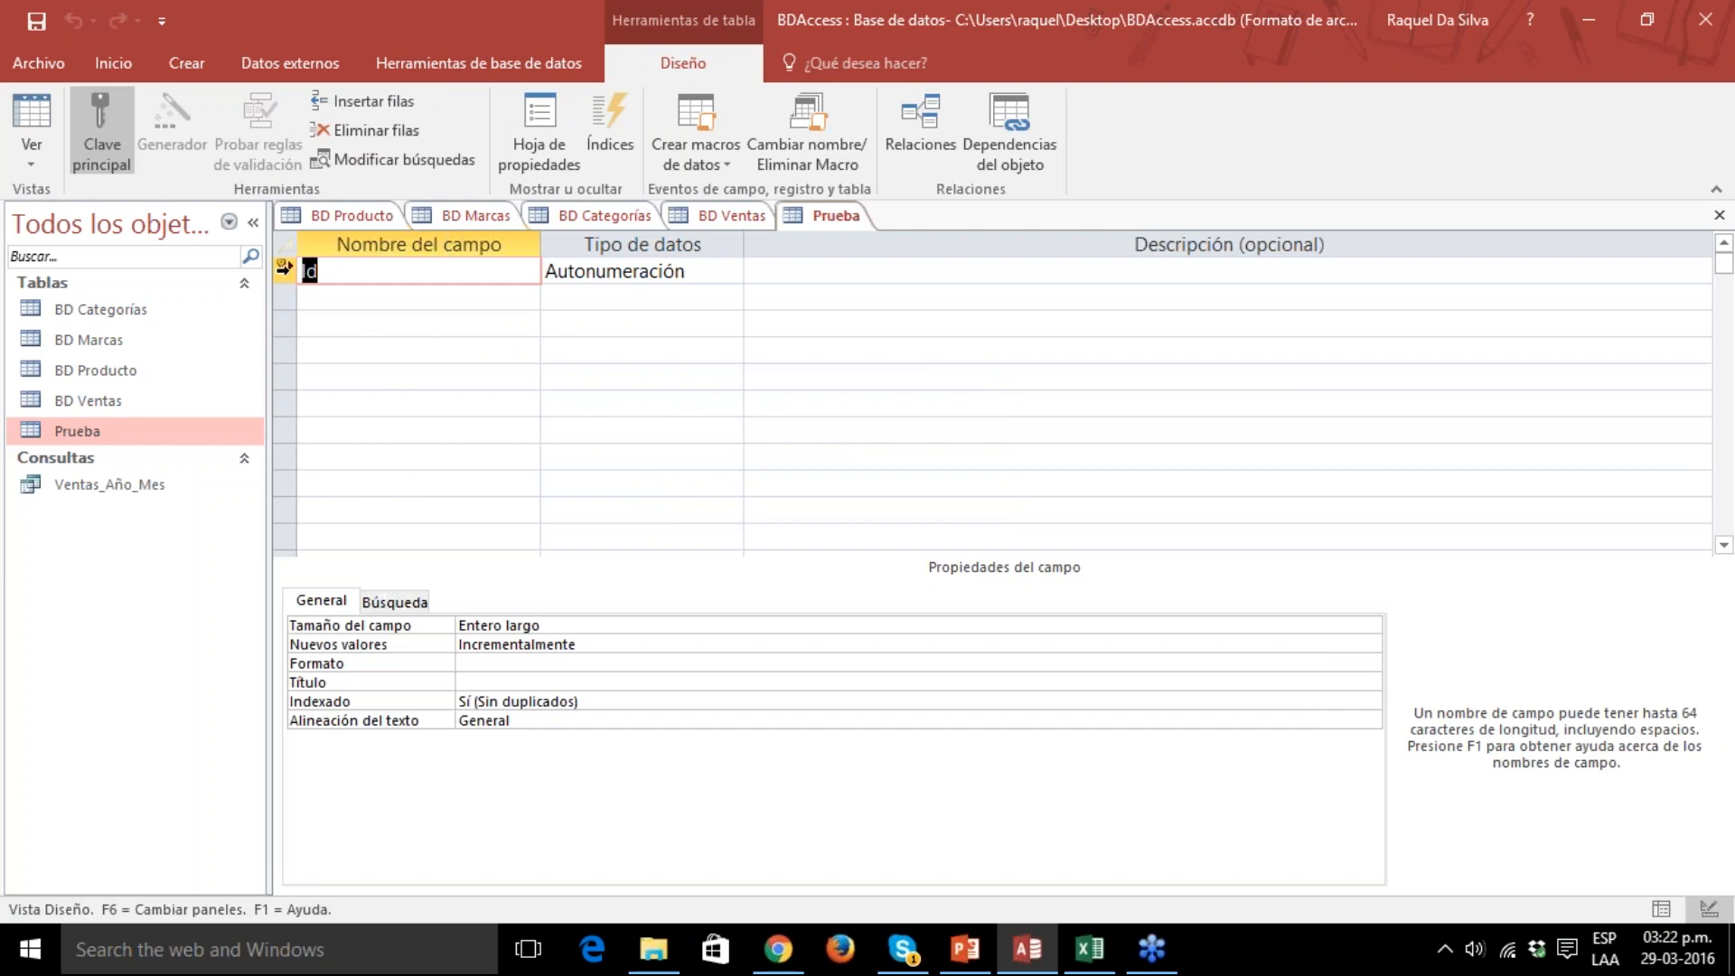
# Rename the primary key field Id of the Prueba table as "Código del producto".
pyautogui.click(285, 271)
pyautogui.click(358, 273)
pyautogui.click(622, 271)
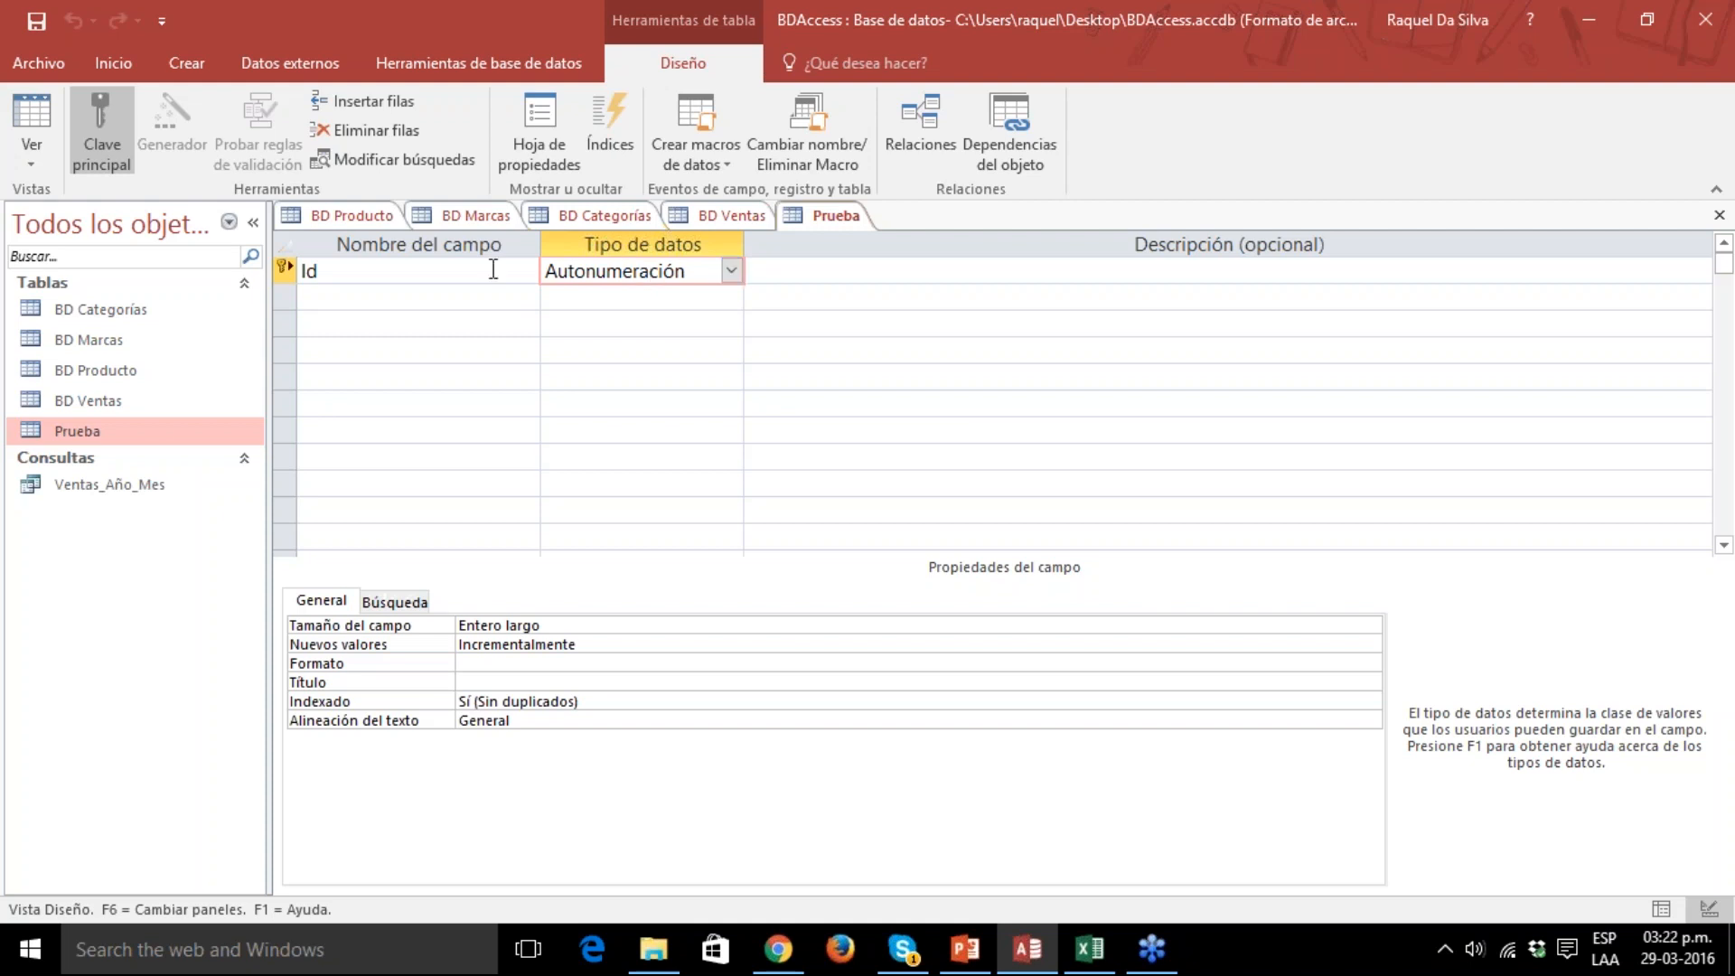
pyautogui.hotkey('shift', 'Tab')
pyautogui.write('Código del producto')
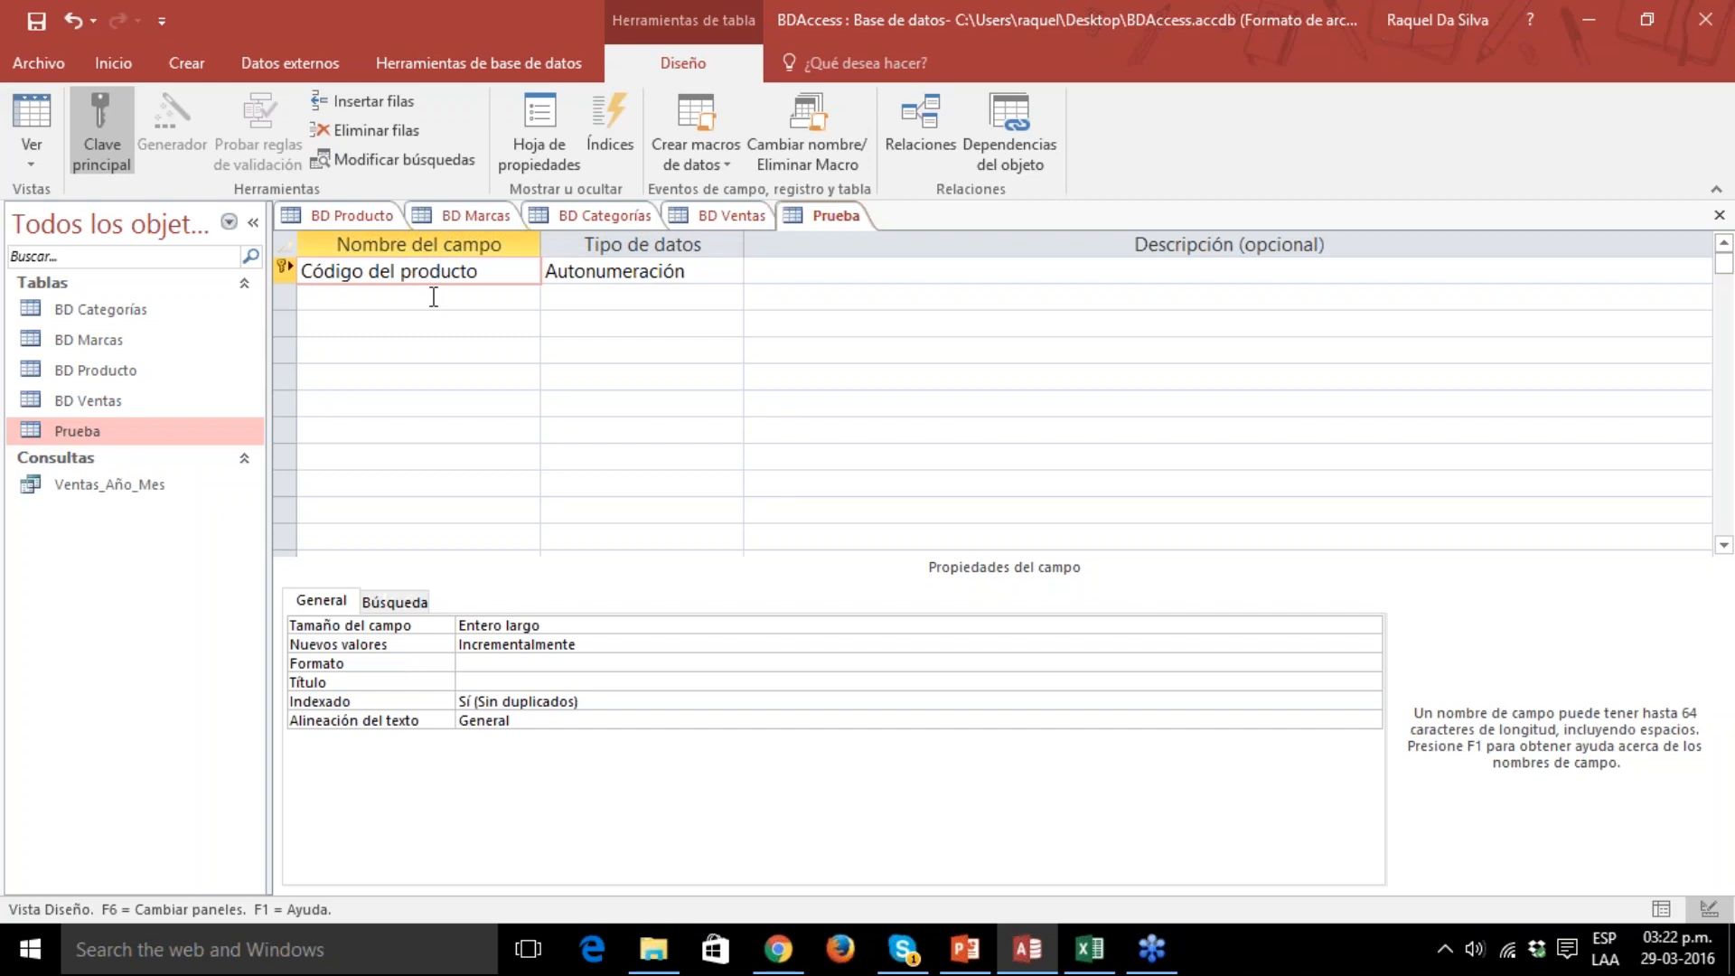
# Set the data type of the Código del producto field to Texto corto.
pyautogui.click(646, 276)
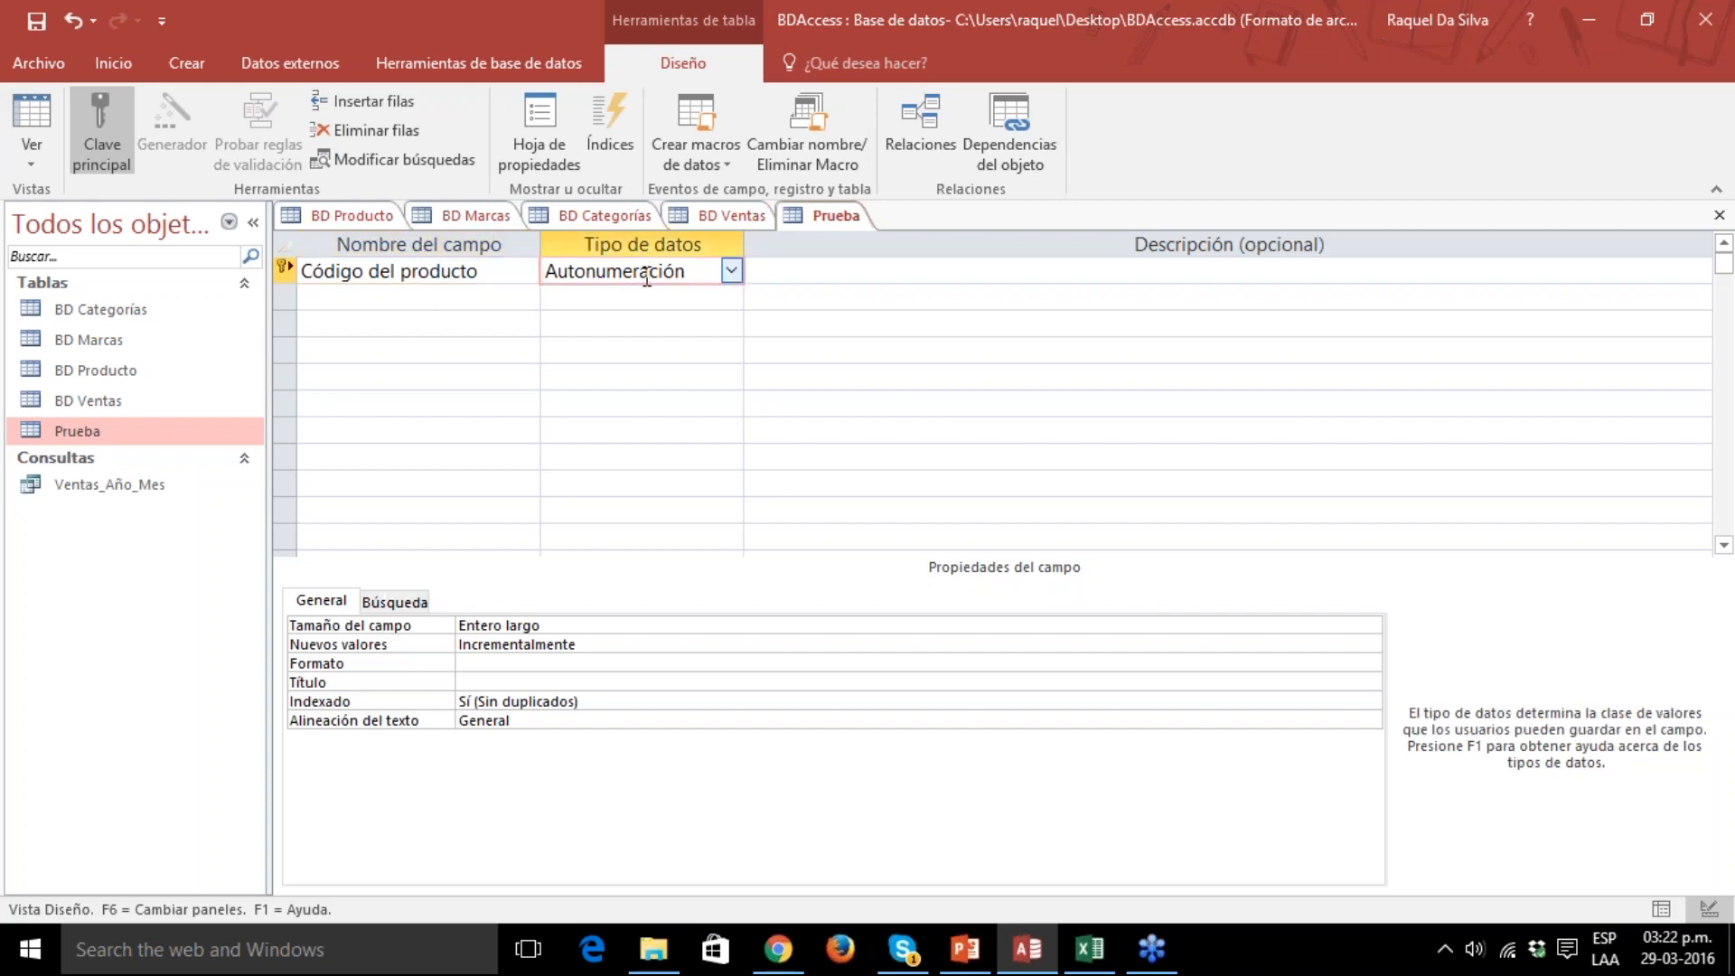
pyautogui.click(728, 273)
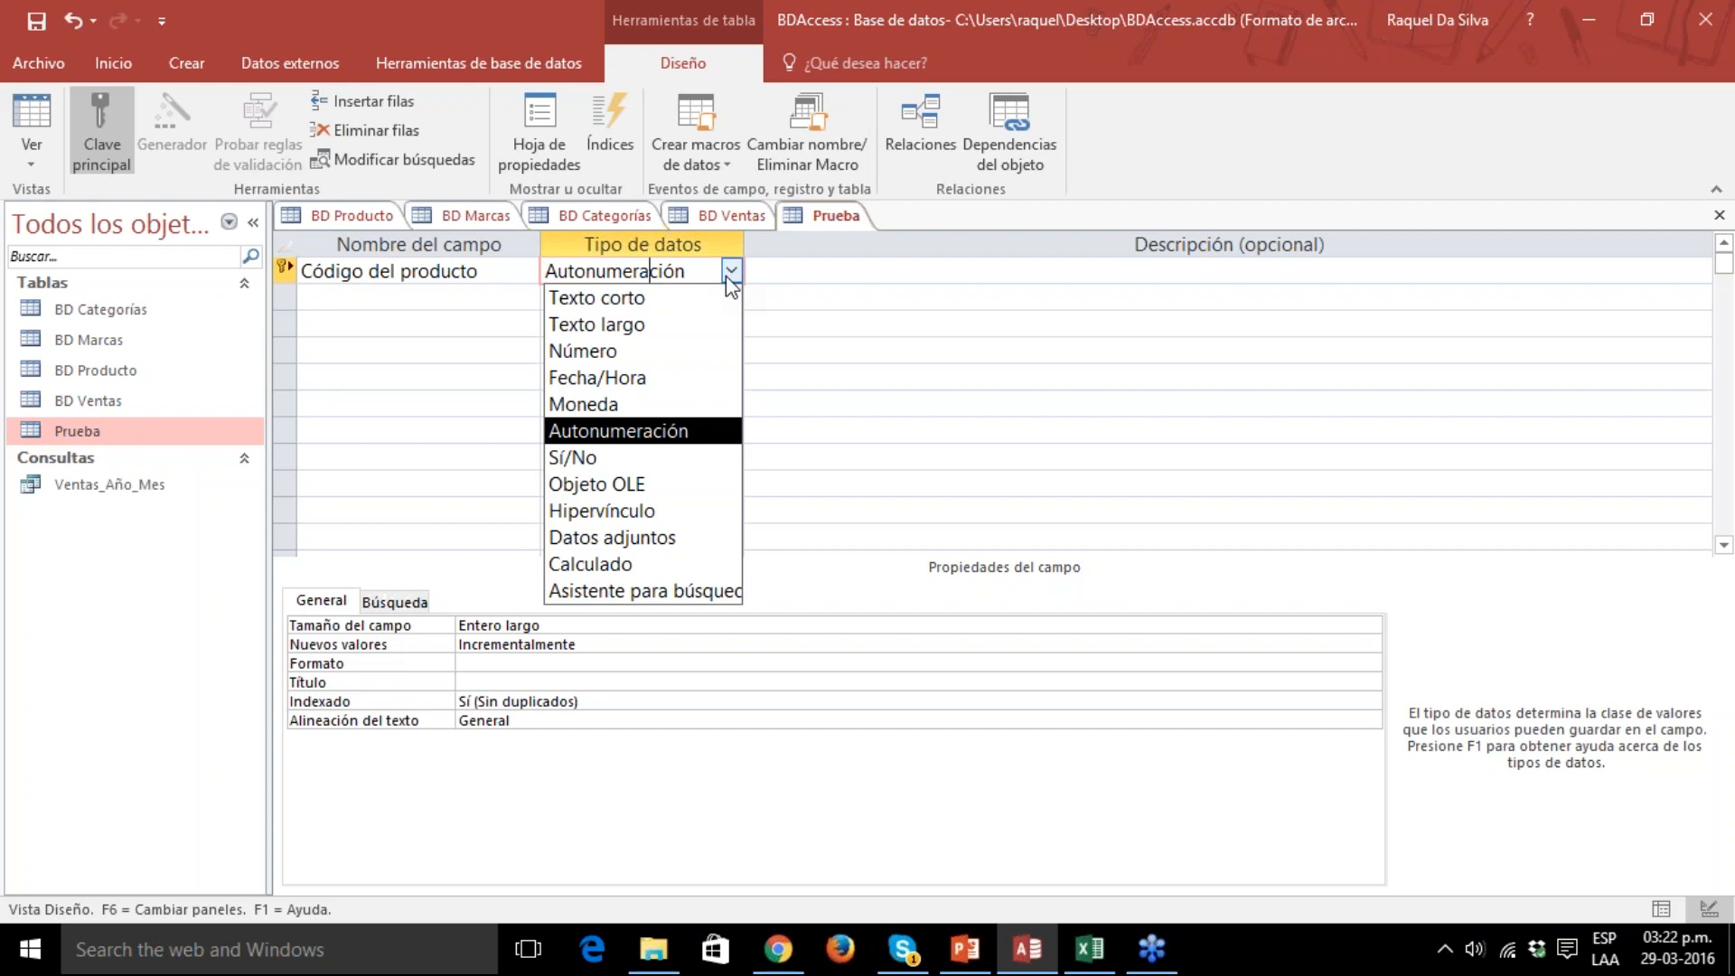
pyautogui.click(630, 299)
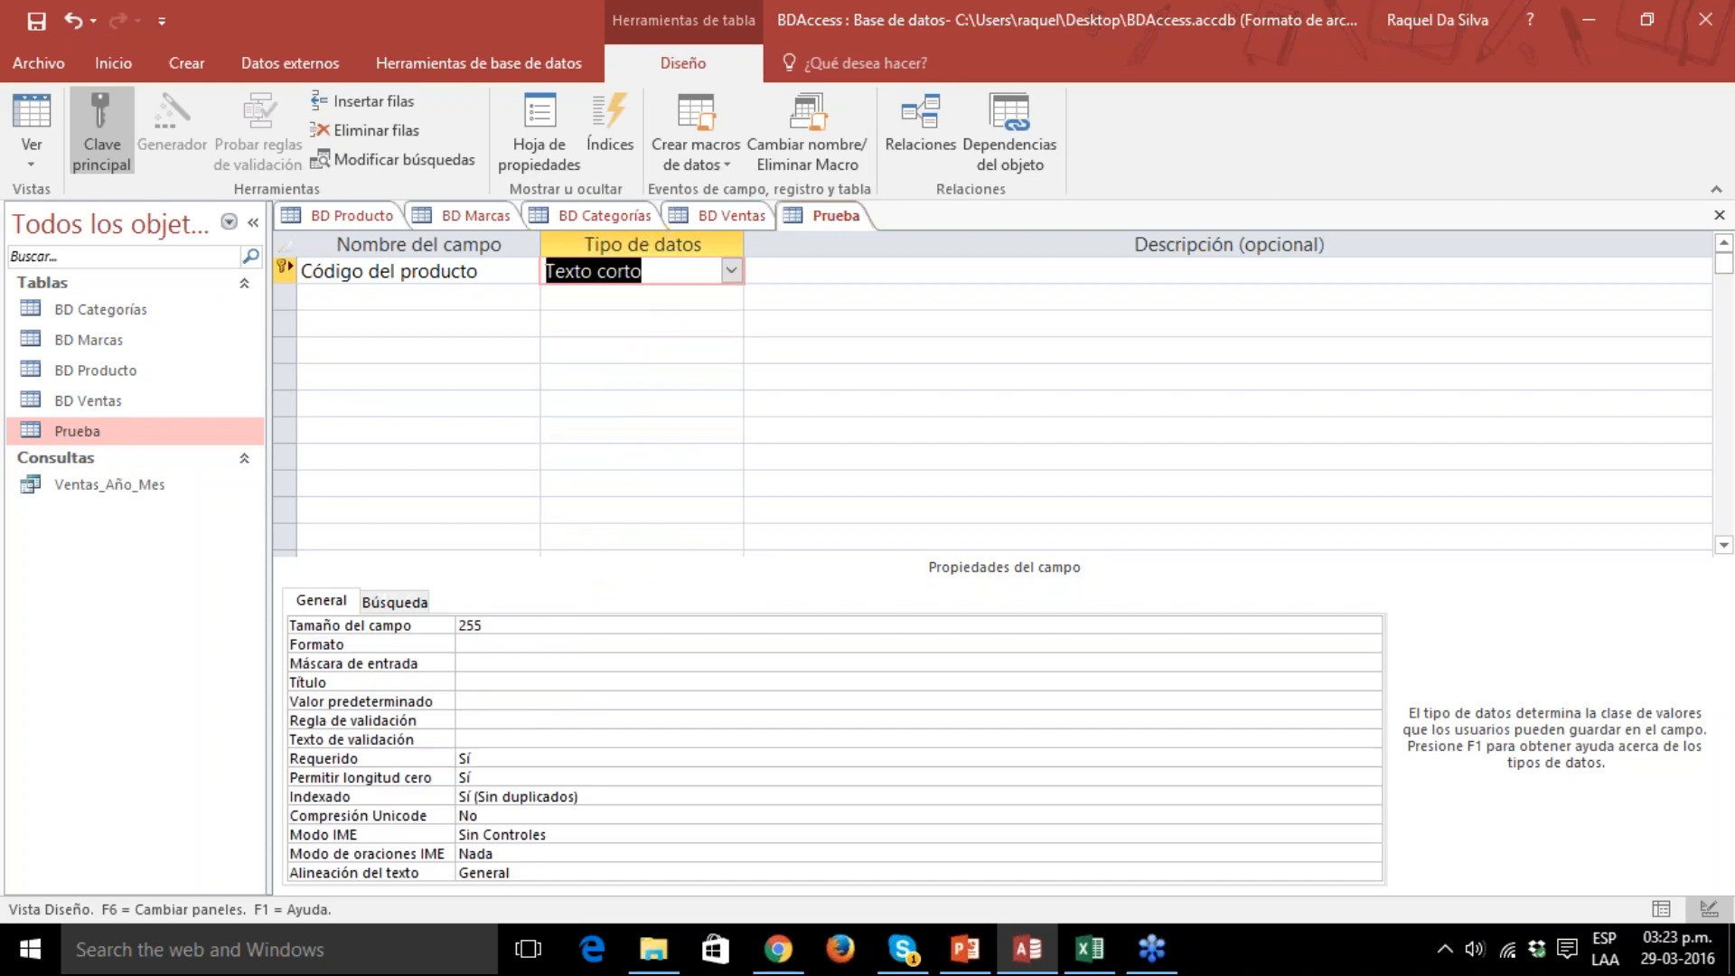
# Add a second field named "Nombre del producto" below Código del producto.
pyautogui.click(467, 298)
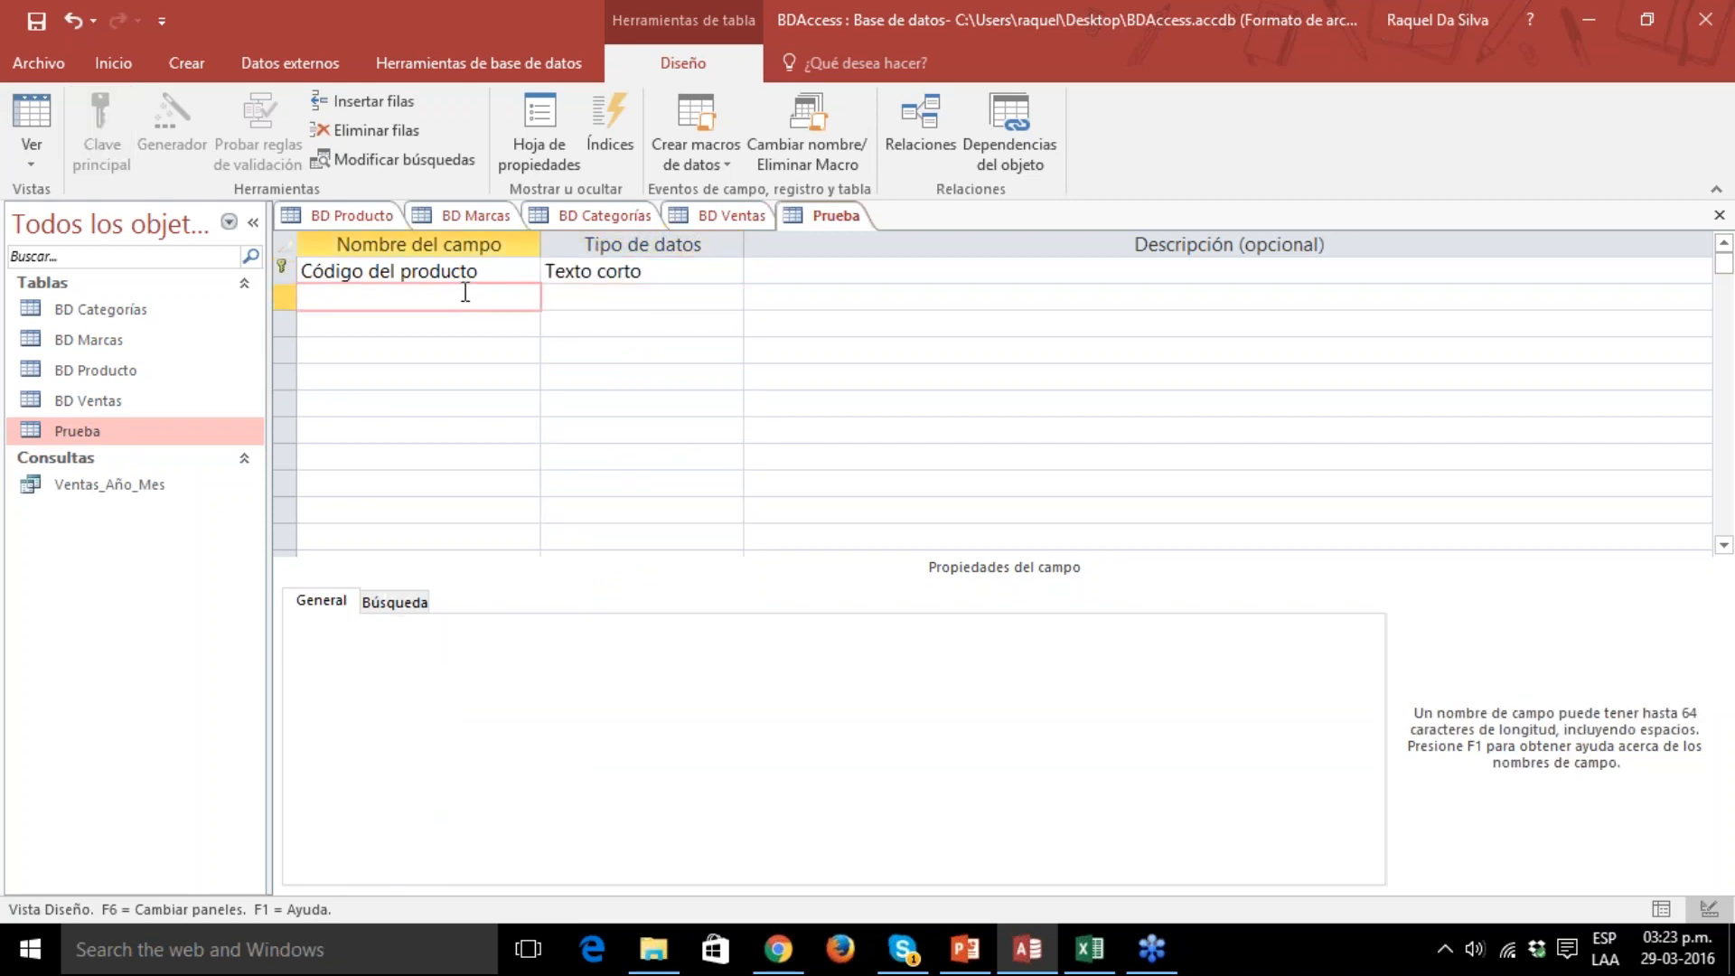
pyautogui.write('Nombre del producto')
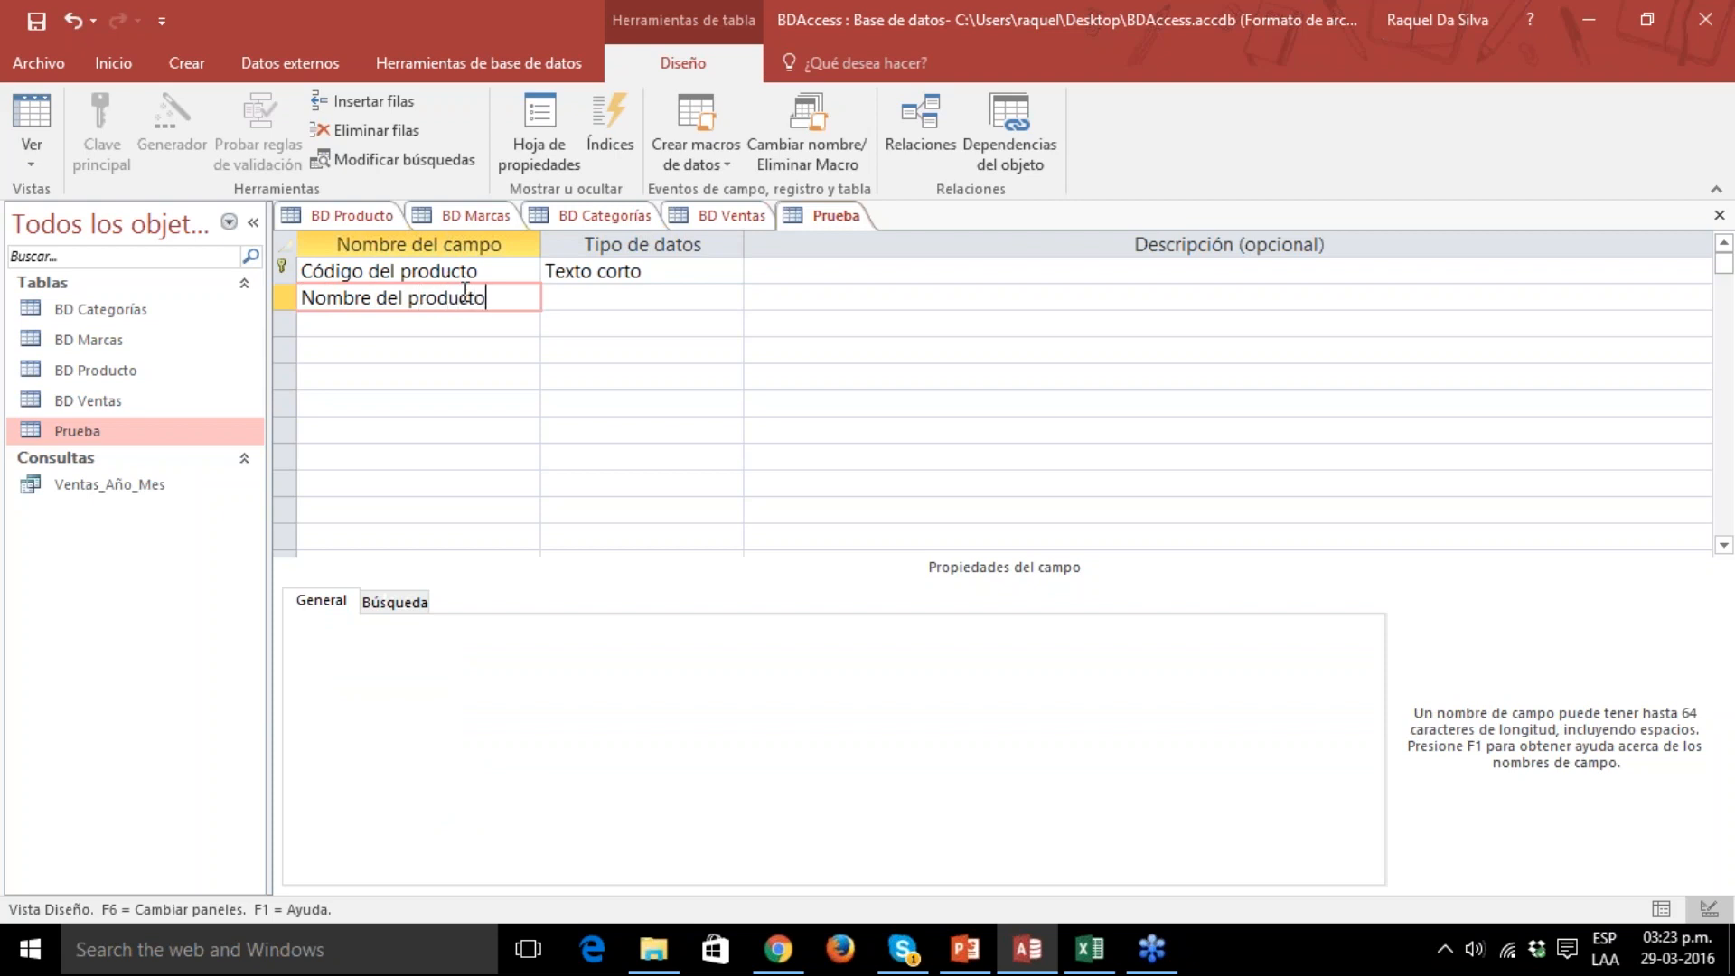
# Set the data type of the Nombre del producto field to Texto largo and save the table design.
pyautogui.click(598, 298)
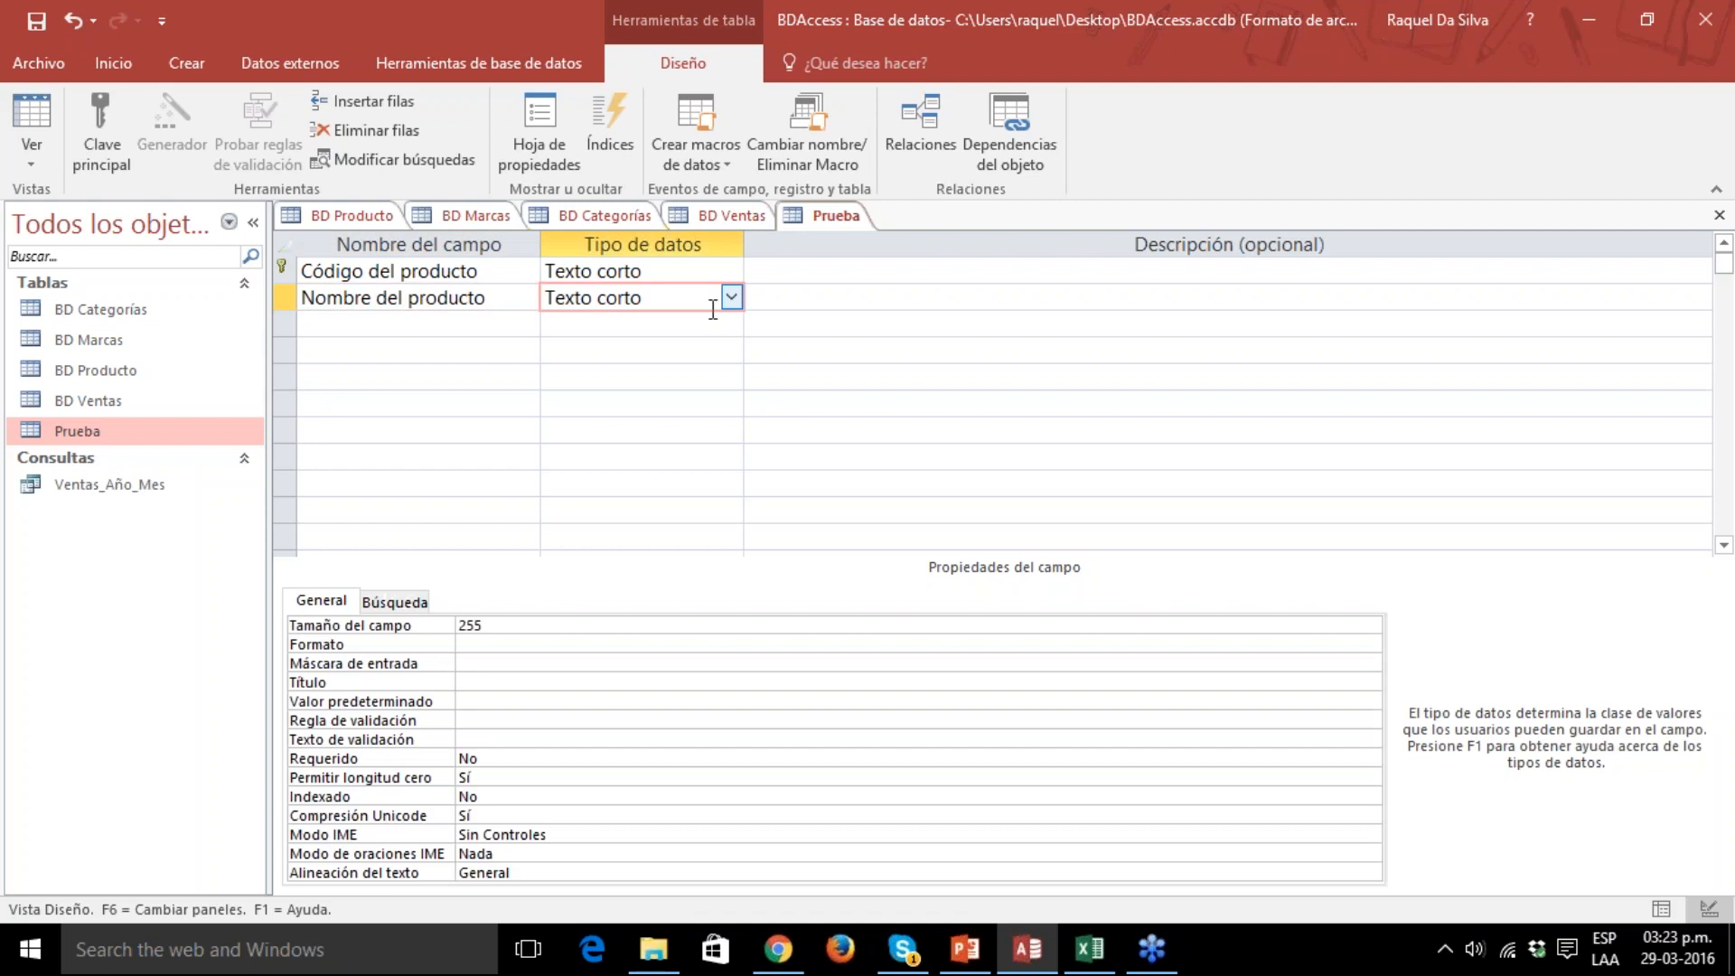
pyautogui.click(732, 299)
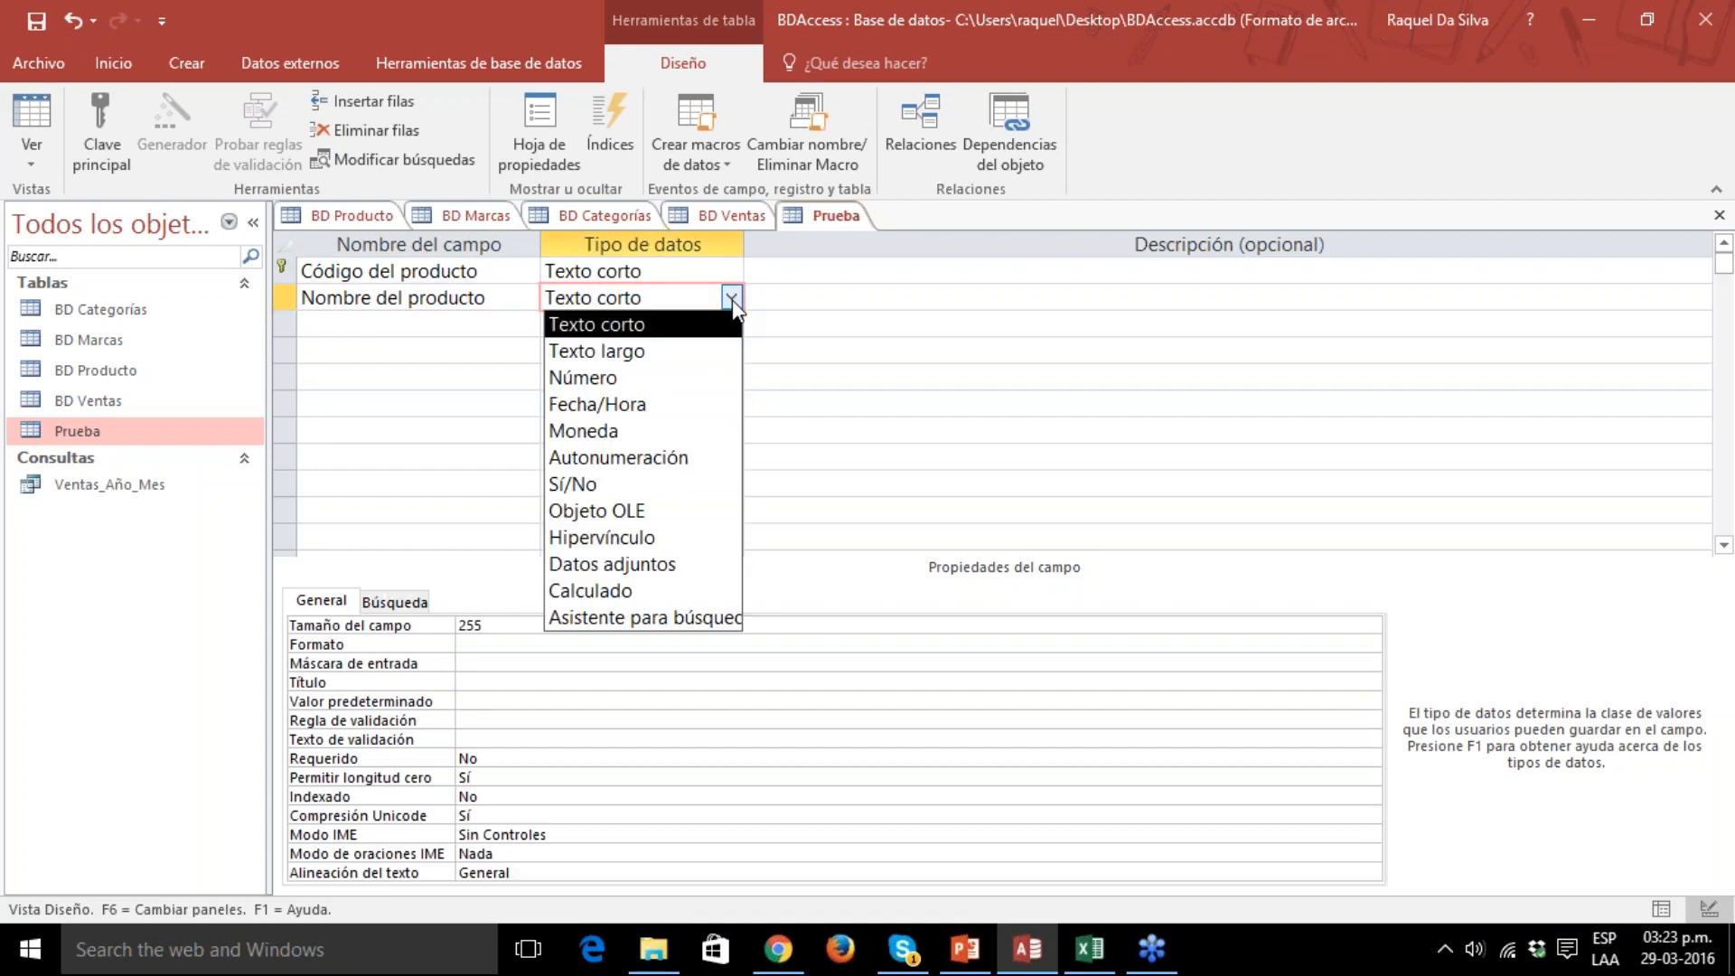
pyautogui.click(678, 351)
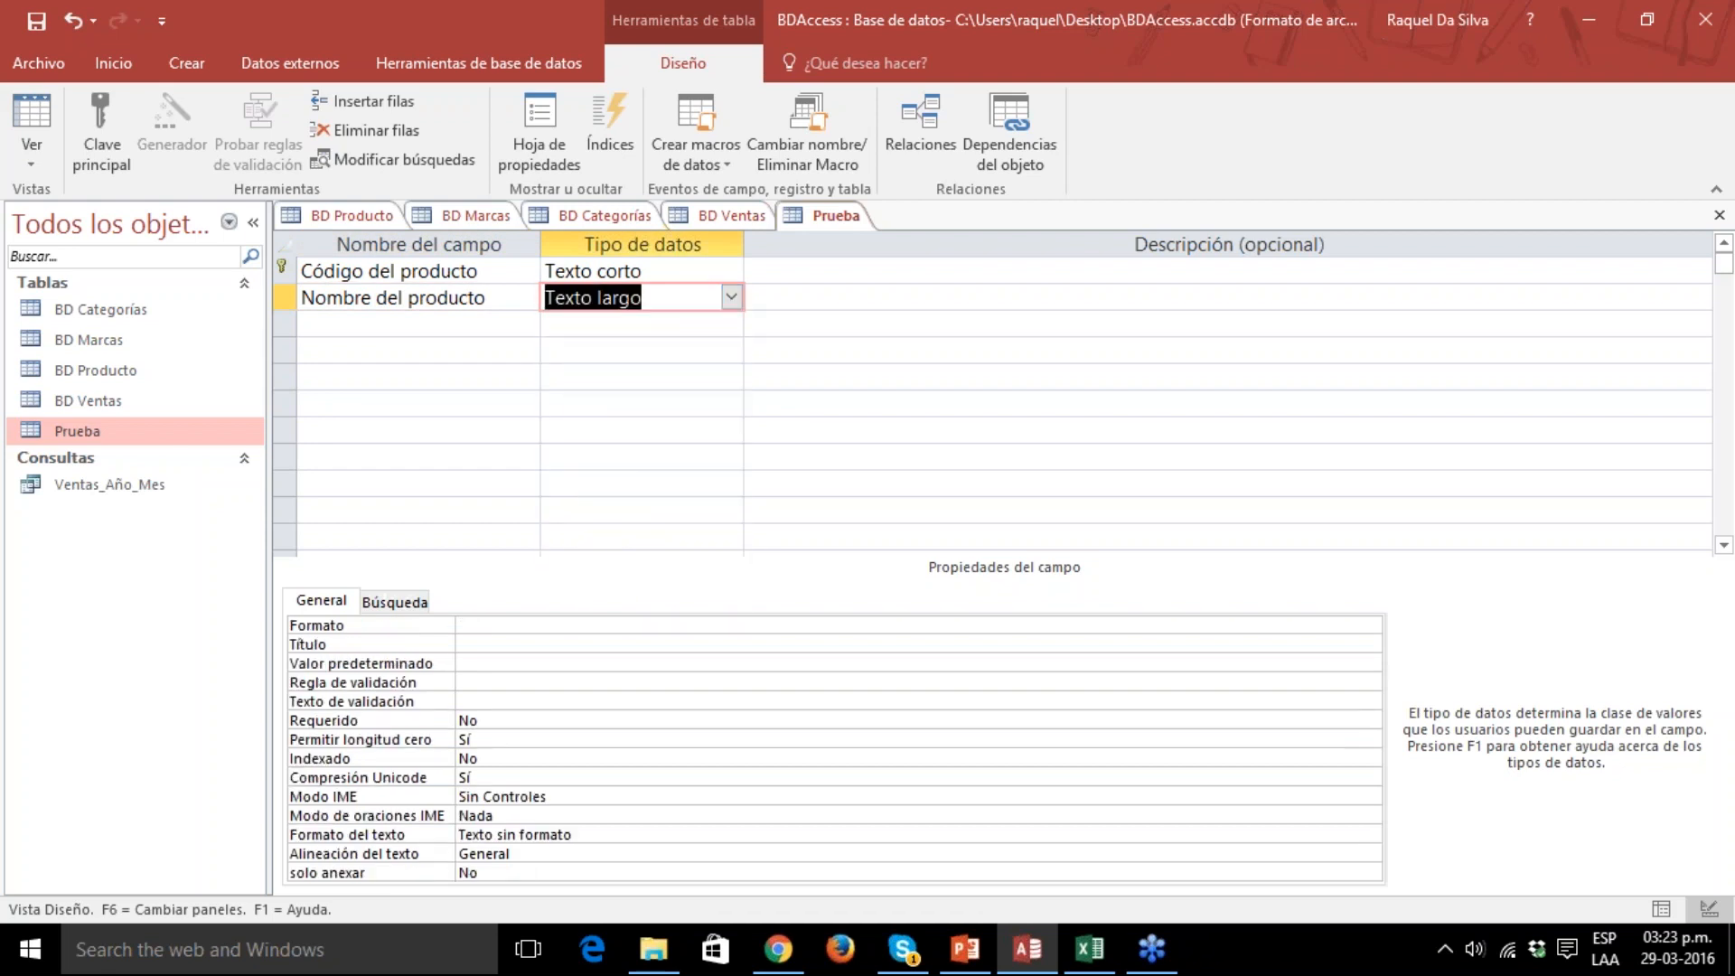
pyautogui.click(486, 331)
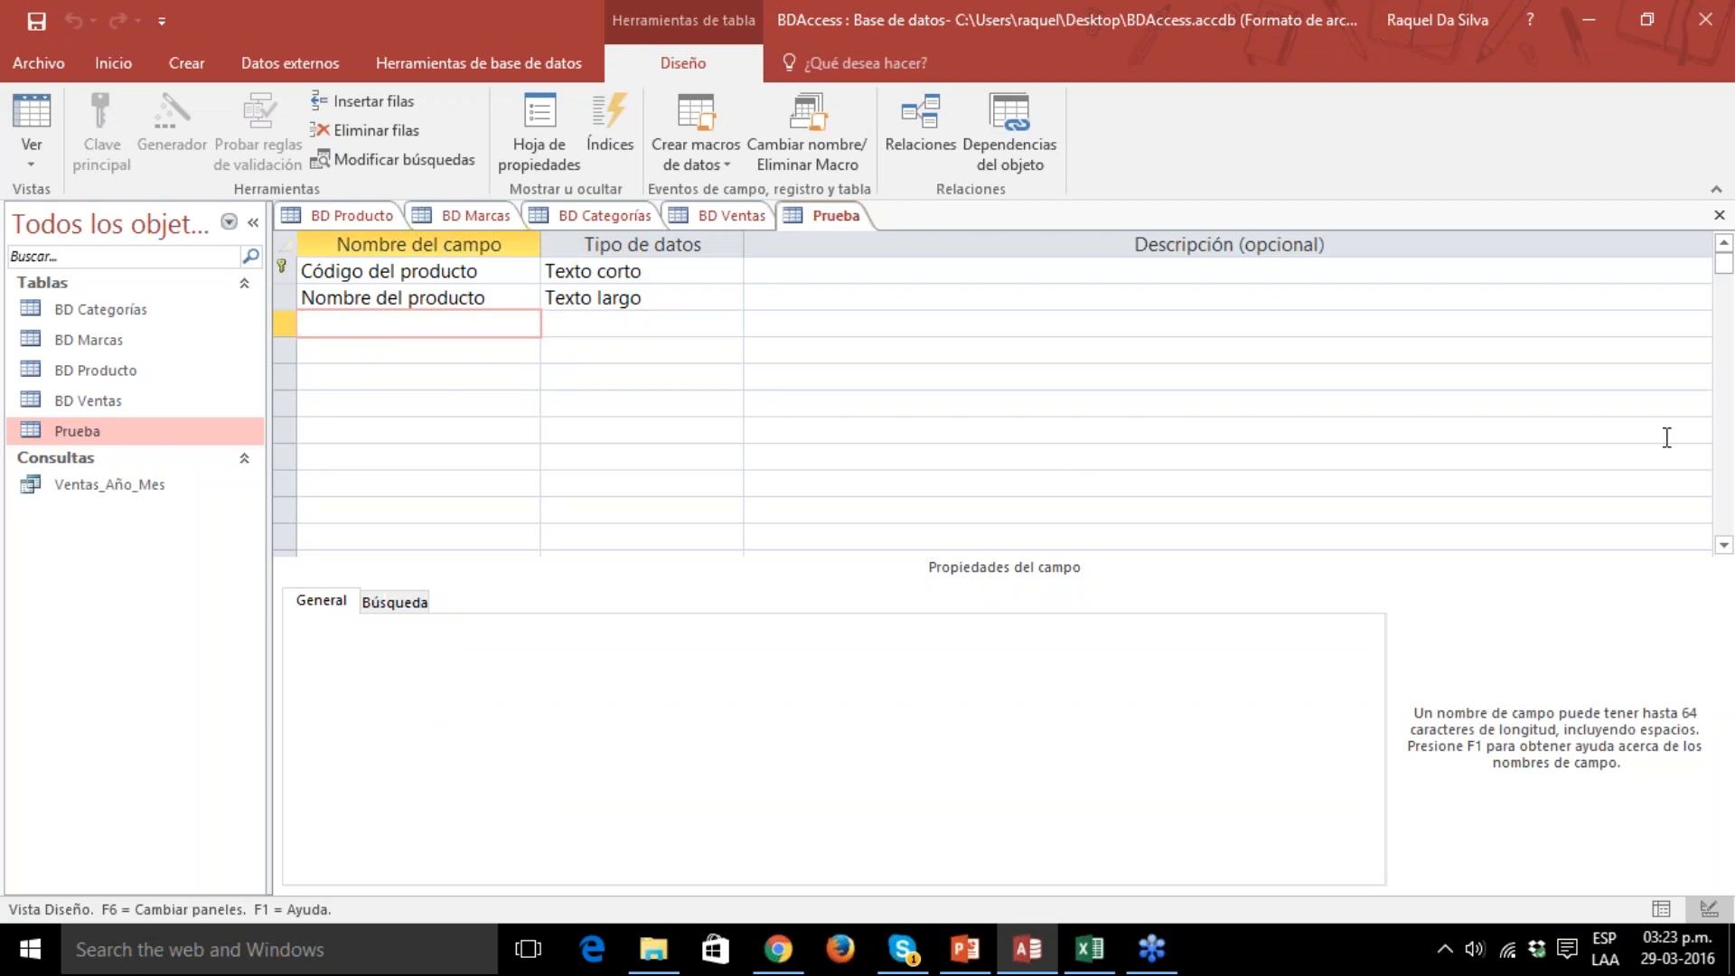
# Show the Prueba table in Datasheet view and widen both product columns so their full headings fit.
pyautogui.click(89, 438)
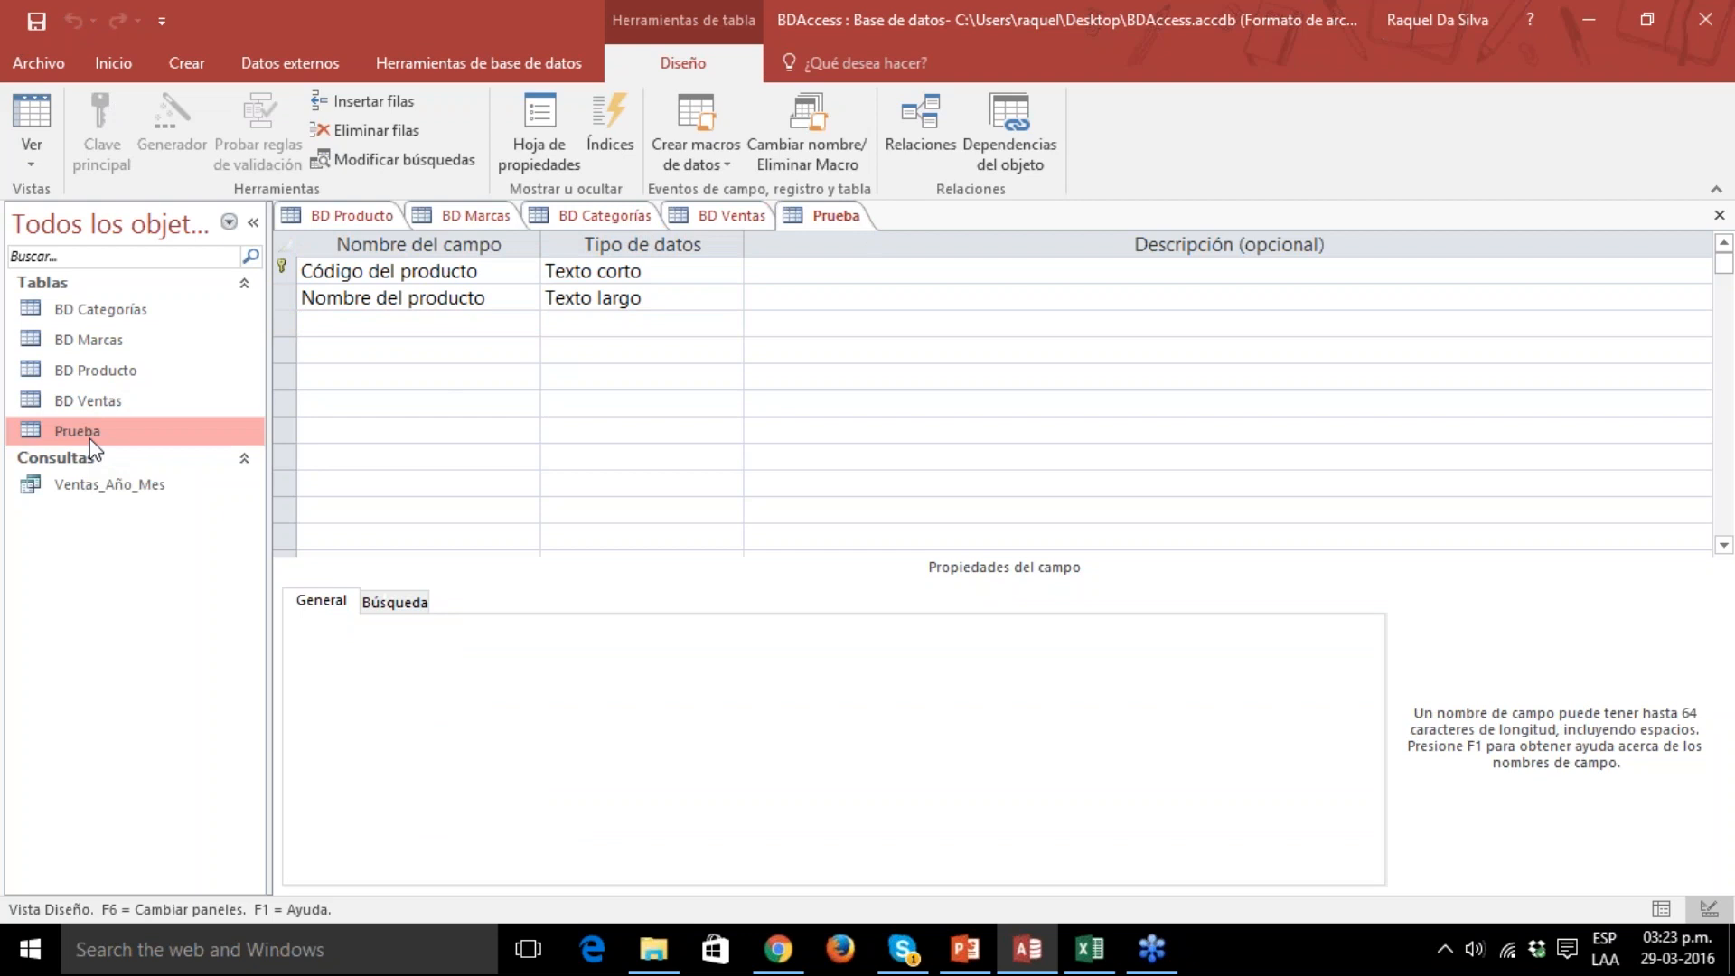
pyautogui.doubleClick(89, 436)
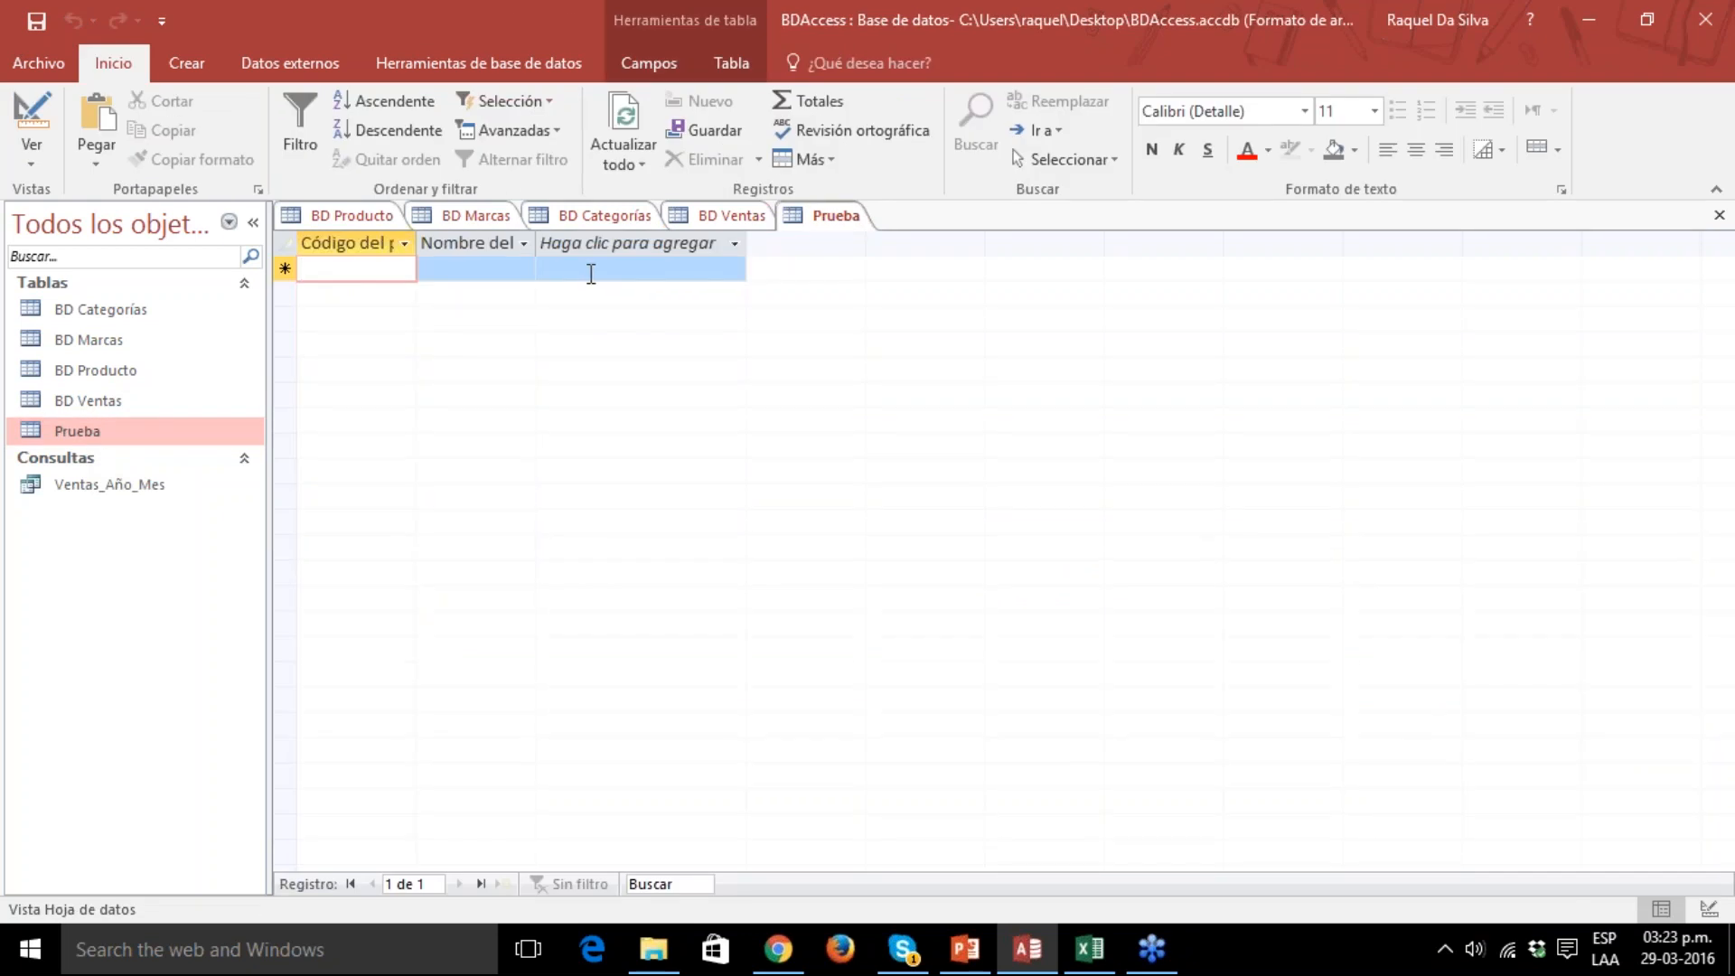
pyautogui.moveTo(418, 243); pyautogui.dragTo(525, 243)
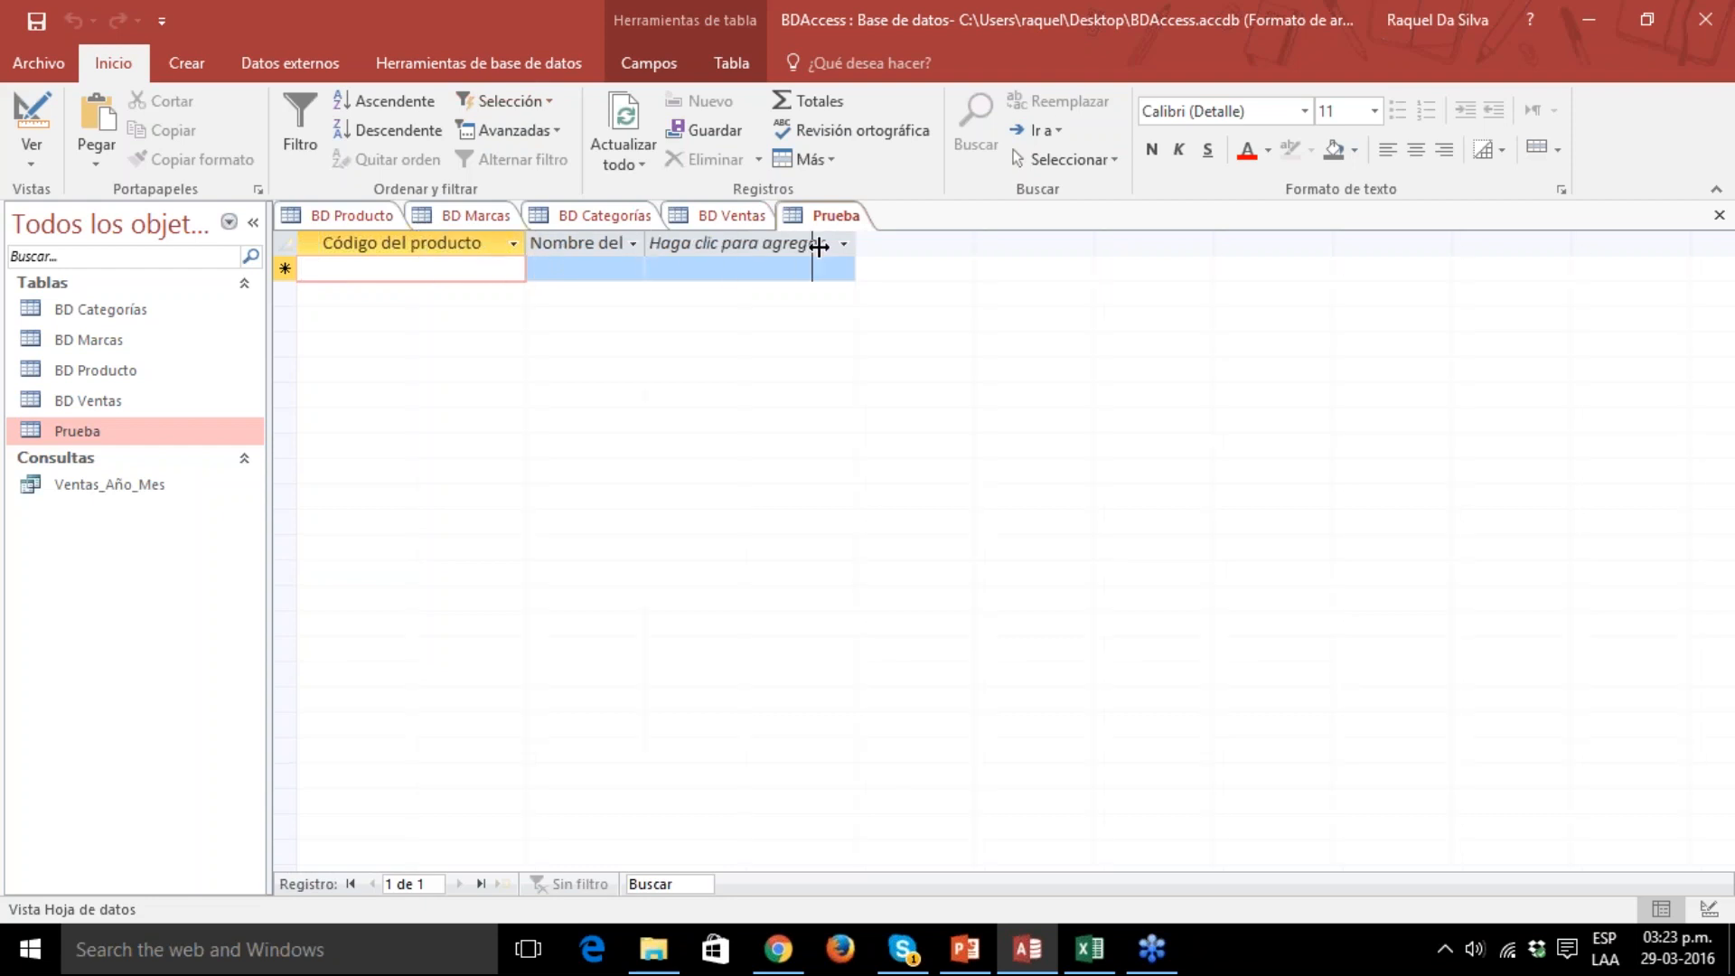
pyautogui.moveTo(644, 242); pyautogui.dragTo(812, 243)
pyautogui.click(820, 243)
pyautogui.click(699, 291)
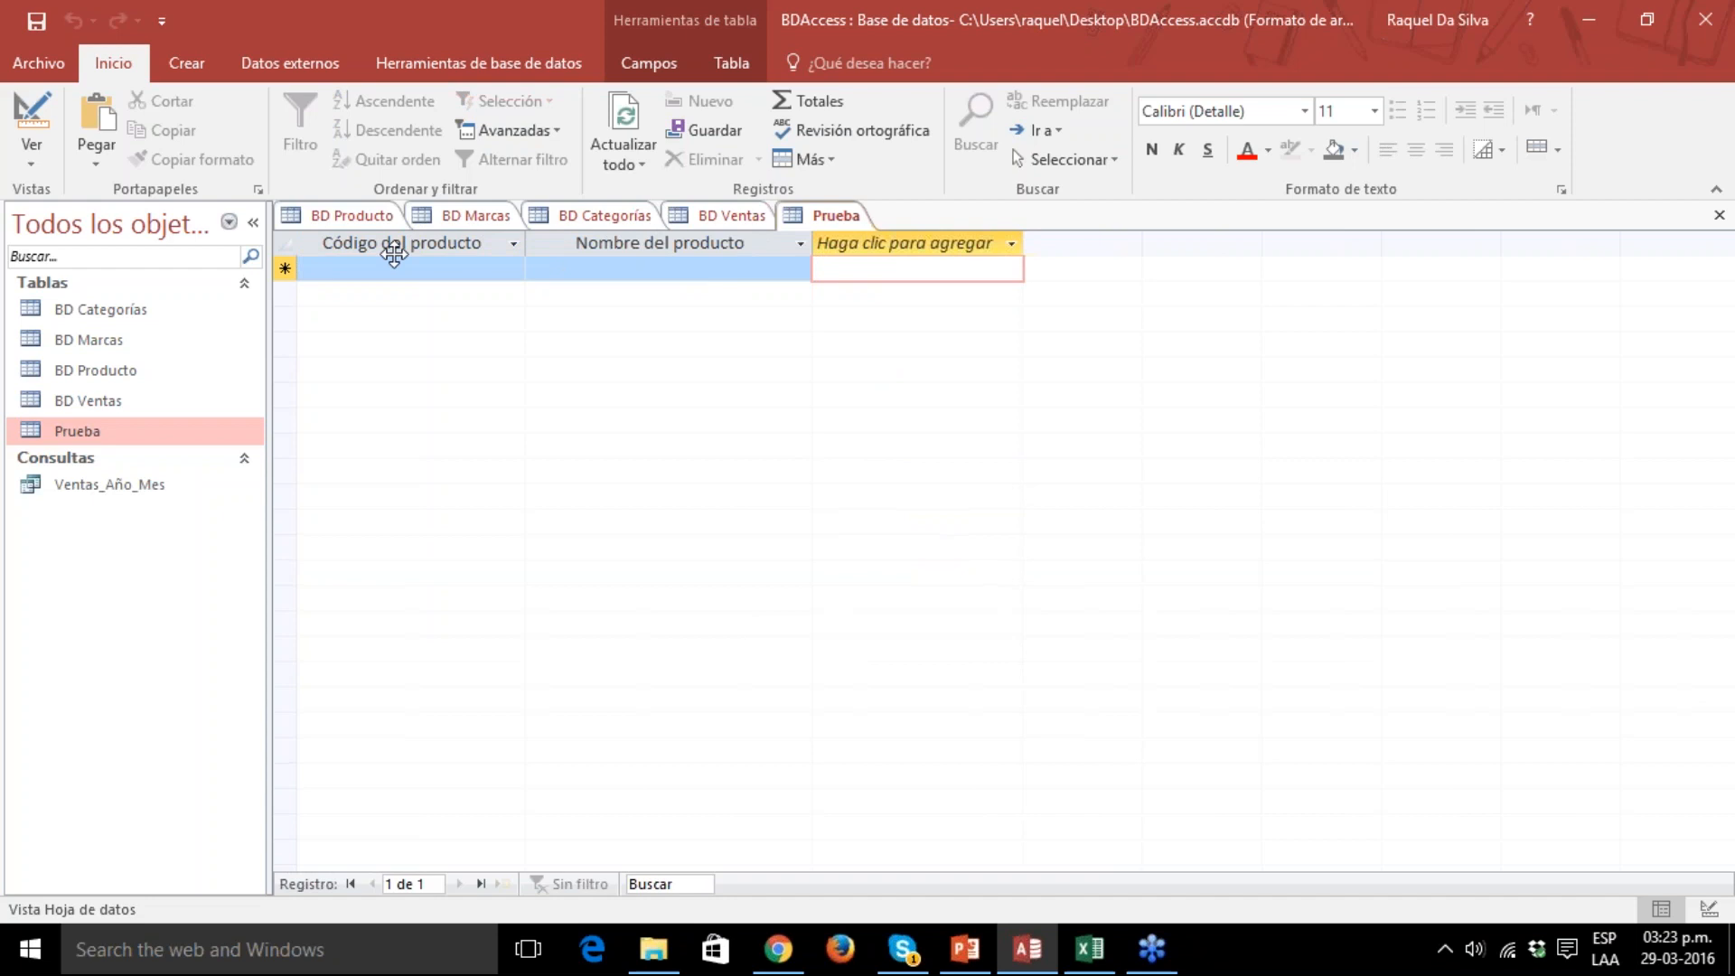
# Enter A001 as the product code of the first record in Prueba.
pyautogui.click(670, 270)
pyautogui.click(368, 270)
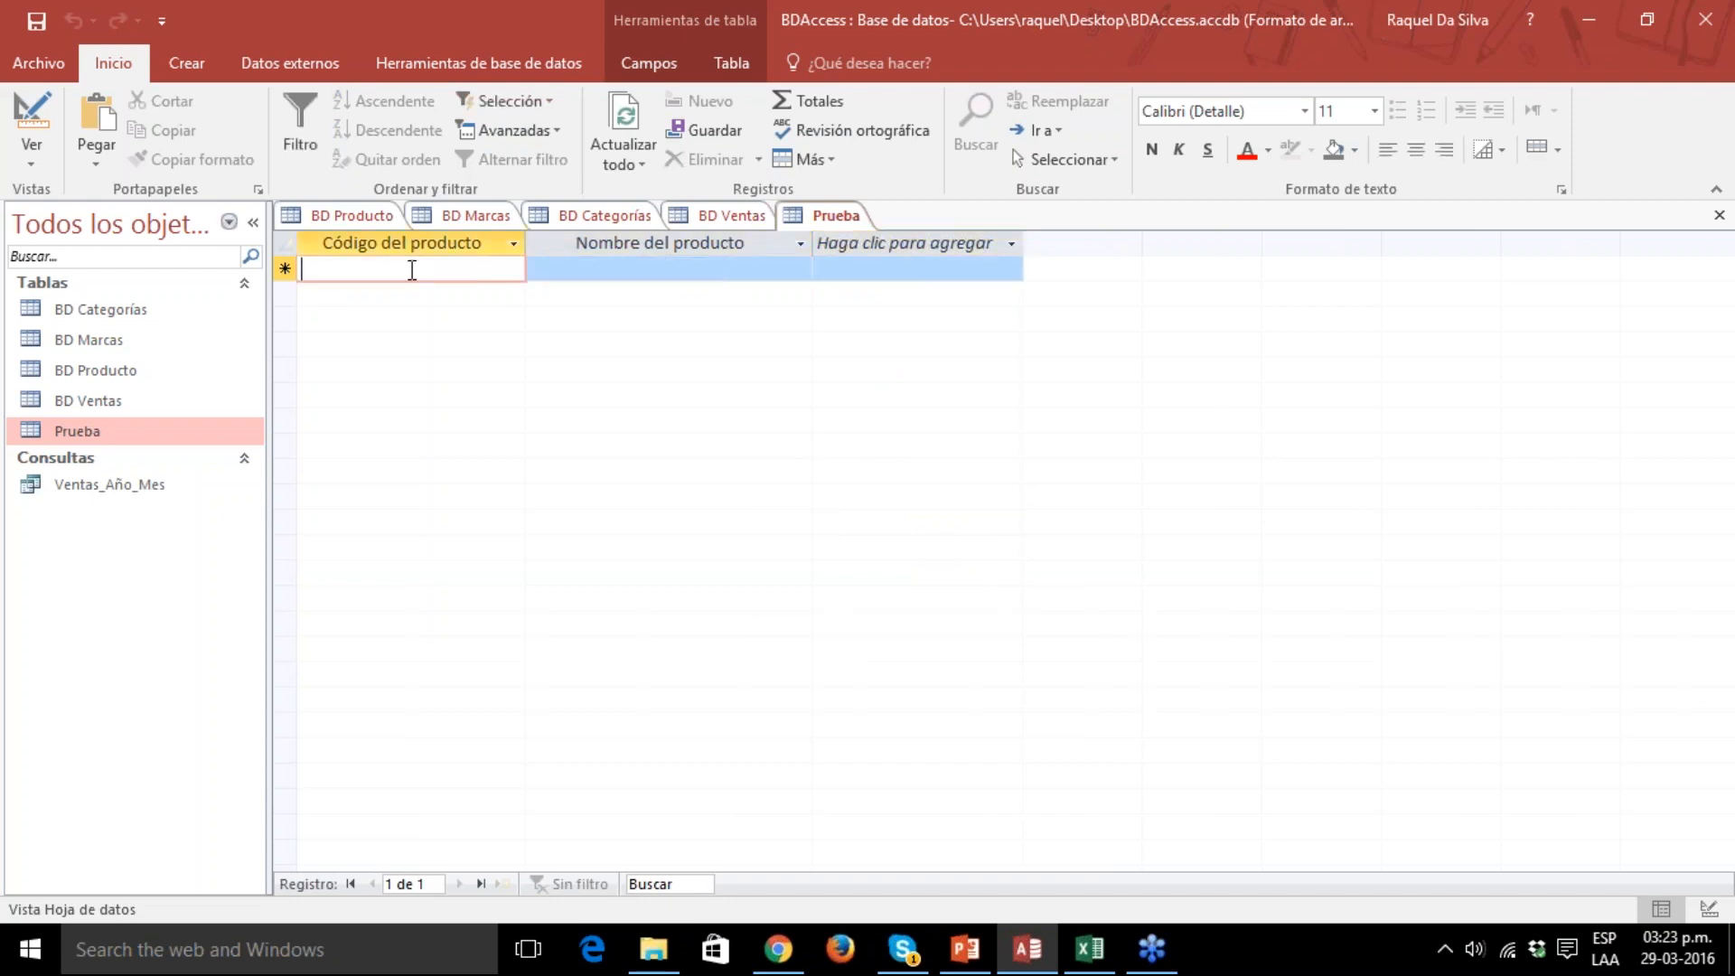
pyautogui.write('C')
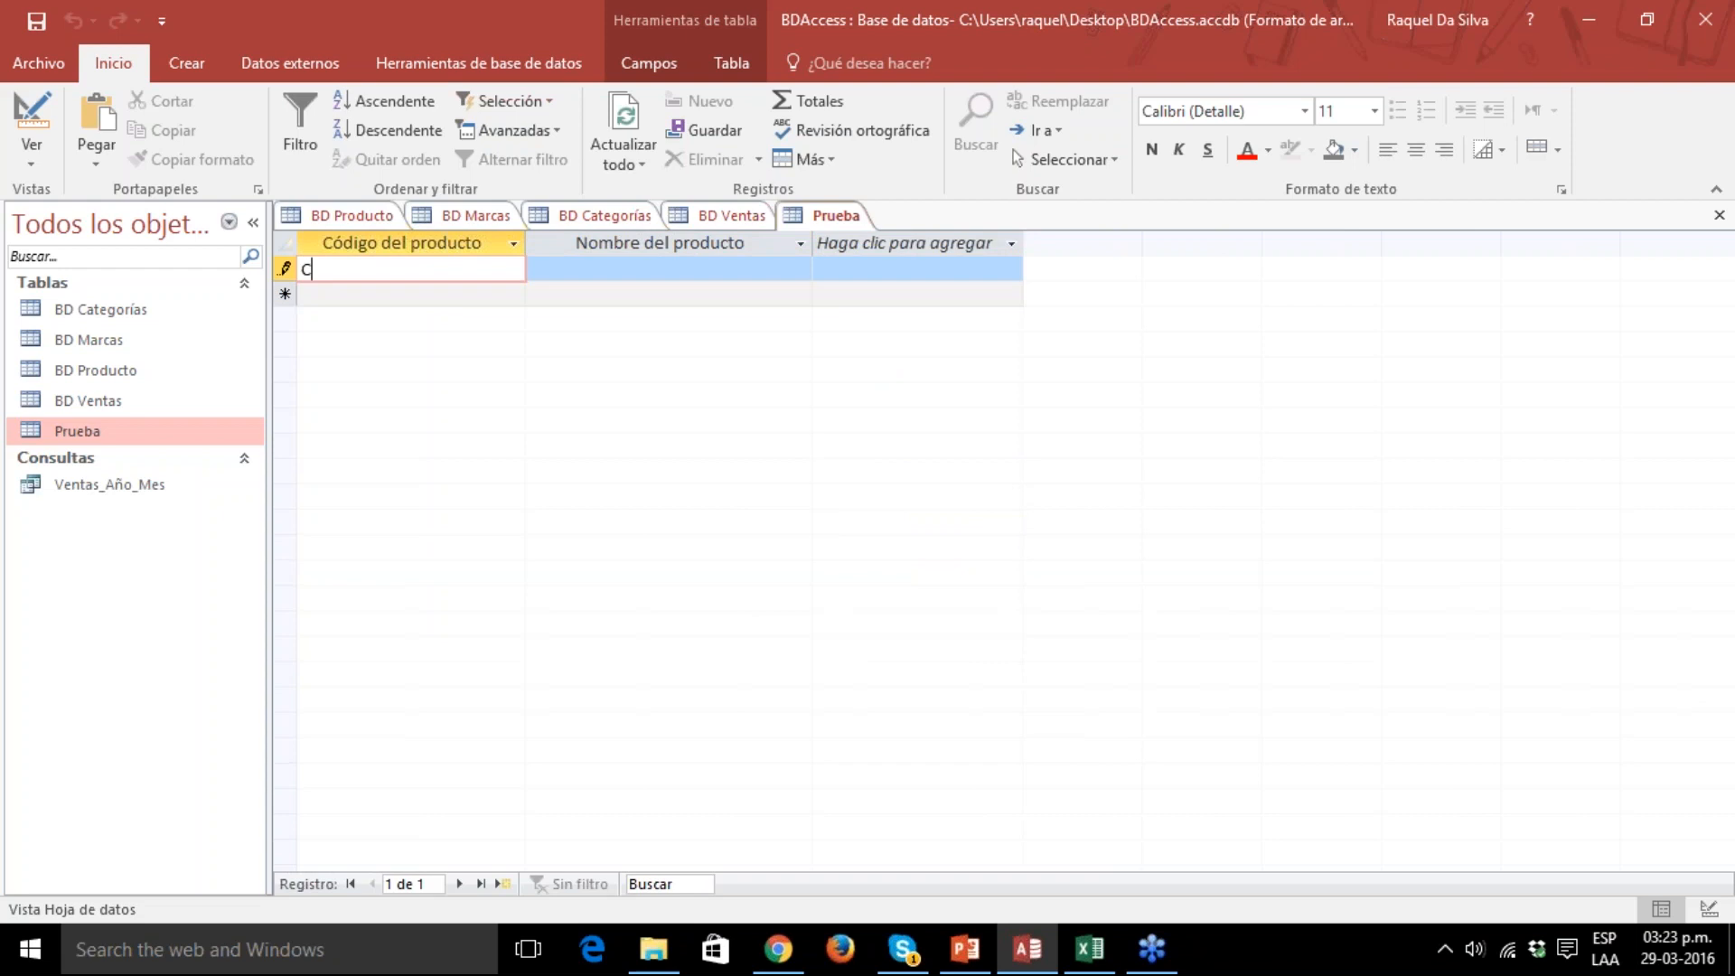
pyautogui.press('BackSpace')
pyautogui.write('A001')
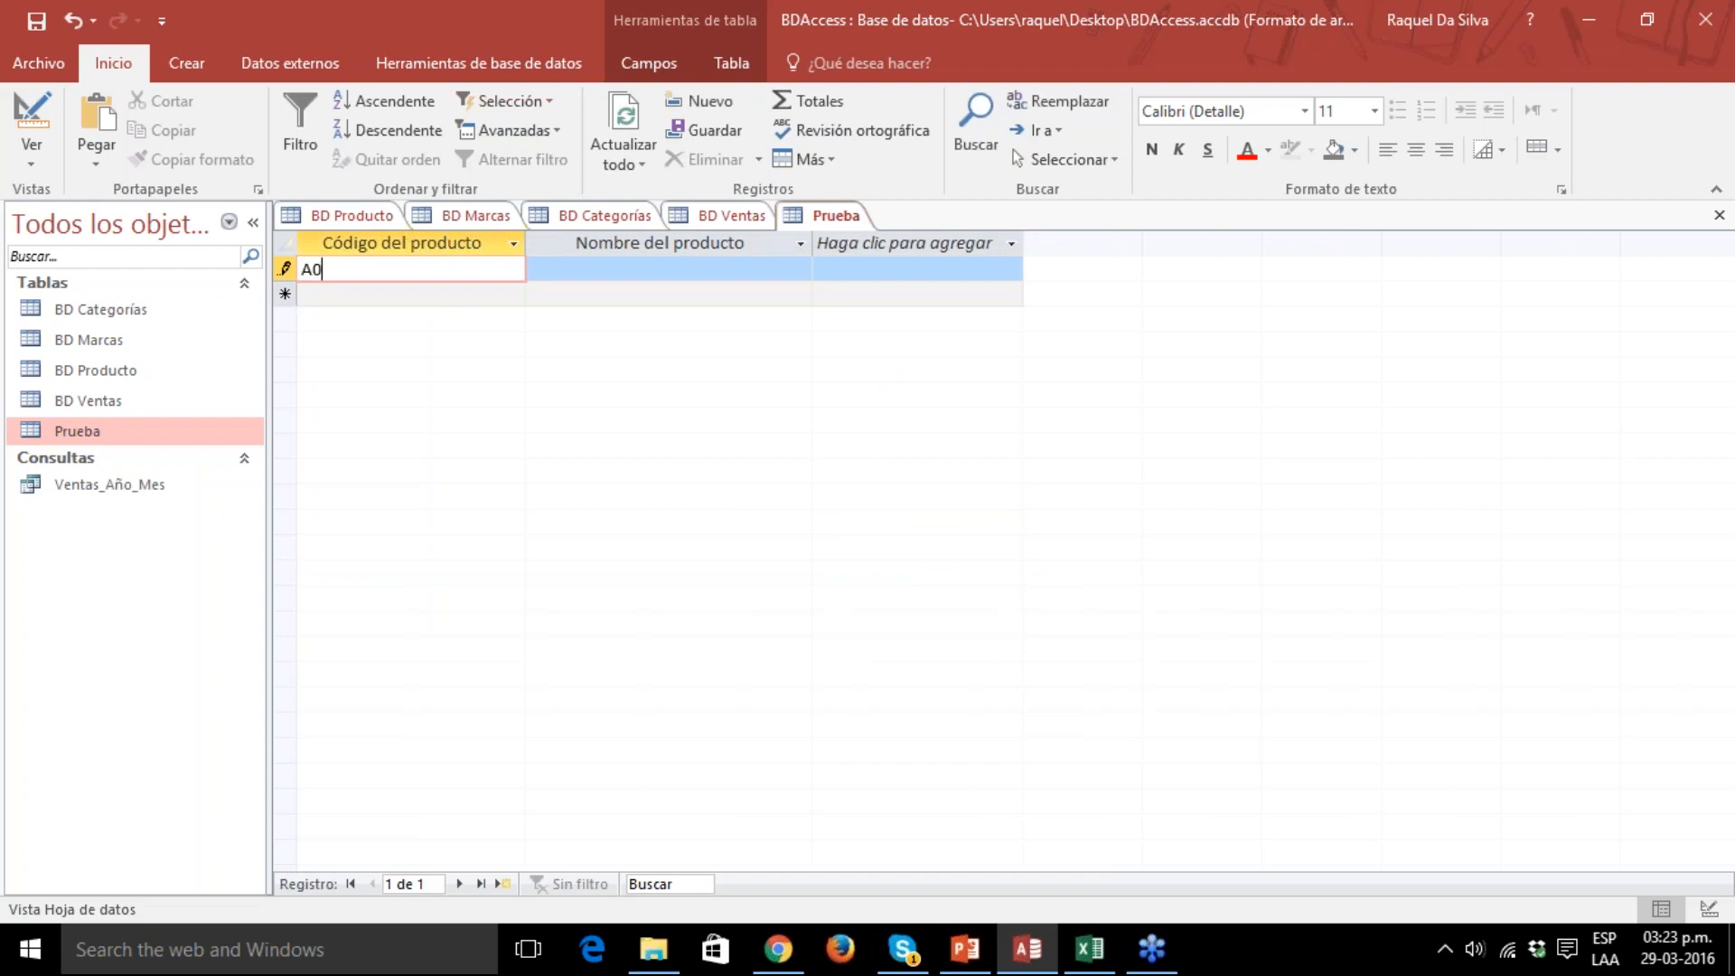
pyautogui.click(592, 271)
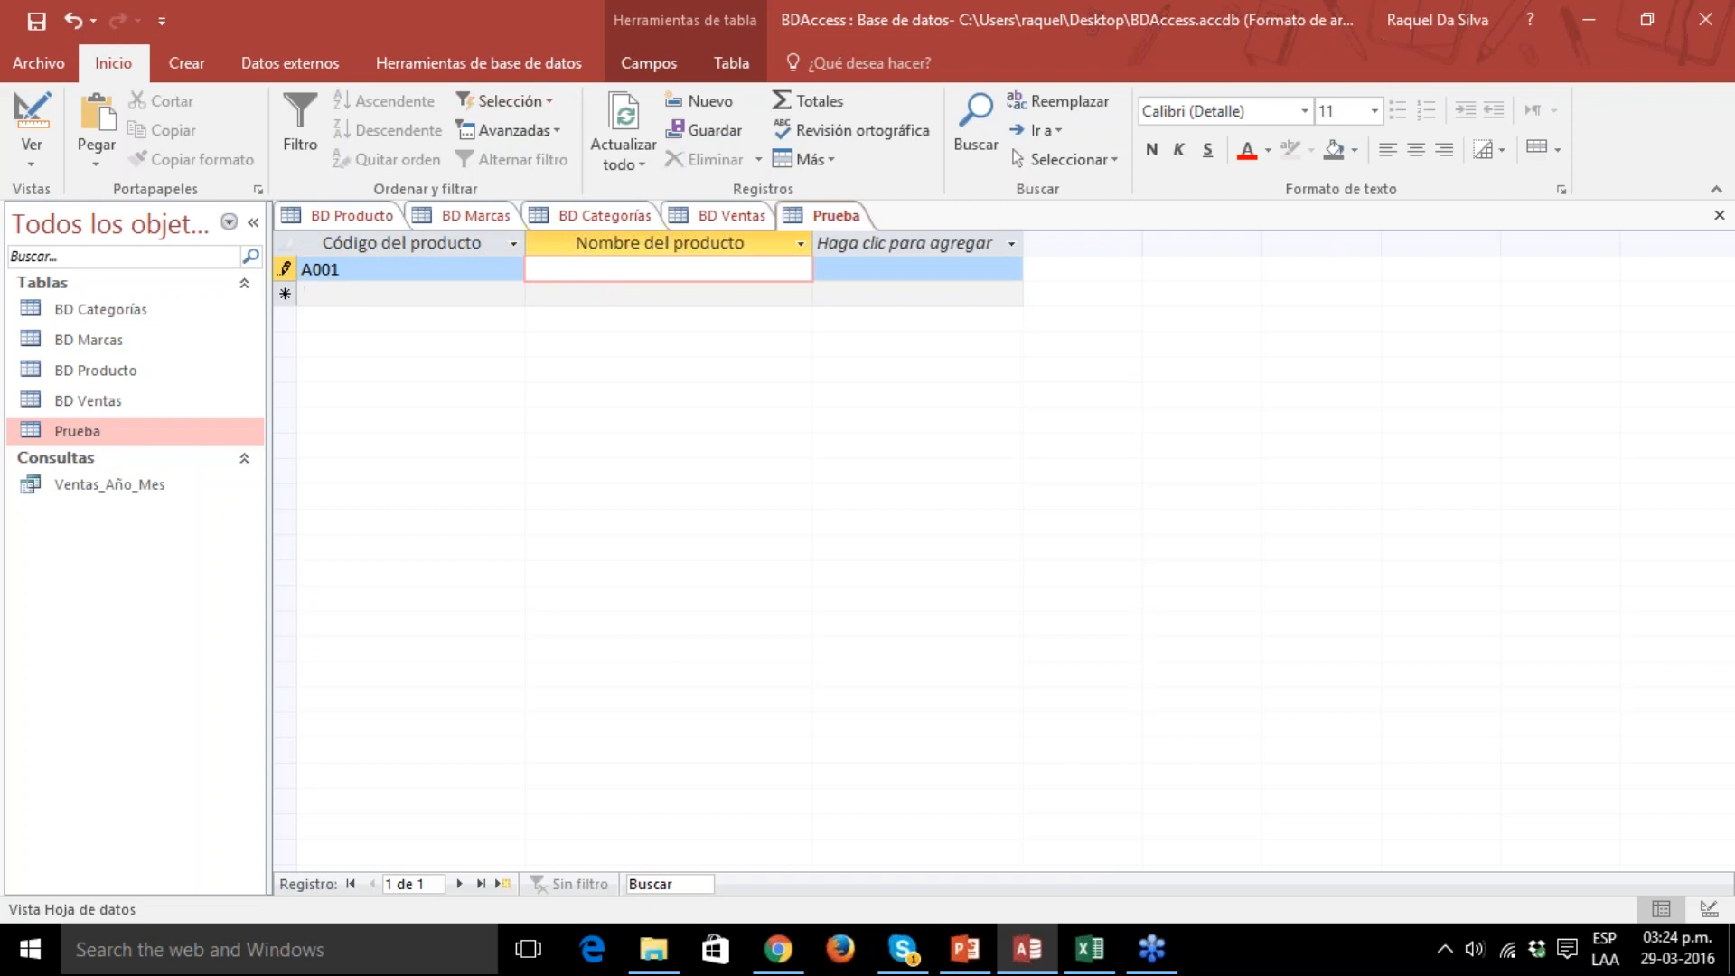
# Look through the records of BD Producto, BD Marcas, BD Categorías and BD Ventas, then return to the Prueba table.
pyautogui.click(142, 438)
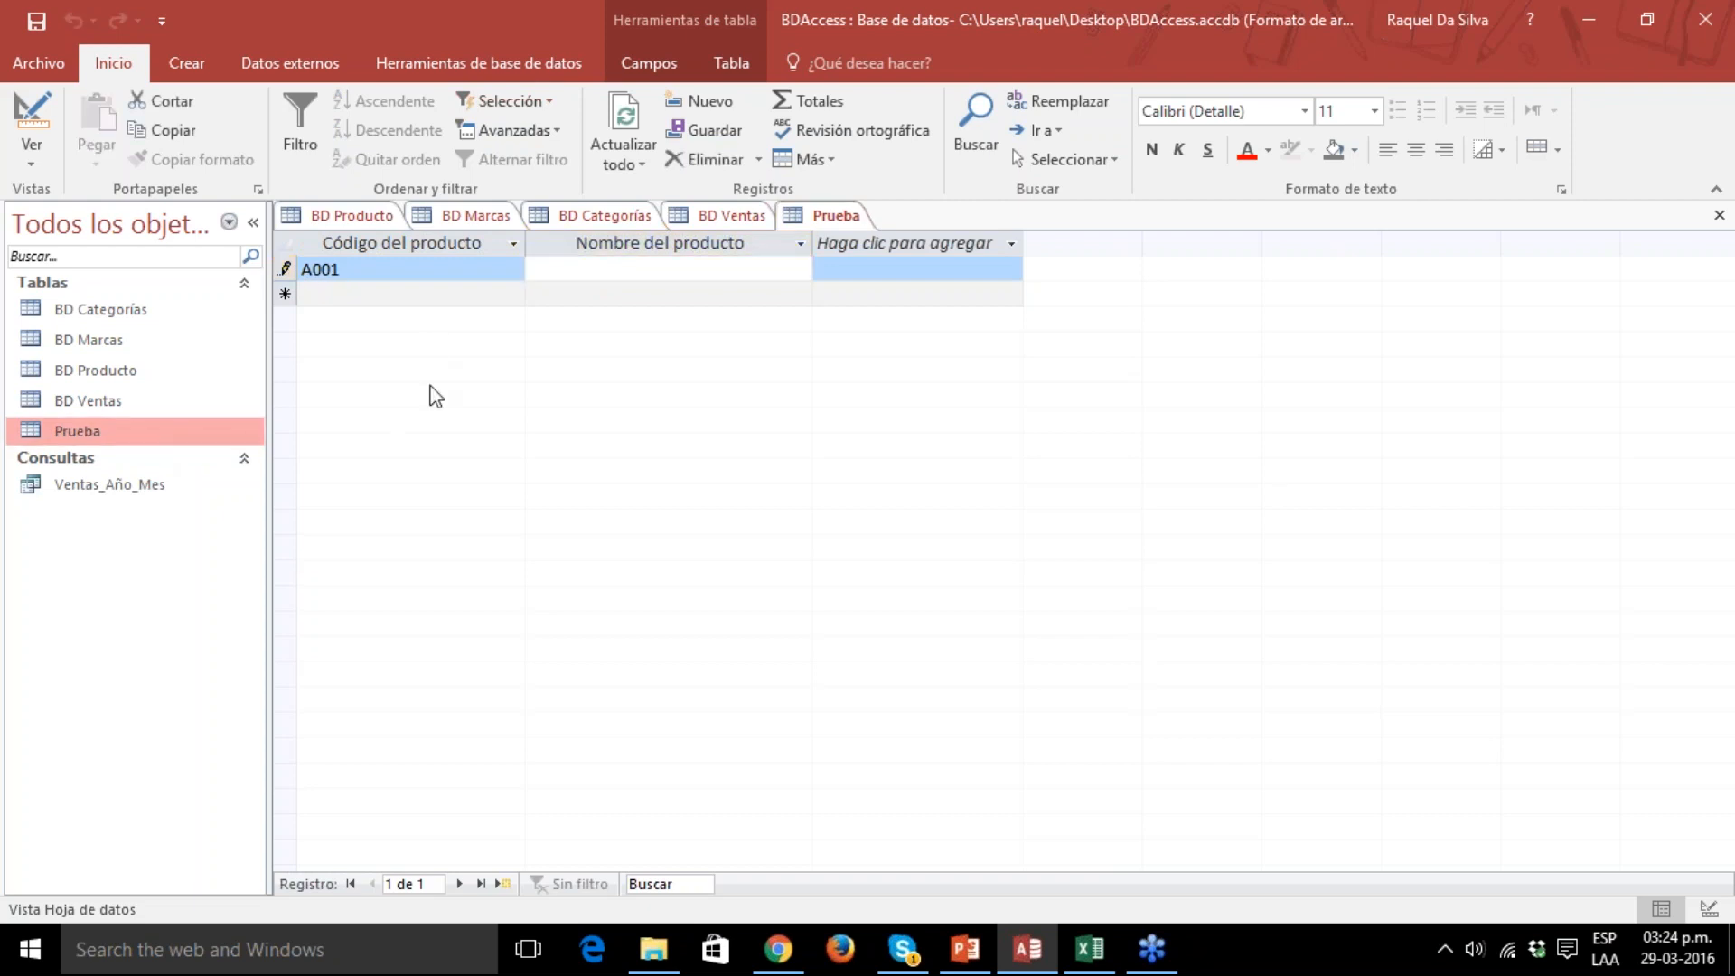
pyautogui.click(357, 219)
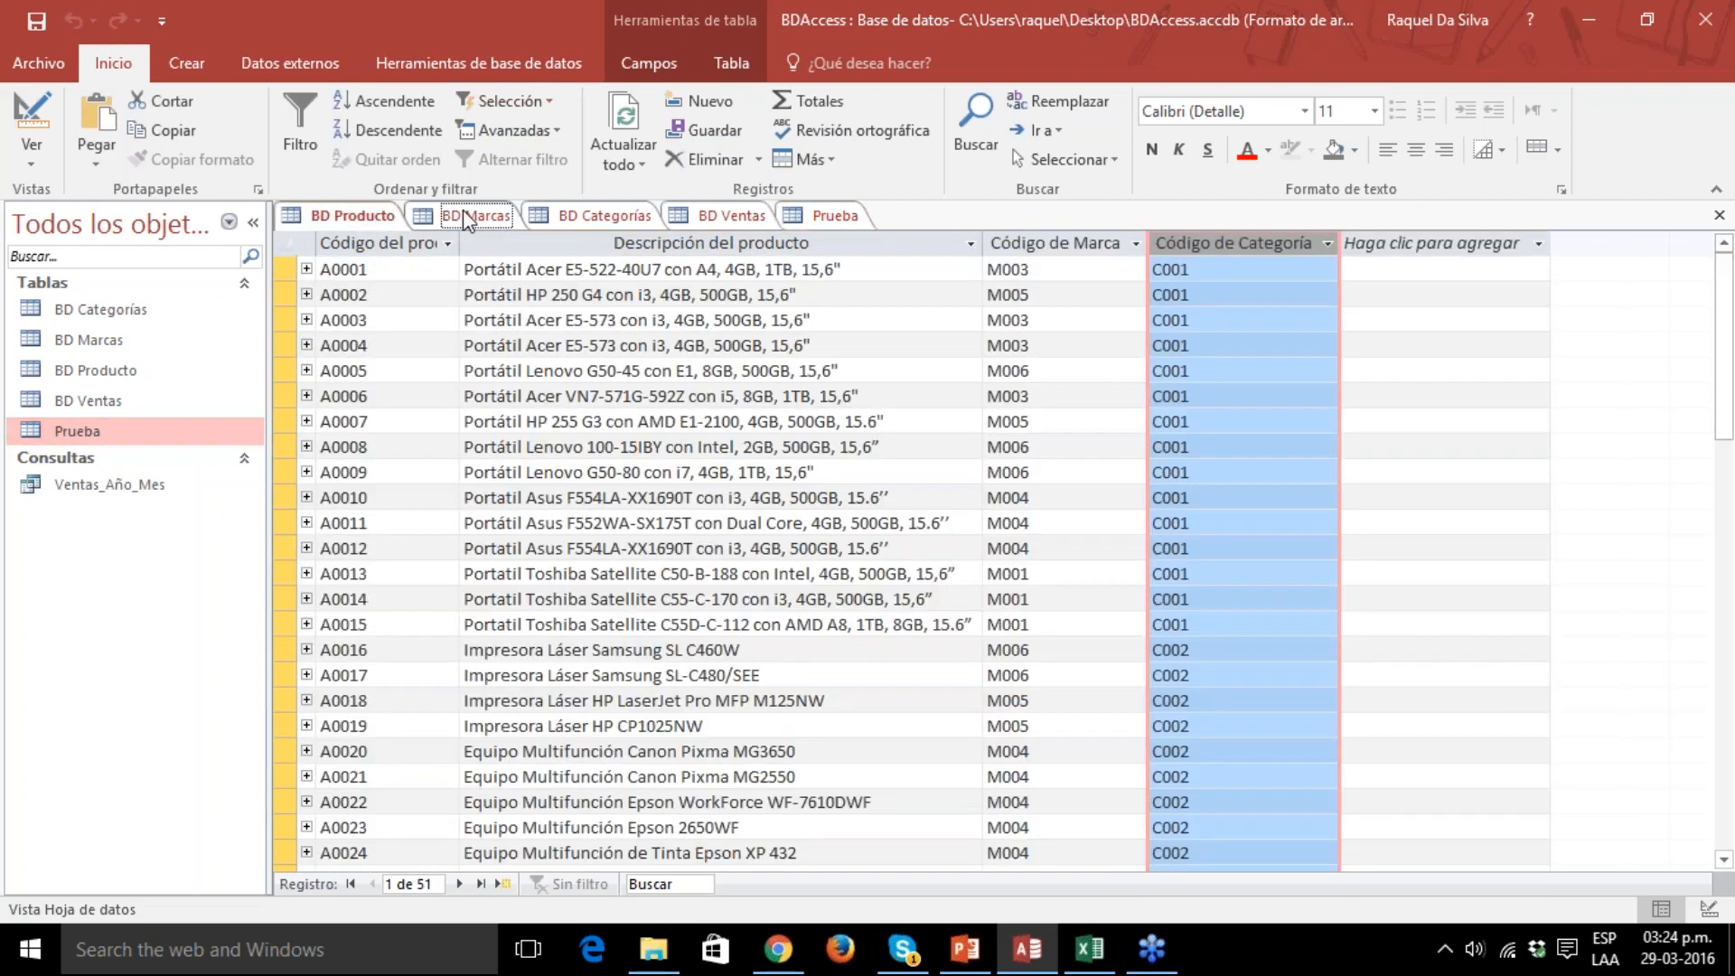
pyautogui.click(463, 213)
pyautogui.click(597, 215)
pyautogui.click(718, 213)
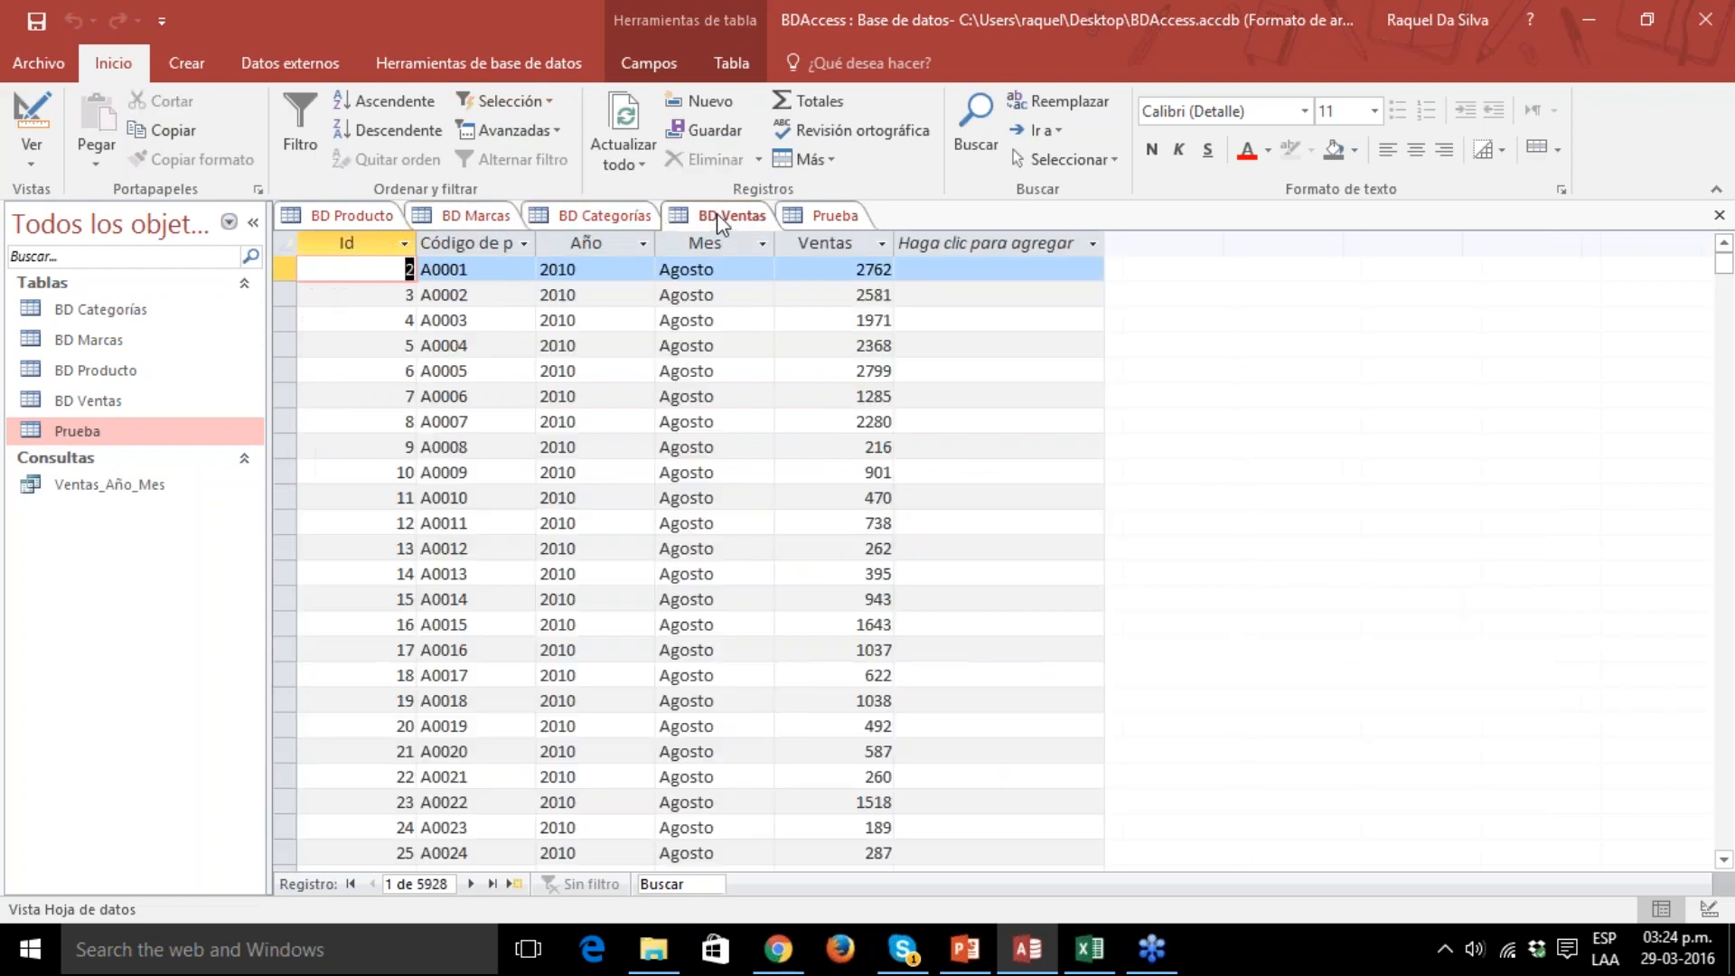
pyautogui.click(816, 216)
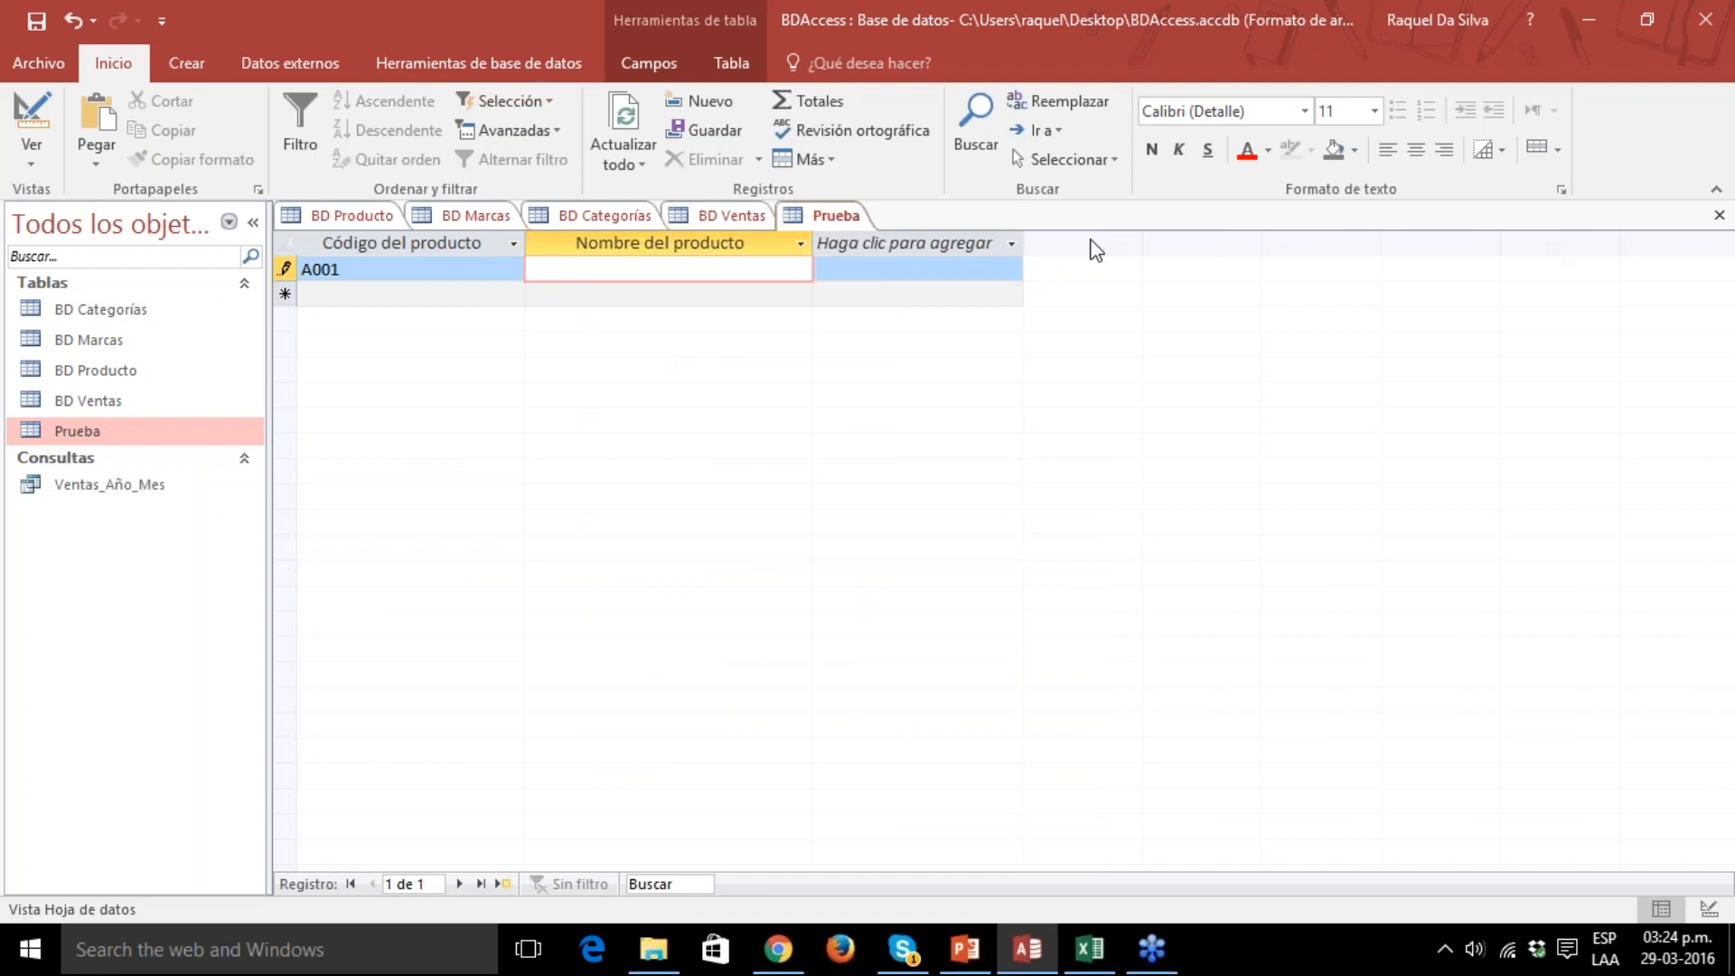
# Try to delete the Prueba table from the database.
pyautogui.rightClick(857, 221)
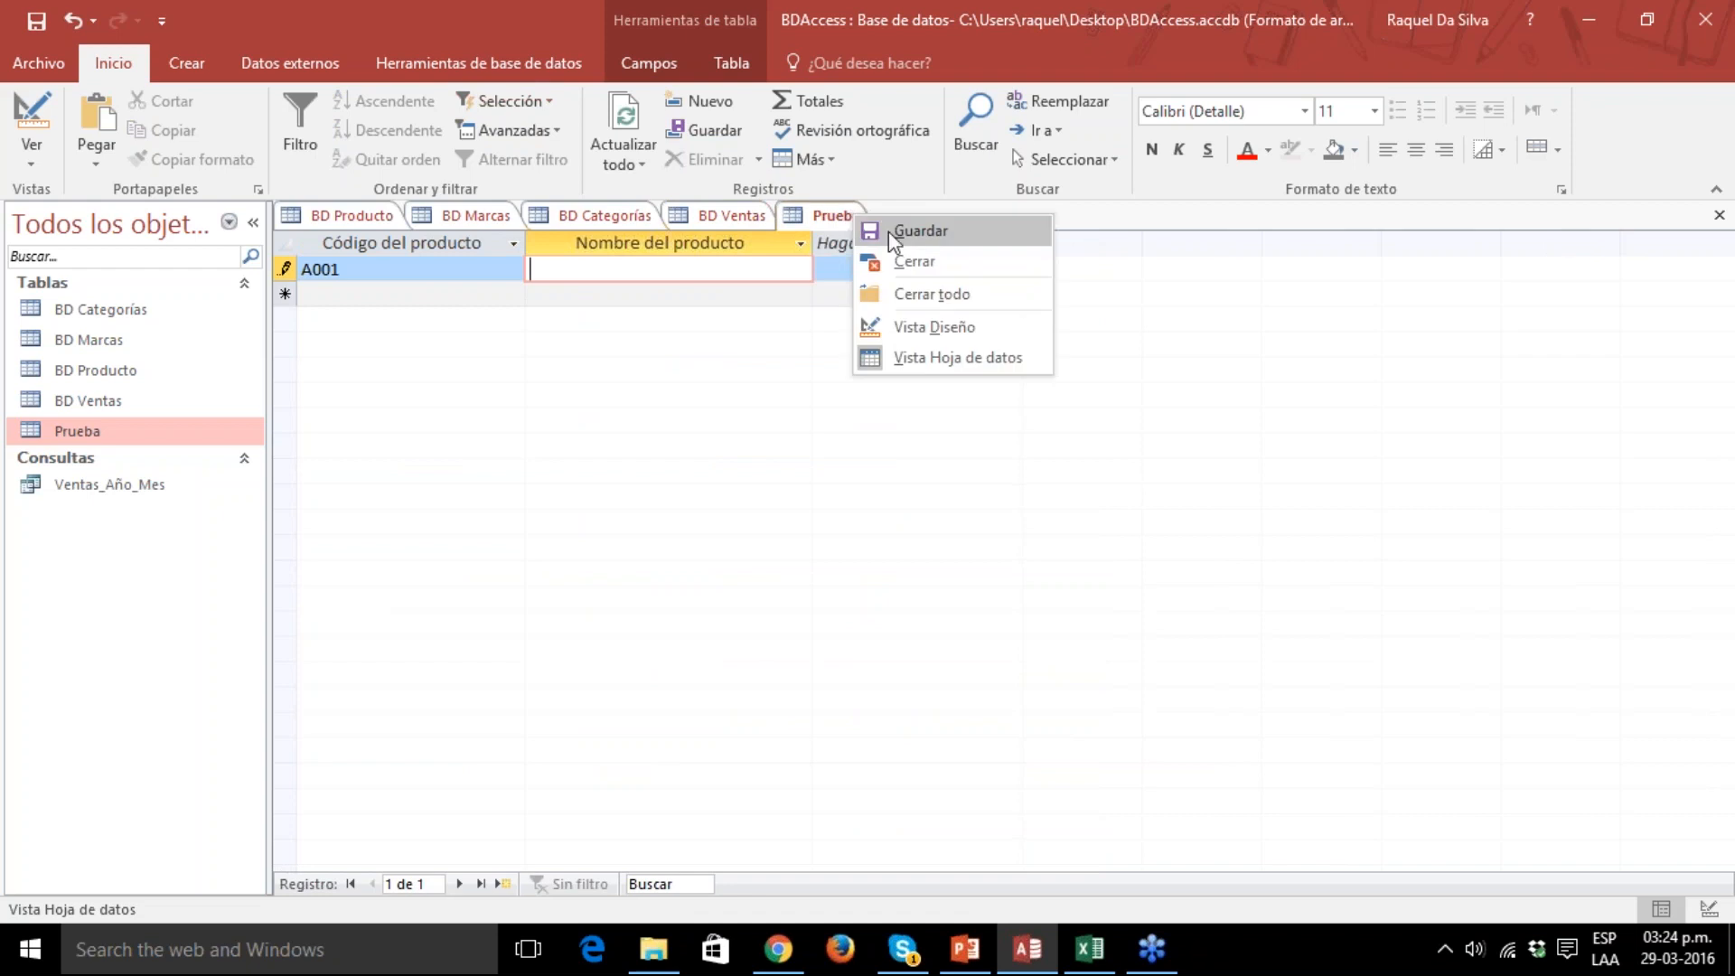
pyautogui.click(1328, 237)
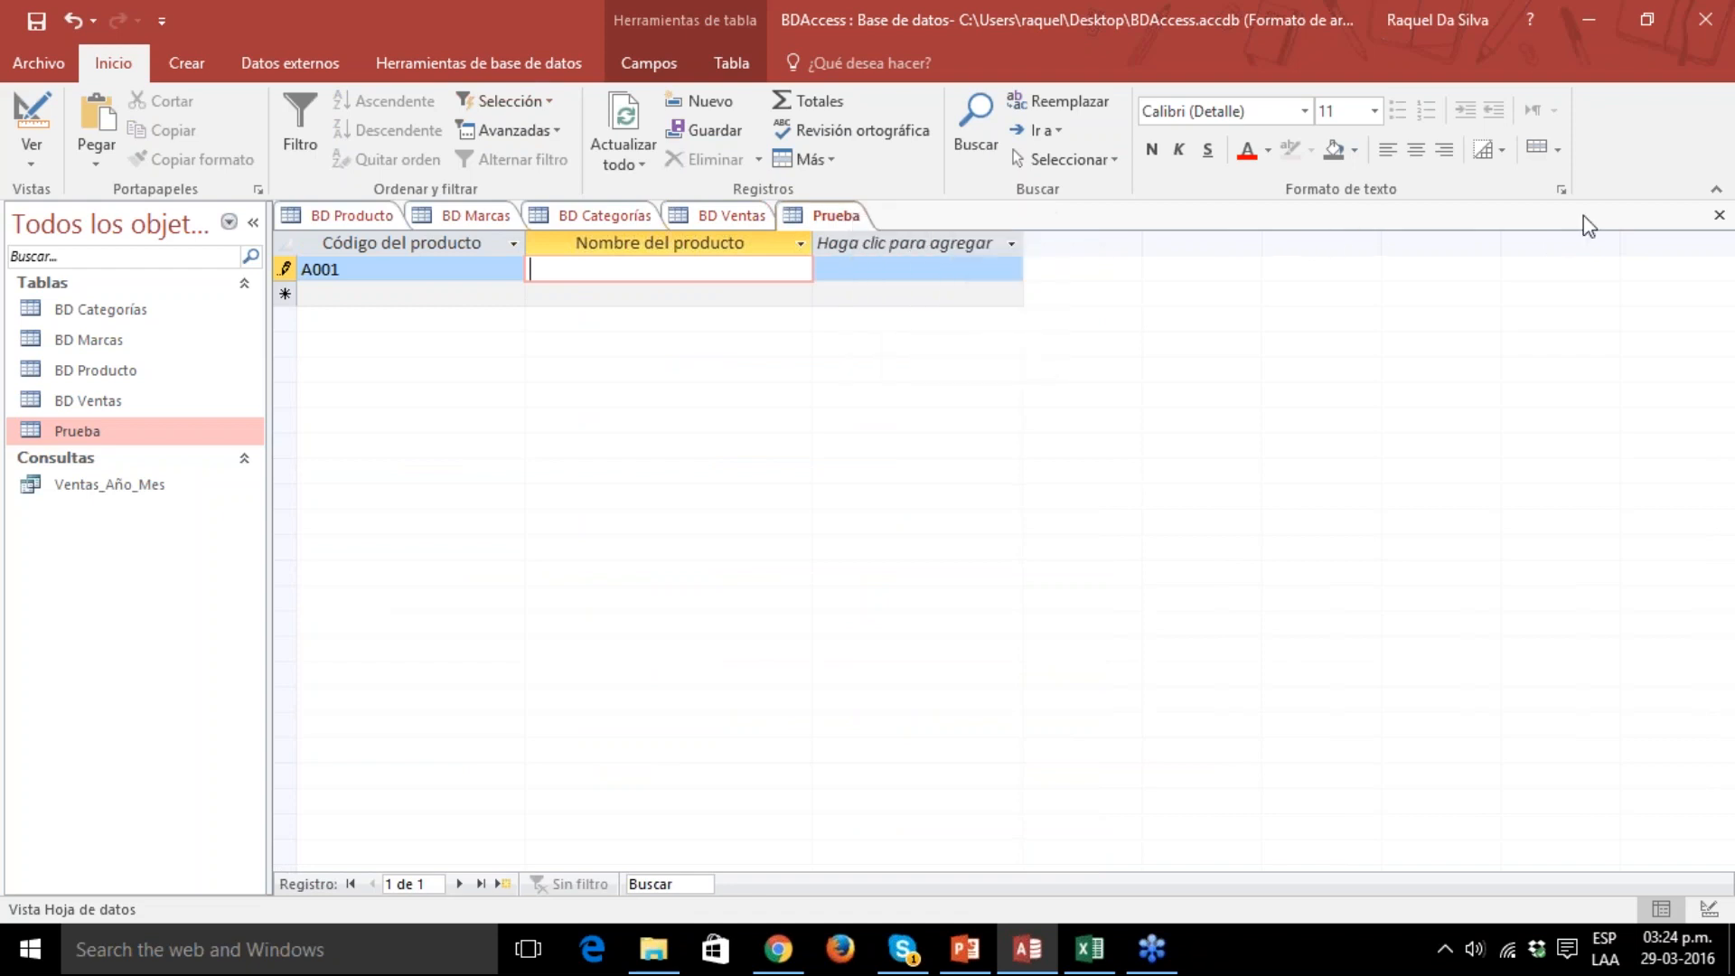
pyautogui.rightClick(153, 432)
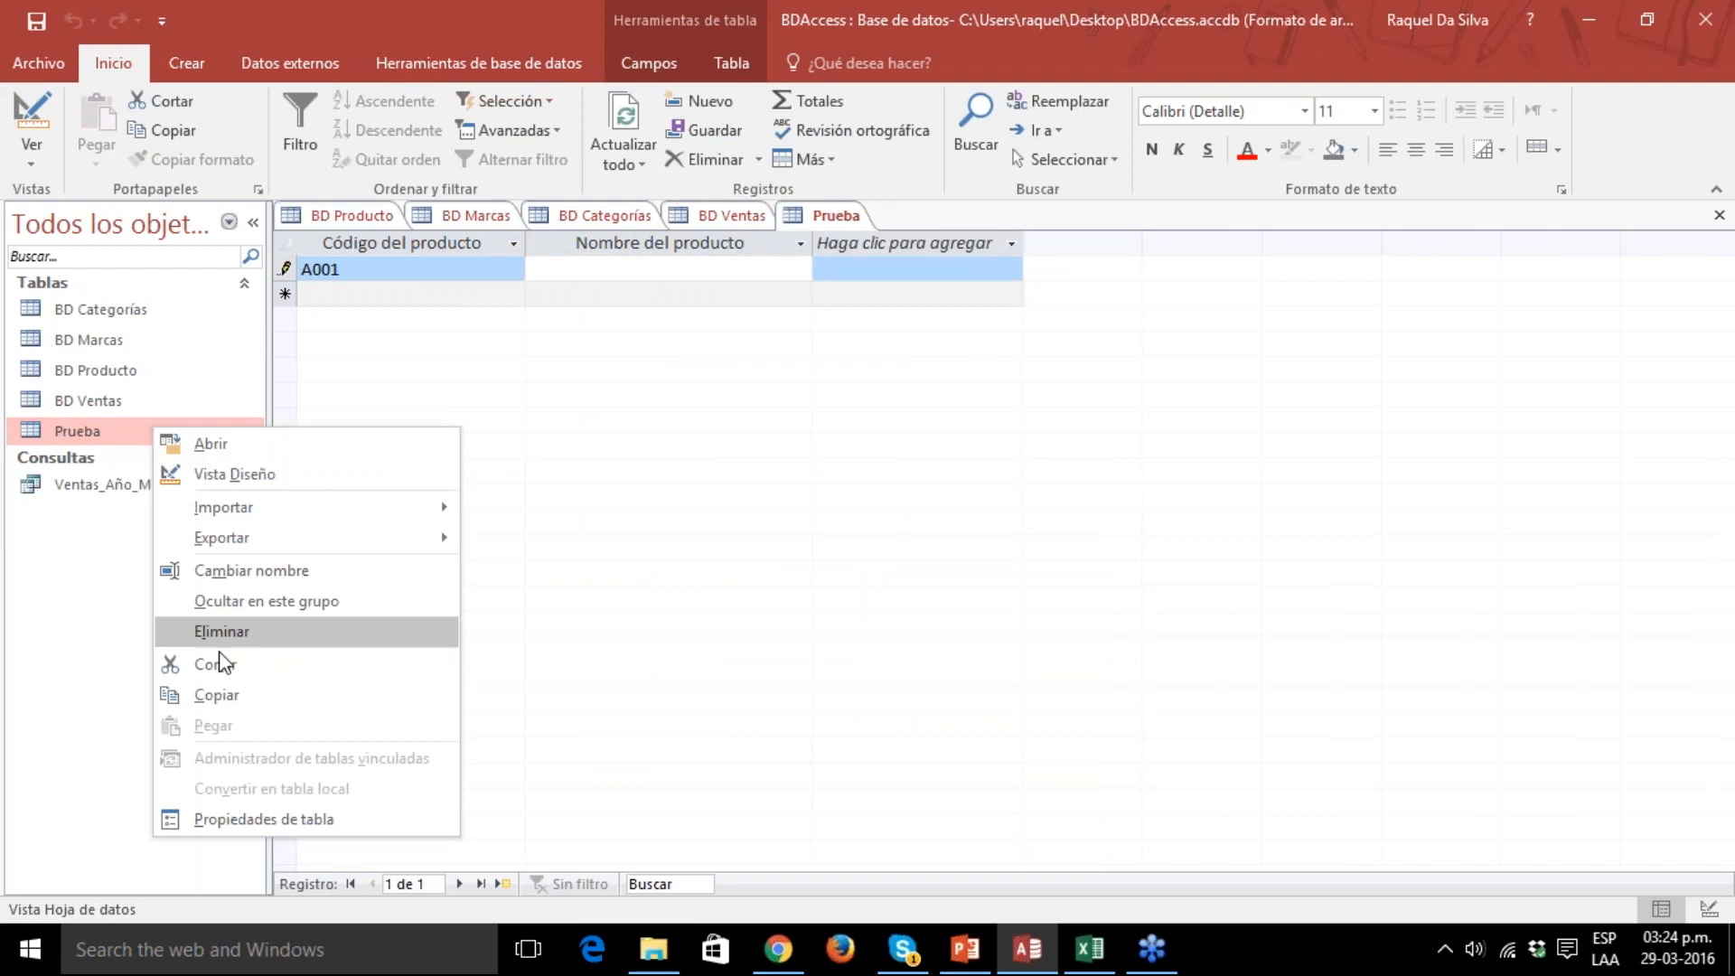
pyautogui.click(268, 630)
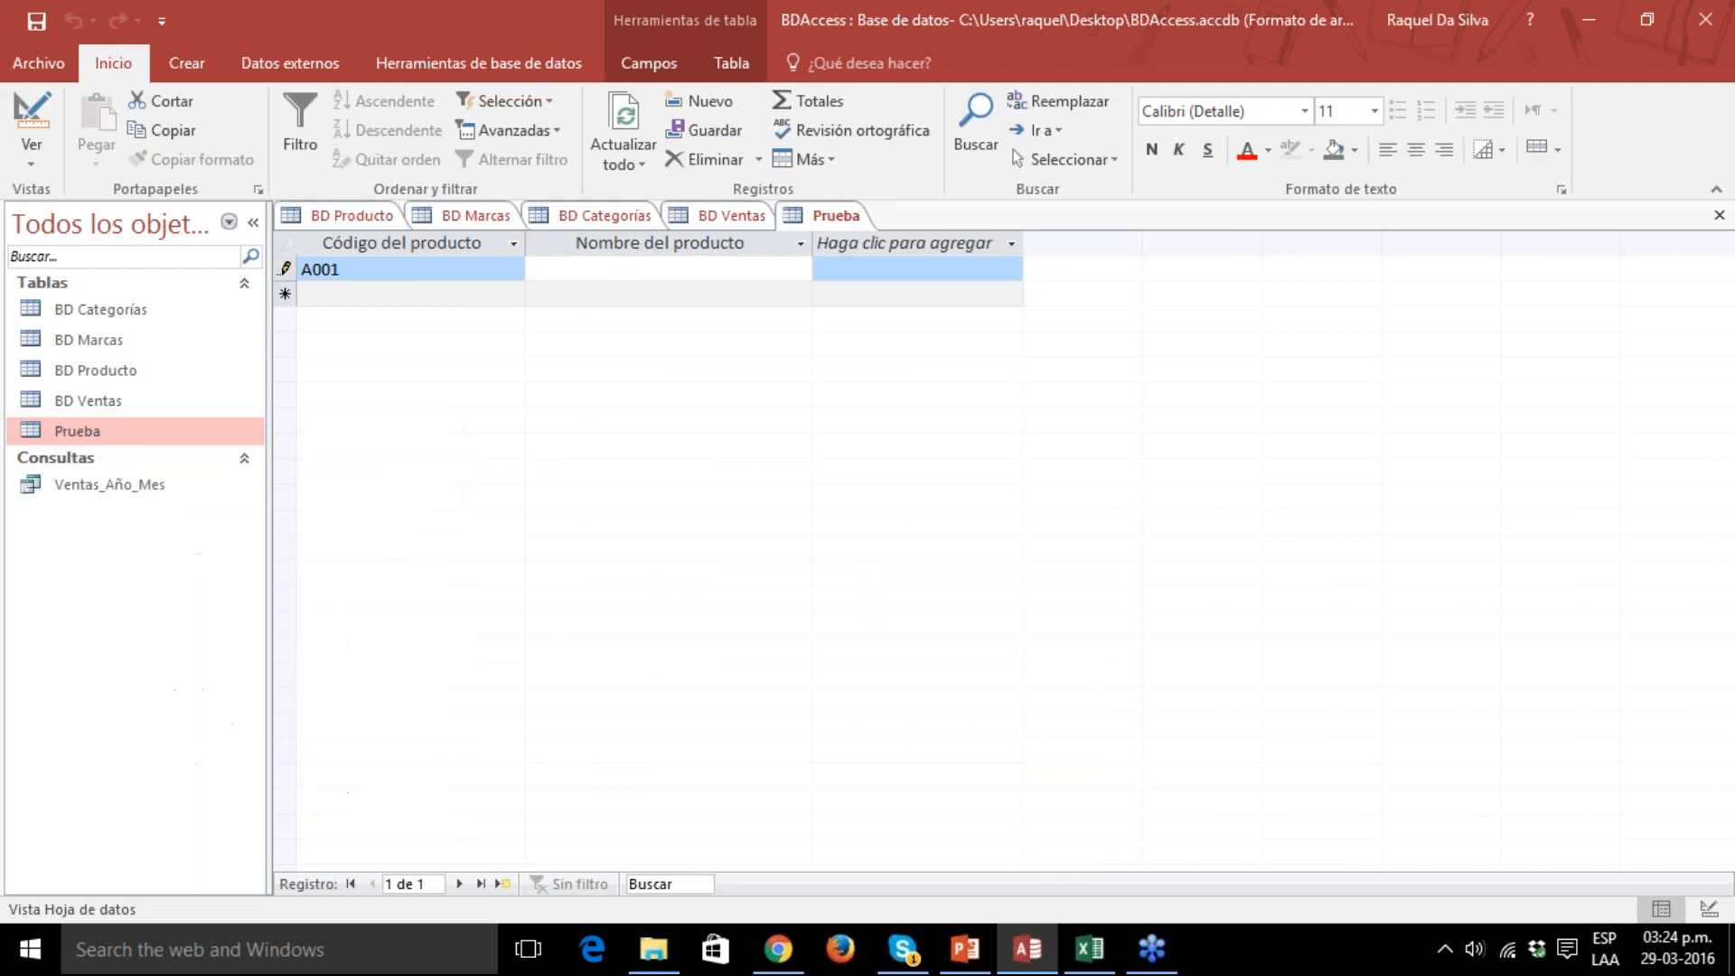
pyautogui.click(842, 551)
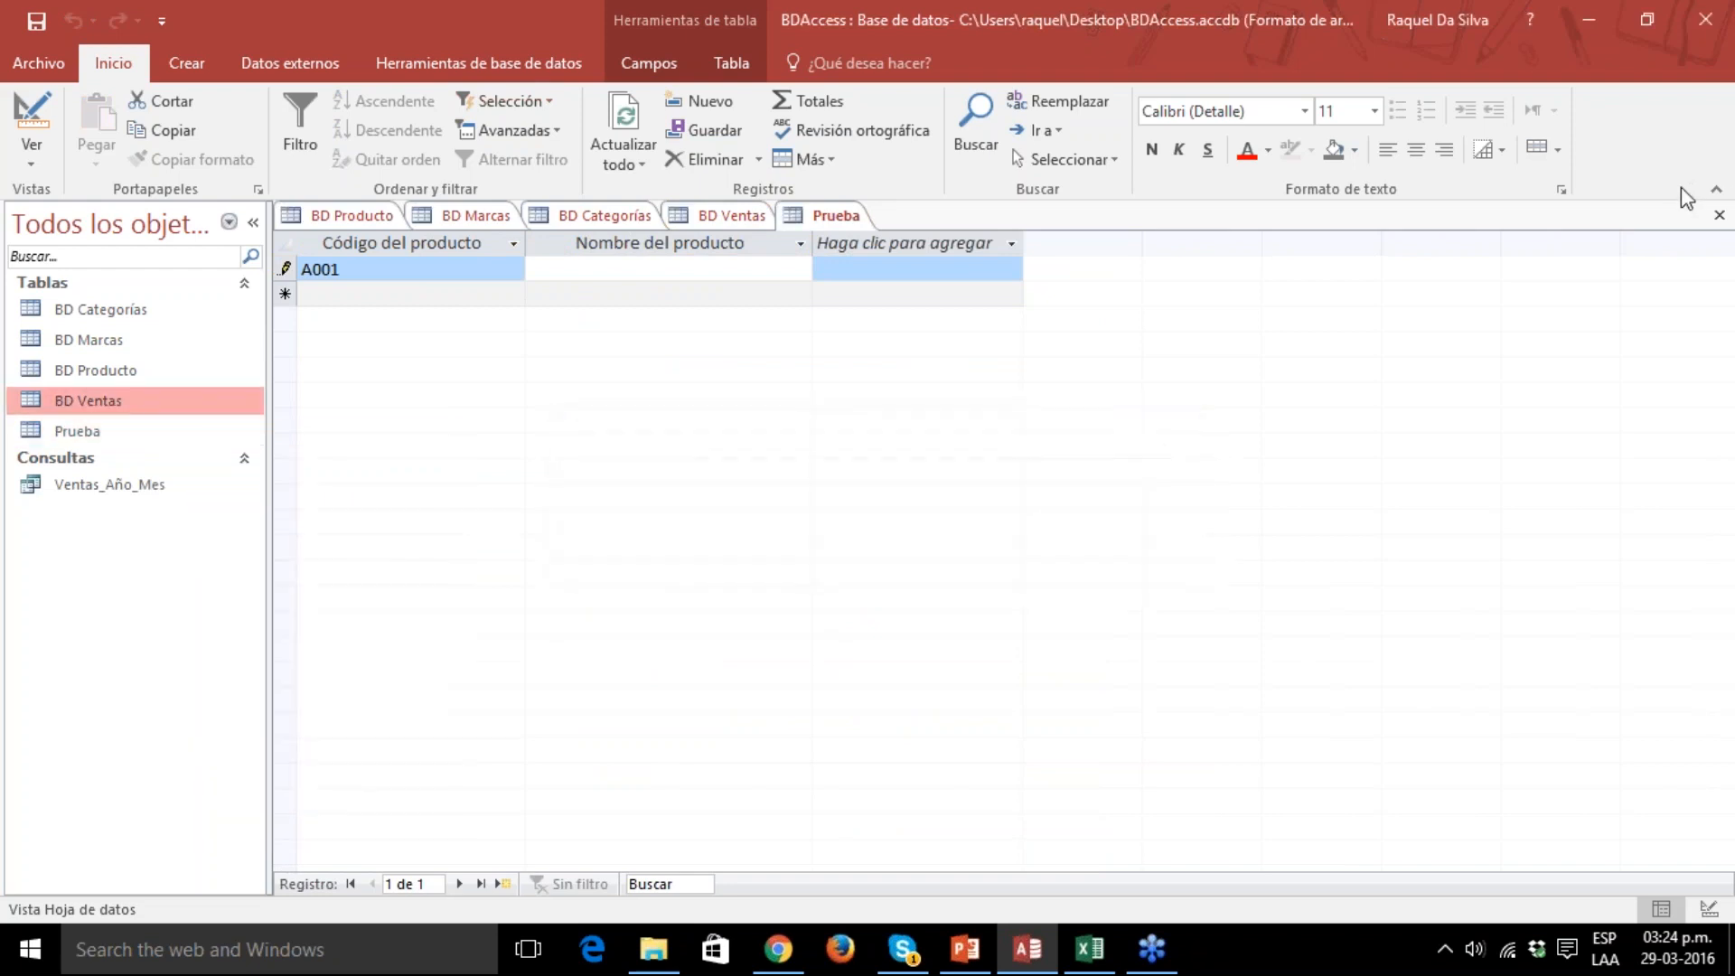
pyautogui.click(1711, 42)
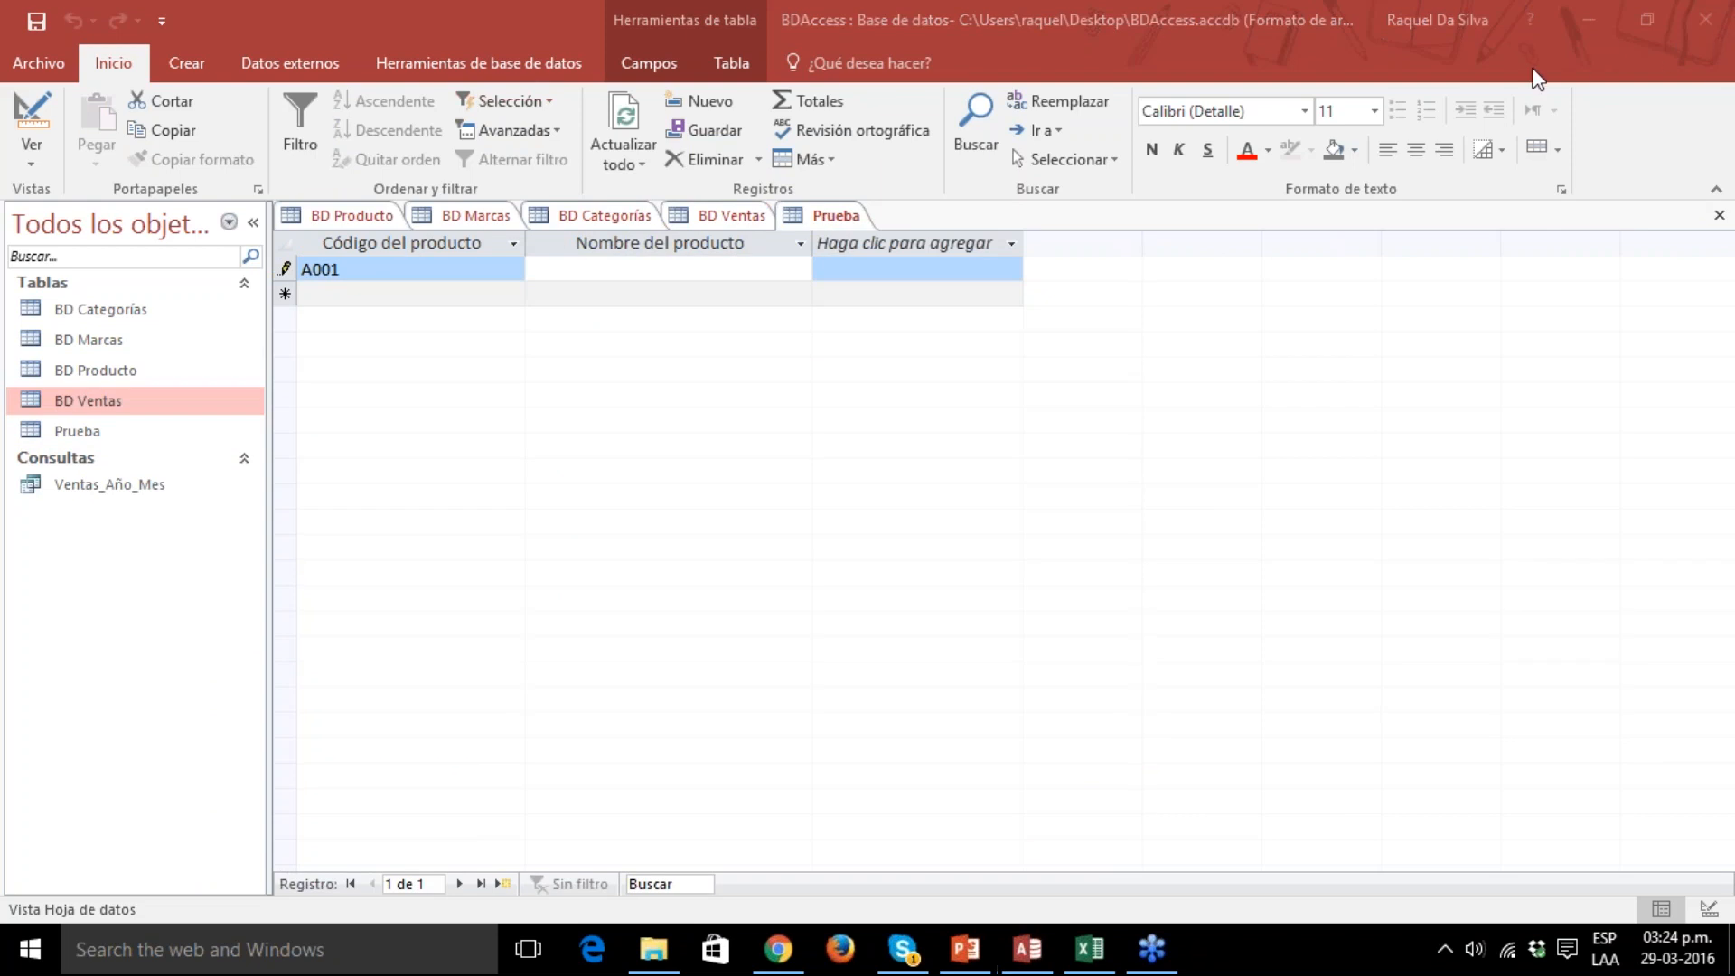
pyautogui.click(1666, 217)
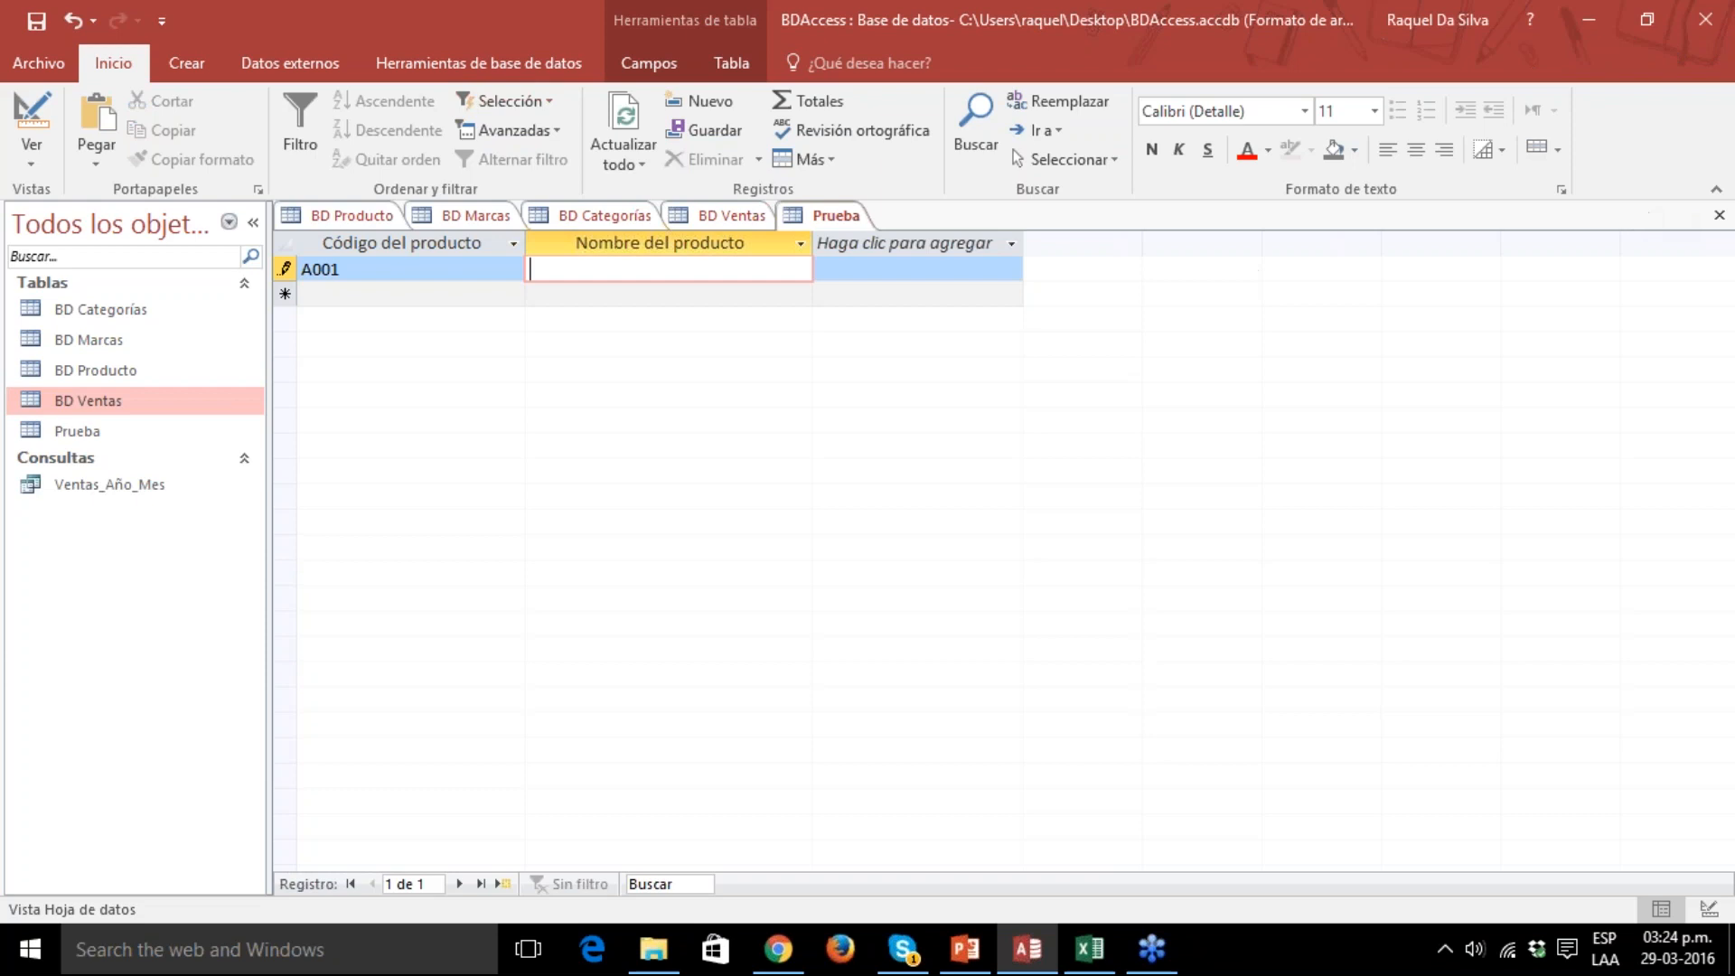
# View the BD Ventas records and open the BD Categorías table in Datasheet view.
pyautogui.click(758, 221)
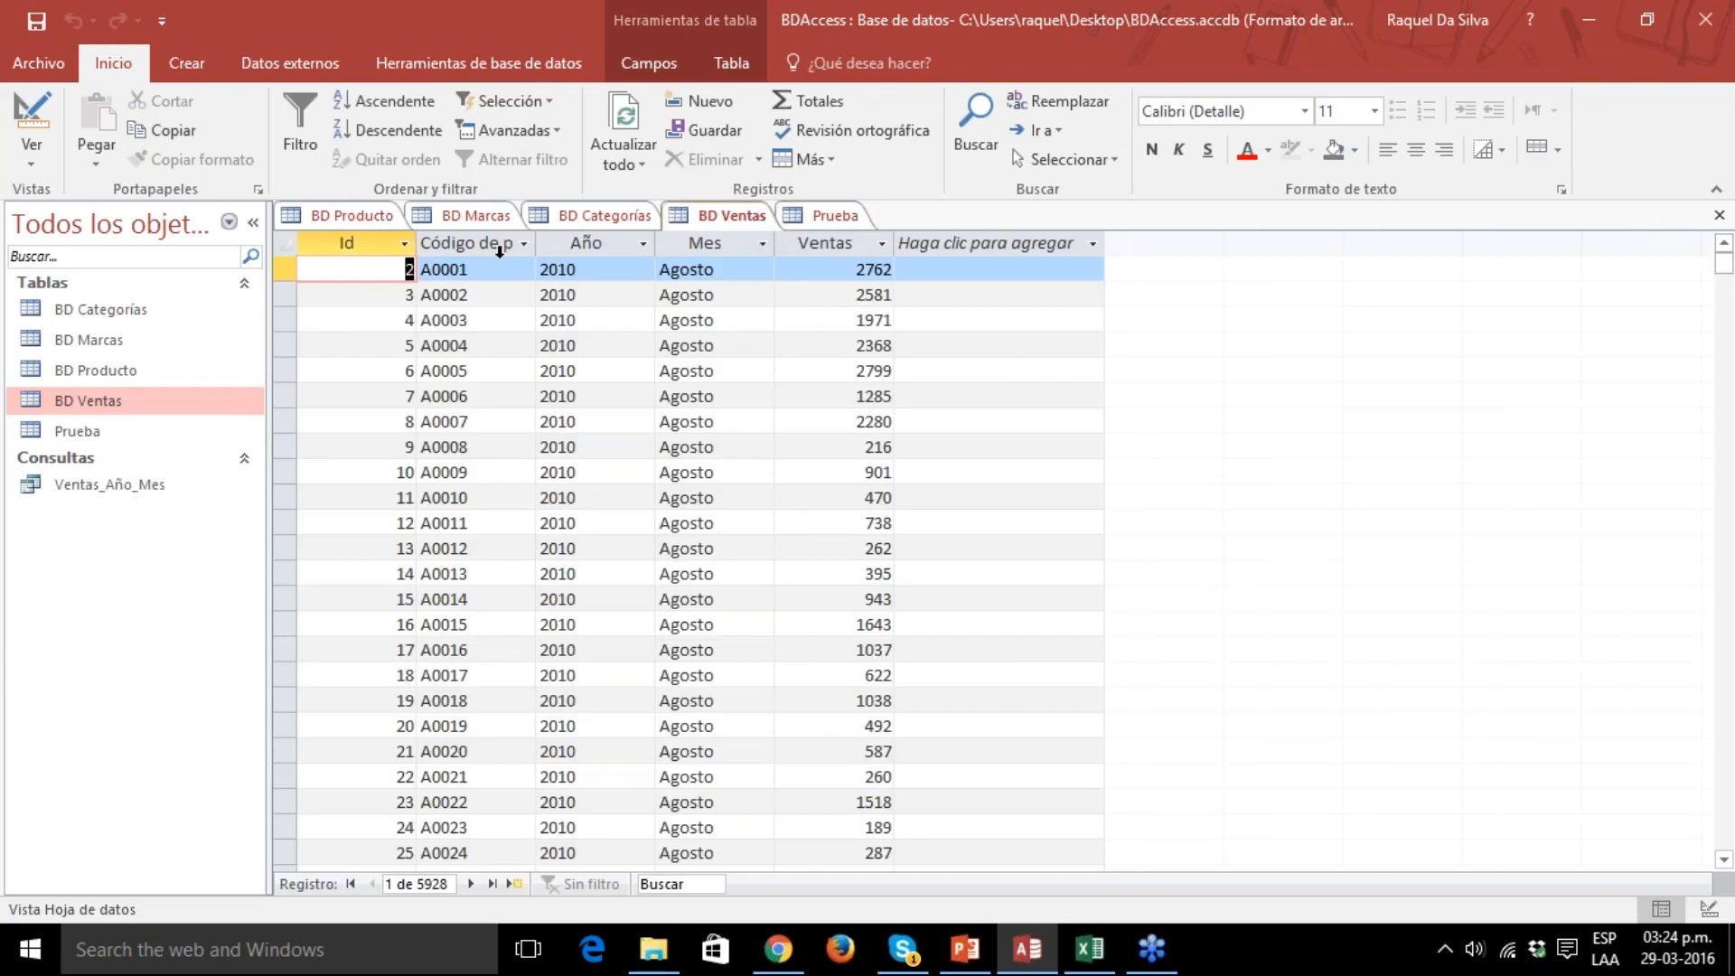
pyautogui.click(139, 311)
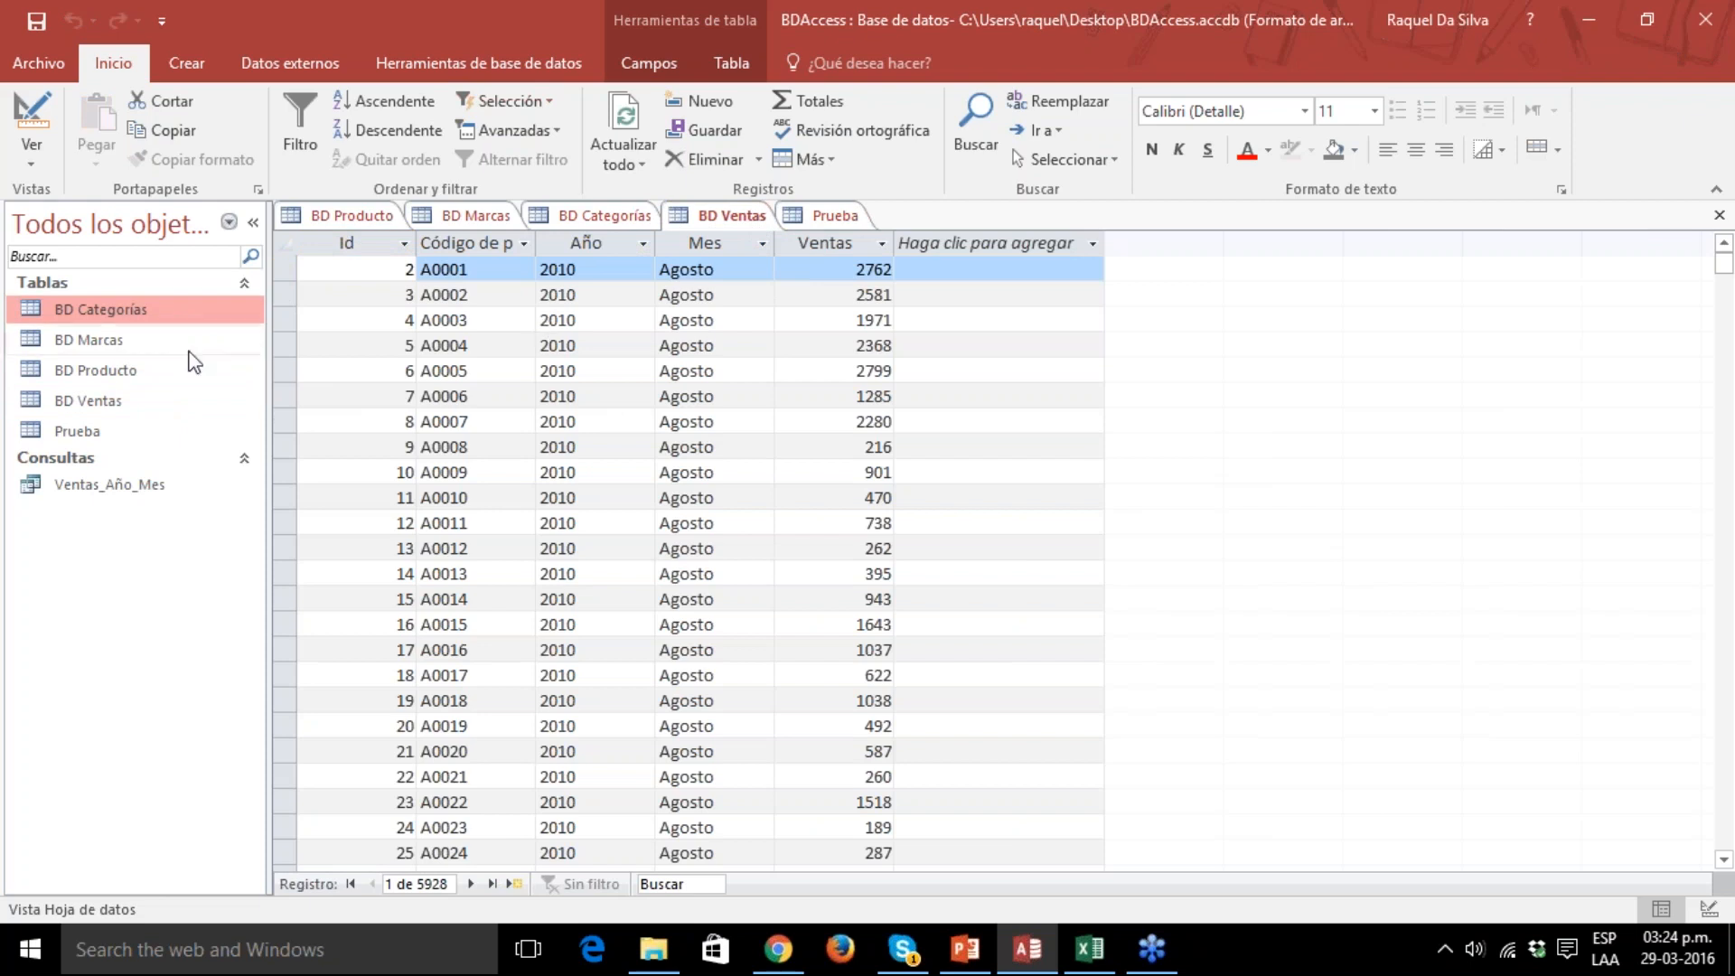
pyautogui.doubleClick(144, 317)
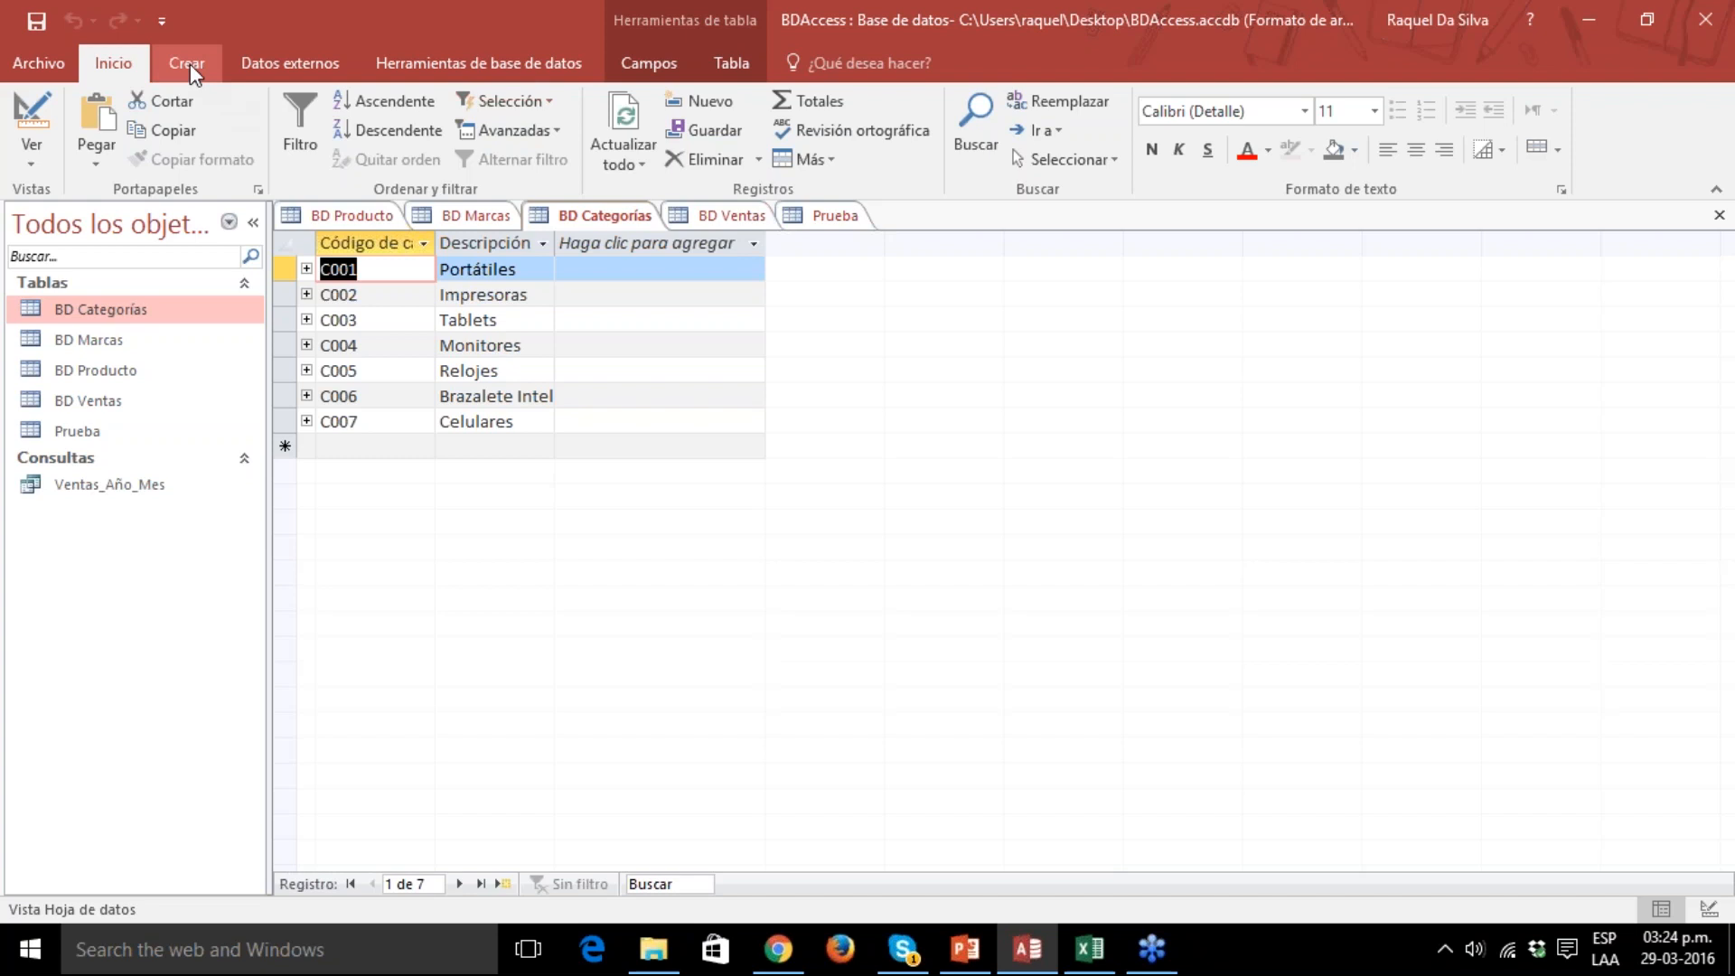
pyautogui.click(623, 67)
pyautogui.click(560, 72)
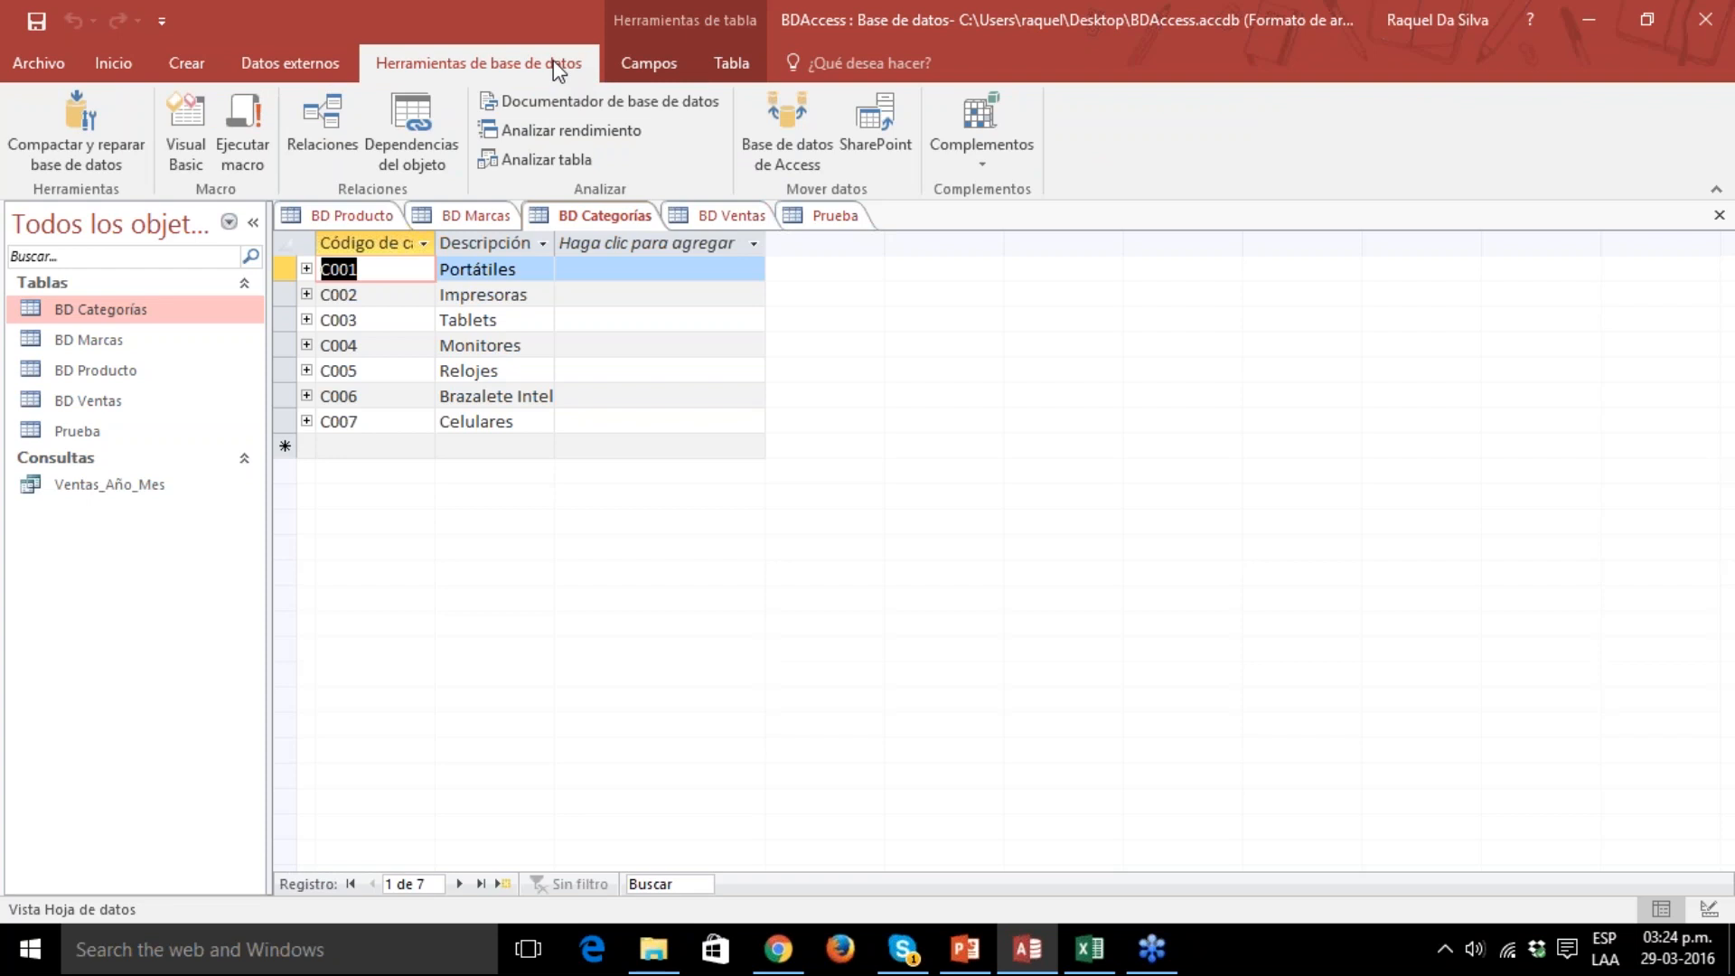
pyautogui.click(128, 65)
pyautogui.click(188, 61)
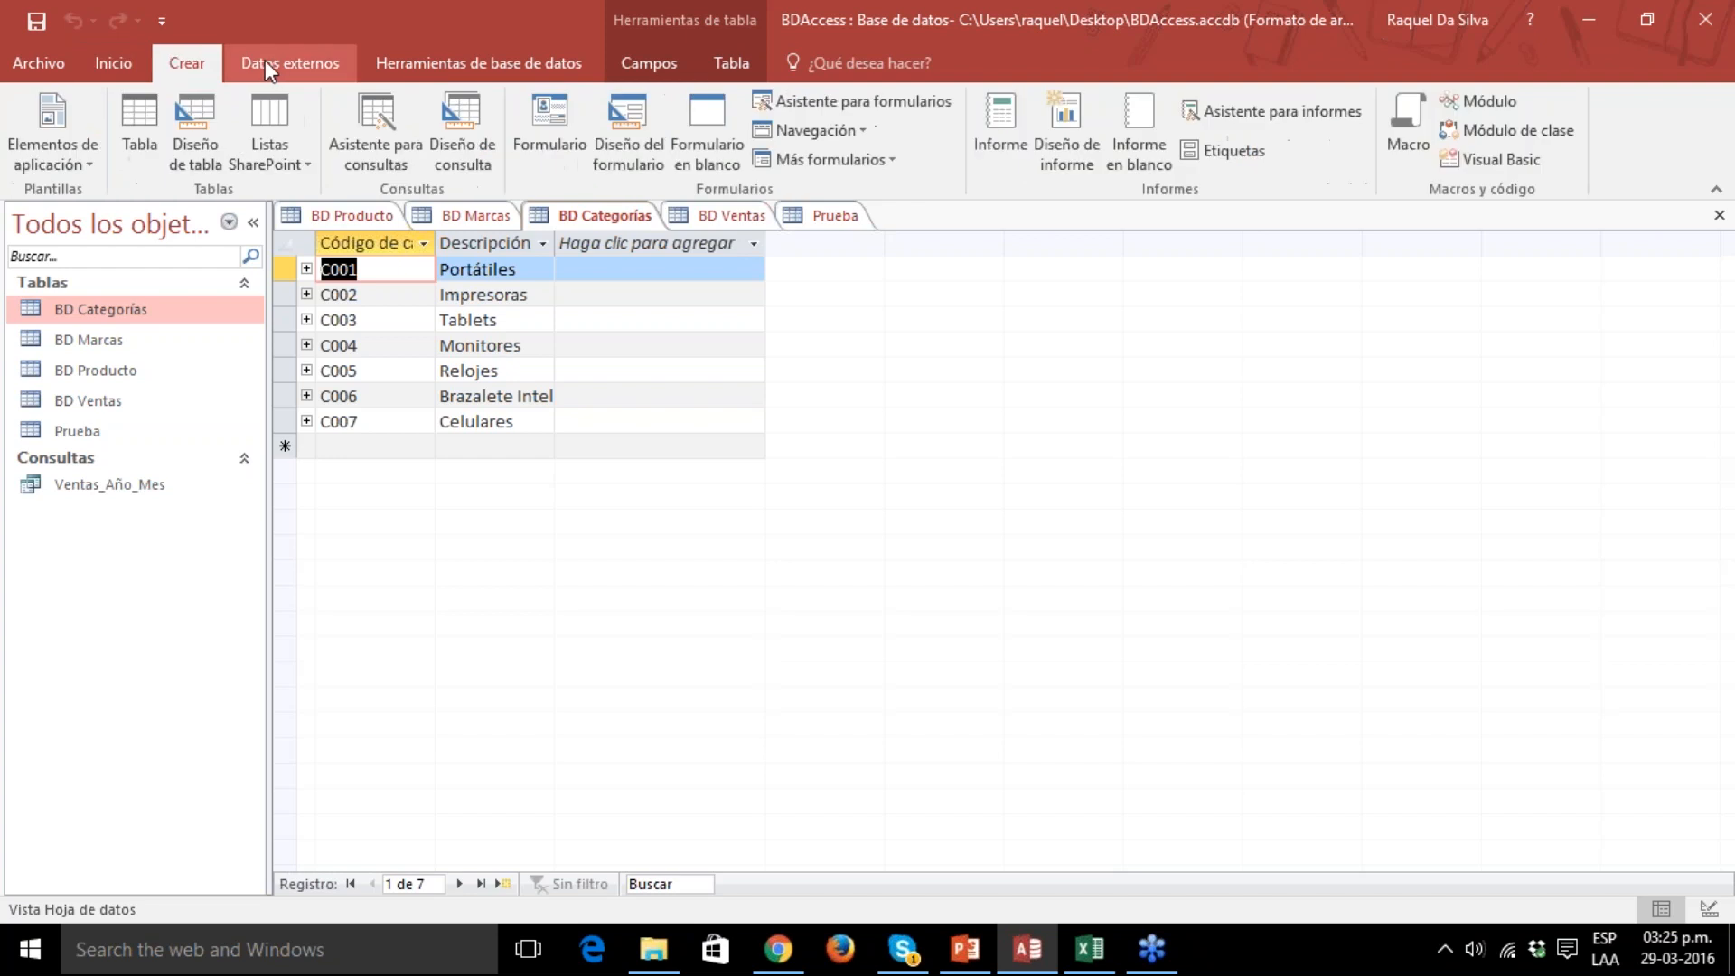
pyautogui.click(268, 60)
pyautogui.click(441, 61)
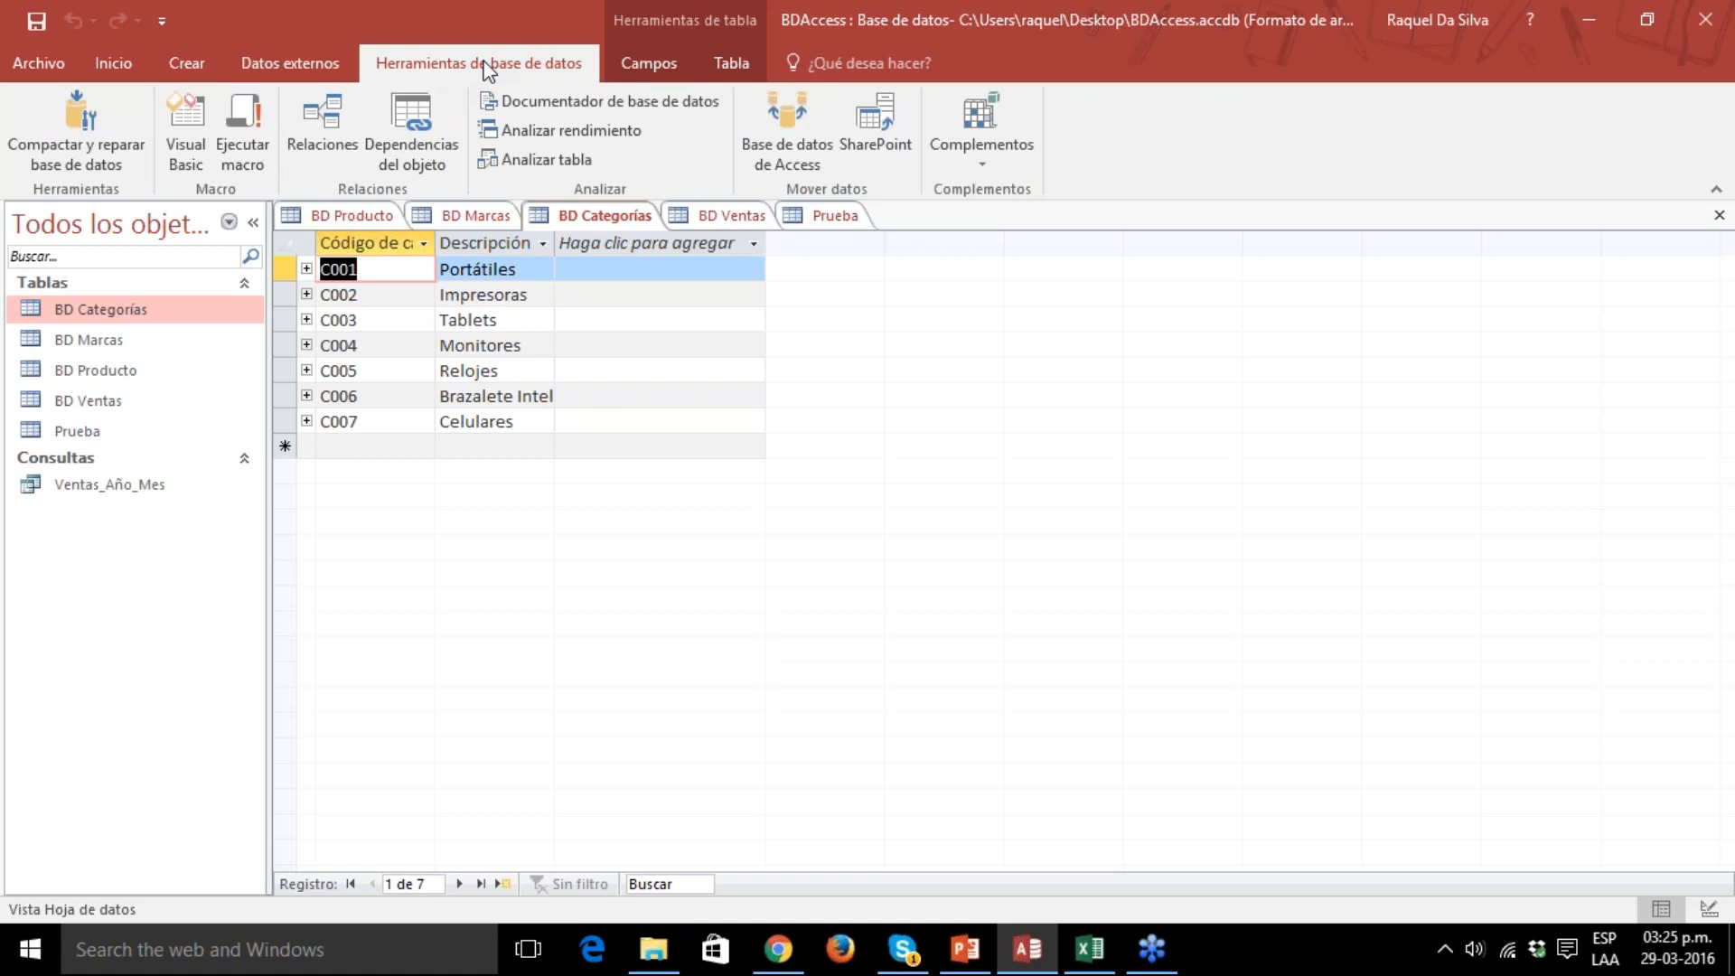
pyautogui.click(658, 63)
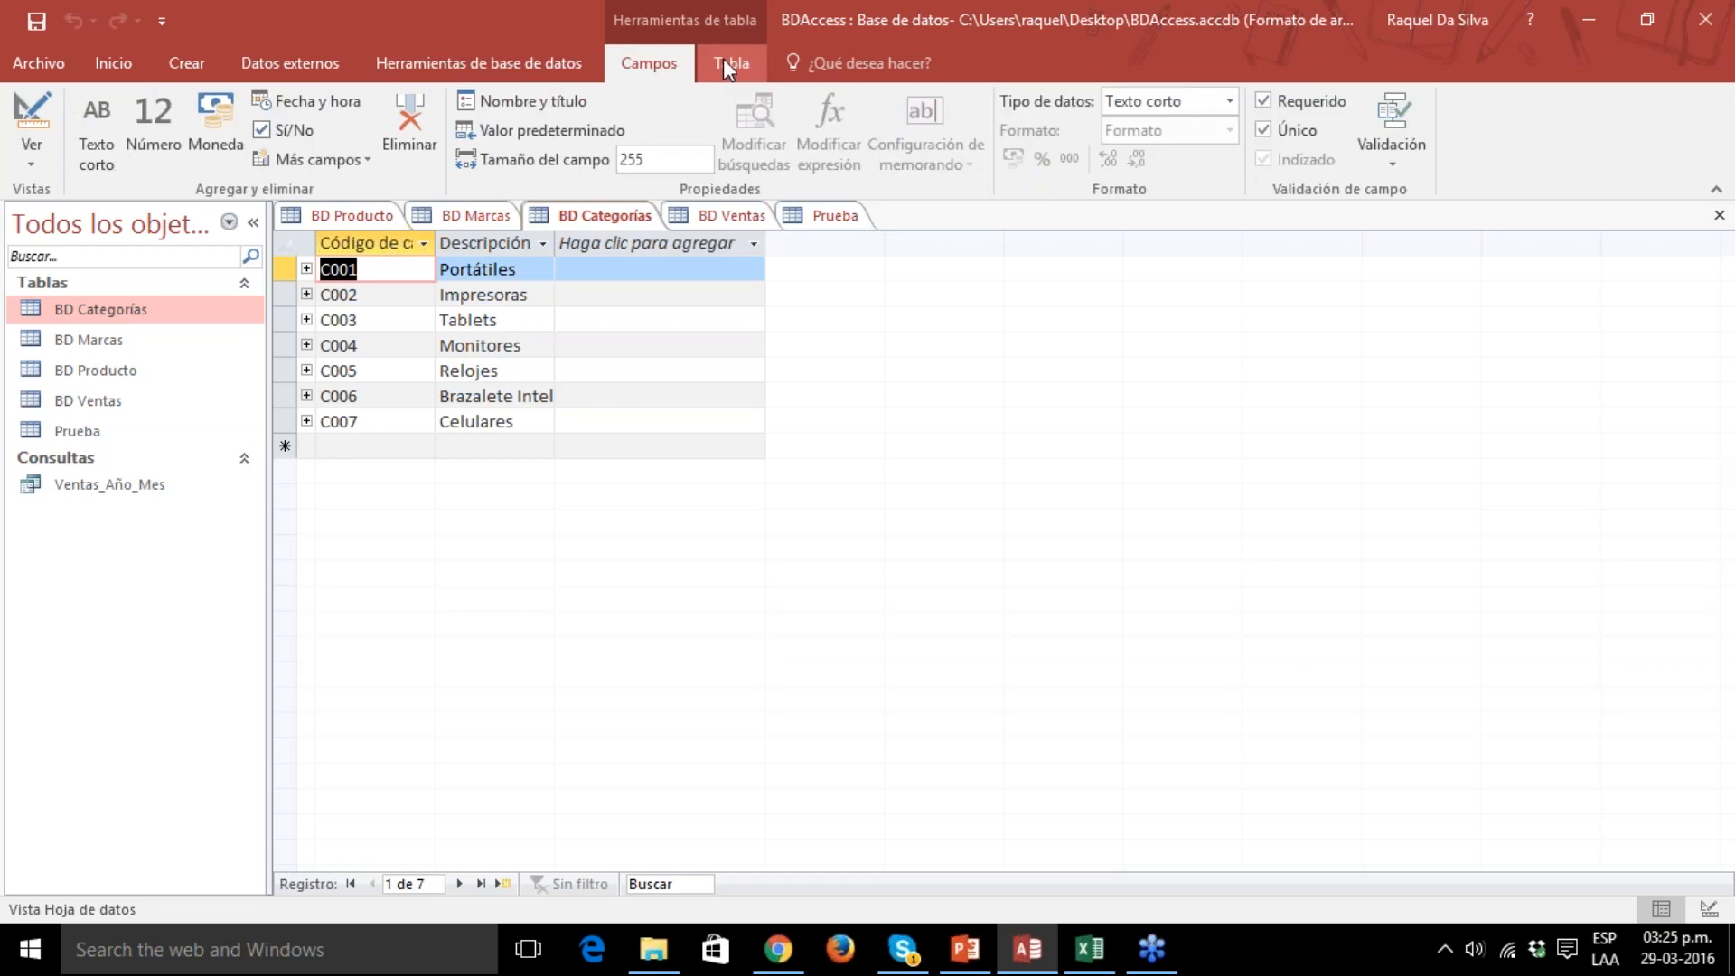
pyautogui.click(725, 65)
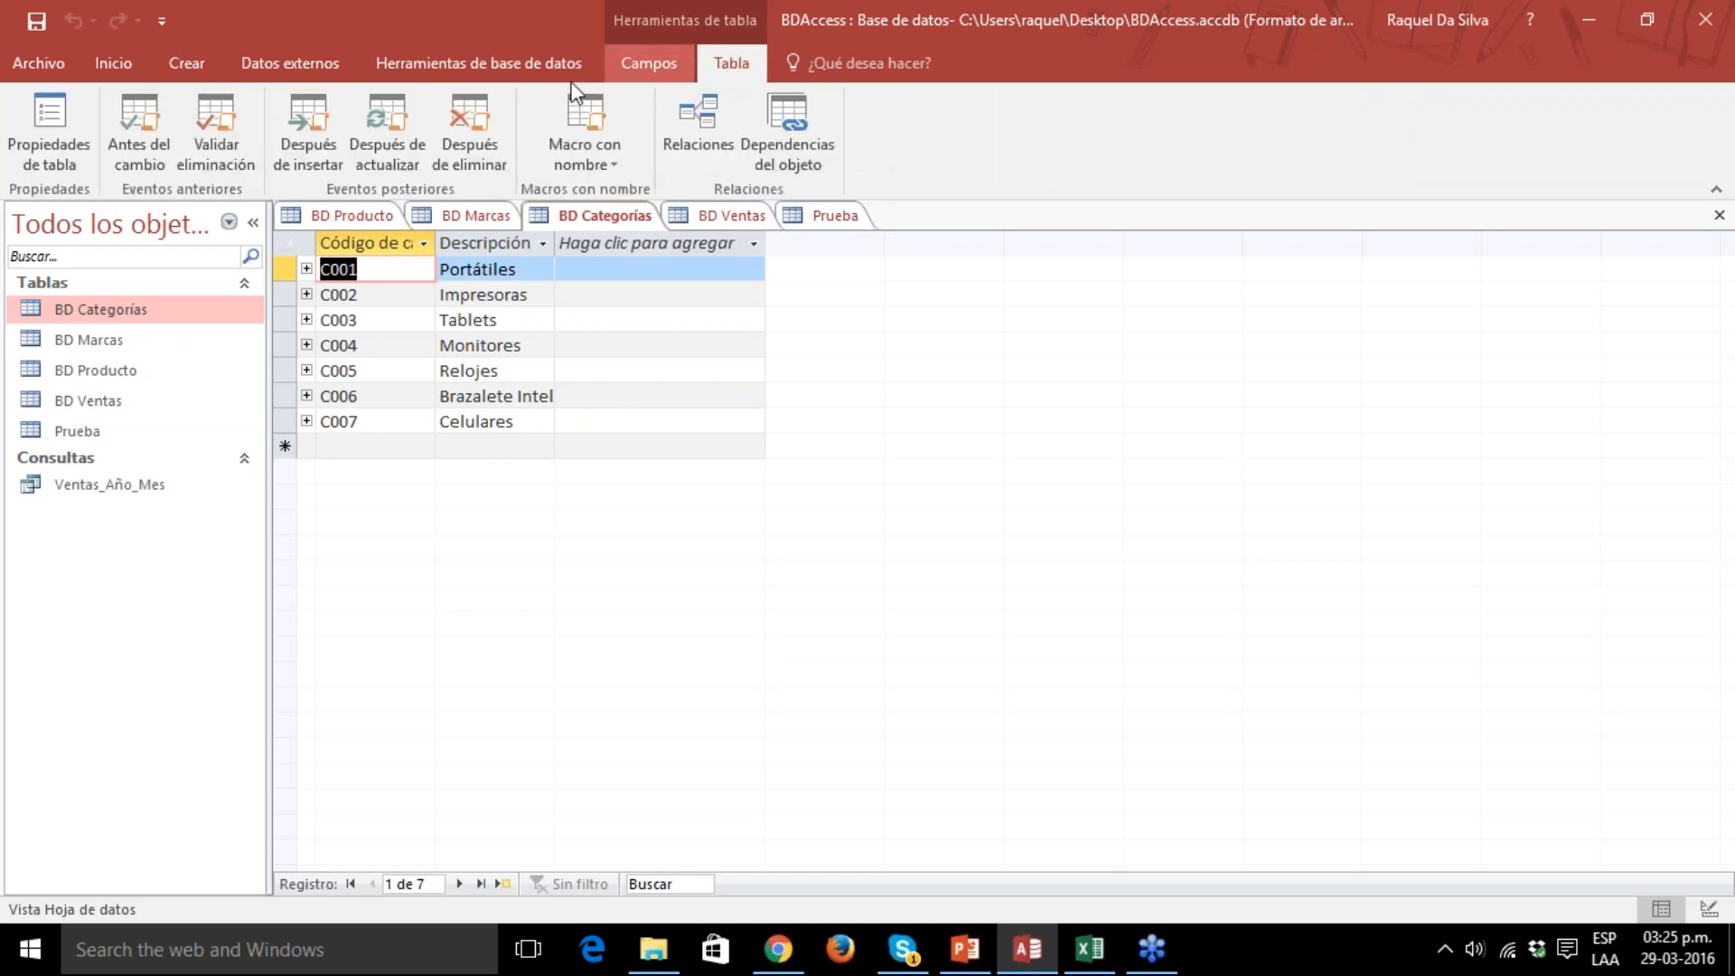
pyautogui.click(94, 336)
pyautogui.click(101, 311)
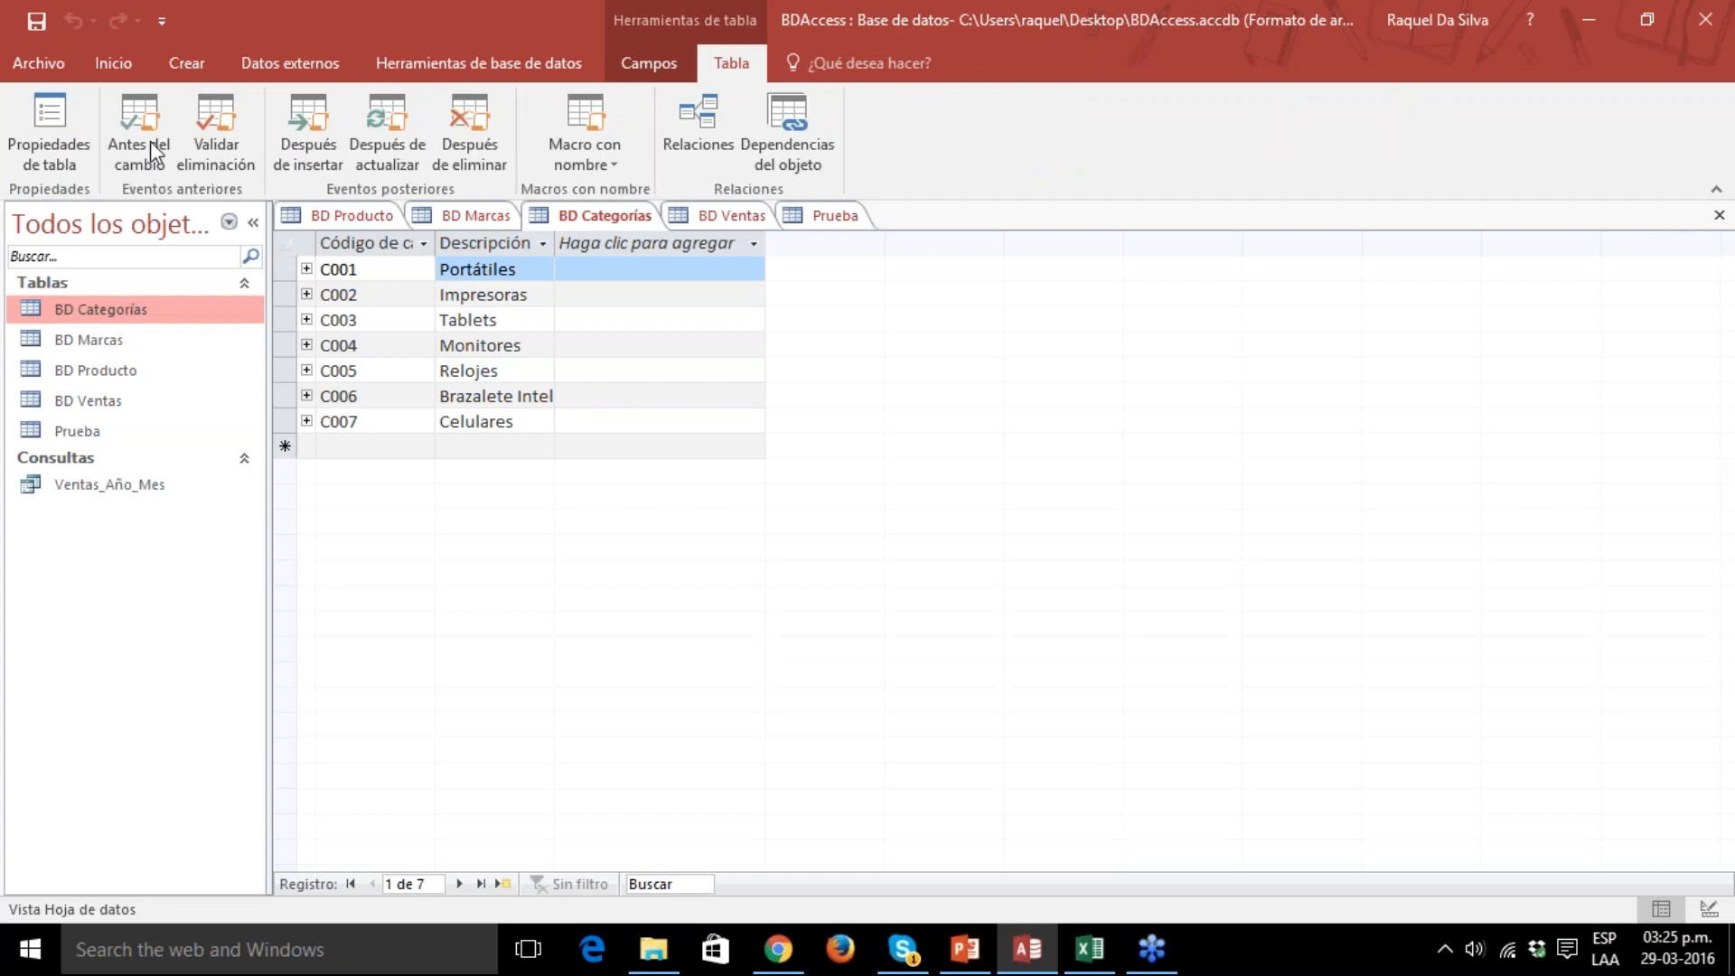
pyautogui.click(107, 65)
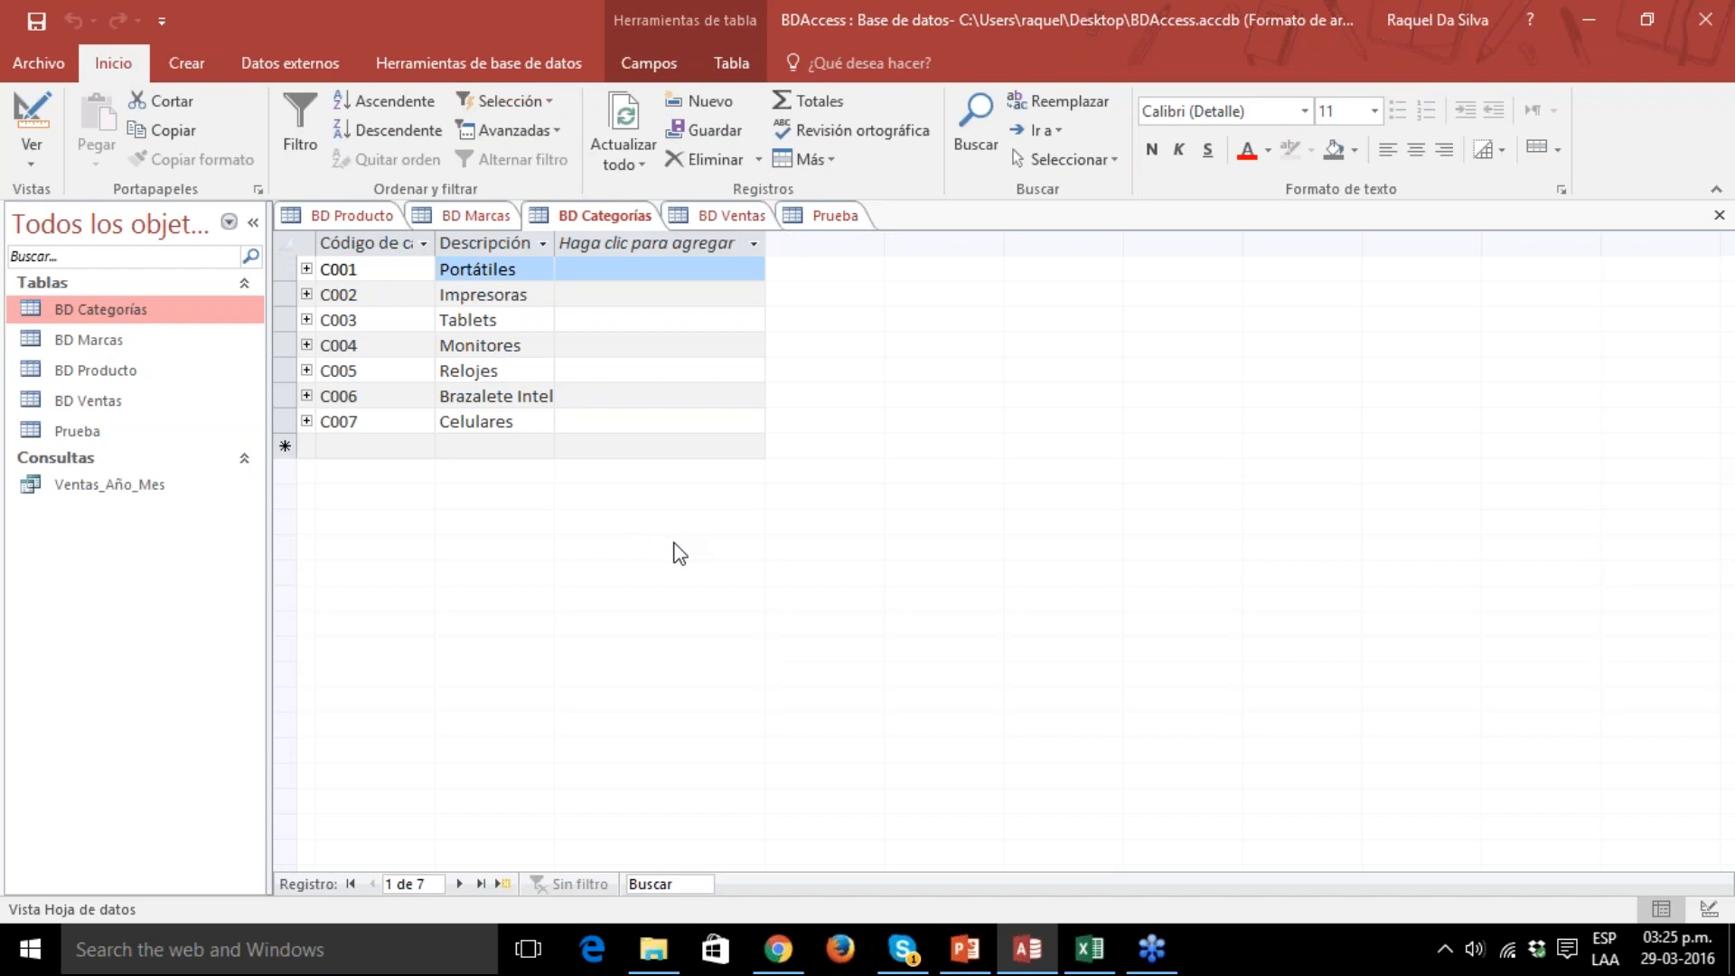
# Open the database relationships diagram and spread out the BD Ventas, BD Producto, BD Marcas and BD Categorías tables further to the right.
pyautogui.click(473, 65)
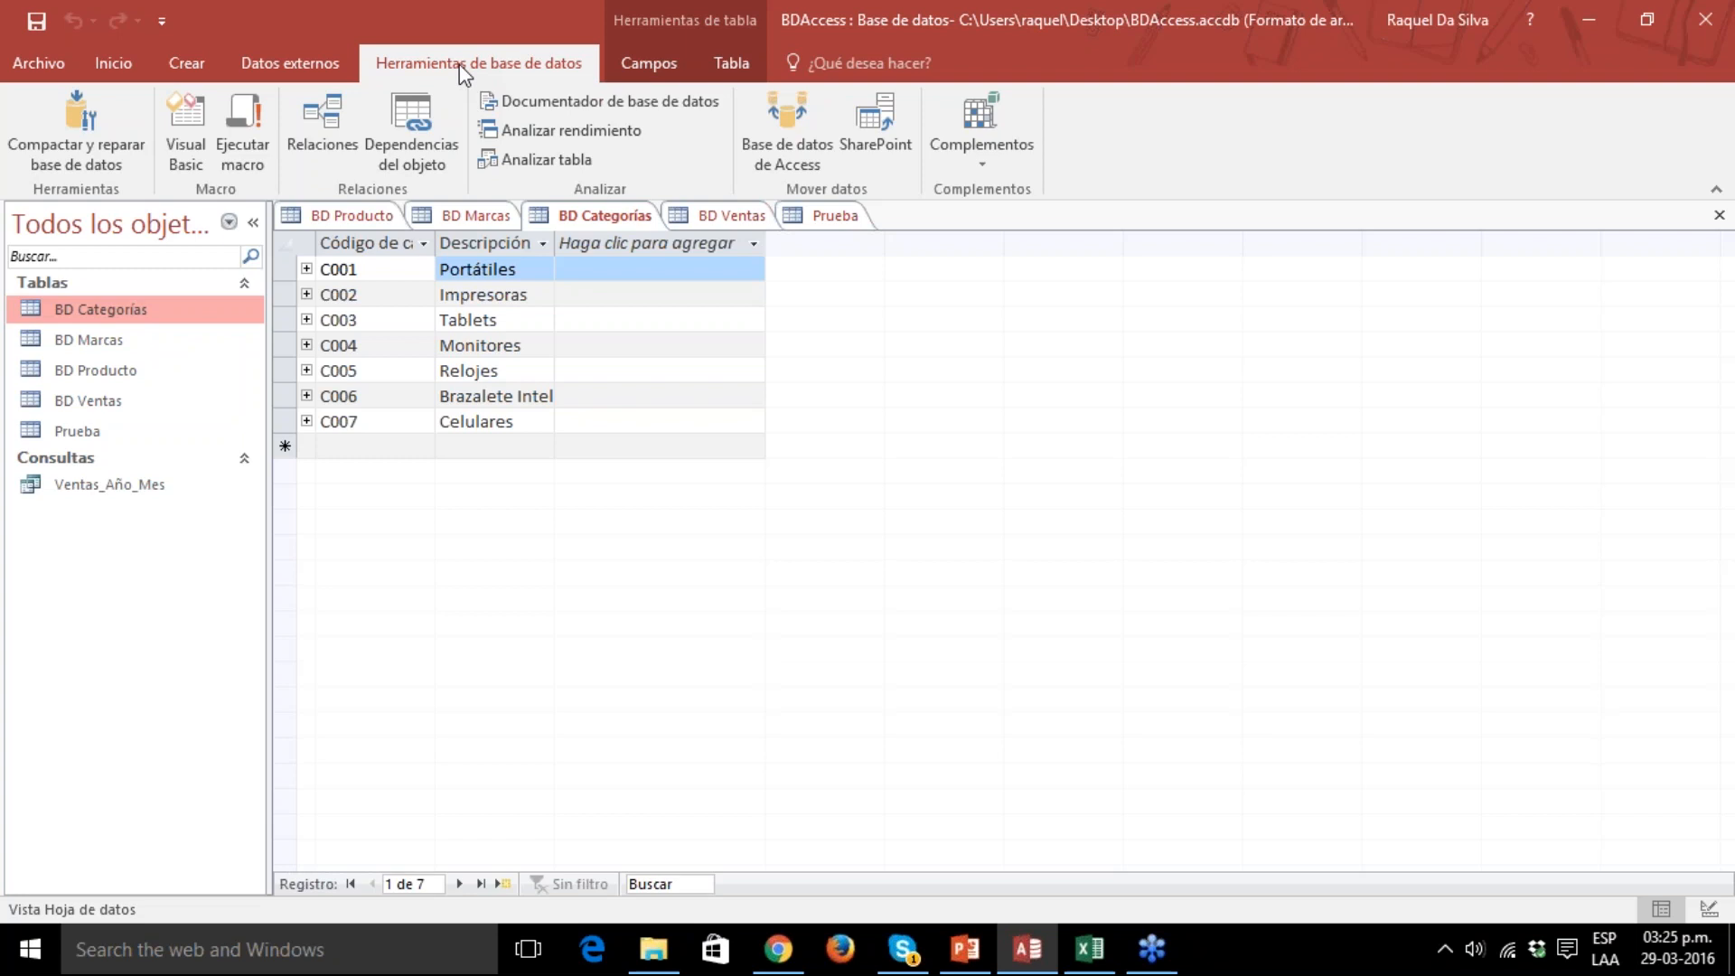
pyautogui.click(330, 122)
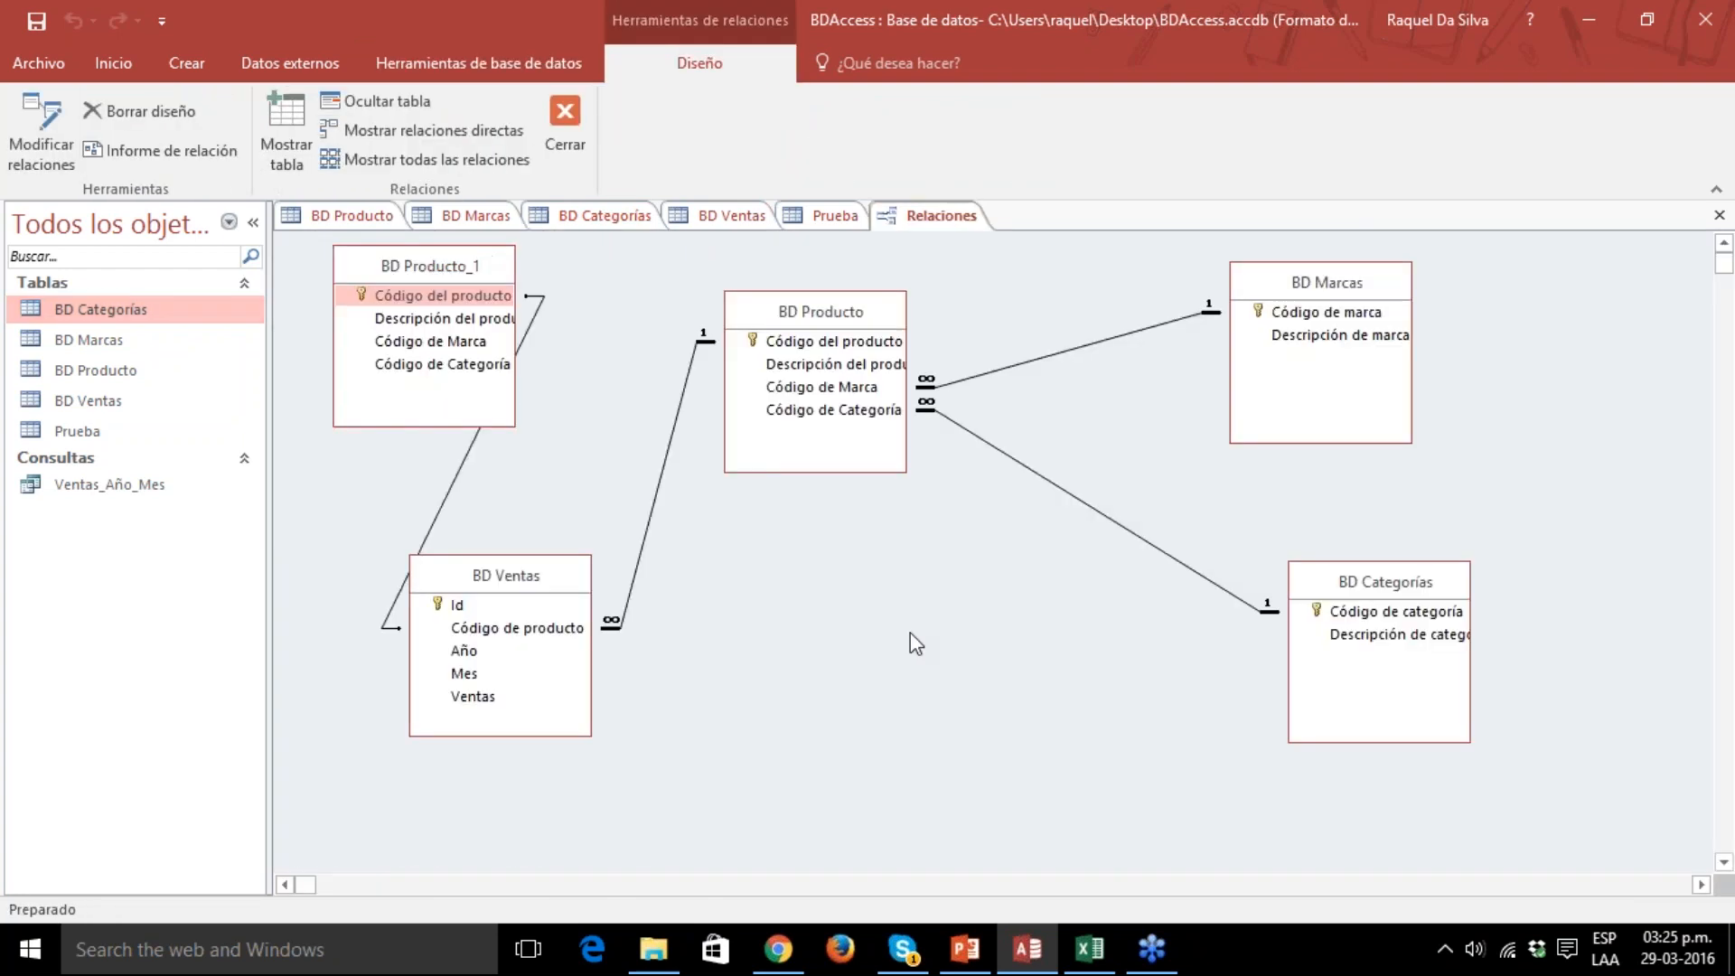
pyautogui.moveTo(506, 588); pyautogui.dragTo(666, 629)
pyautogui.click(818, 312)
pyautogui.moveTo(818, 312); pyautogui.dragTo(937, 310)
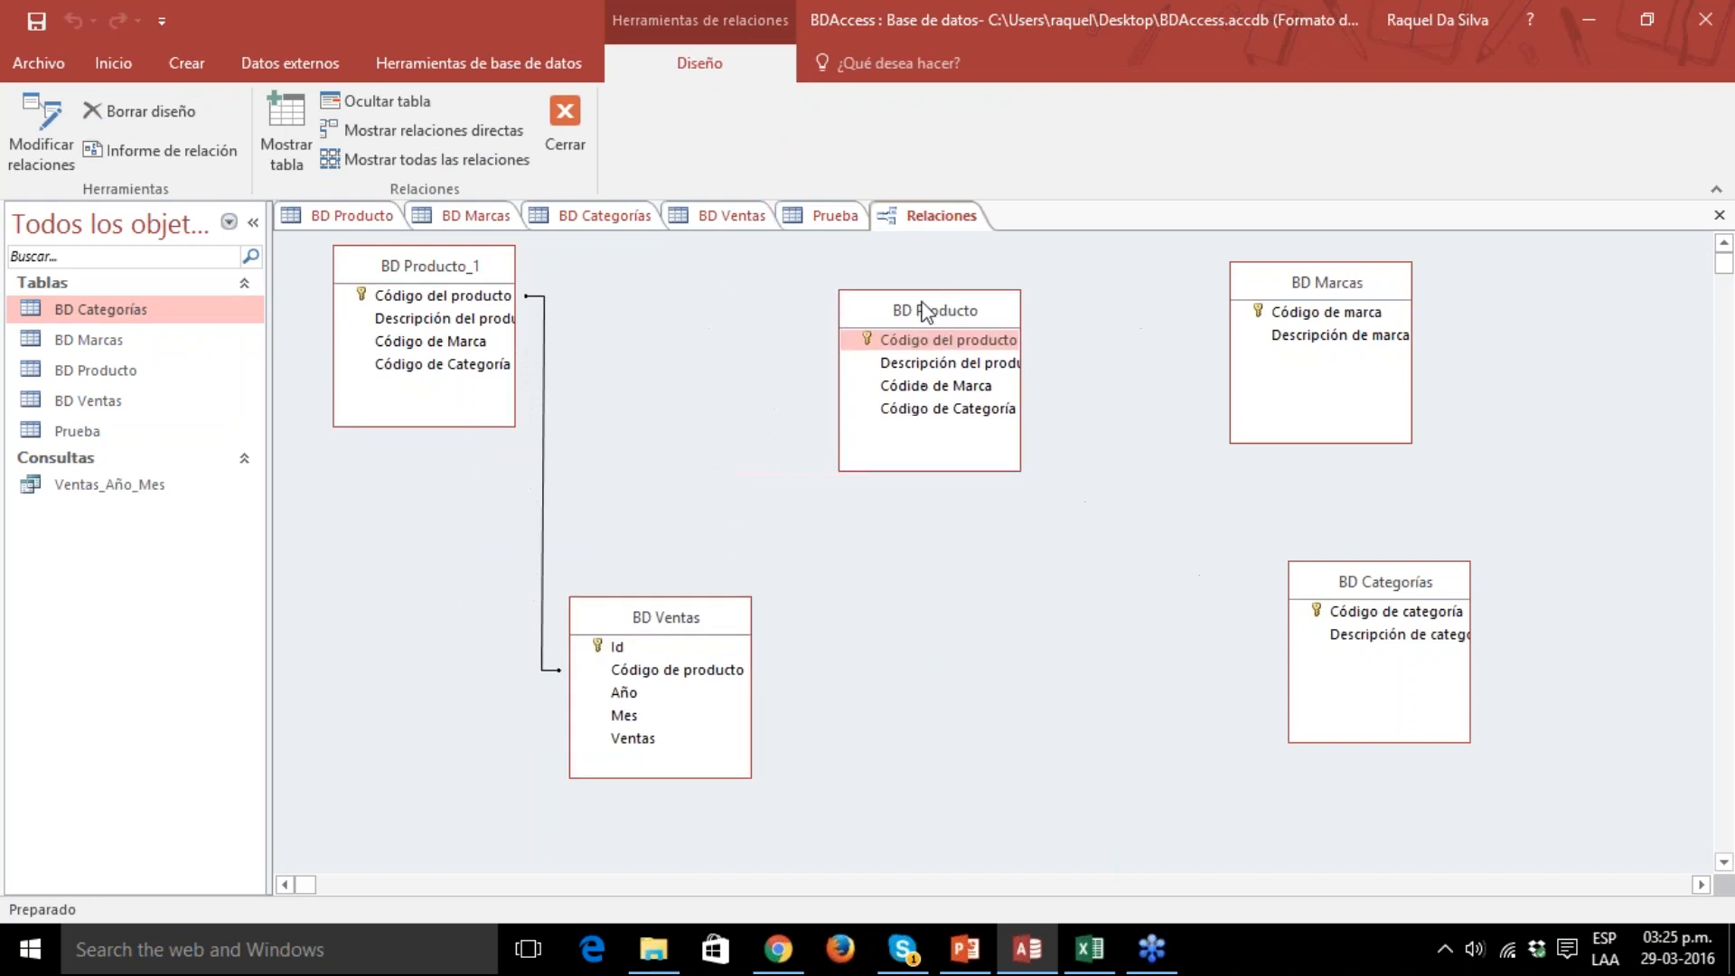
pyautogui.moveTo(1352, 283); pyautogui.dragTo(1482, 294)
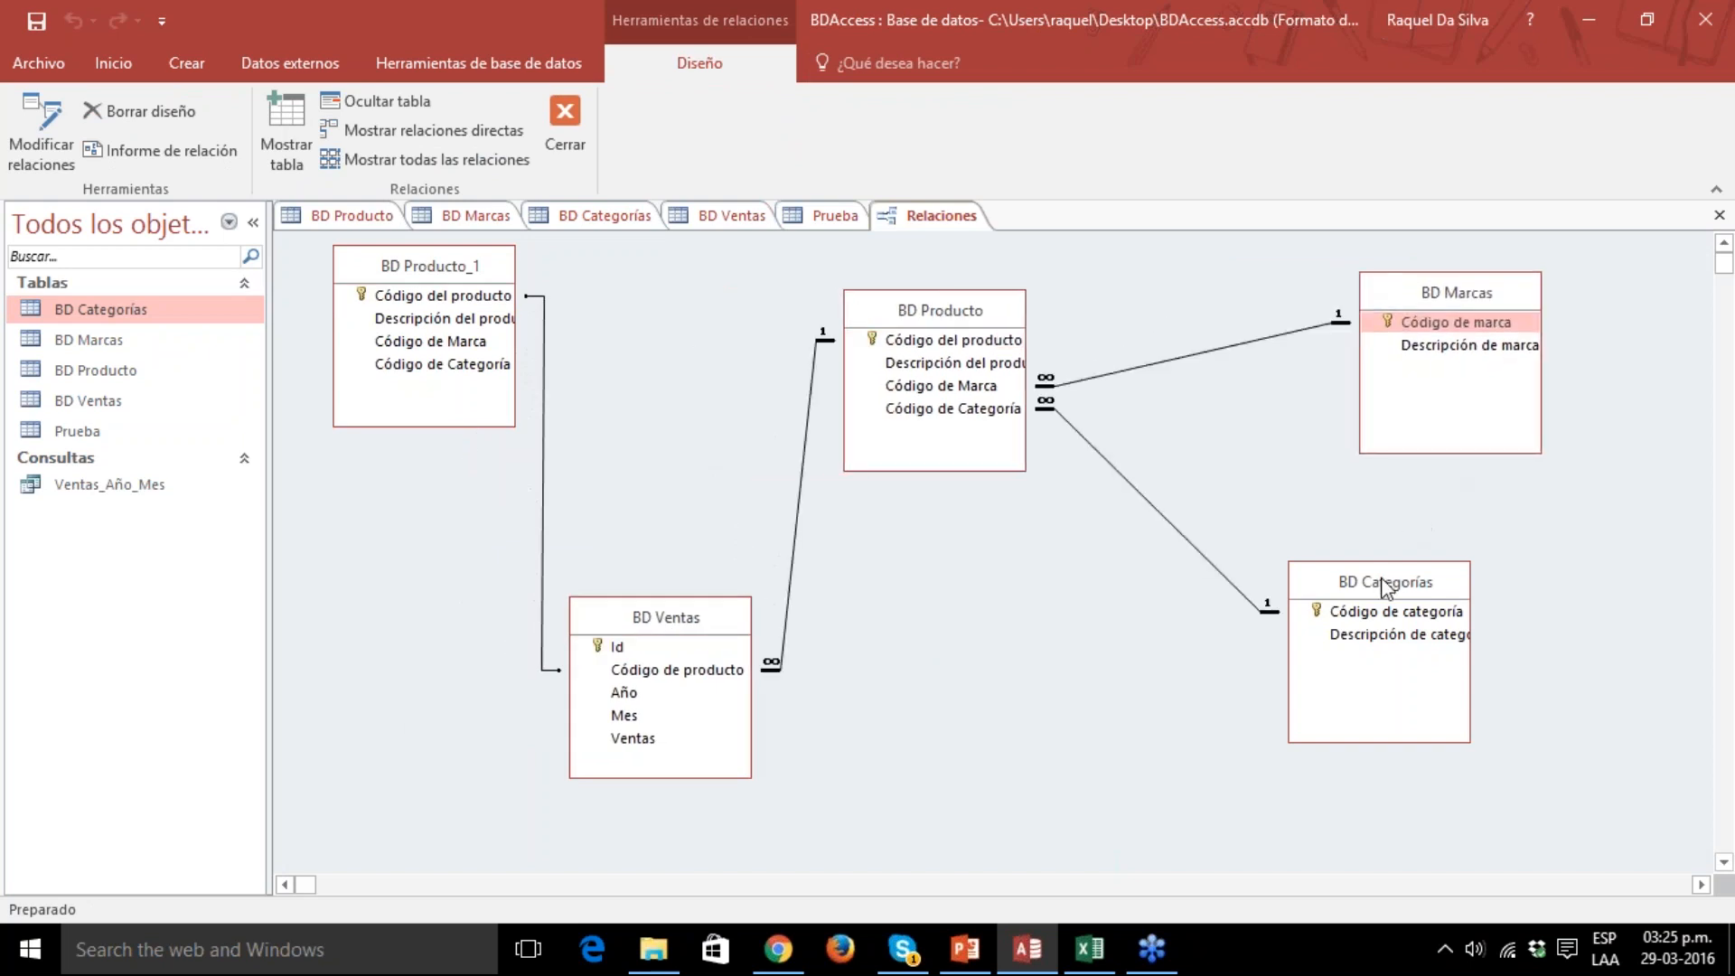
pyautogui.moveTo(1383, 582); pyautogui.dragTo(1439, 572)
# Add the BD Categorías table twice more to the relationships diagram and close the table list.
pyautogui.rightClick(647, 352)
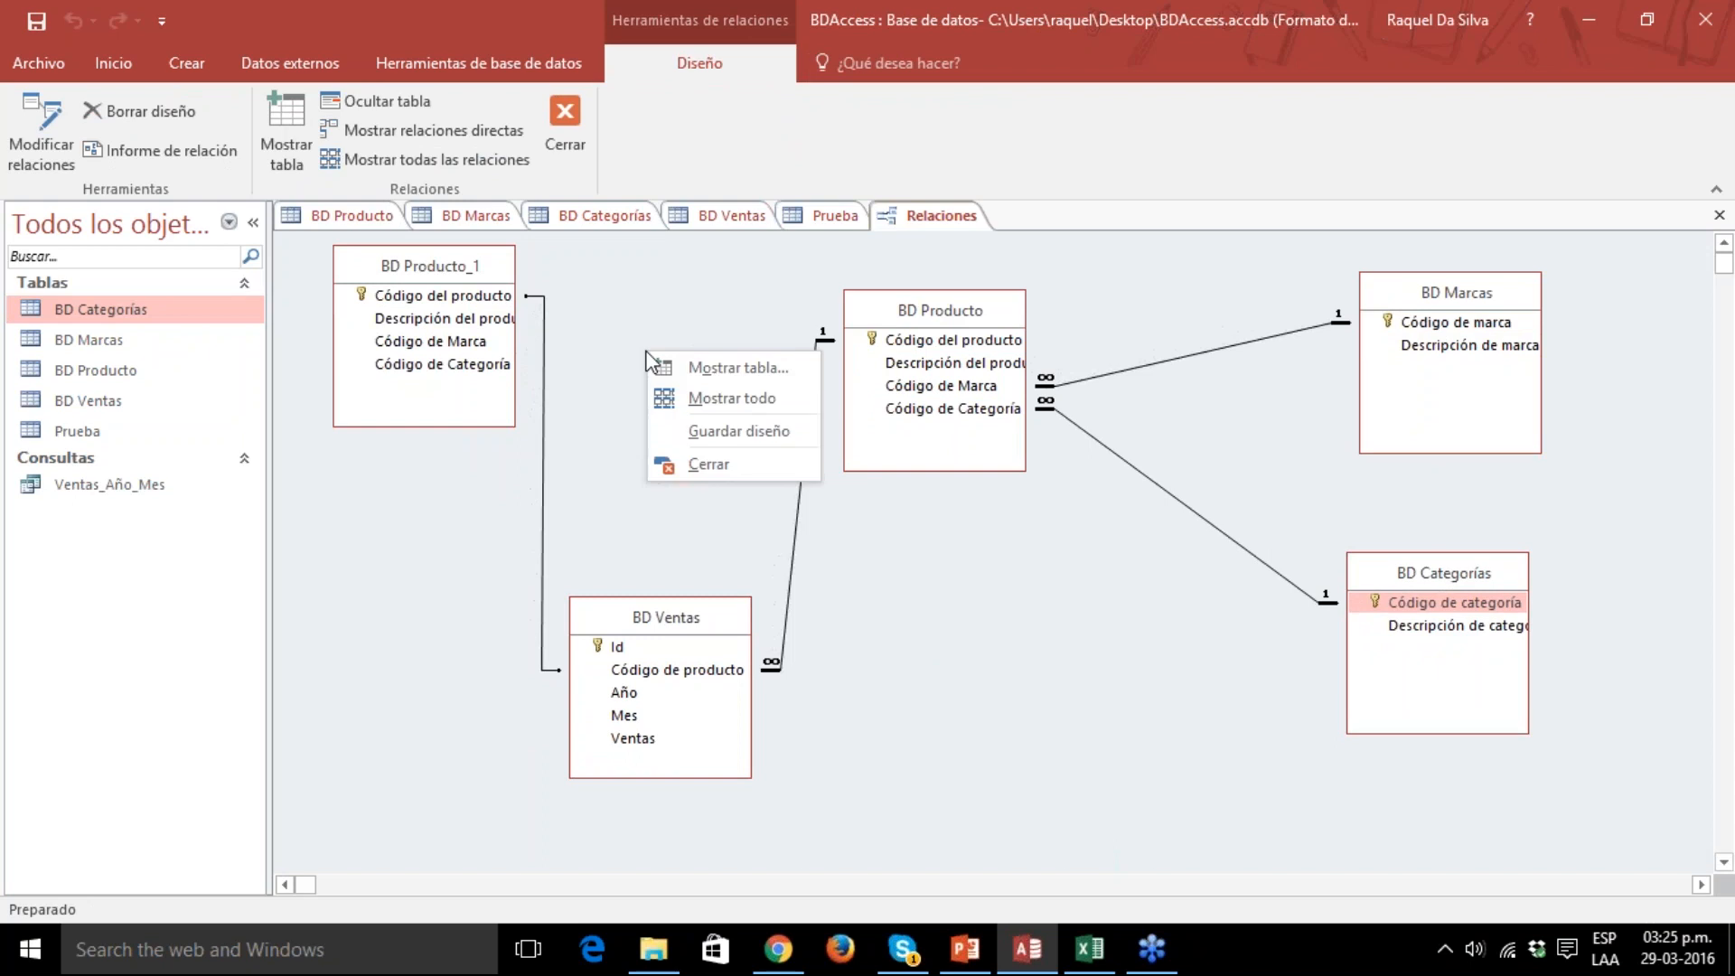
pyautogui.click(719, 371)
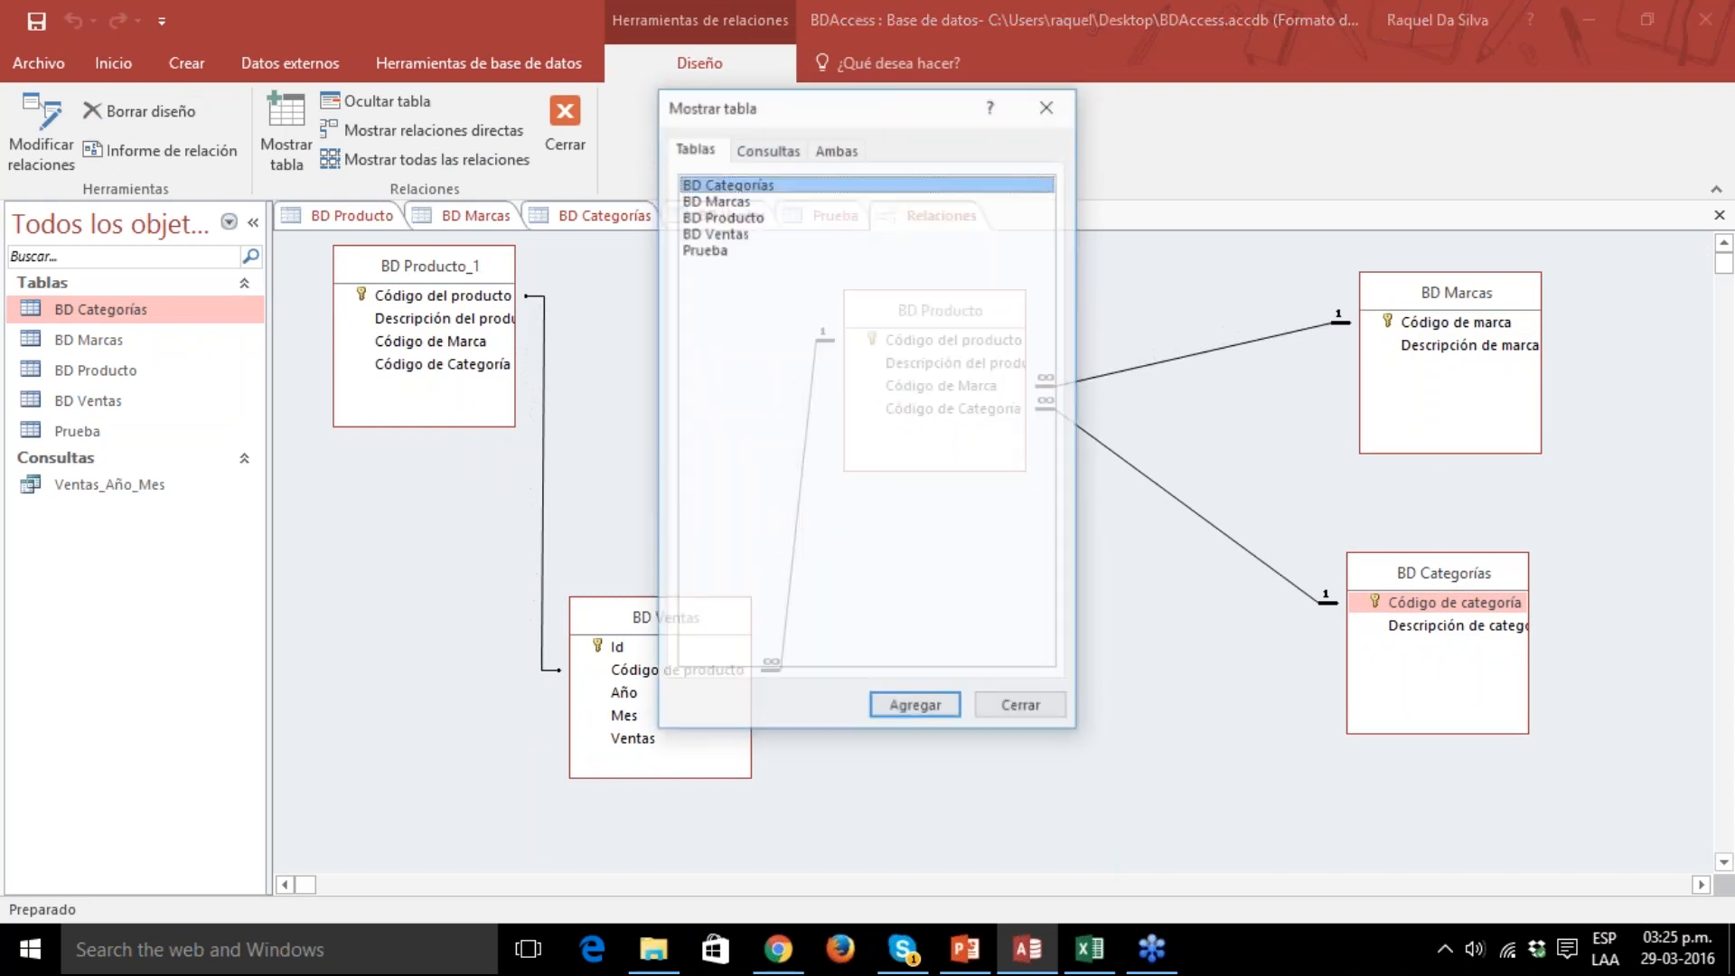
pyautogui.moveTo(856, 123); pyautogui.dragTo(1162, 288)
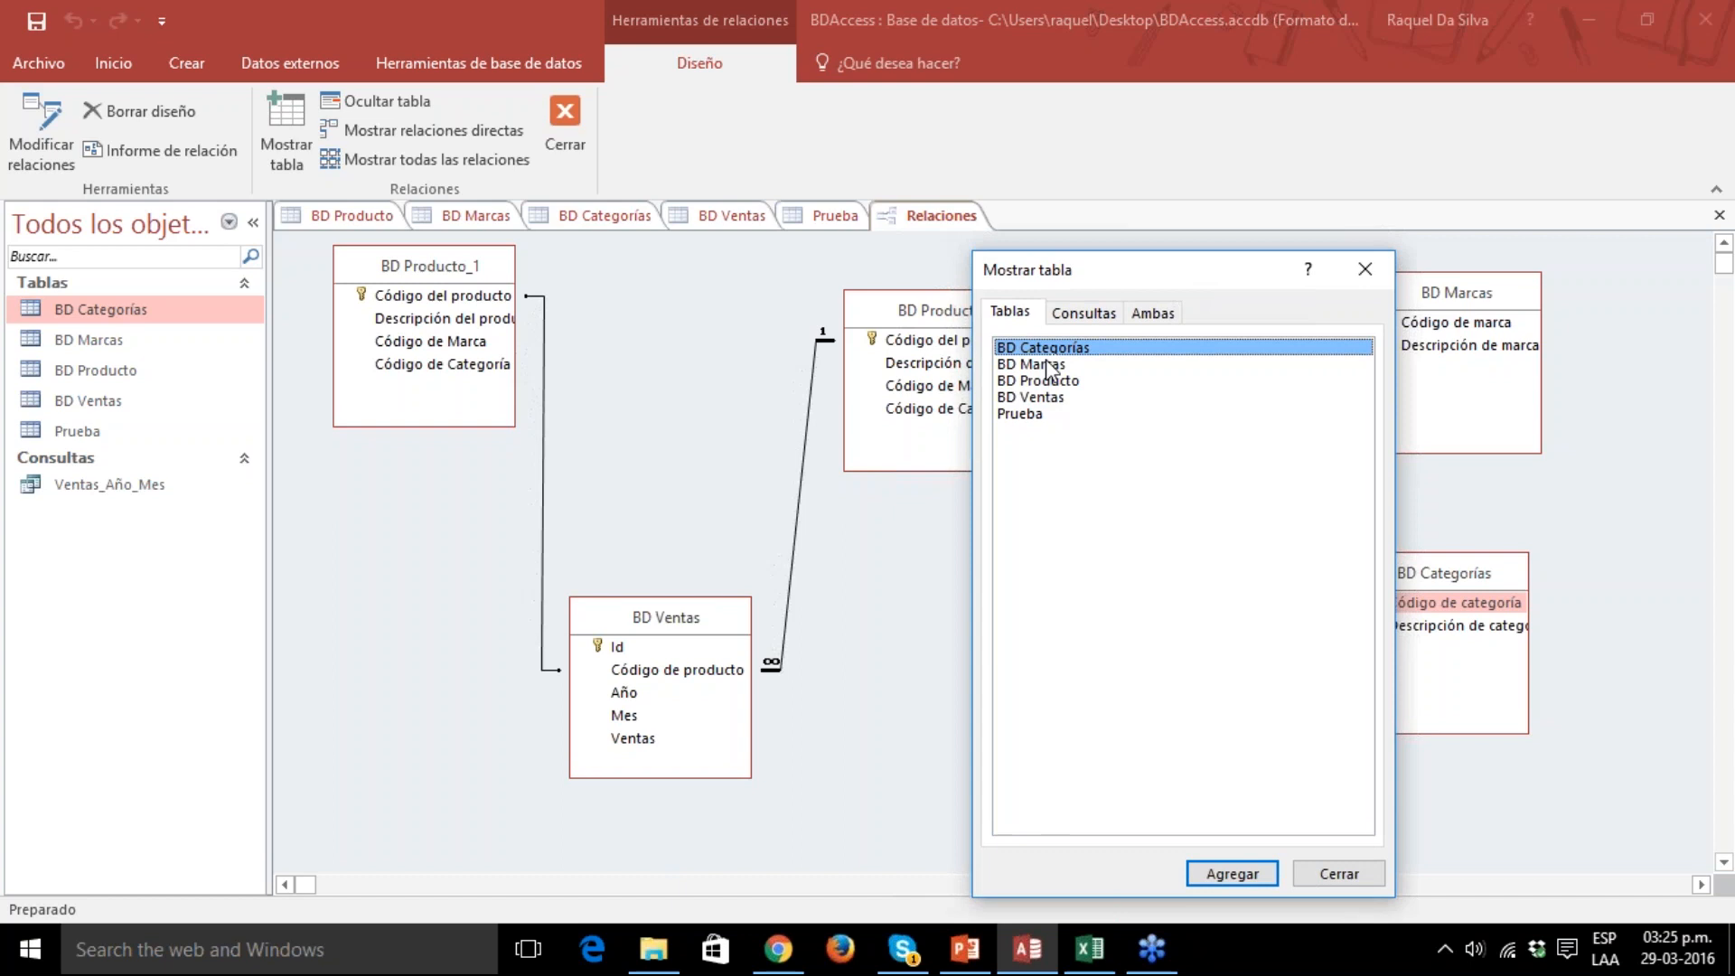
pyautogui.click(1049, 364)
pyautogui.click(1045, 378)
pyautogui.click(1046, 394)
pyautogui.click(1045, 383)
pyautogui.doubleClick(1048, 350)
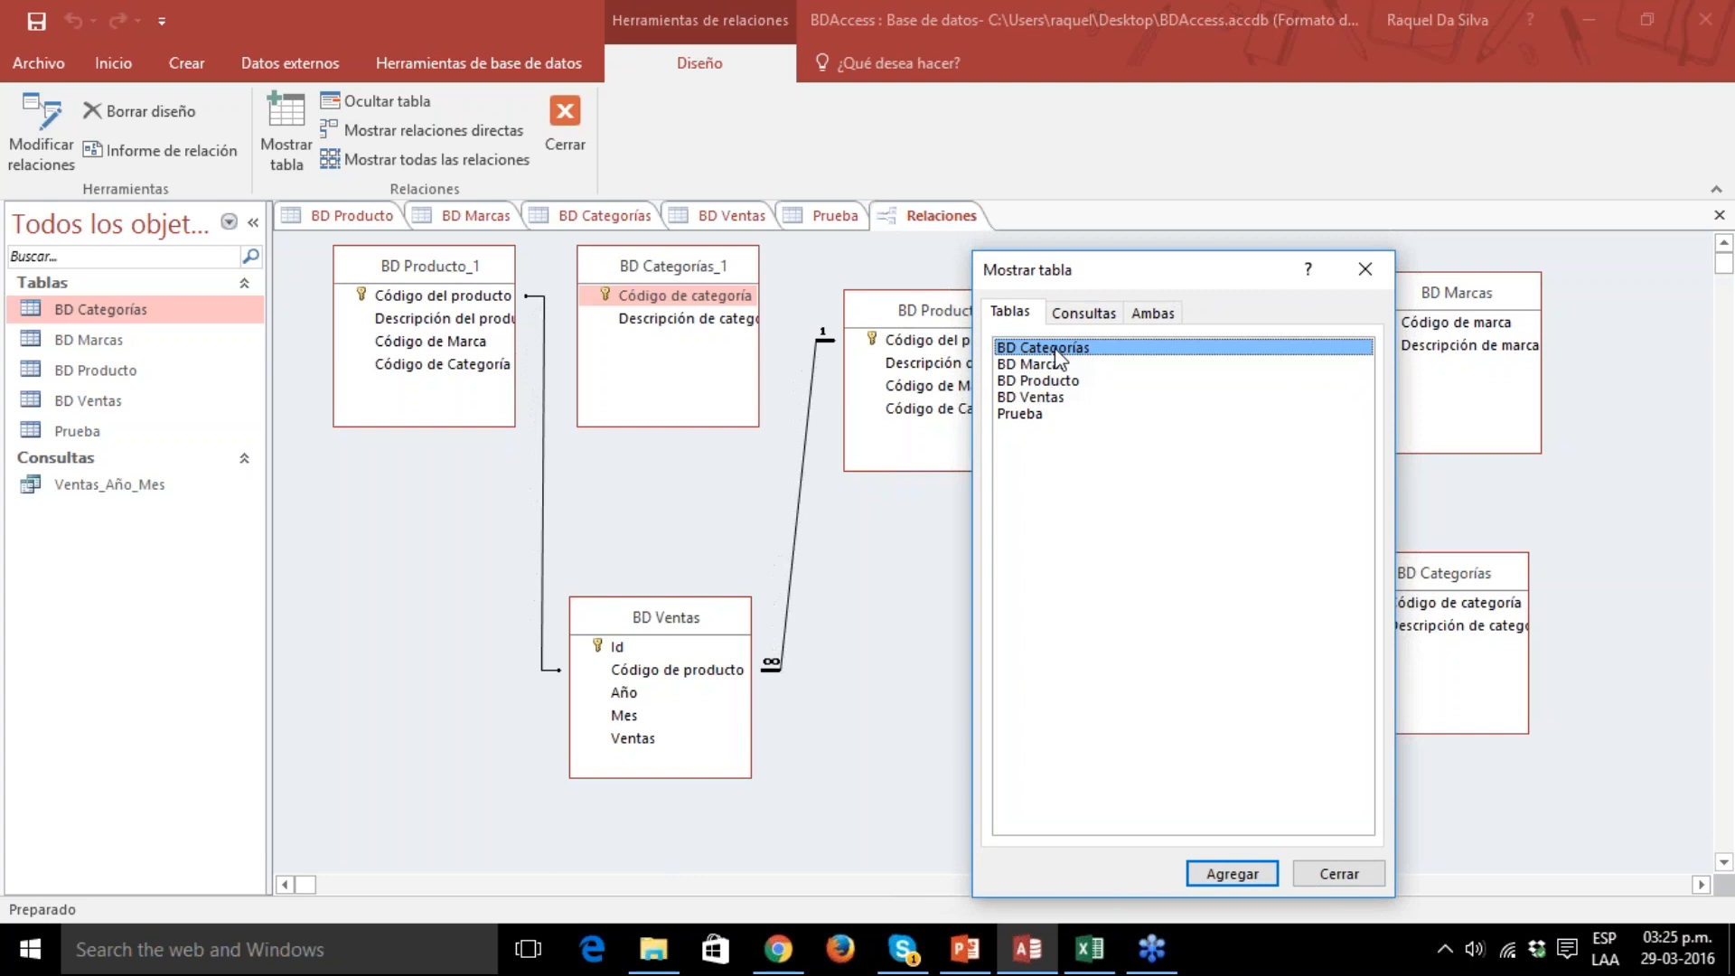
pyautogui.doubleClick(1052, 349)
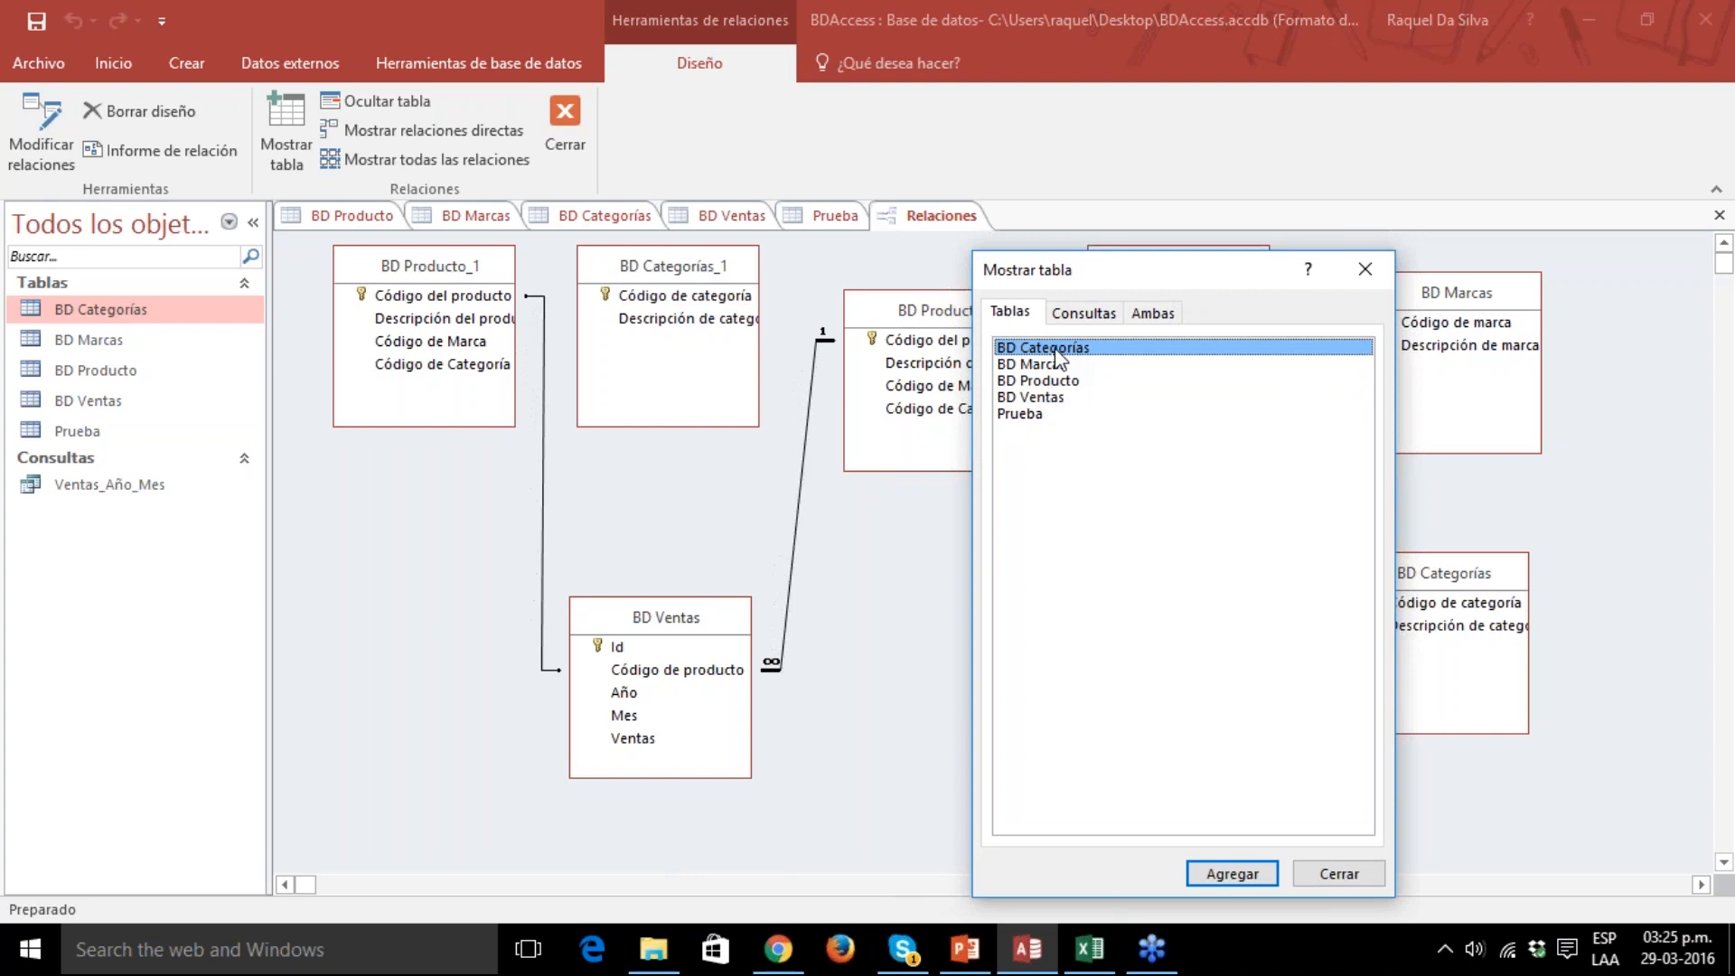
pyautogui.click(1361, 269)
# Move the BD Categorías_1 copy to the empty area below BD Producto and hide it from the diagram.
pyautogui.click(662, 267)
pyautogui.moveTo(660, 260); pyautogui.dragTo(987, 702)
pyautogui.rightClick(992, 701)
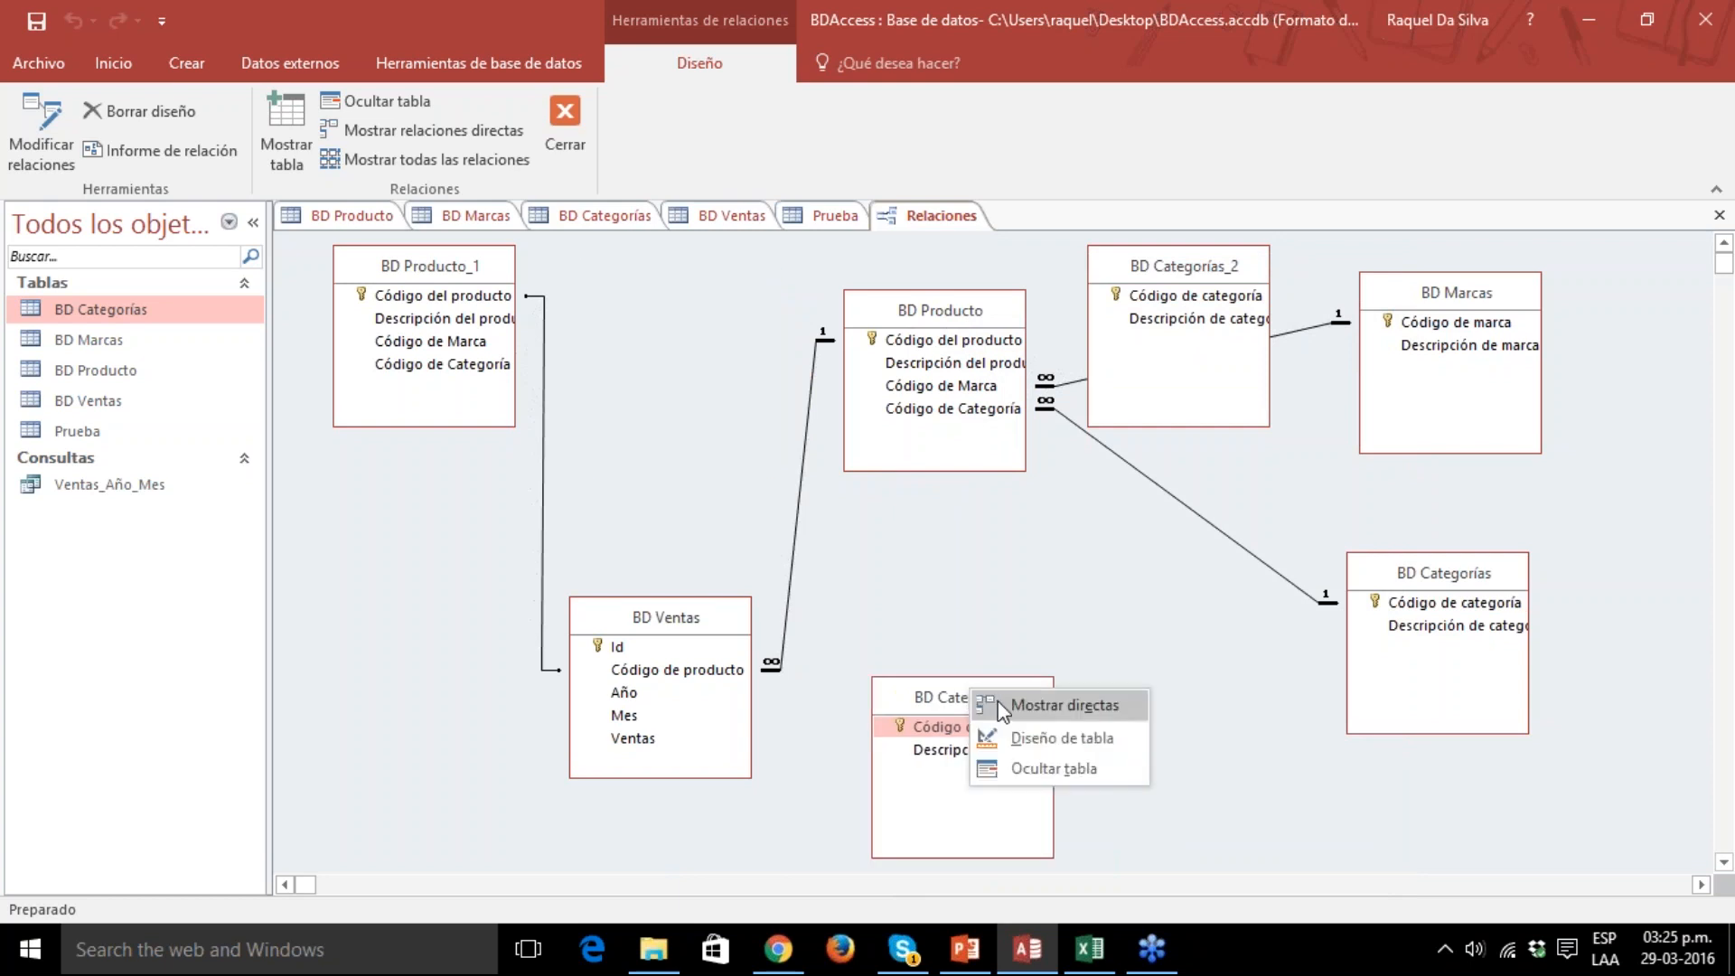
pyautogui.click(1028, 766)
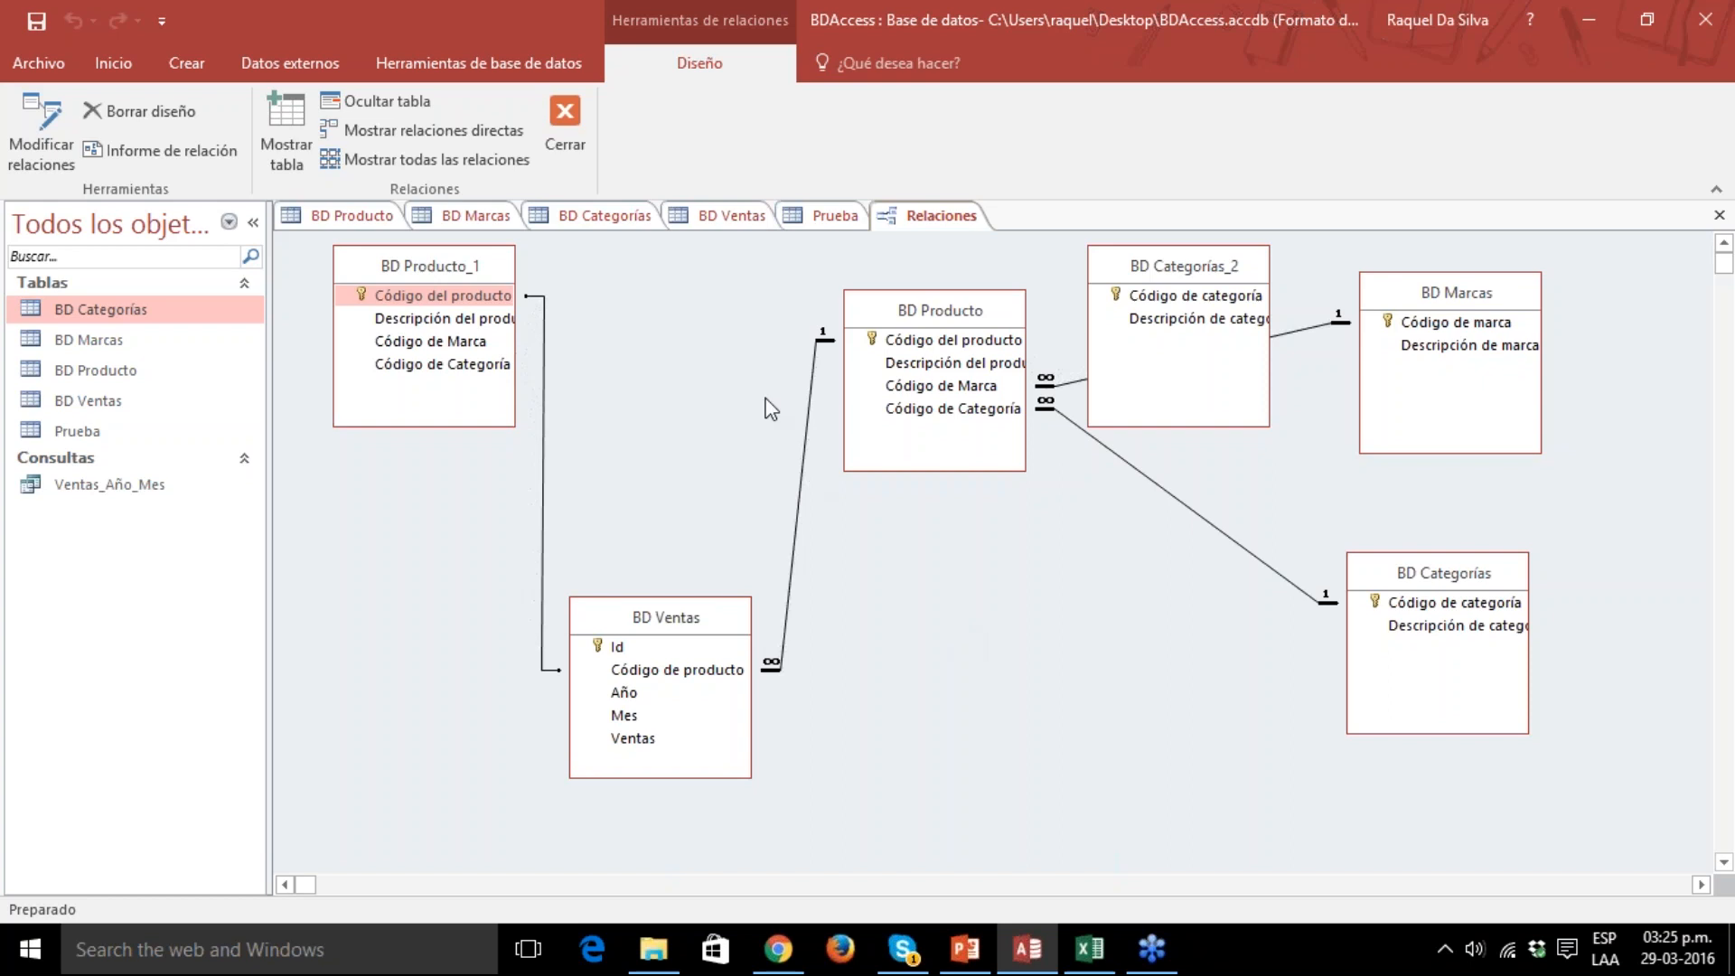
# Rearrange the diagram so BD Ventas sits below and between BD Producto_1 and BD Producto, with BD Producto level beside BD Ventas.
pyautogui.moveTo(420, 269); pyautogui.dragTo(468, 310)
pyautogui.moveTo(664, 628); pyautogui.dragTo(732, 643)
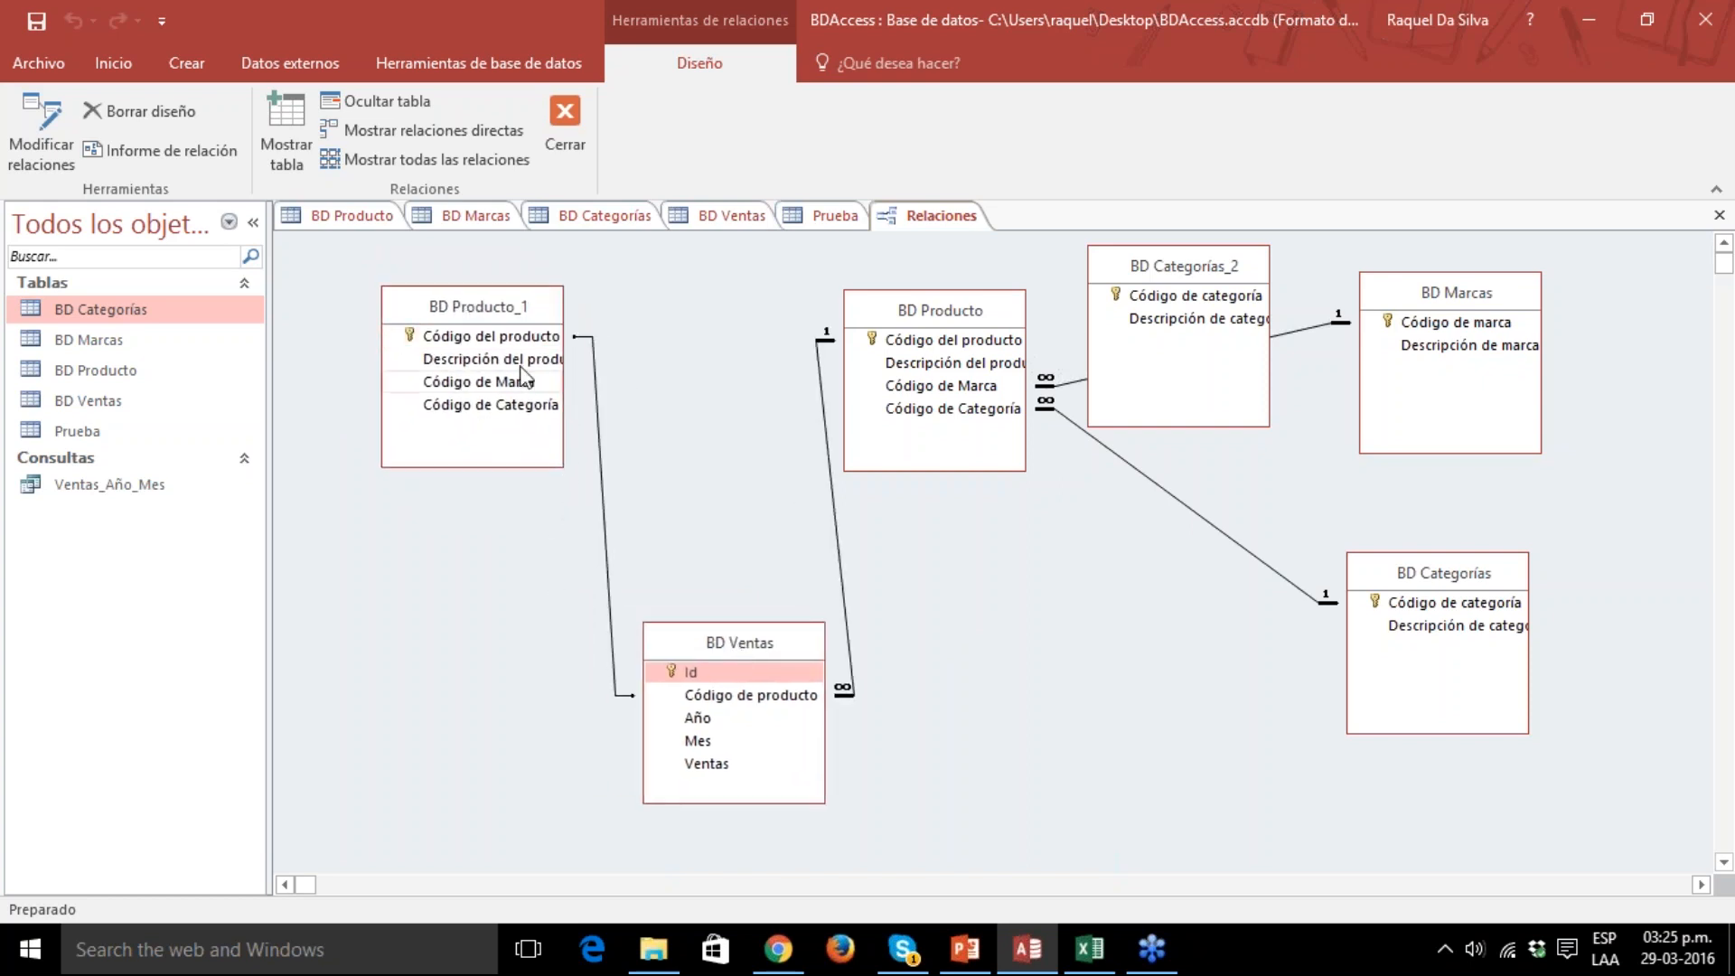
pyautogui.moveTo(489, 317); pyautogui.dragTo(470, 317)
pyautogui.moveTo(768, 638); pyautogui.dragTo(702, 512)
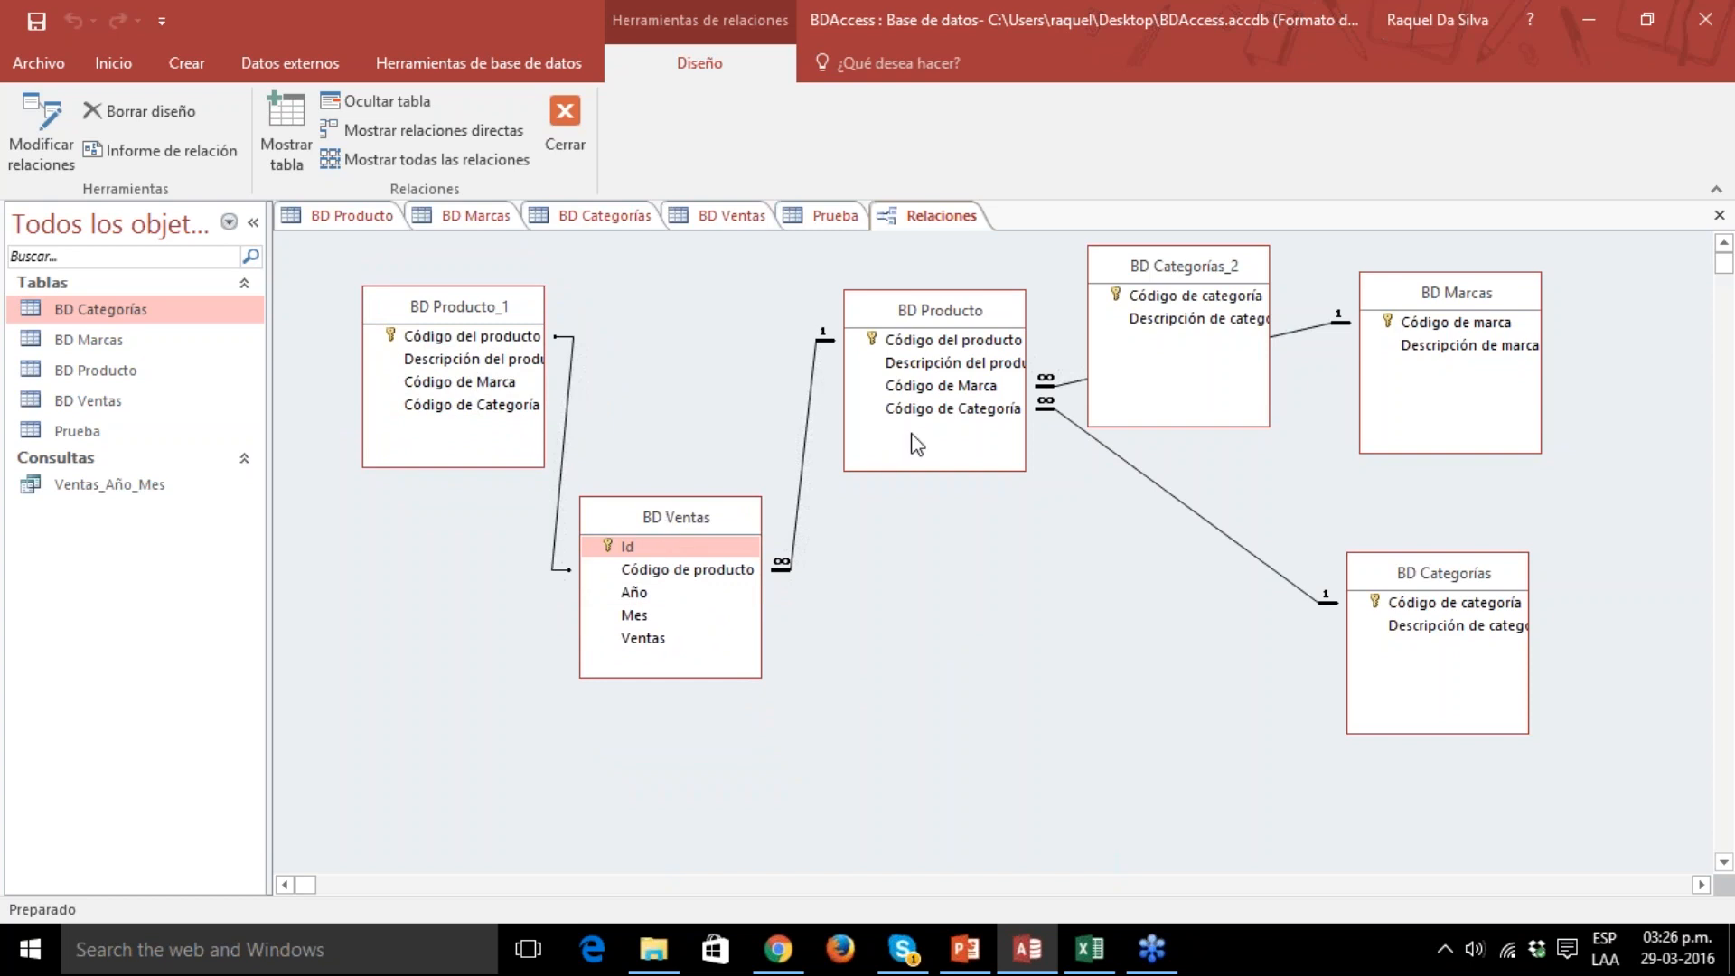
pyautogui.moveTo(921, 321); pyautogui.dragTo(961, 521)
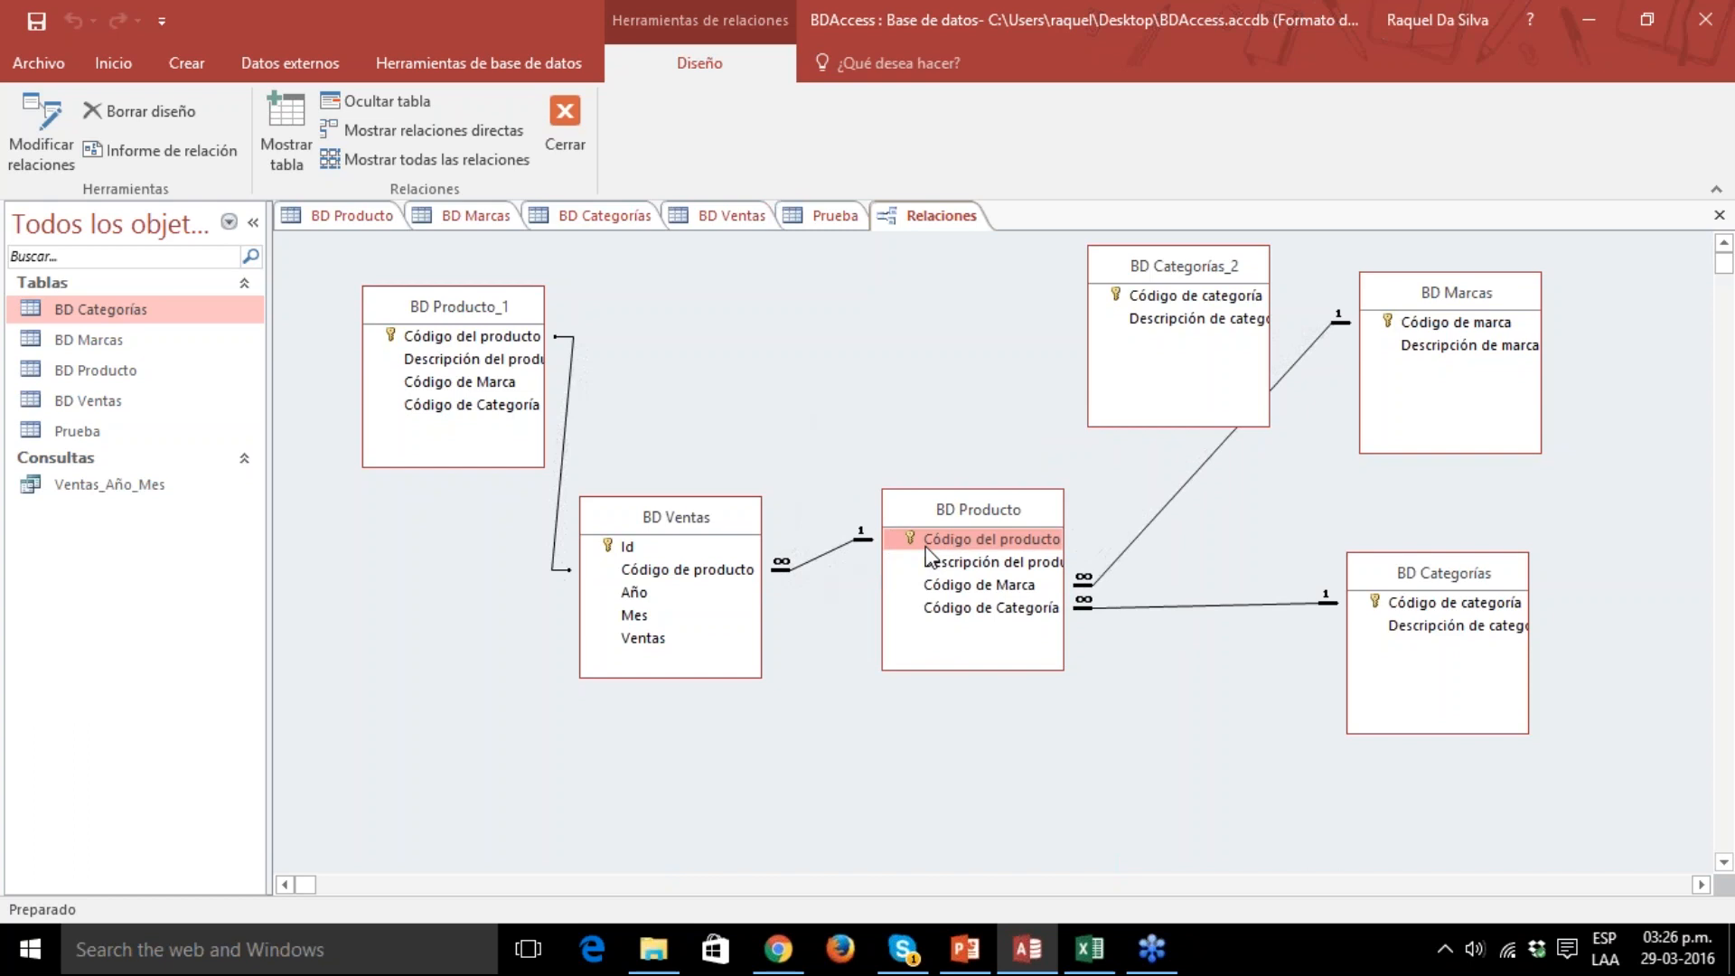
# Move BD Producto up and slightly left, BD Categorías_2 to the empty area below it, and BD Marcas further right.
pyautogui.moveTo(963, 510); pyautogui.dragTo(896, 372)
pyautogui.moveTo(1175, 268); pyautogui.dragTo(1005, 758)
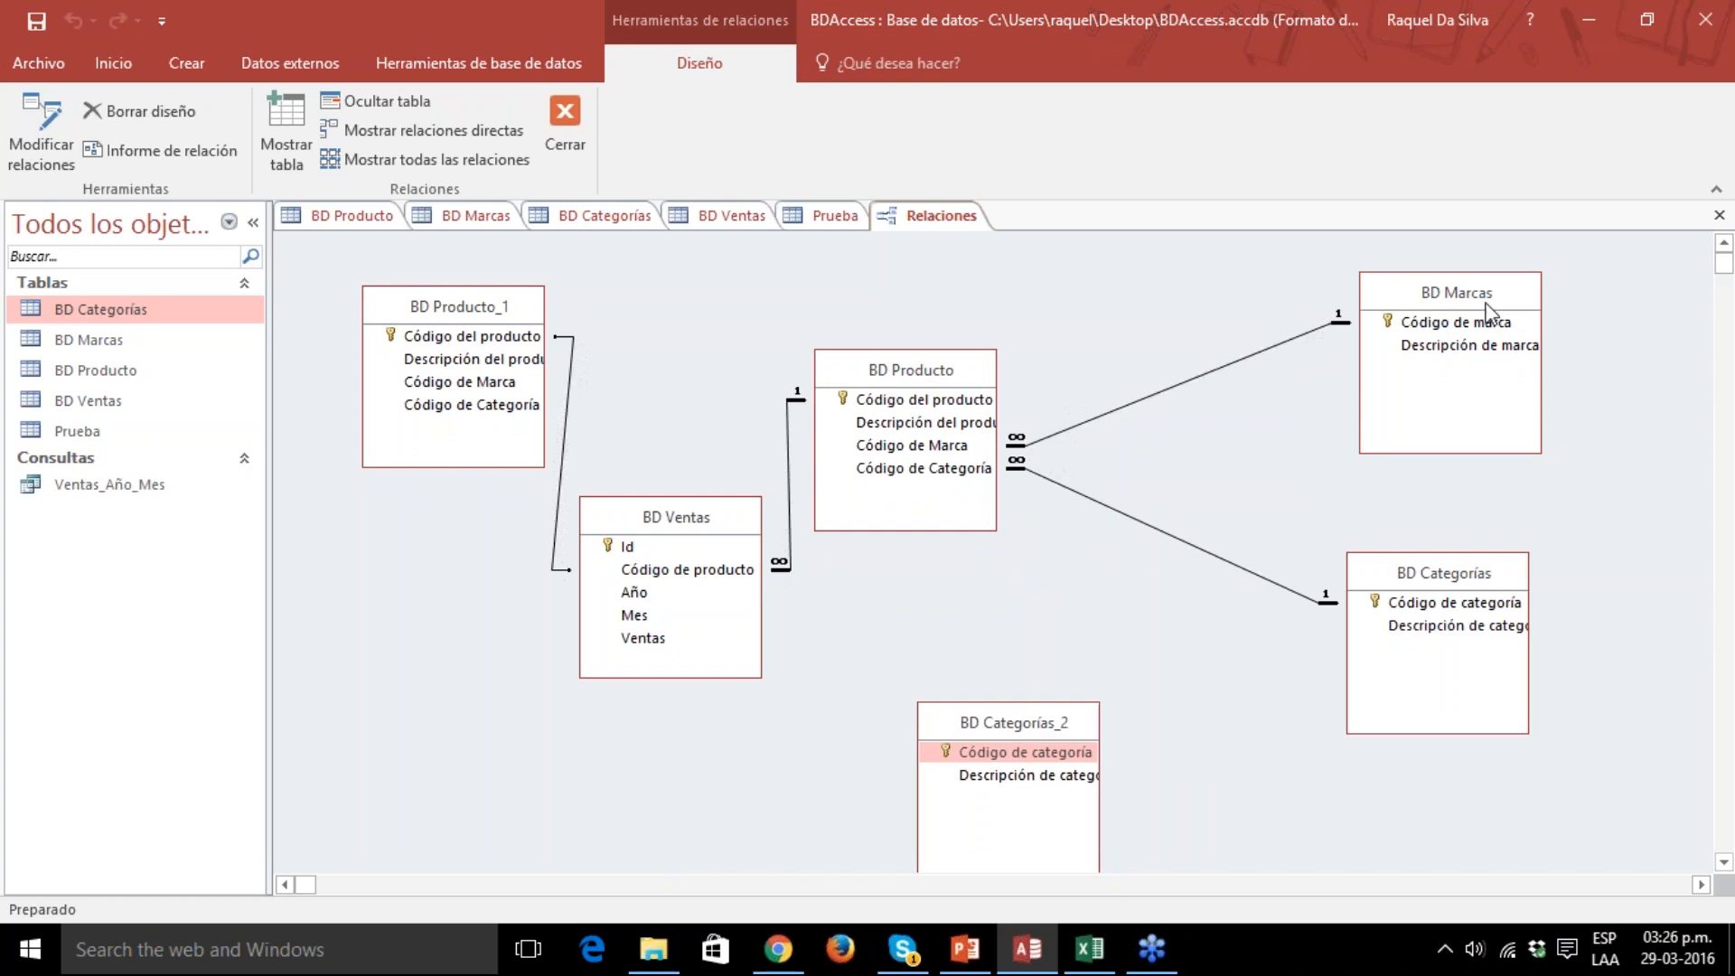
pyautogui.moveTo(1468, 291); pyautogui.dragTo(1521, 291)
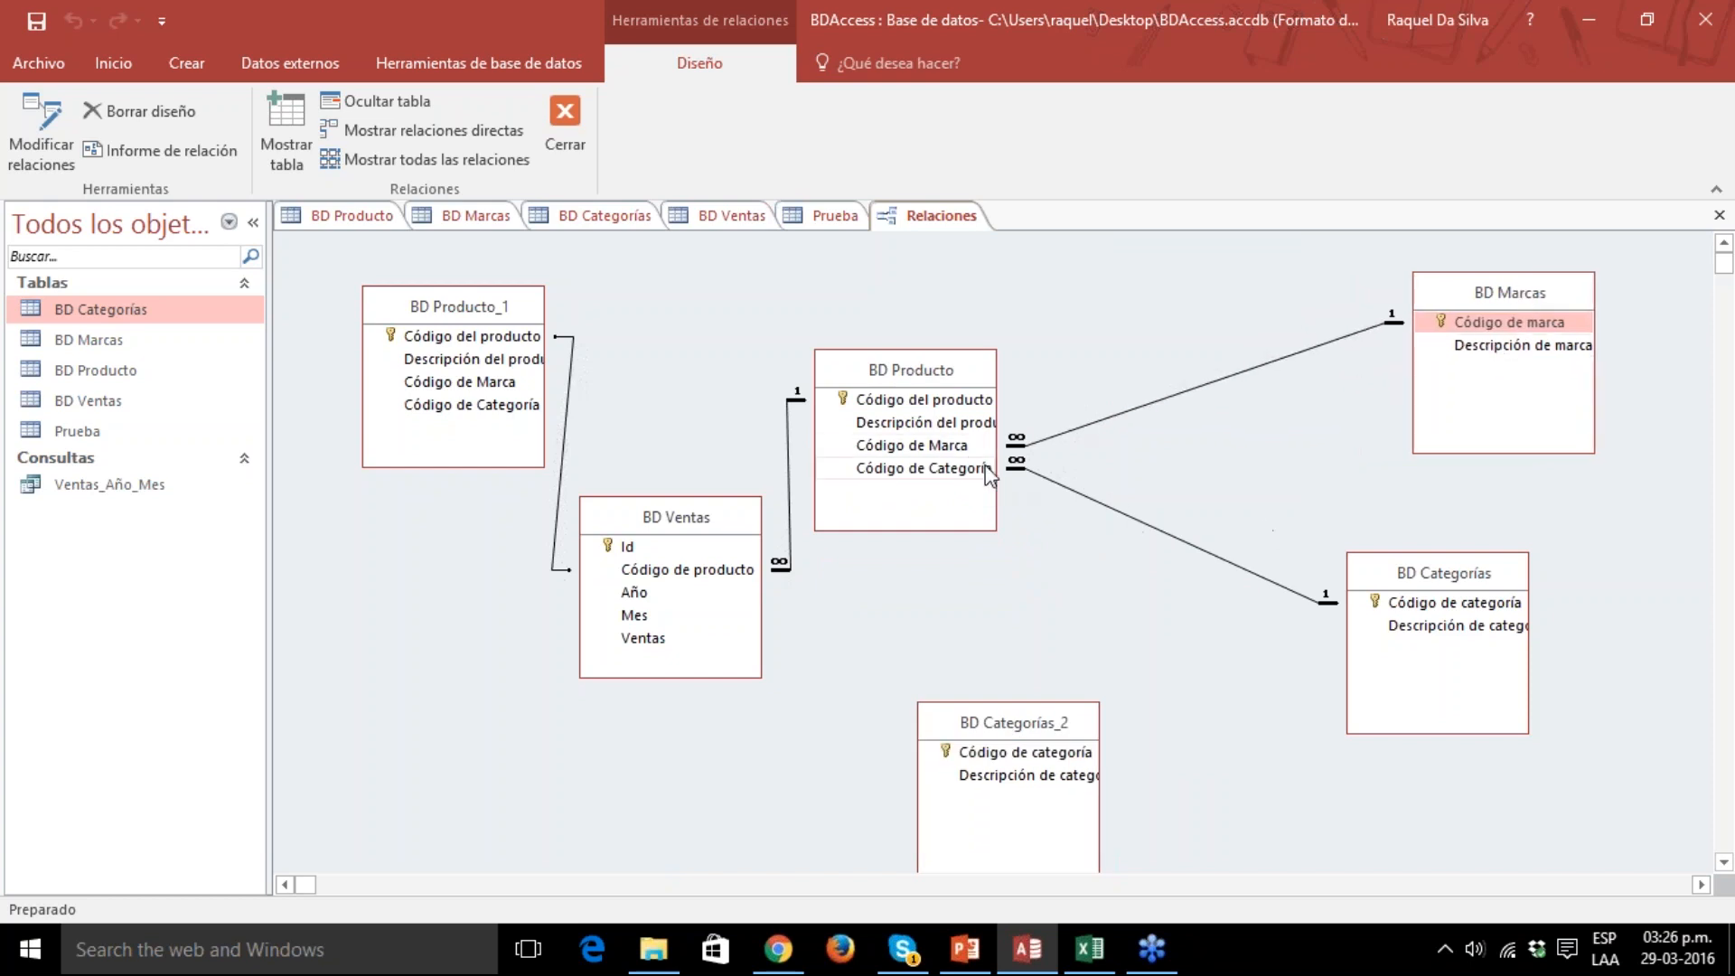
# Hide the BD Categorías_2 copy from the relationships diagram and move BD Ventas lower, below BD Producto_1 and BD Producto.
pyautogui.moveTo(1024, 717); pyautogui.dragTo(1031, 641)
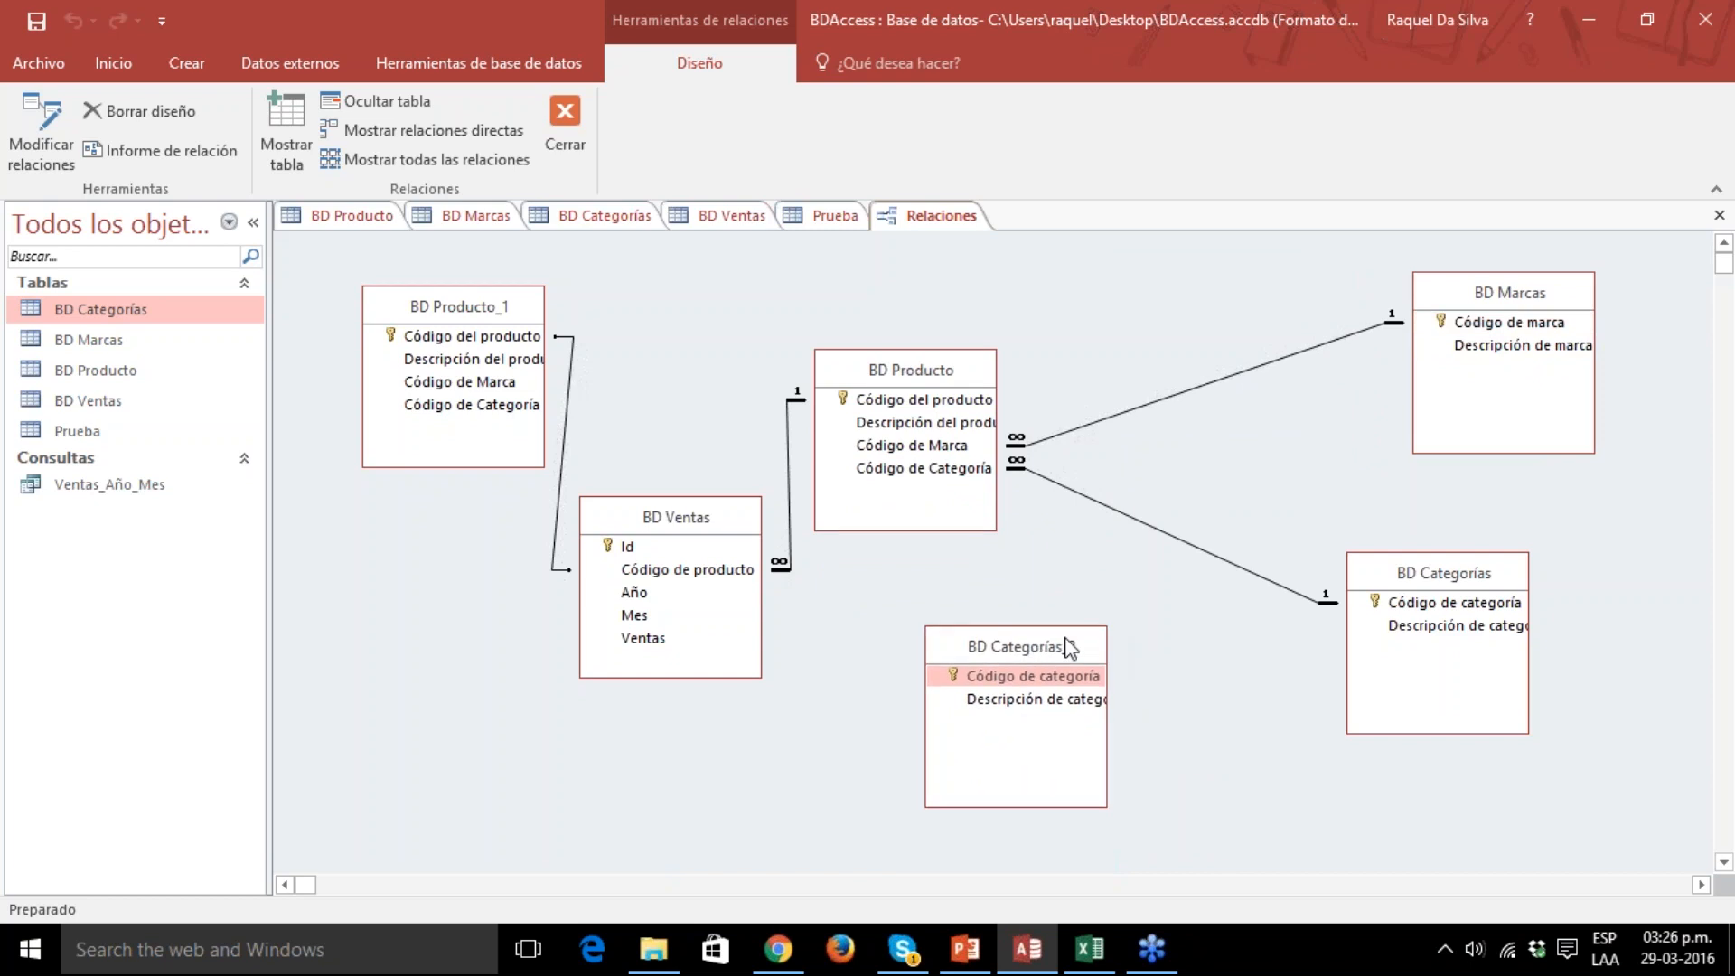
pyautogui.rightClick(1038, 637)
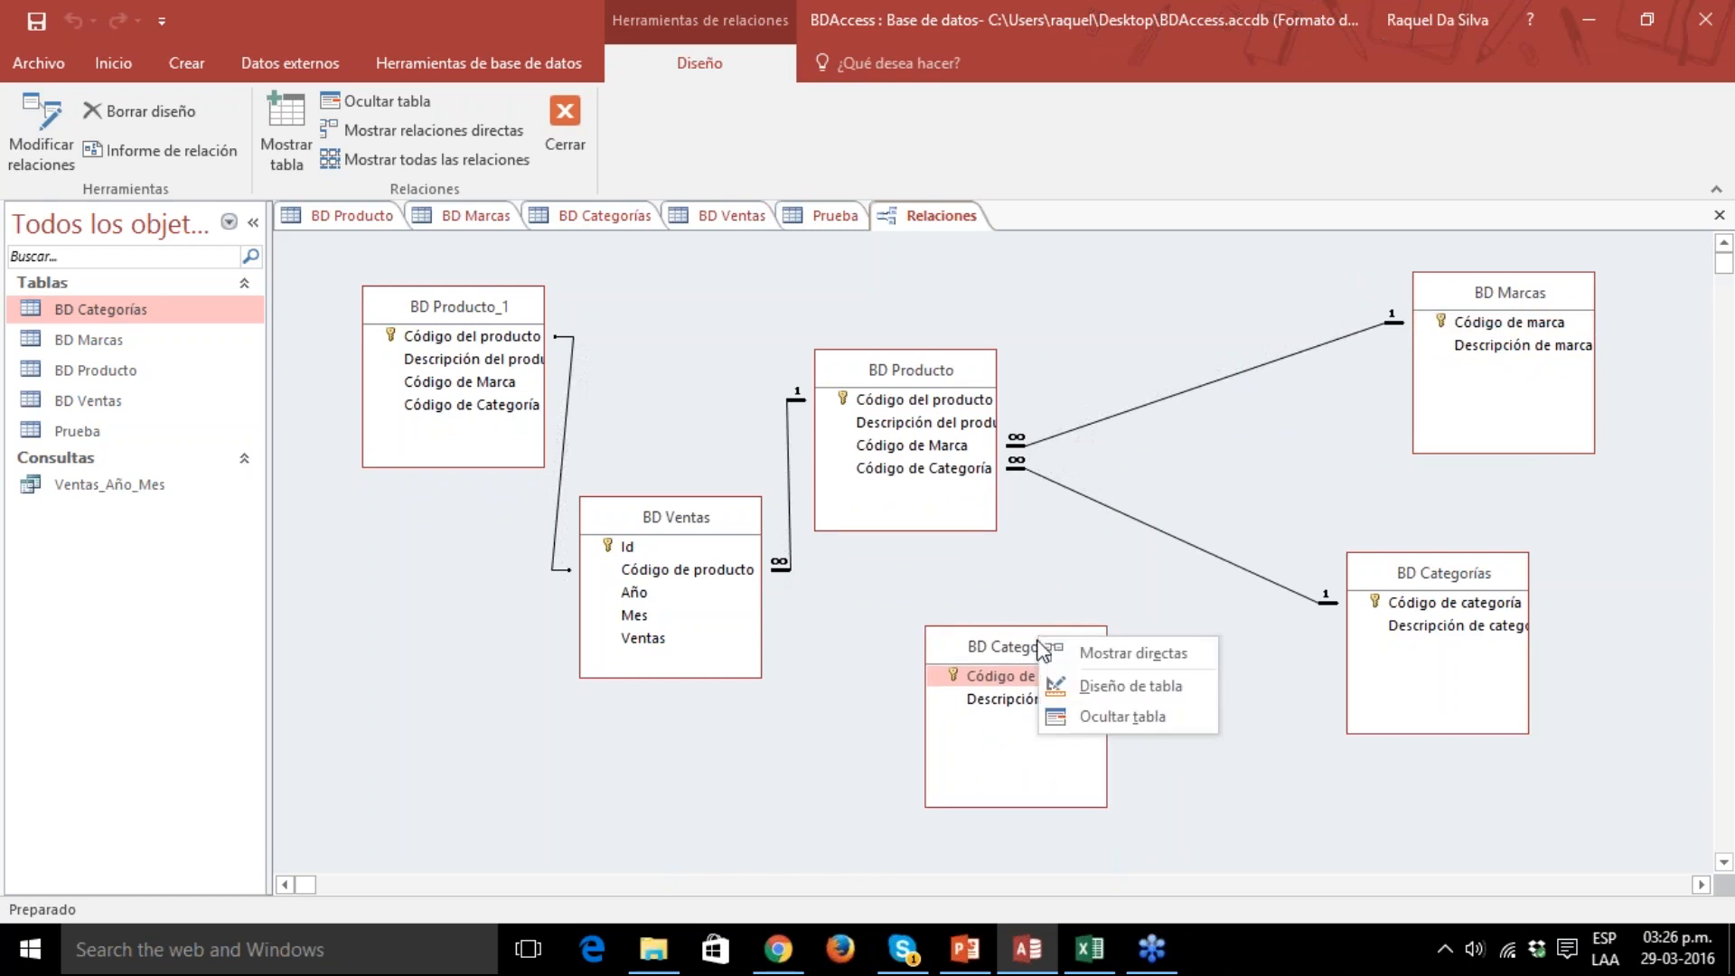
pyautogui.click(1119, 717)
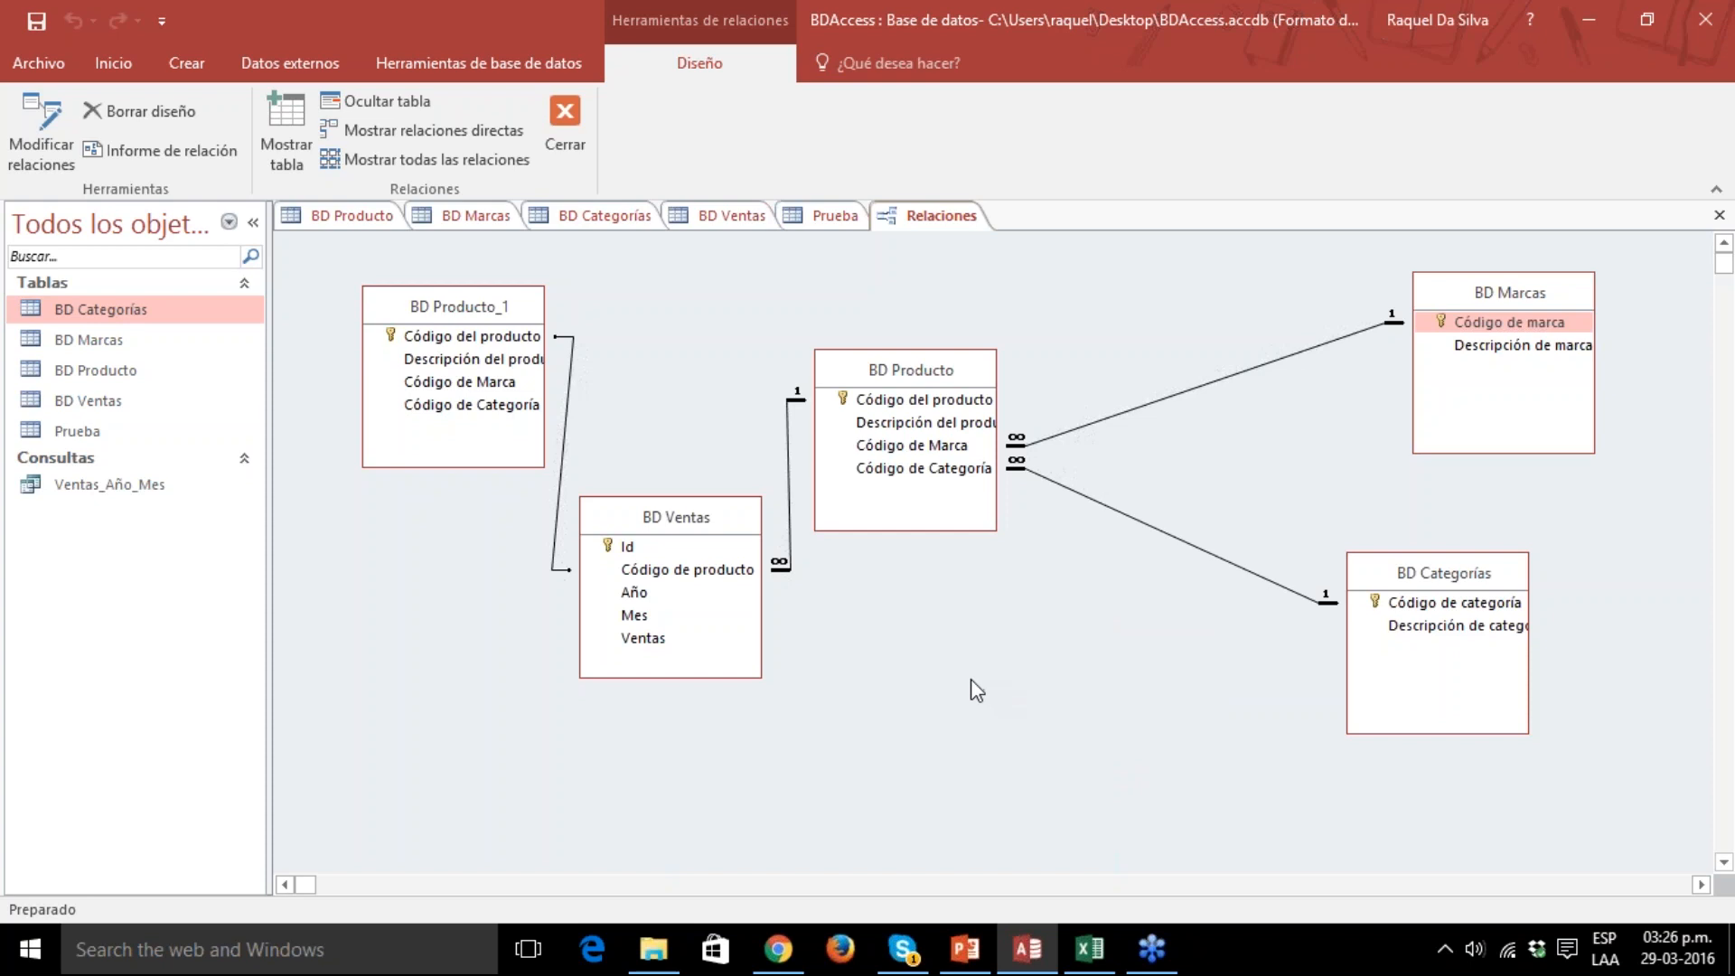
pyautogui.moveTo(675, 503); pyautogui.dragTo(660, 633)
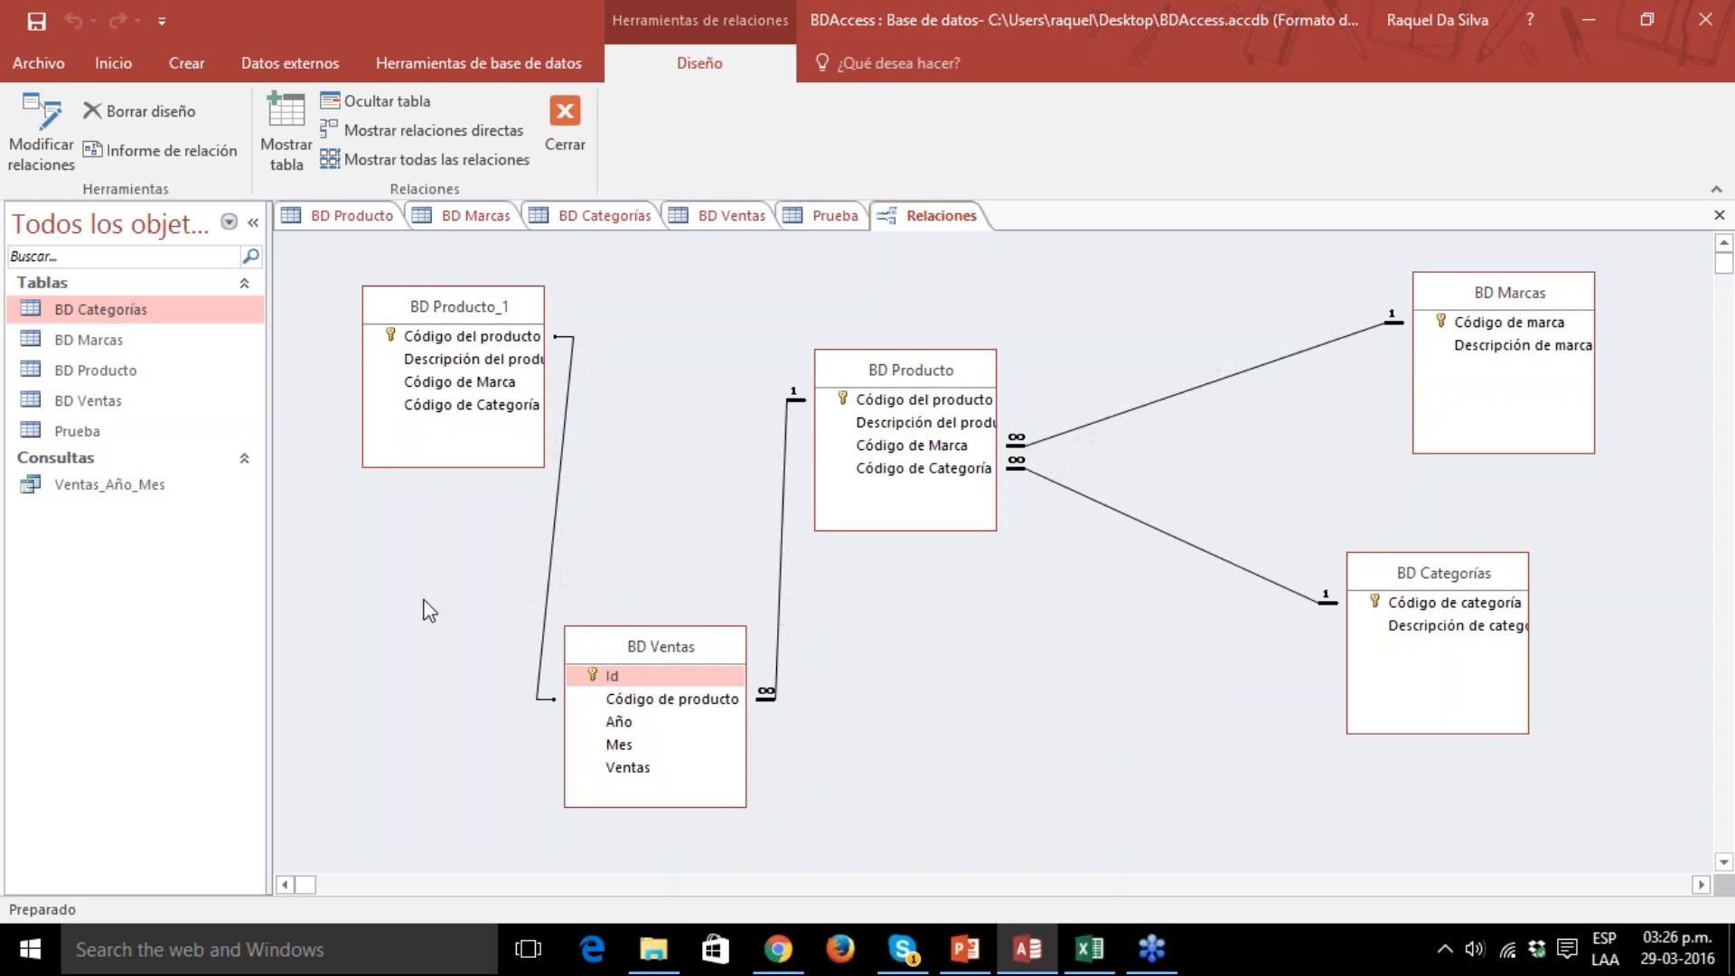
# Open the saved query Ventas_Año_Mes to view its records.
pyautogui.click(186, 63)
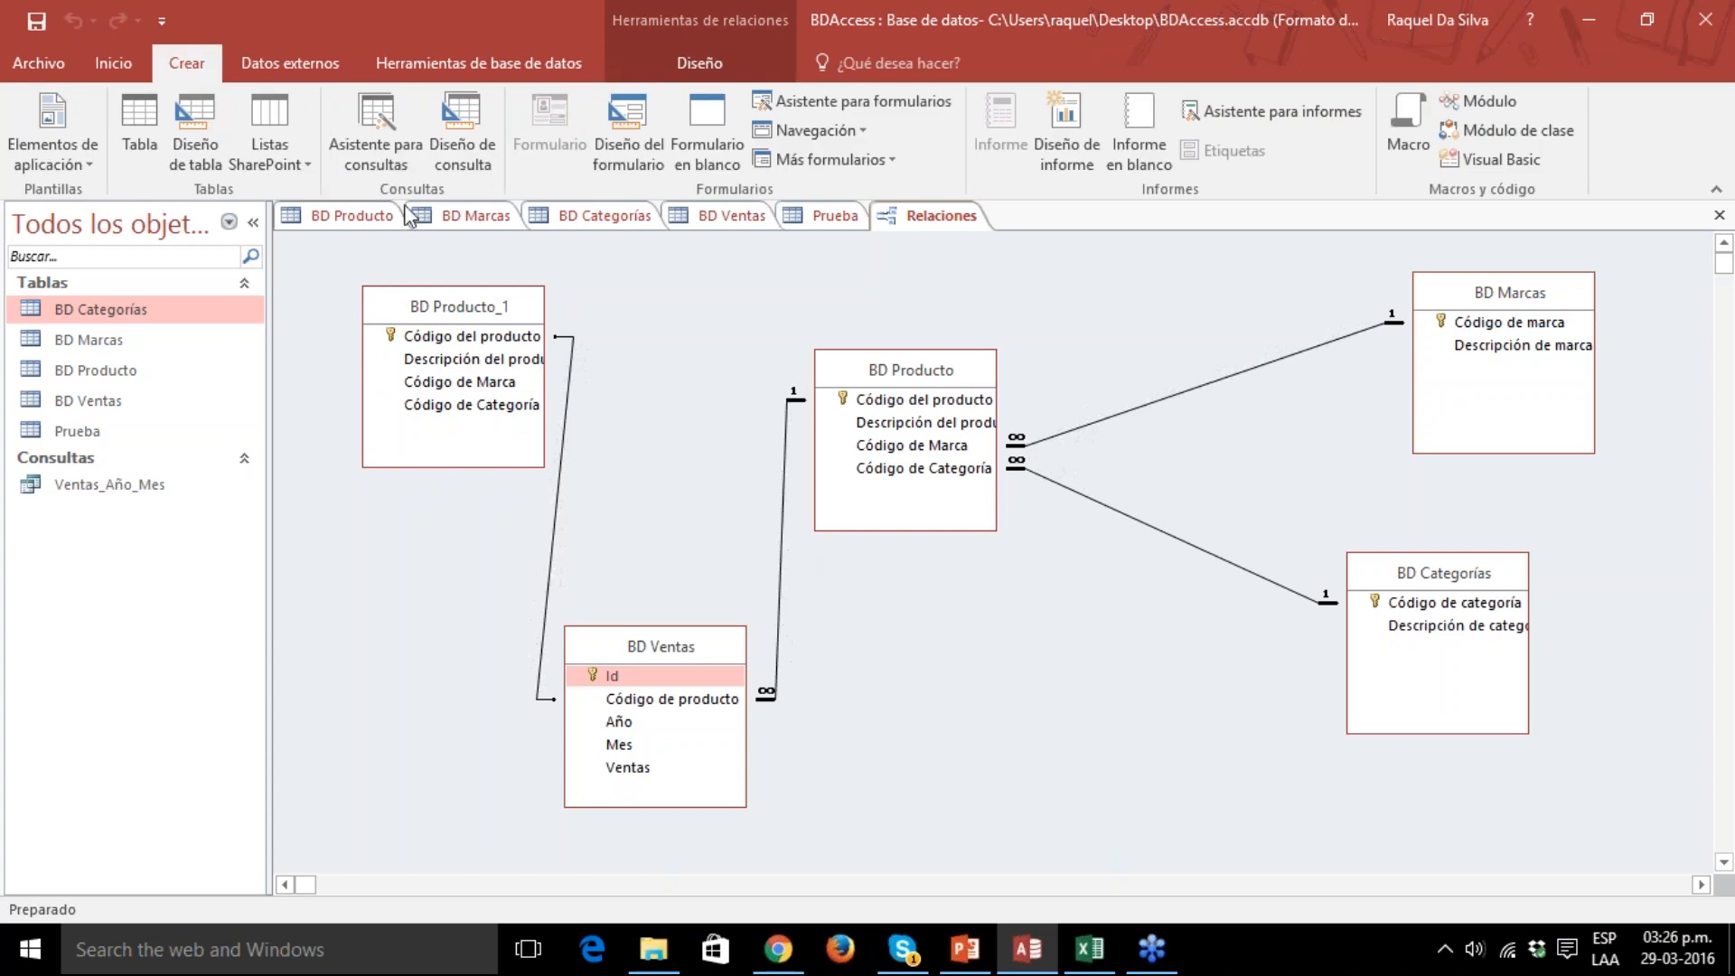
pyautogui.click(115, 484)
pyautogui.doubleClick(115, 486)
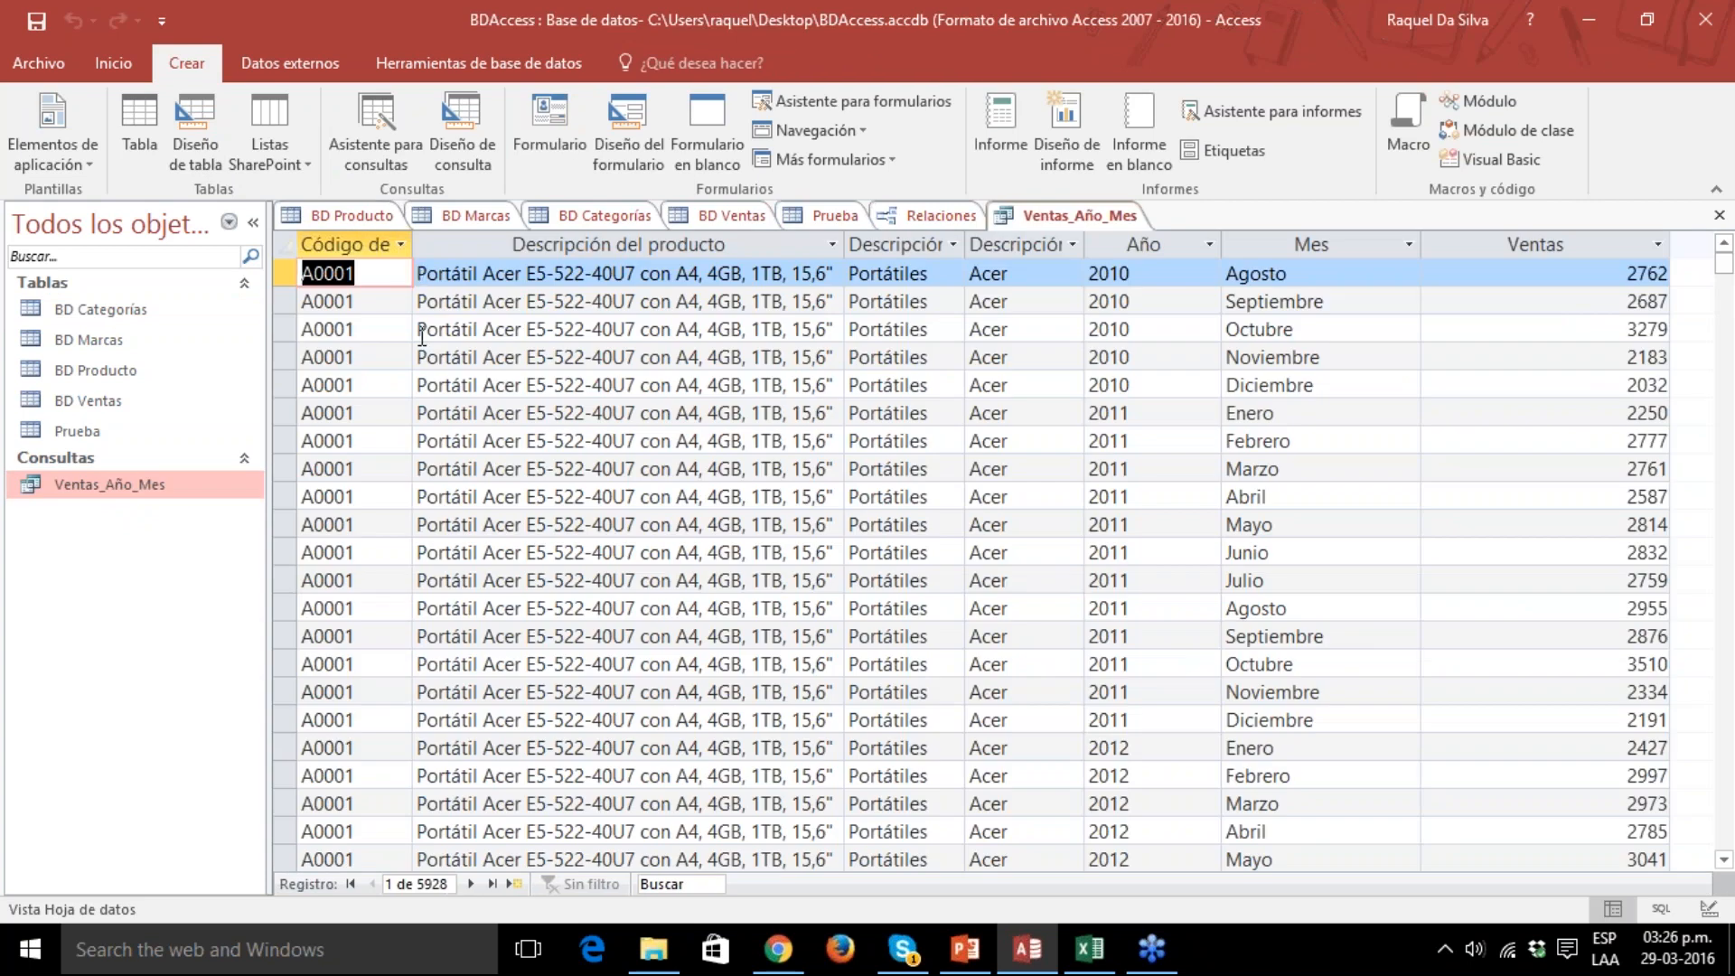
# Create a query in design view and add BD Categorías, BD Marcas, BD Producto and BD Ventas, with BD Ventas added twice.
pyautogui.click(470, 140)
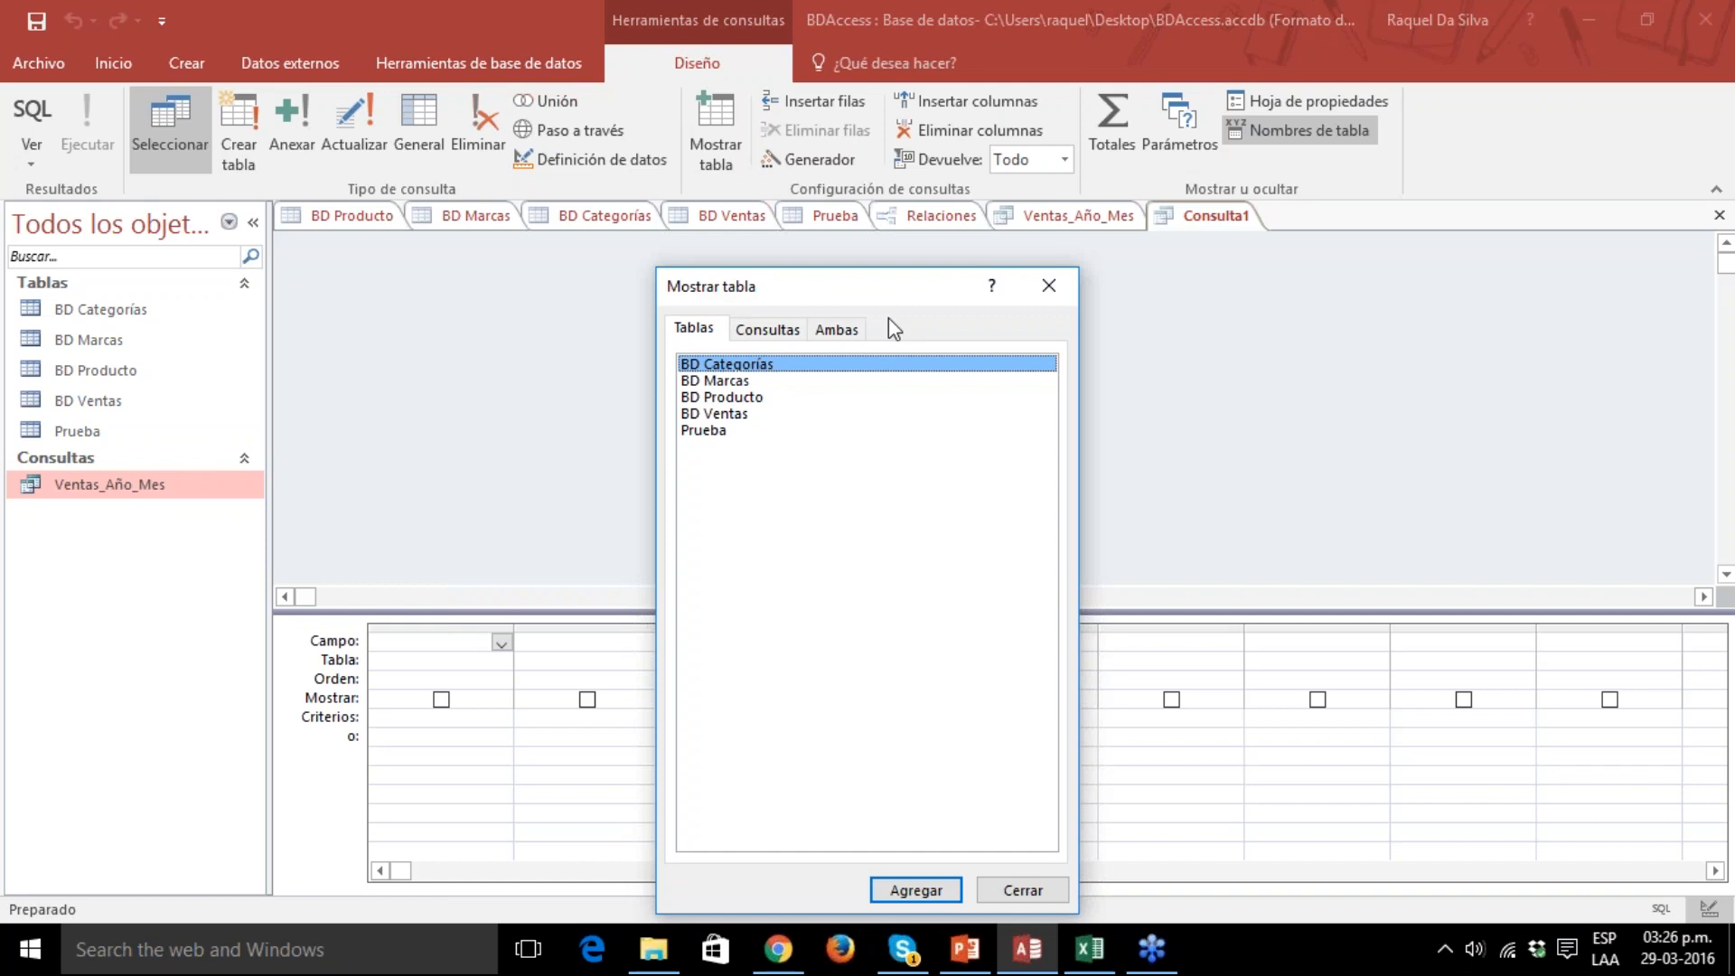
pyautogui.moveTo(887, 288); pyautogui.dragTo(907, 193)
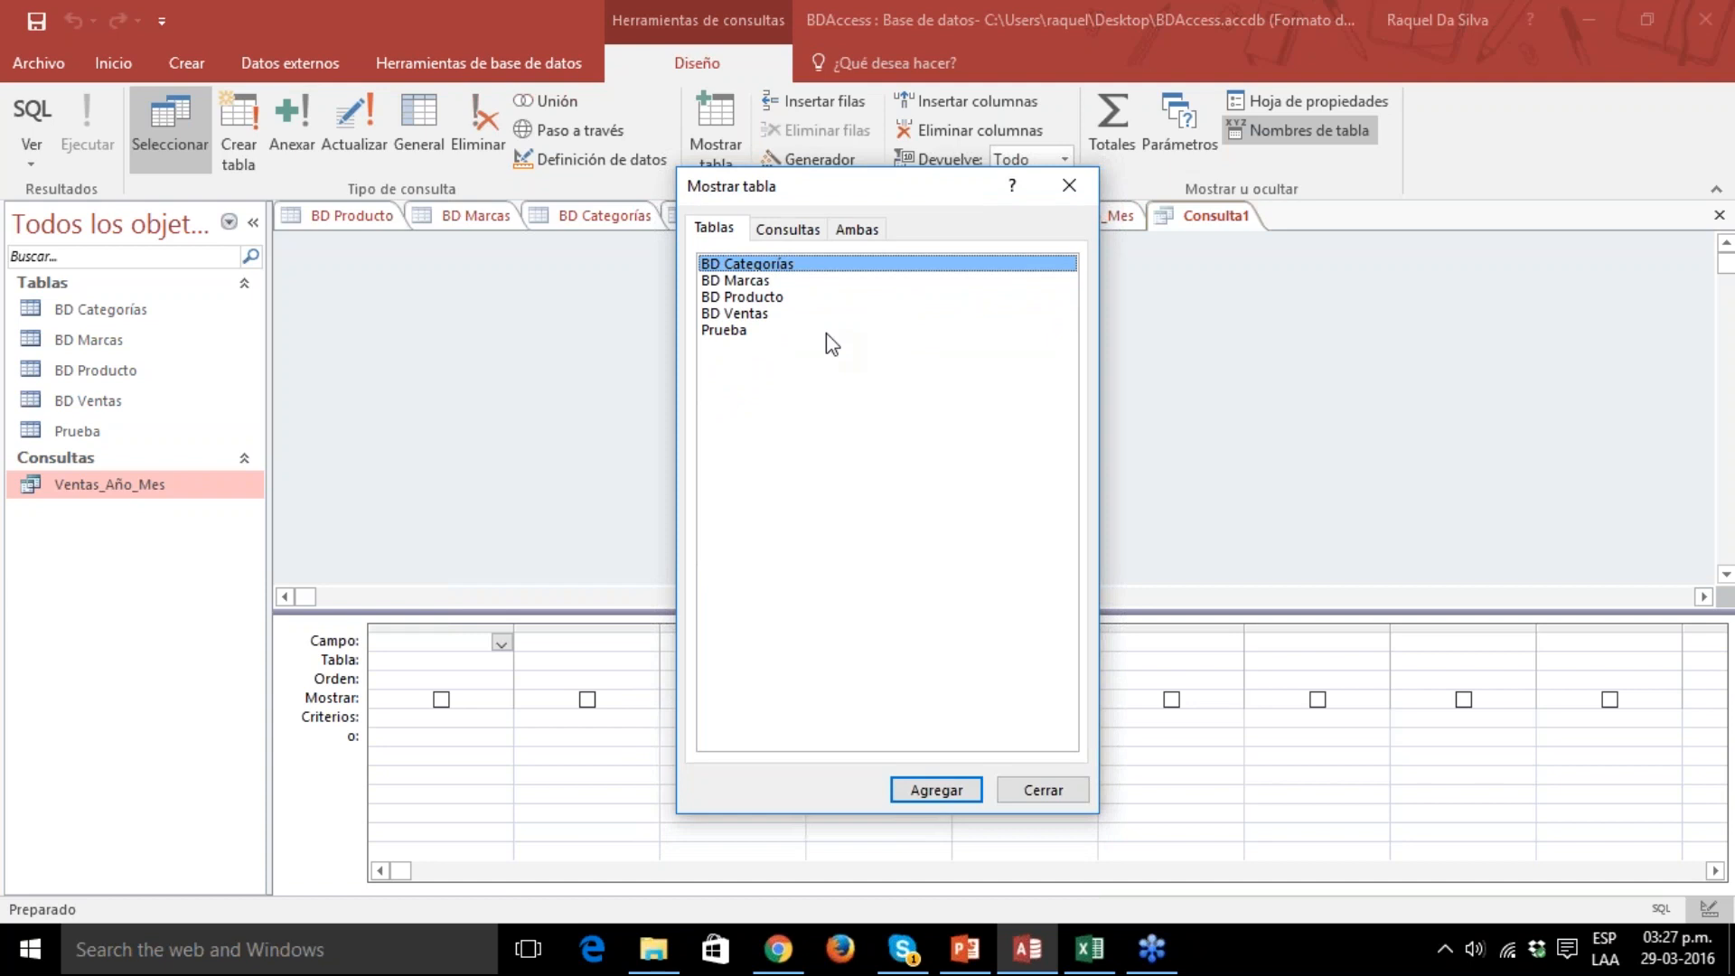
pyautogui.doubleClick(803, 265)
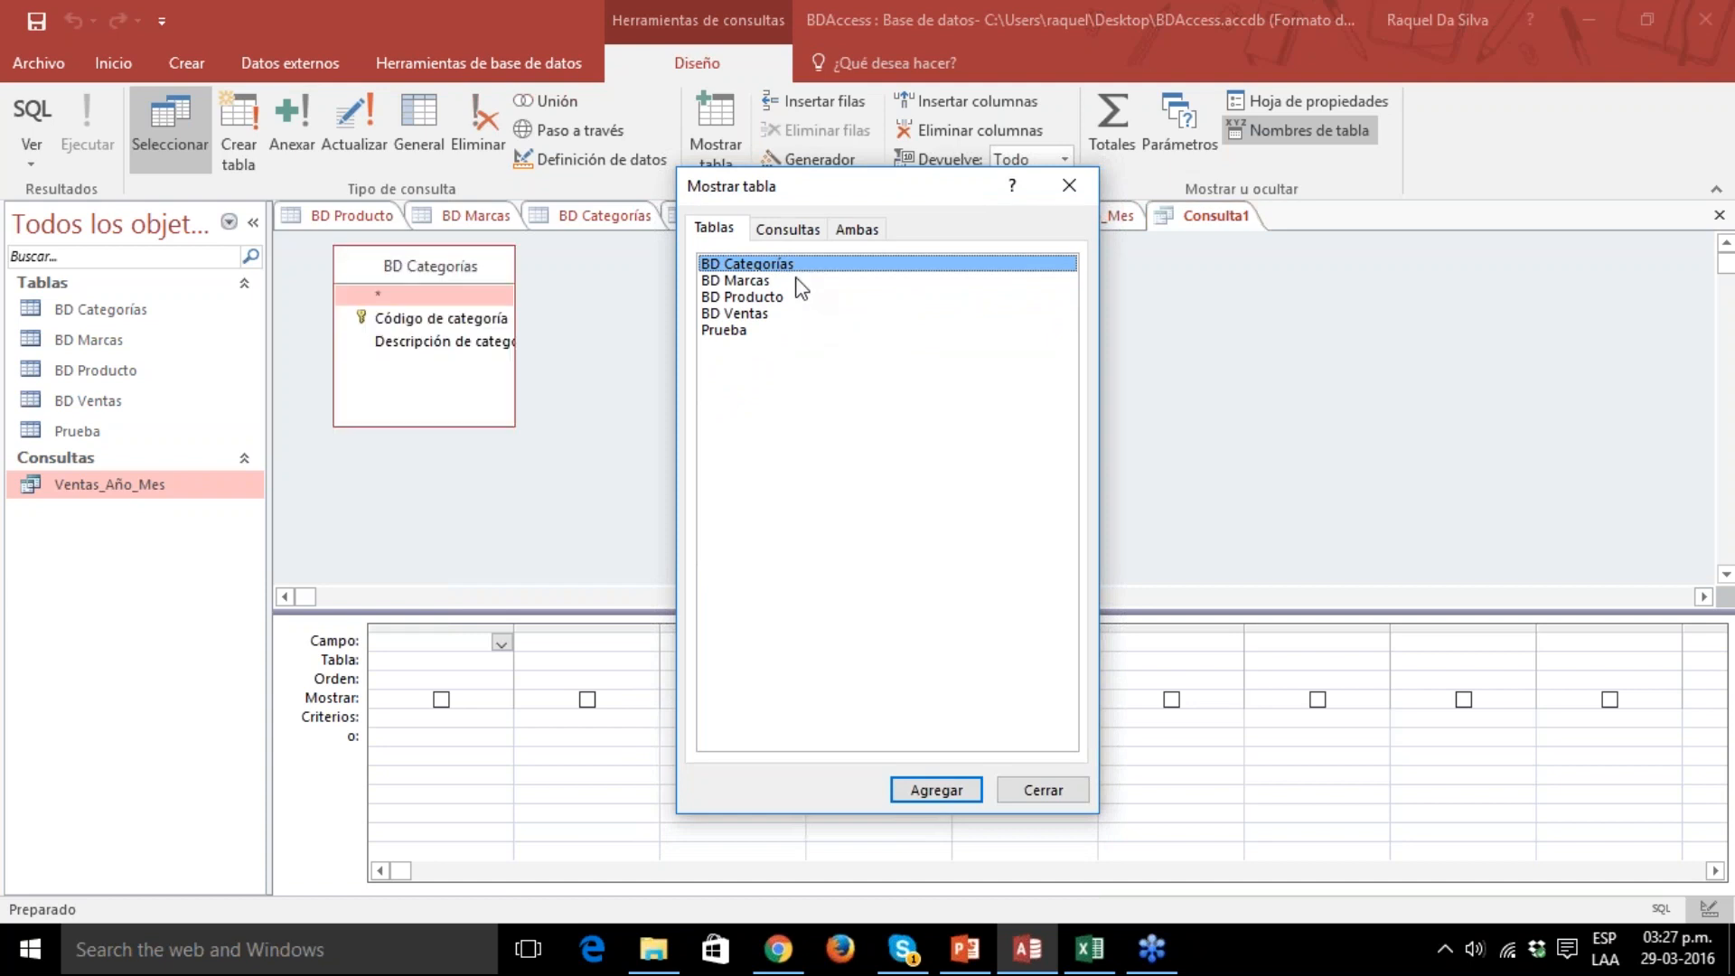
pyautogui.doubleClick(794, 280)
pyautogui.click(793, 297)
pyautogui.doubleClick(795, 314)
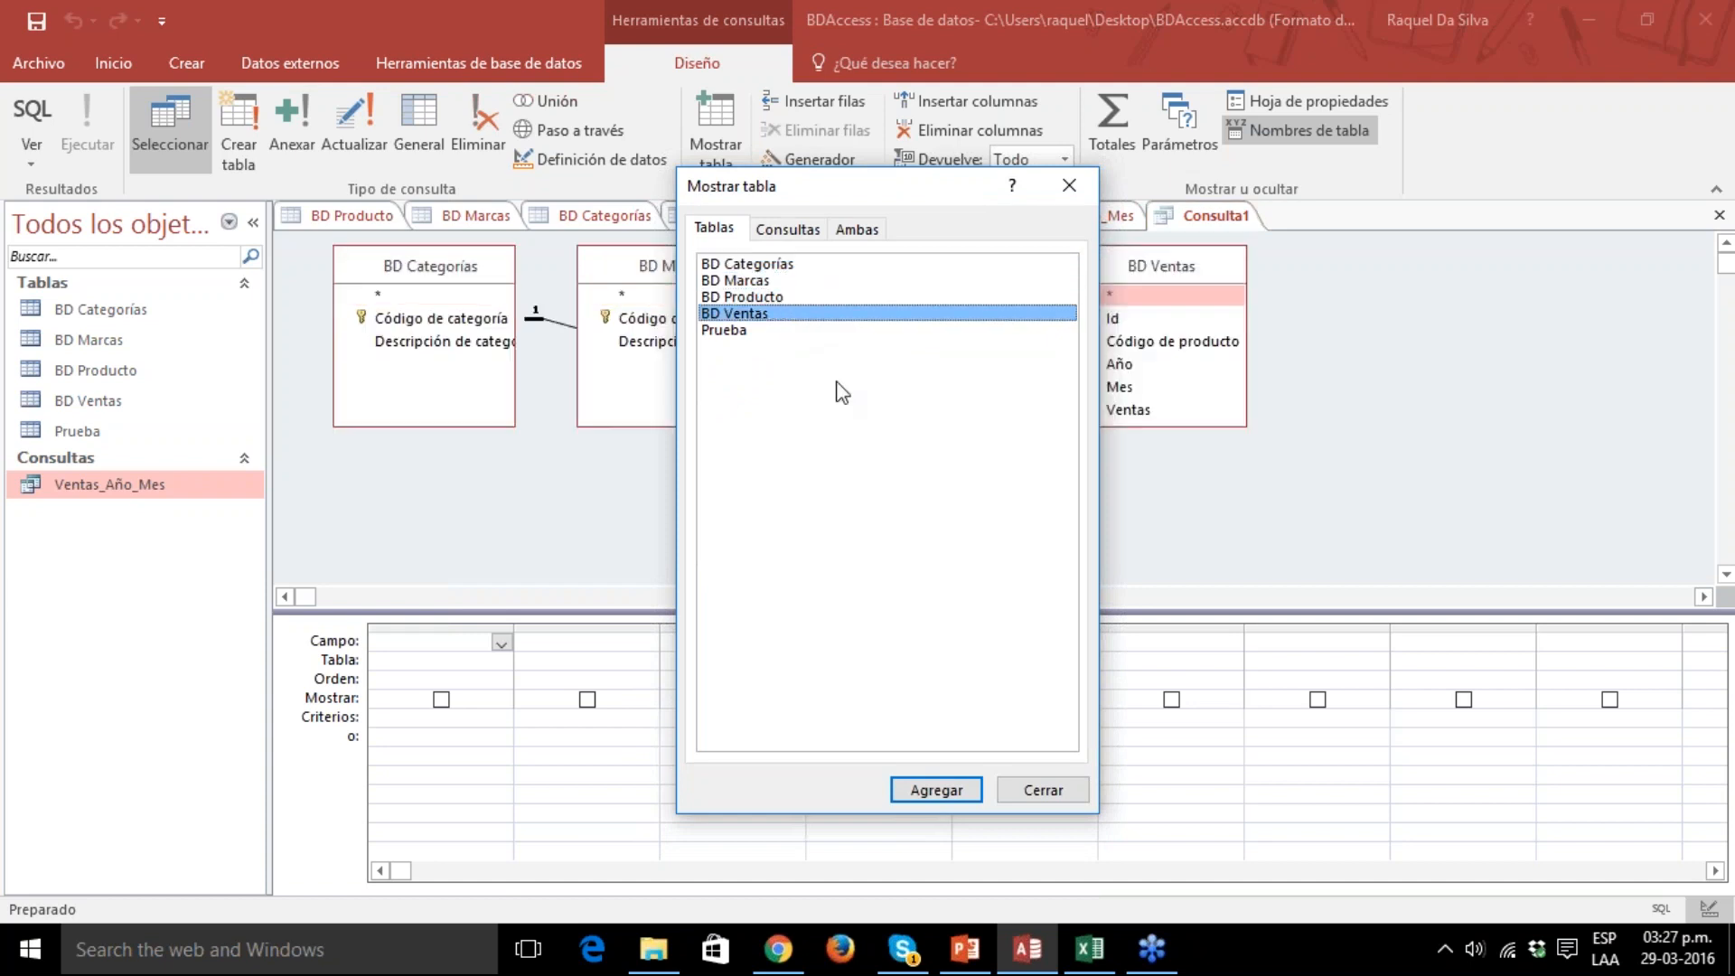
pyautogui.click(940, 792)
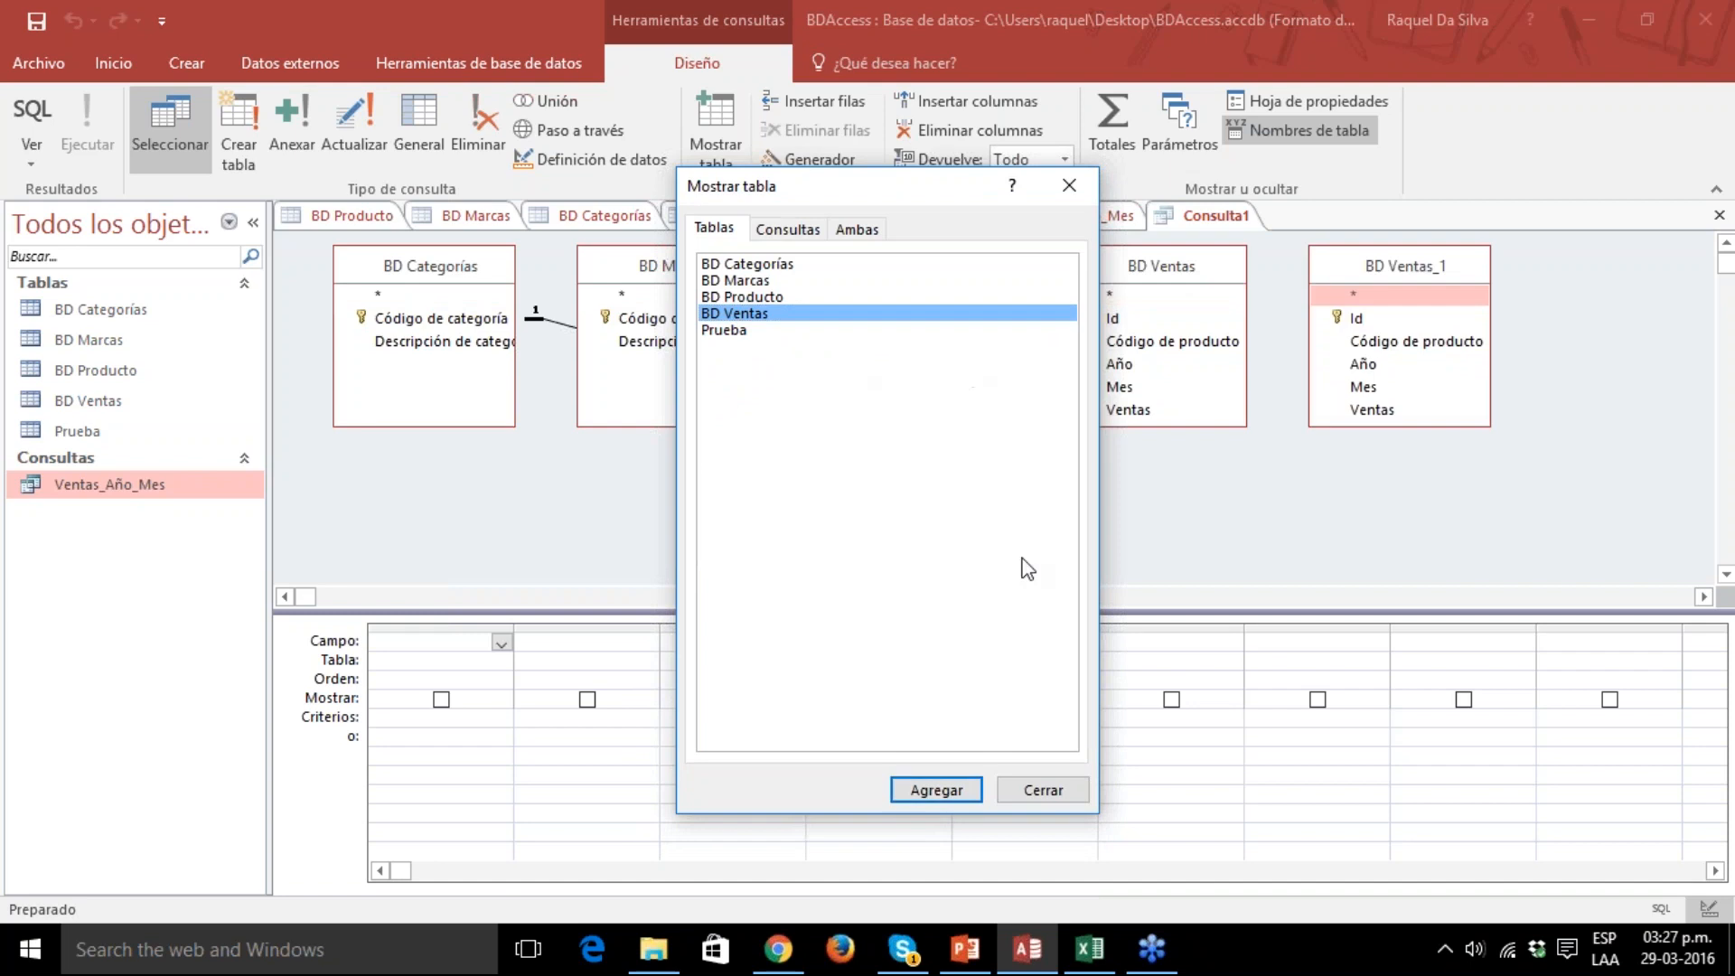
# Close the table list and remove the duplicate BD Ventas_1 table from the query.
pyautogui.click(1068, 187)
pyautogui.rightClick(1383, 273)
pyautogui.click(1426, 287)
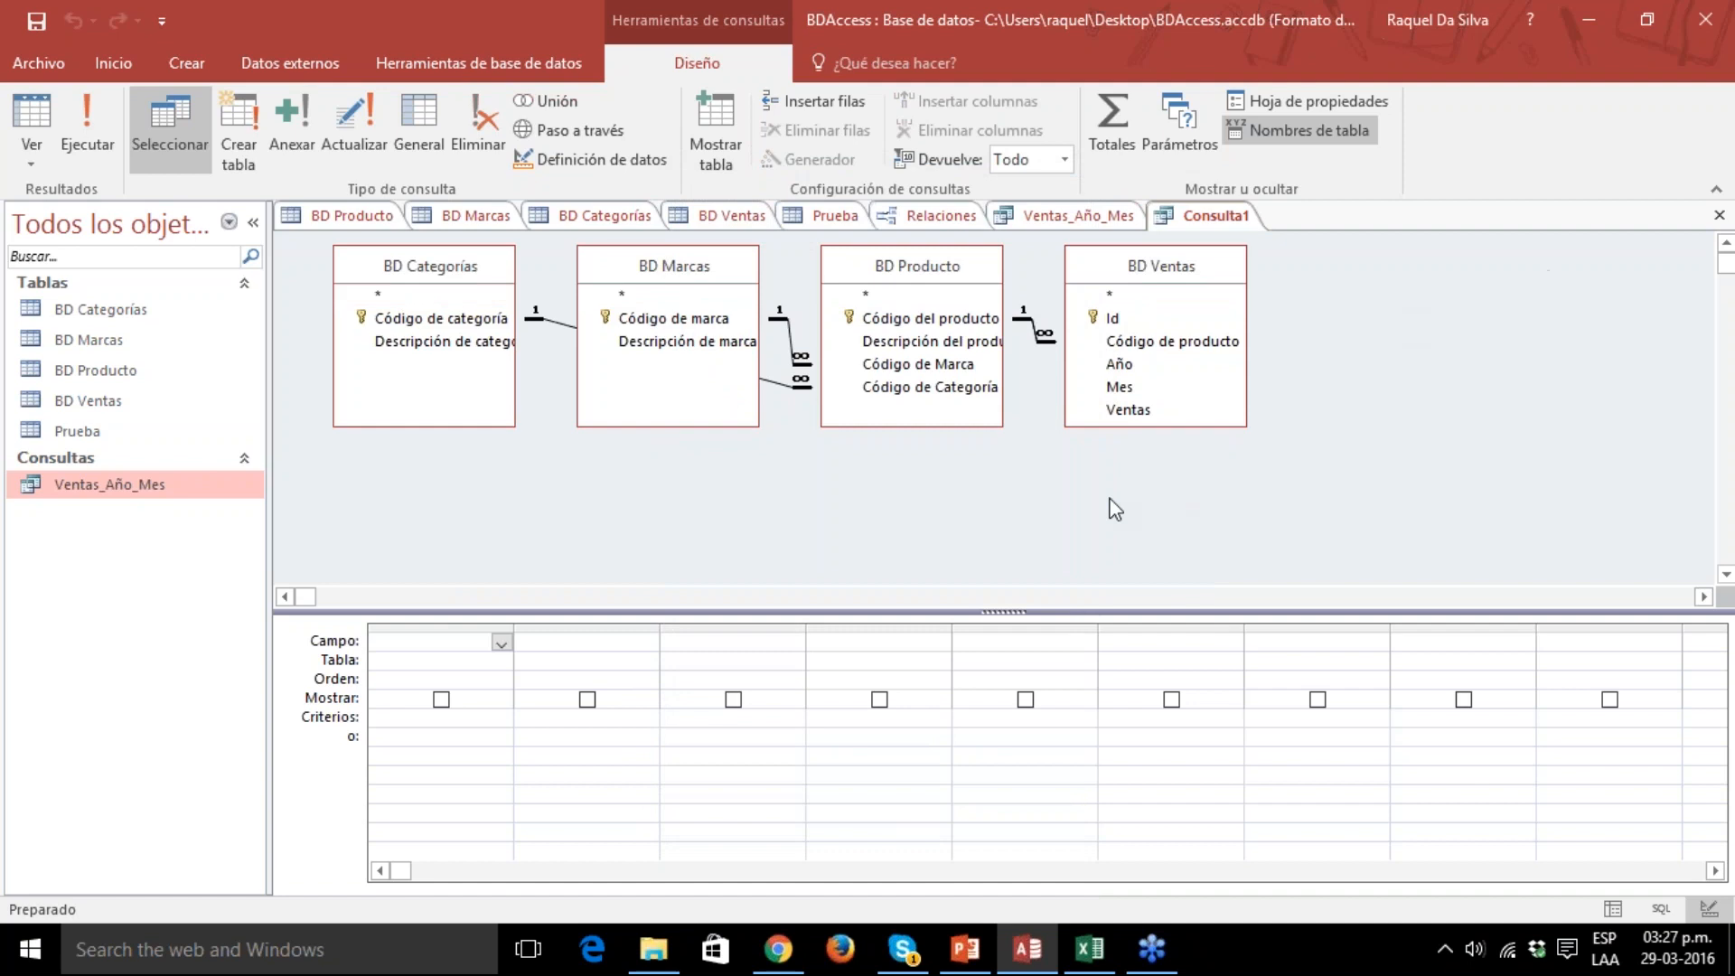
# Spread the BD Ventas, BD Producto and BD Marcas tables further right in the query design so their relationship lines are readable.
pyautogui.moveTo(1169, 276); pyautogui.dragTo(1447, 361)
pyautogui.click(915, 269)
pyautogui.moveTo(914, 270); pyautogui.dragTo(1087, 338)
pyautogui.moveTo(657, 274); pyautogui.dragTo(734, 284)
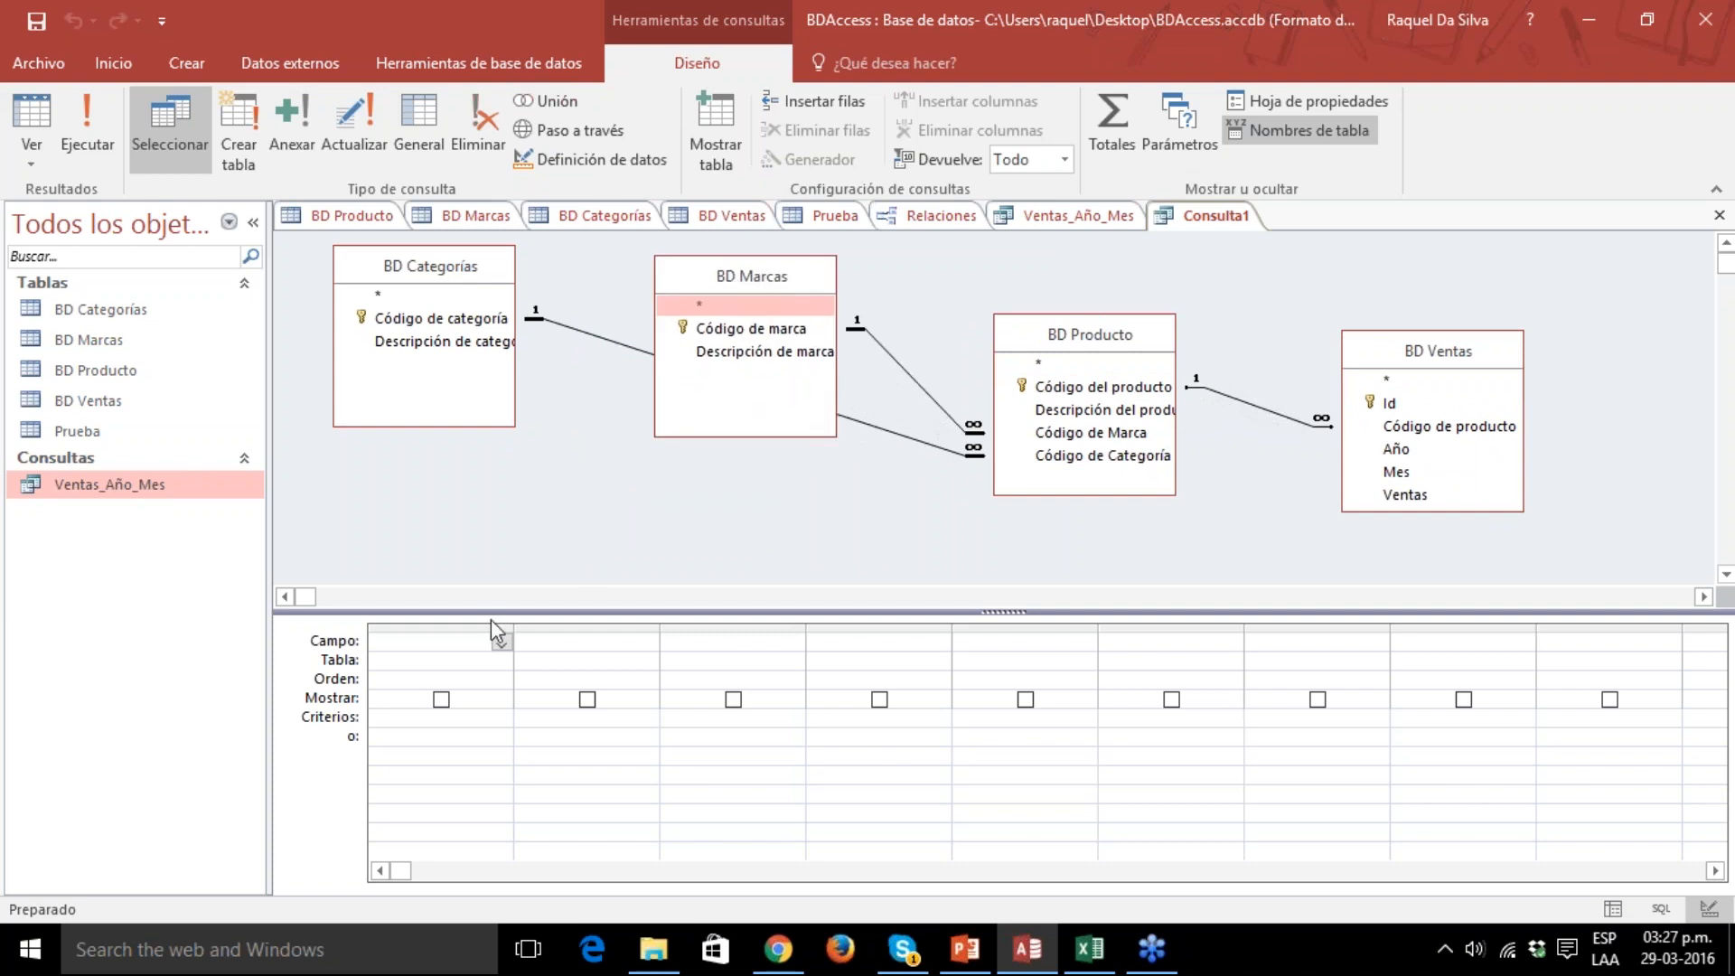
# Set the first query column to the Código del producto field from the BD Producto table.
pyautogui.click(411, 664)
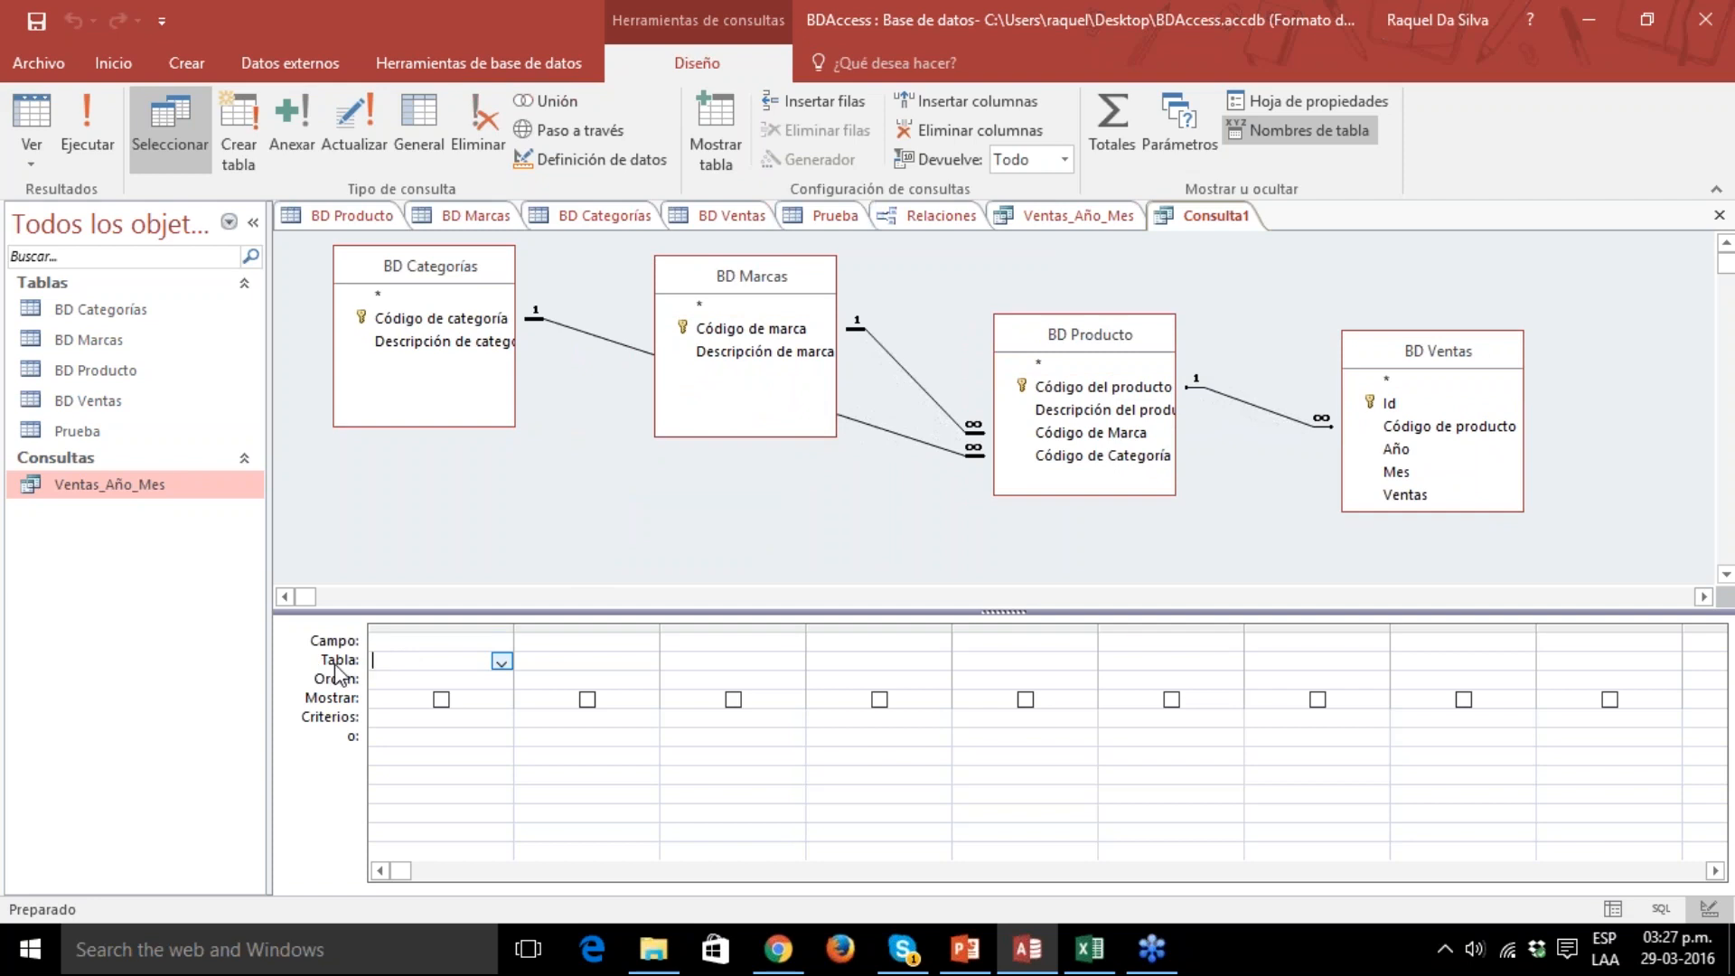
pyautogui.click(501, 662)
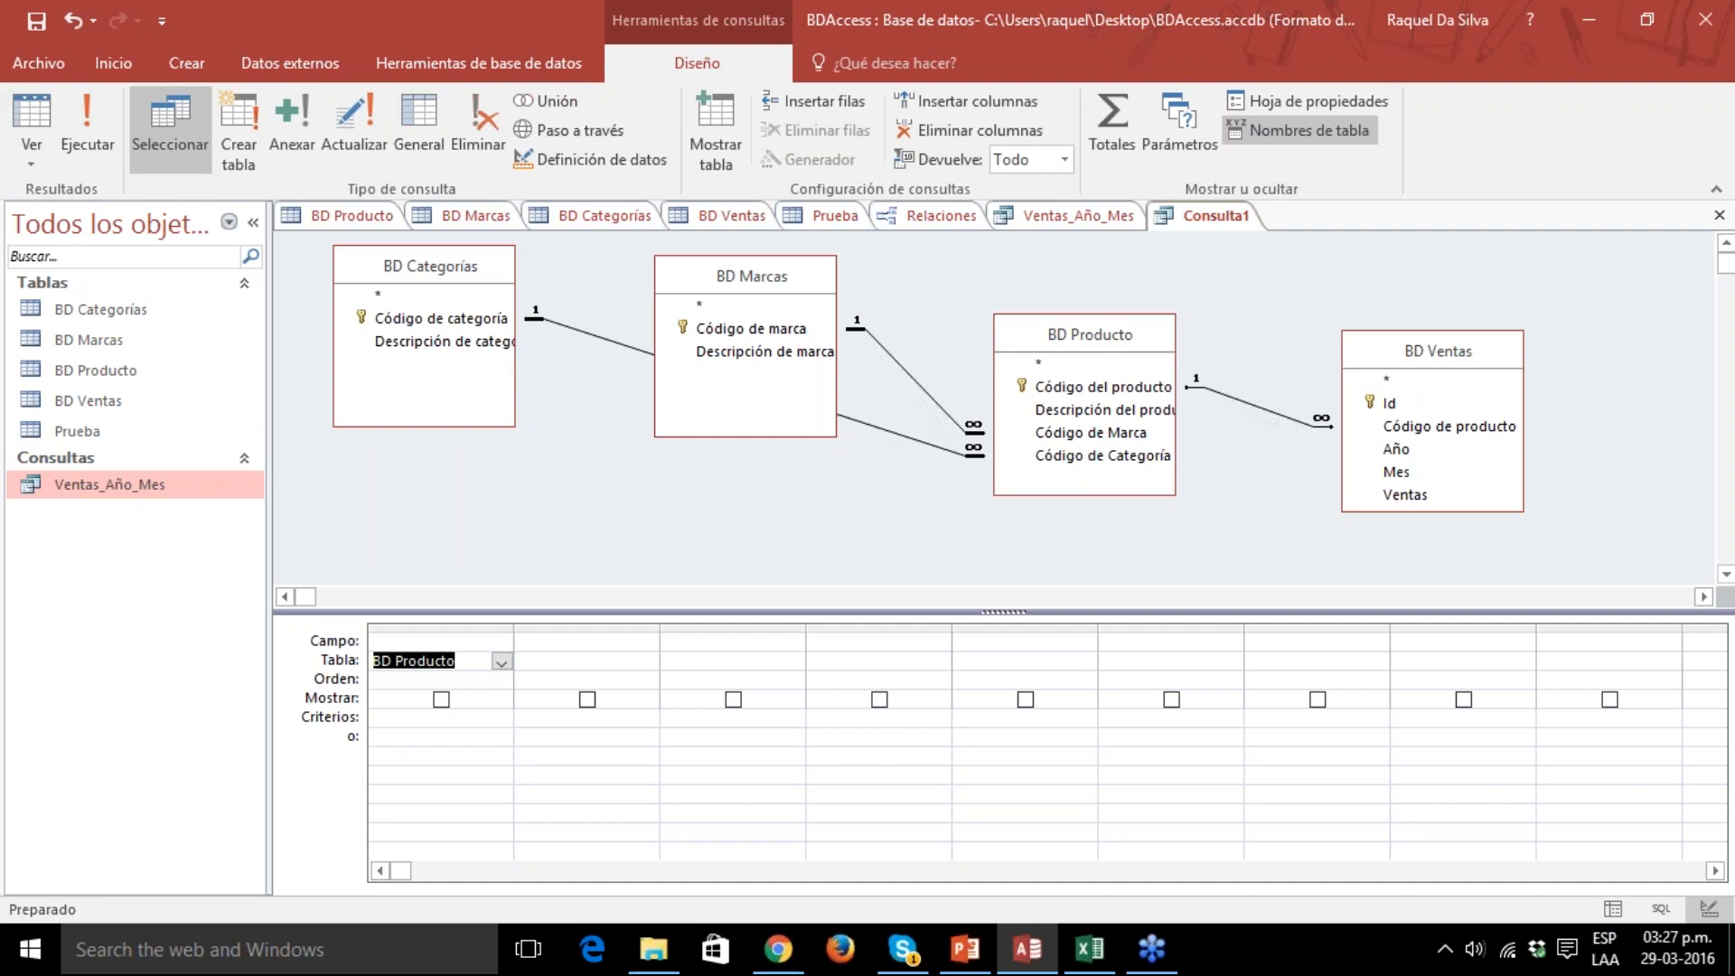
pyautogui.click(493, 642)
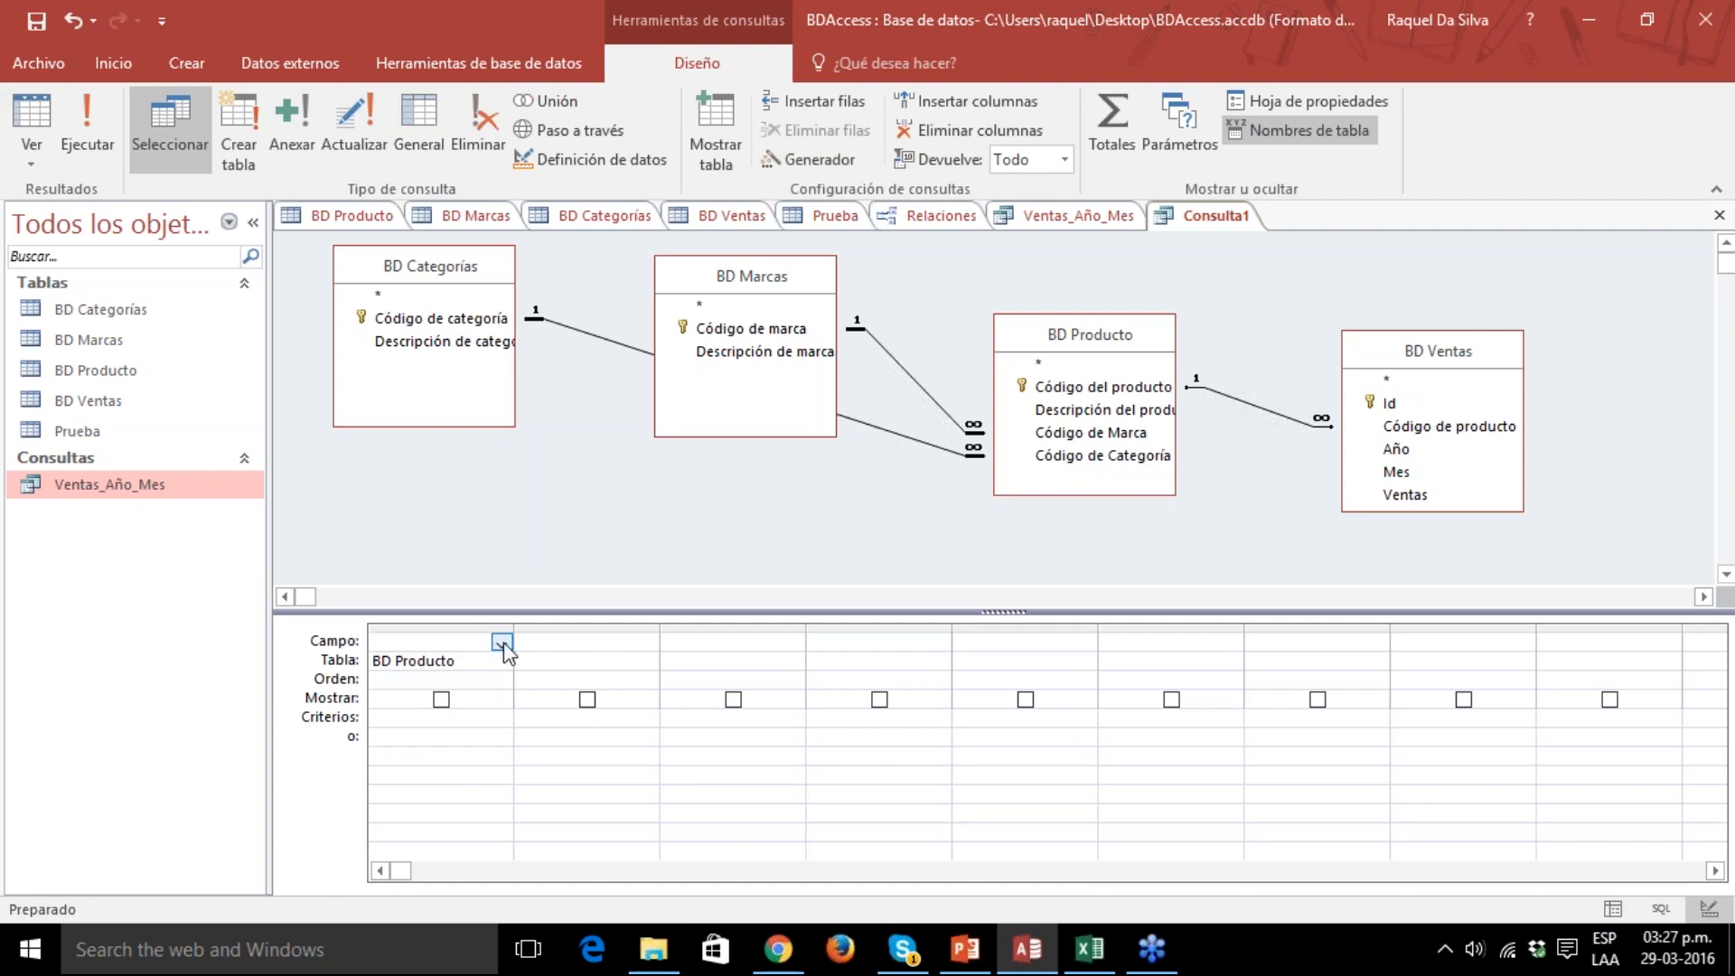
pyautogui.click(501, 642)
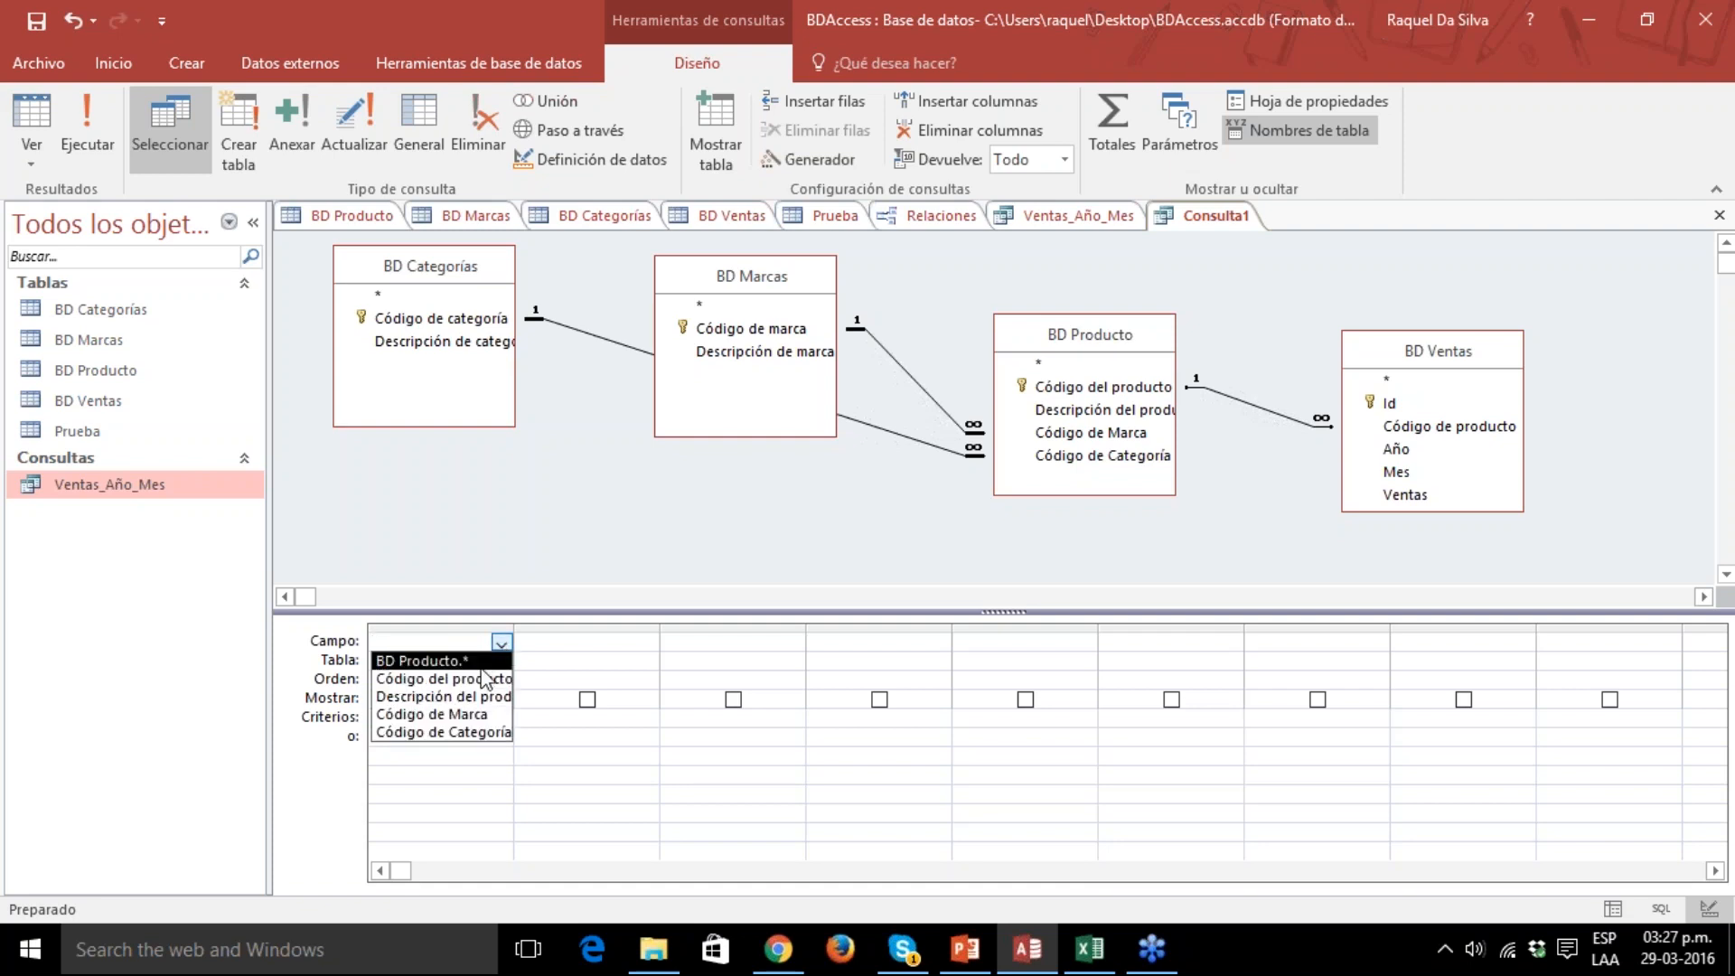
pyautogui.click(443, 679)
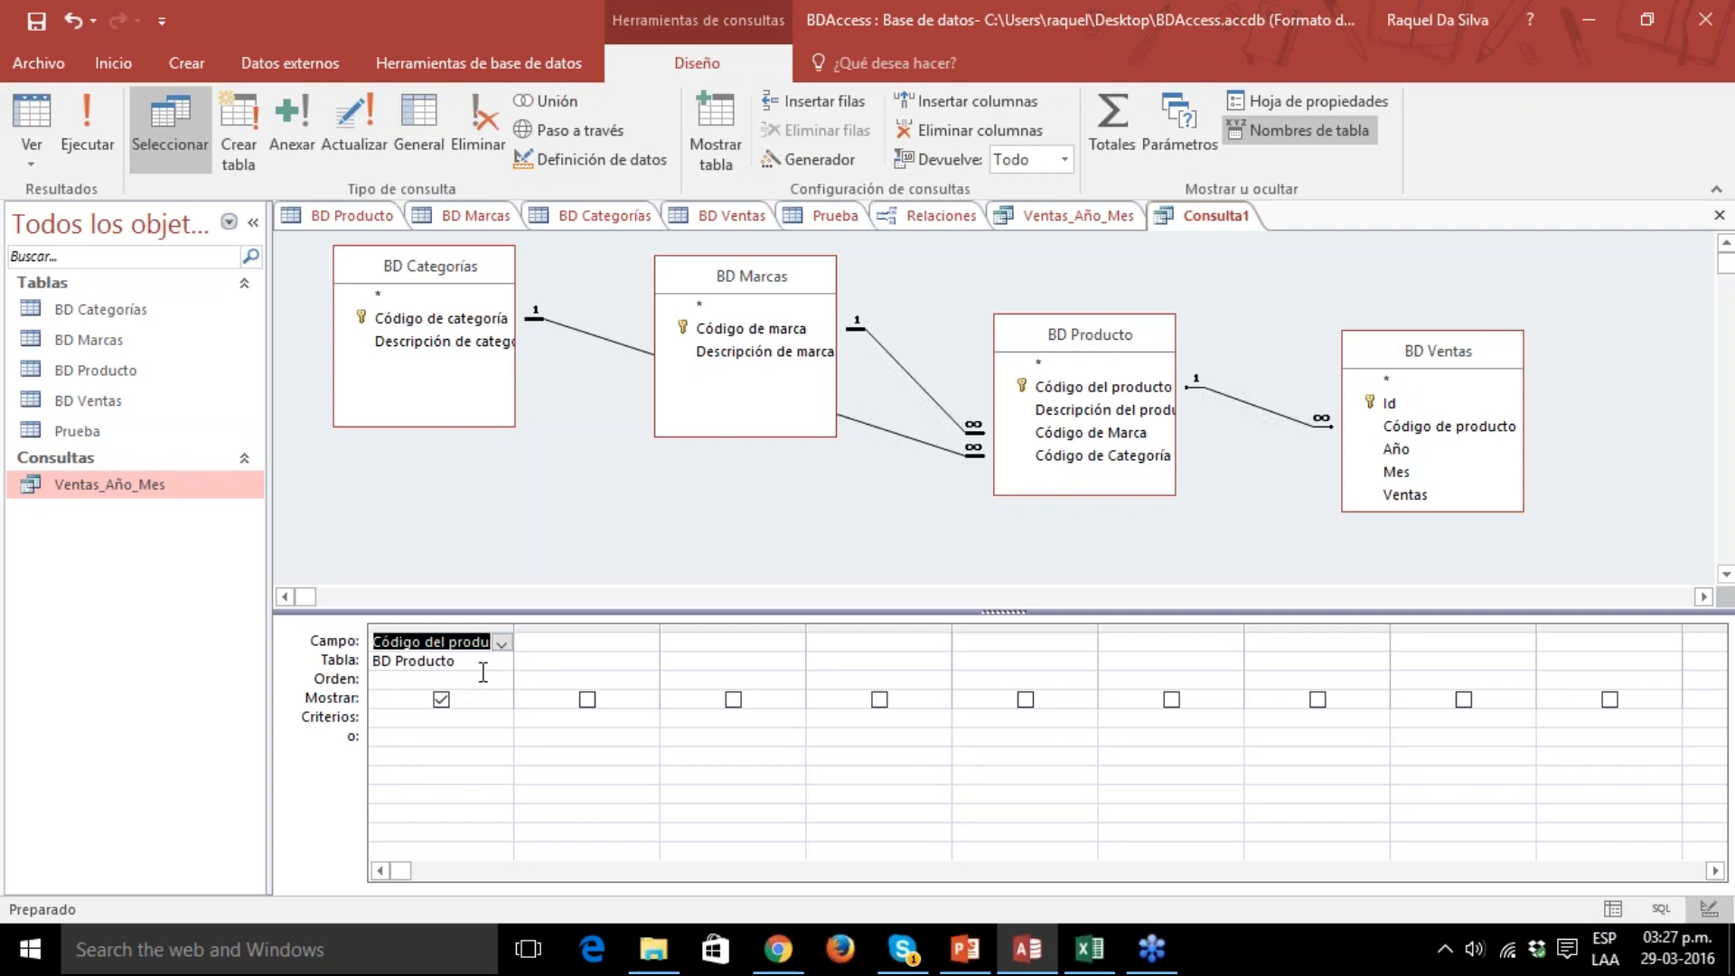
# Set the second query column to the Año field from the BD Ventas table.
pyautogui.click(565, 661)
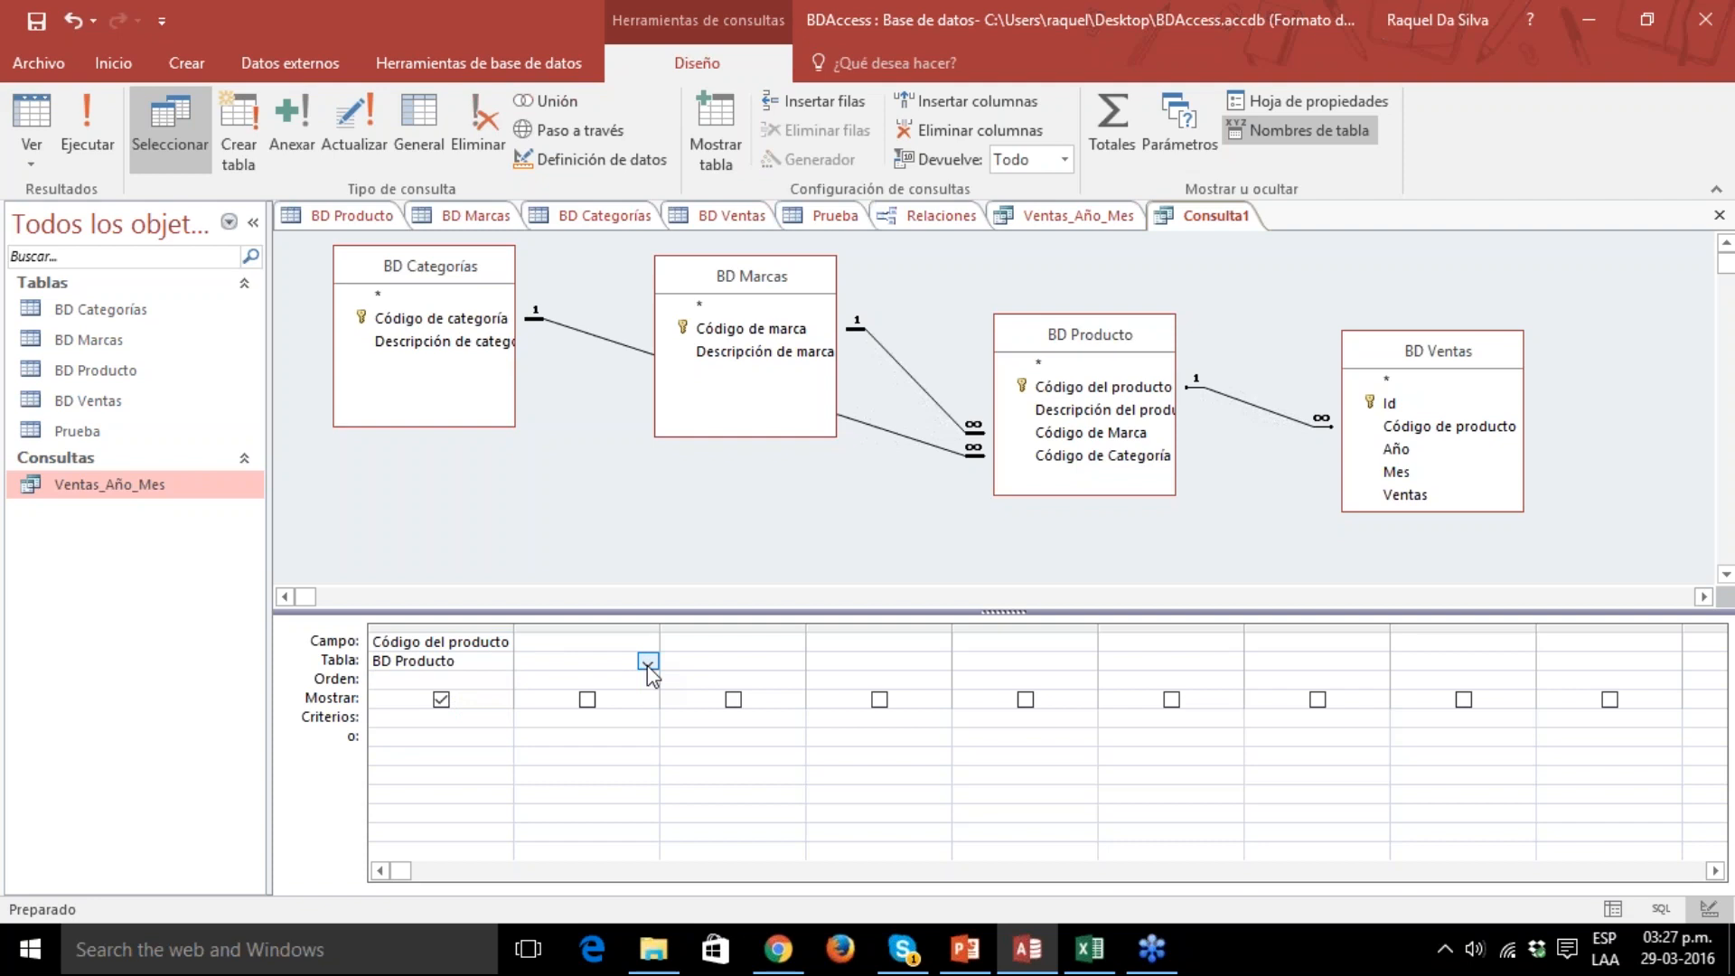
pyautogui.click(647, 663)
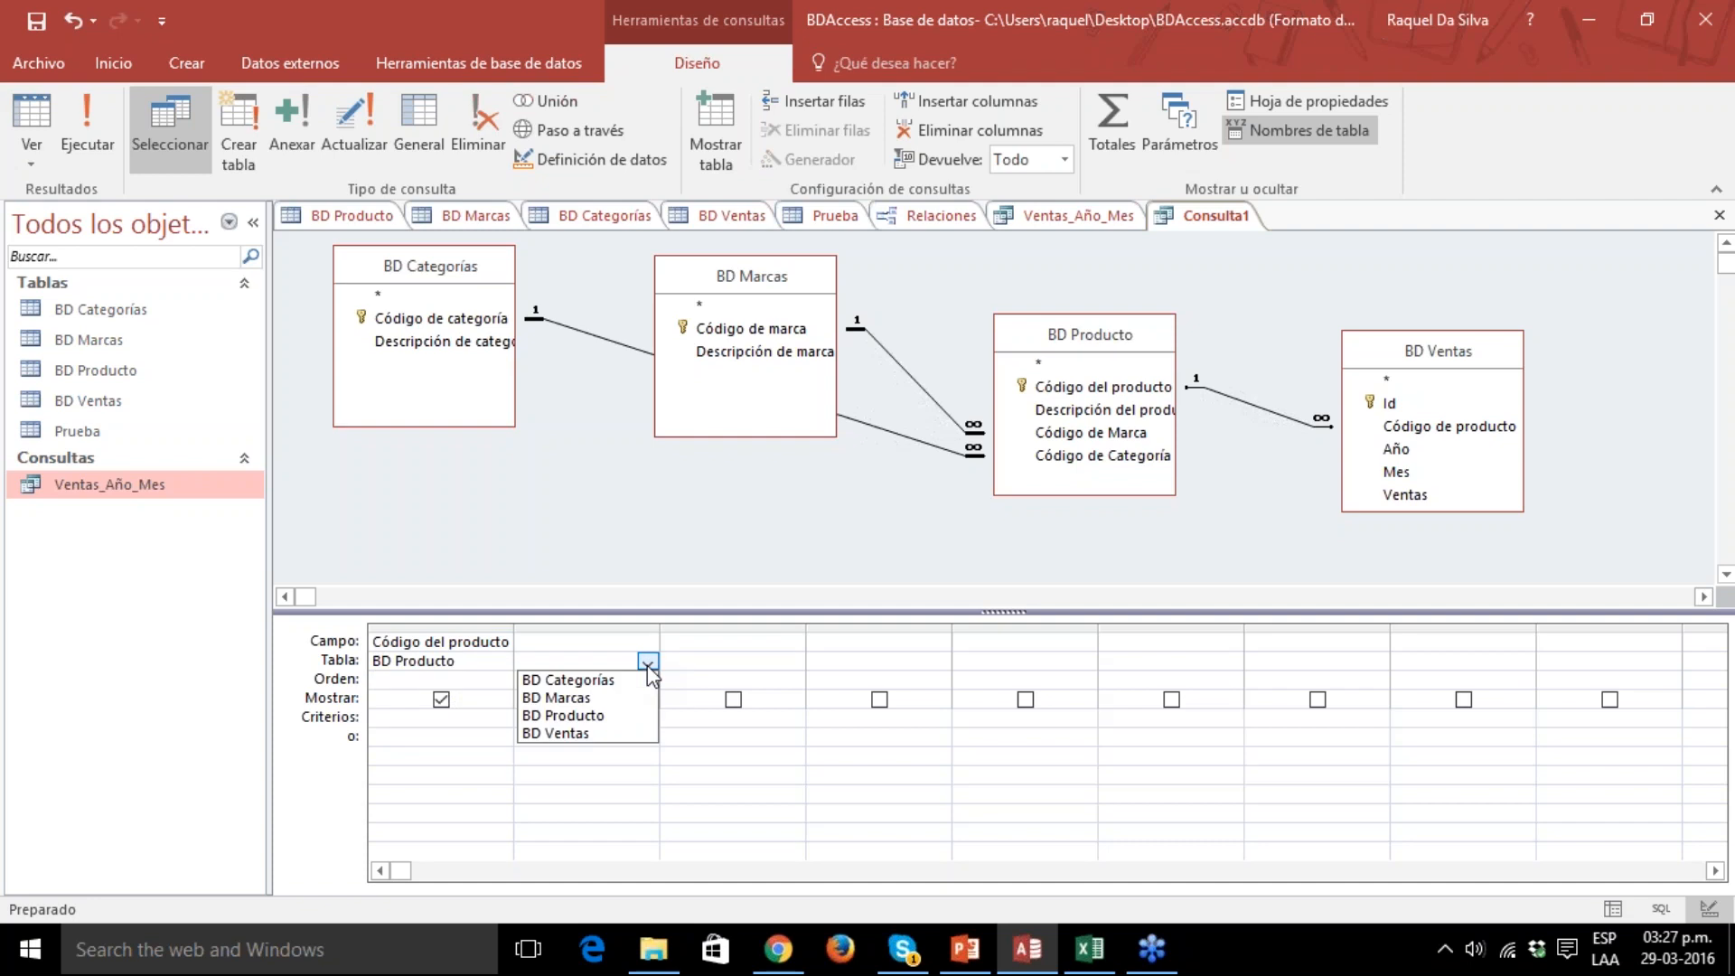
pyautogui.click(593, 734)
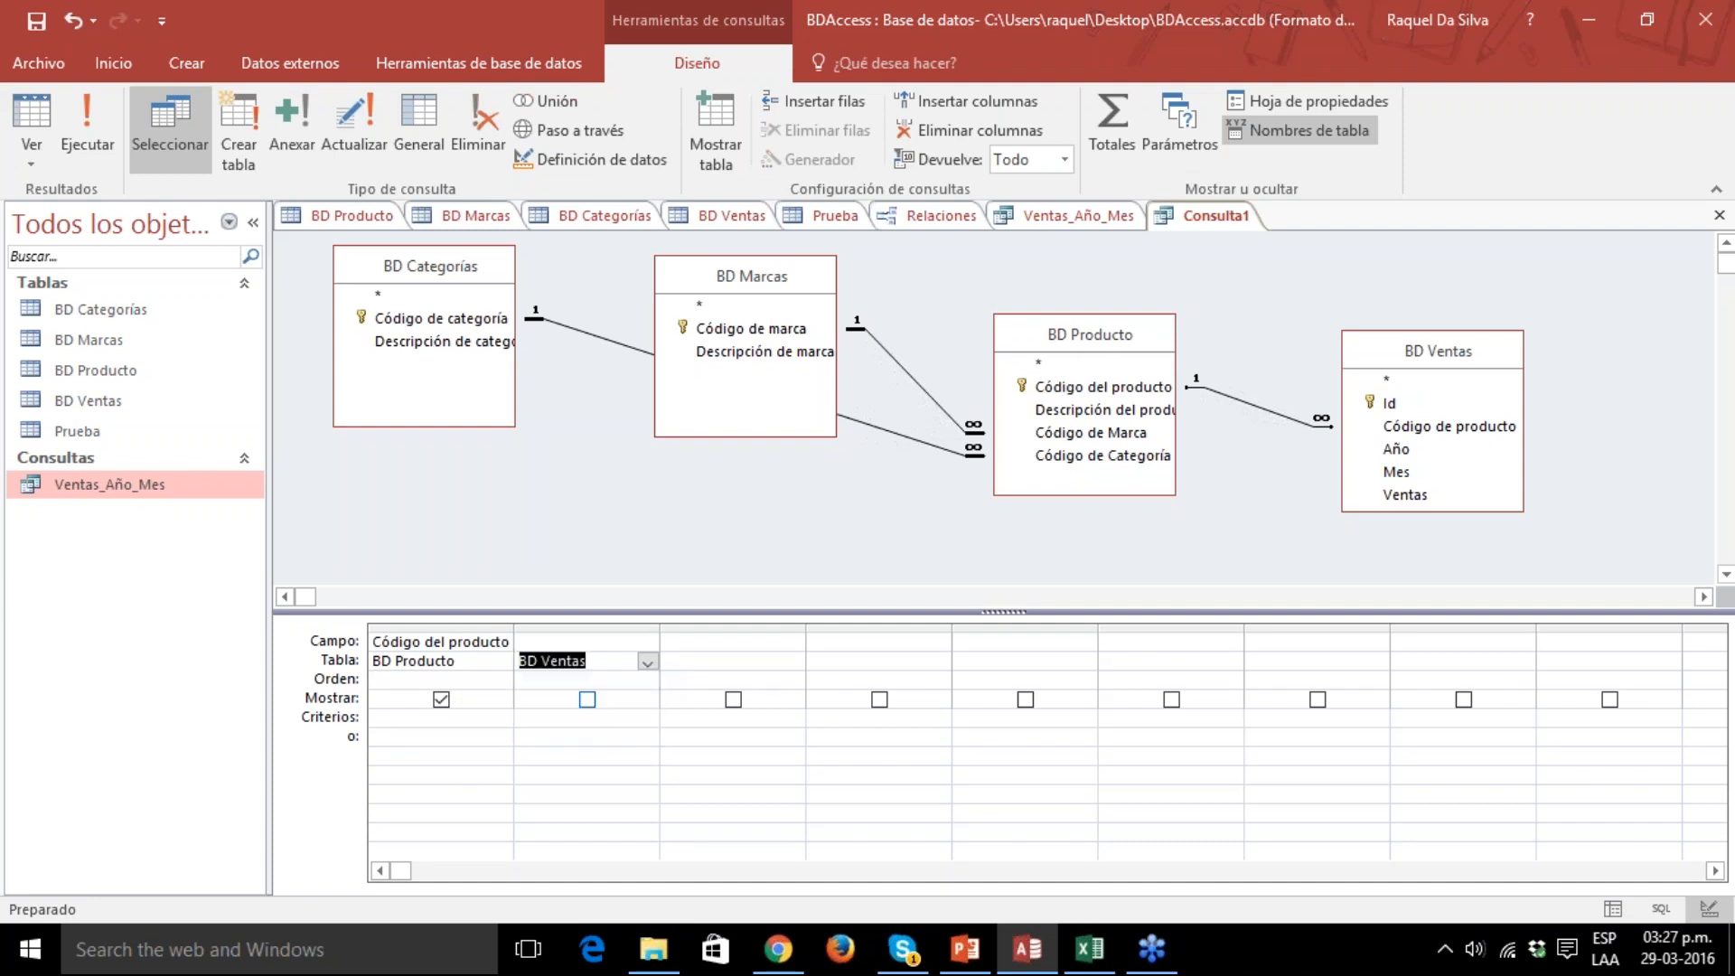
pyautogui.click(647, 642)
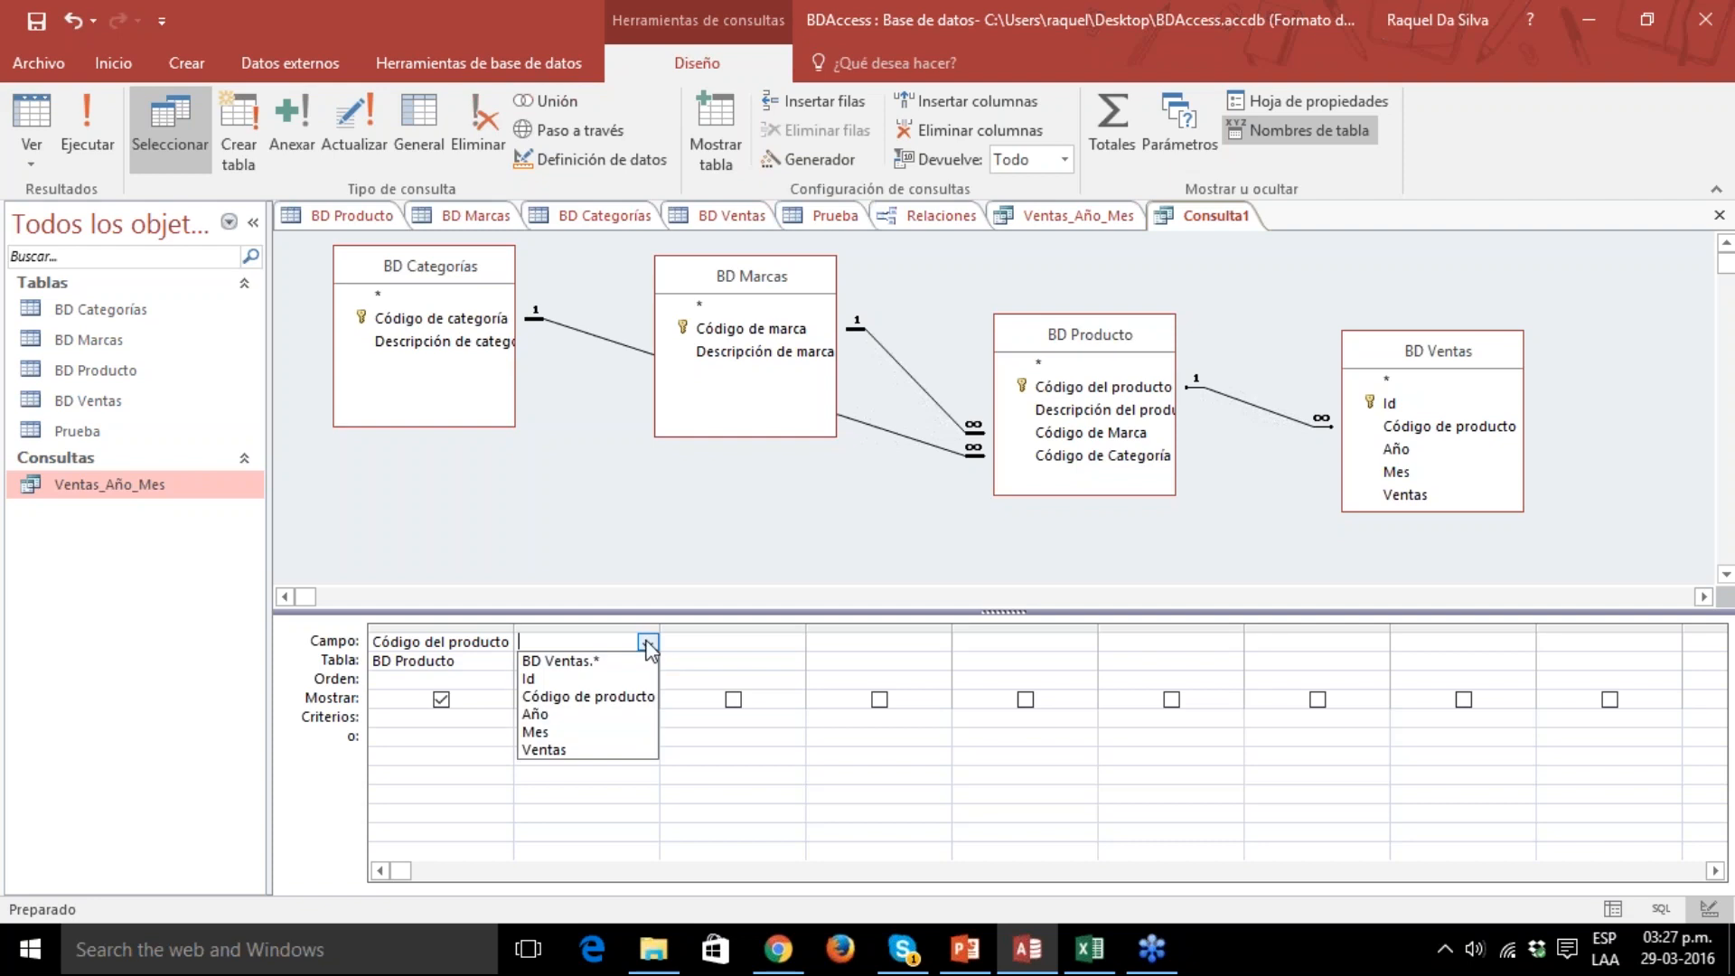
pyautogui.click(587, 715)
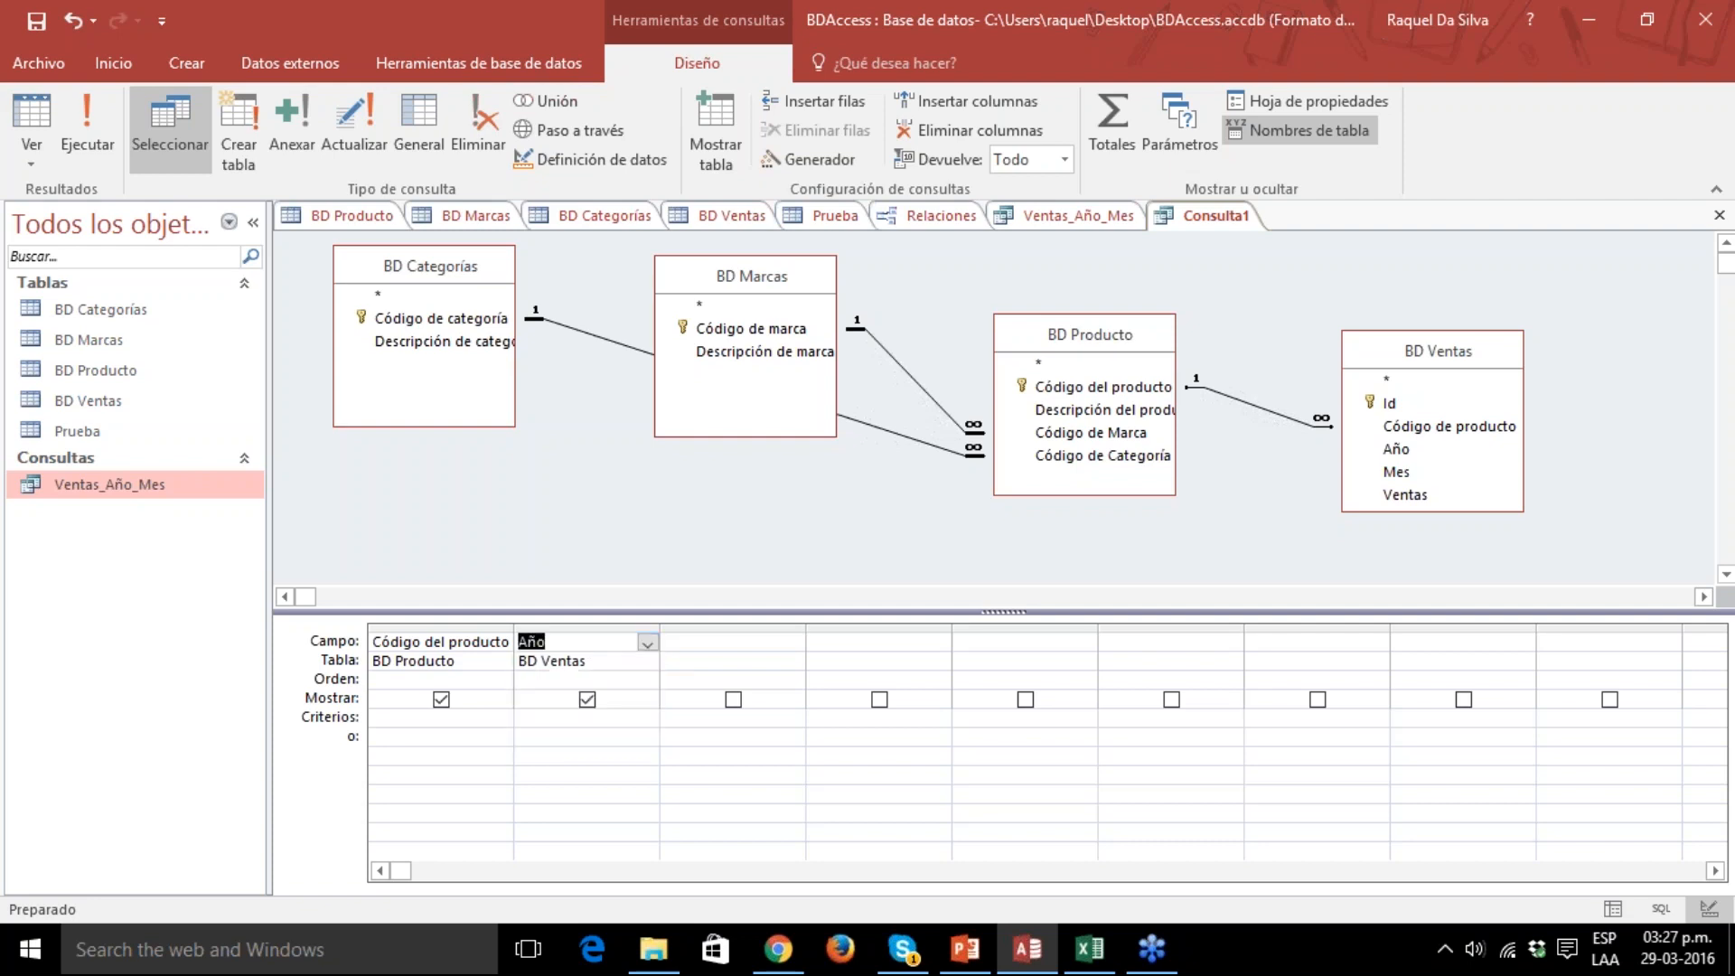
# Run the query to view its records, and return to design view.
pyautogui.click(107, 133)
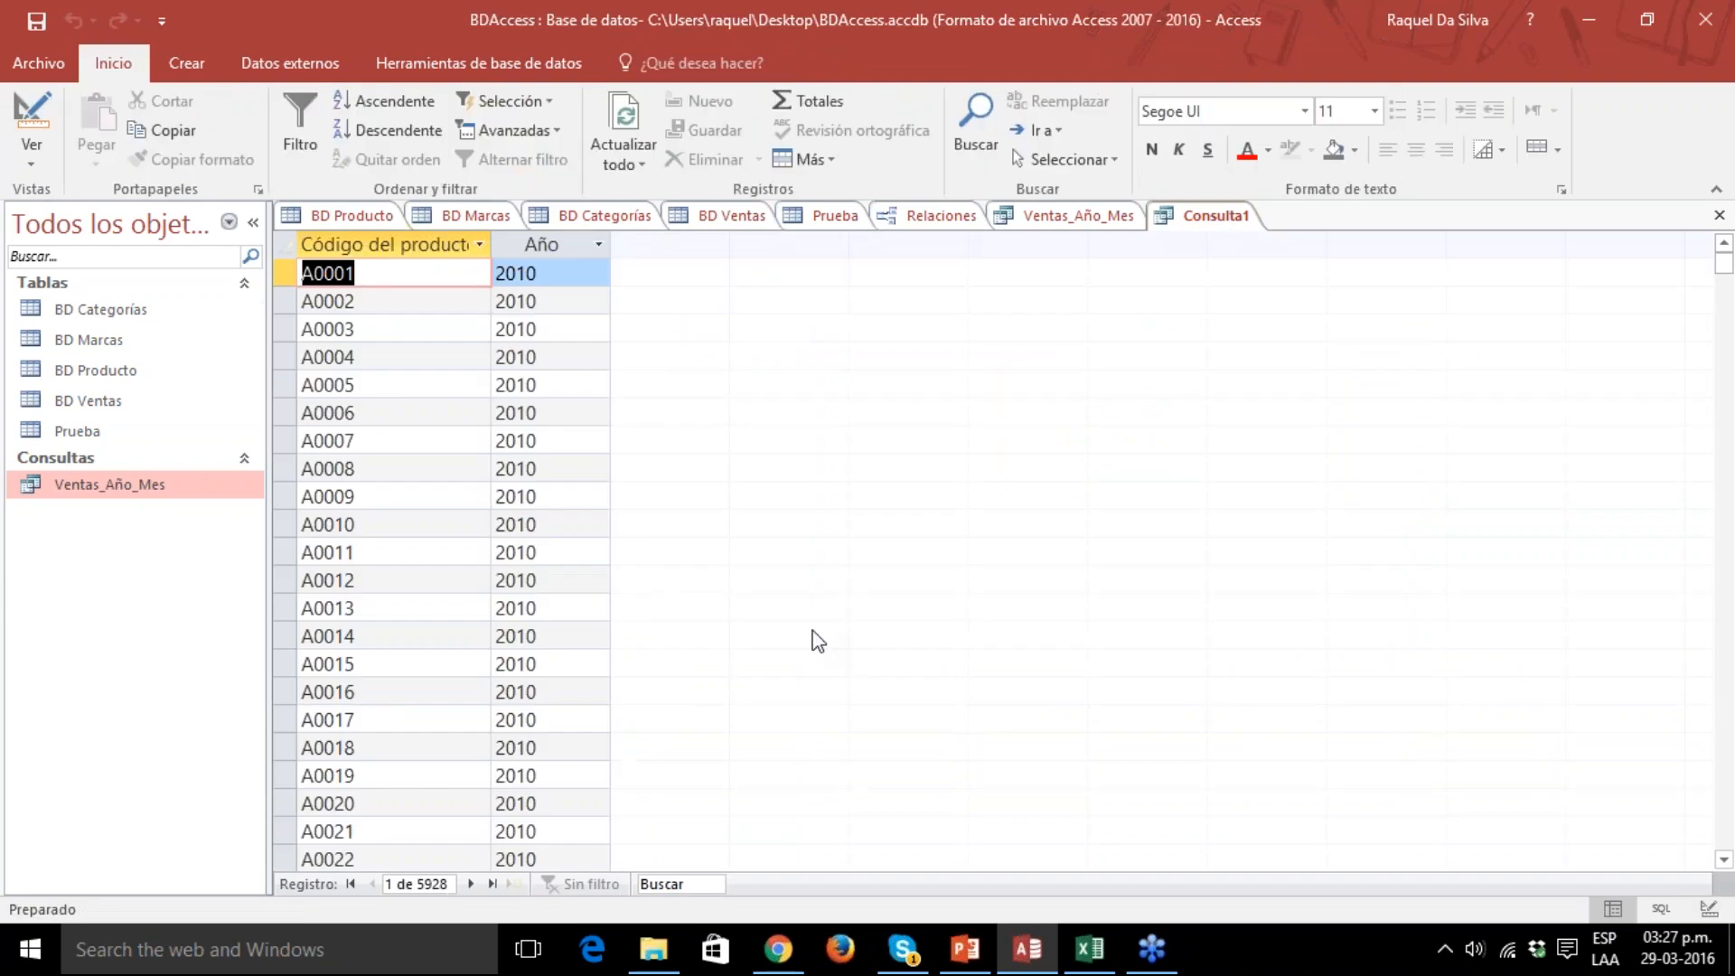
pyautogui.click(31, 152)
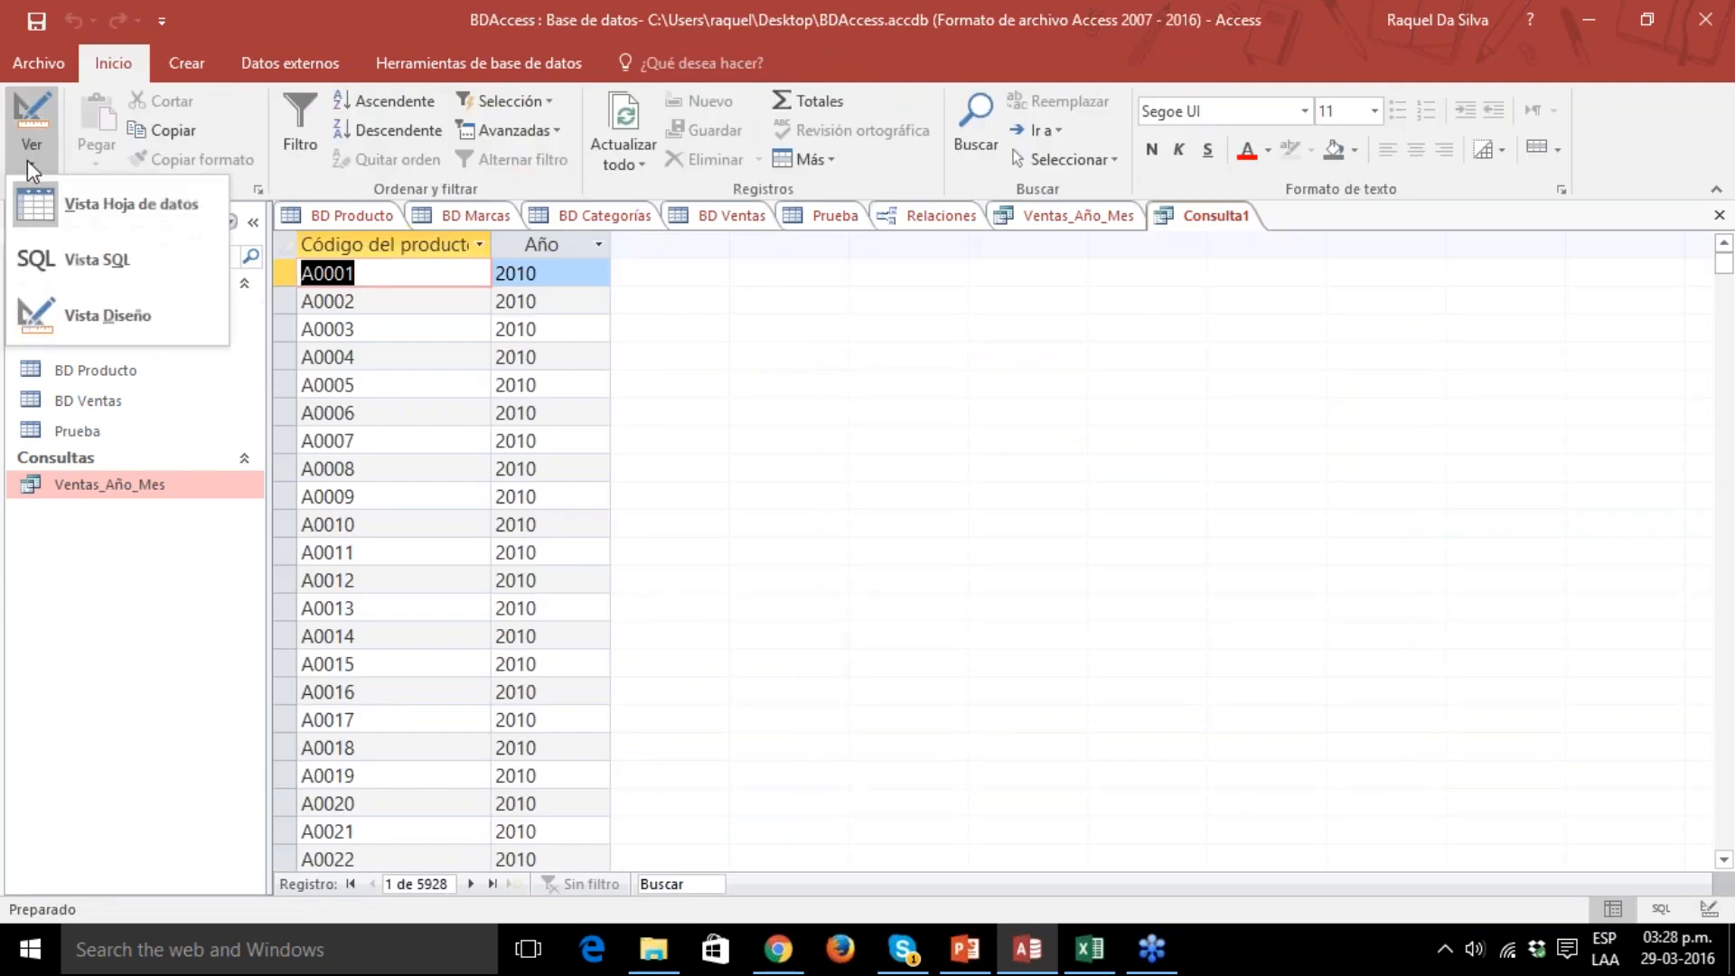
pyautogui.click(90, 312)
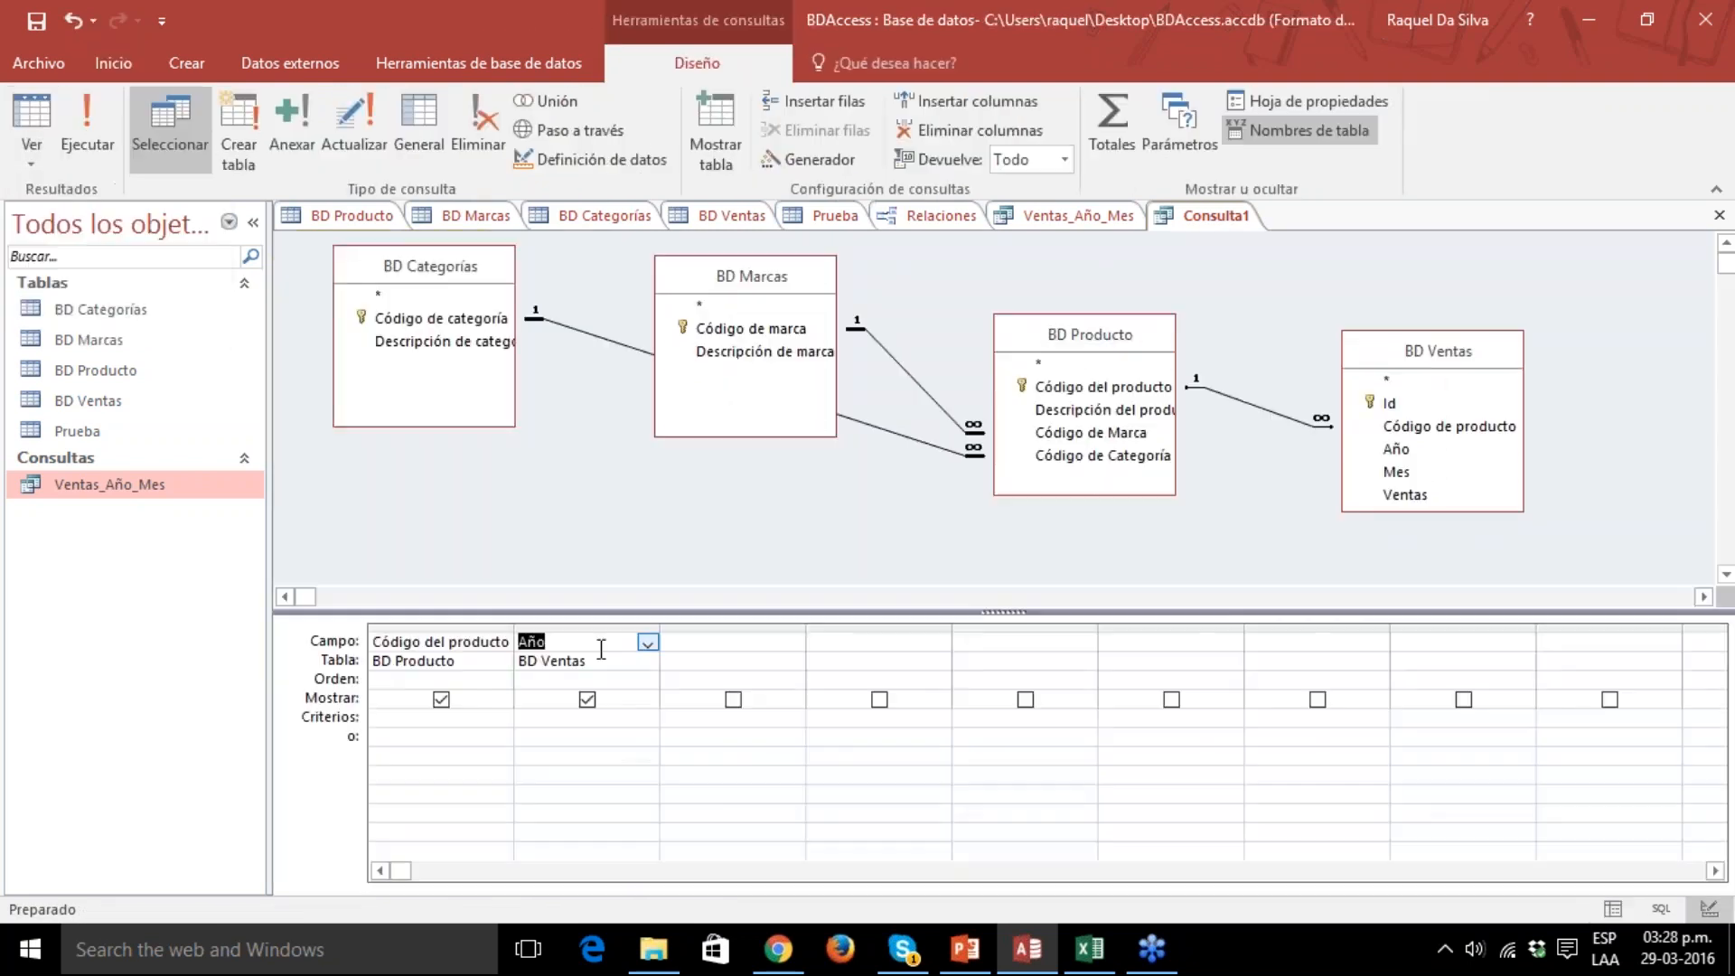
# Change the second query column's field to Ventas and run the query.
pyautogui.click(648, 643)
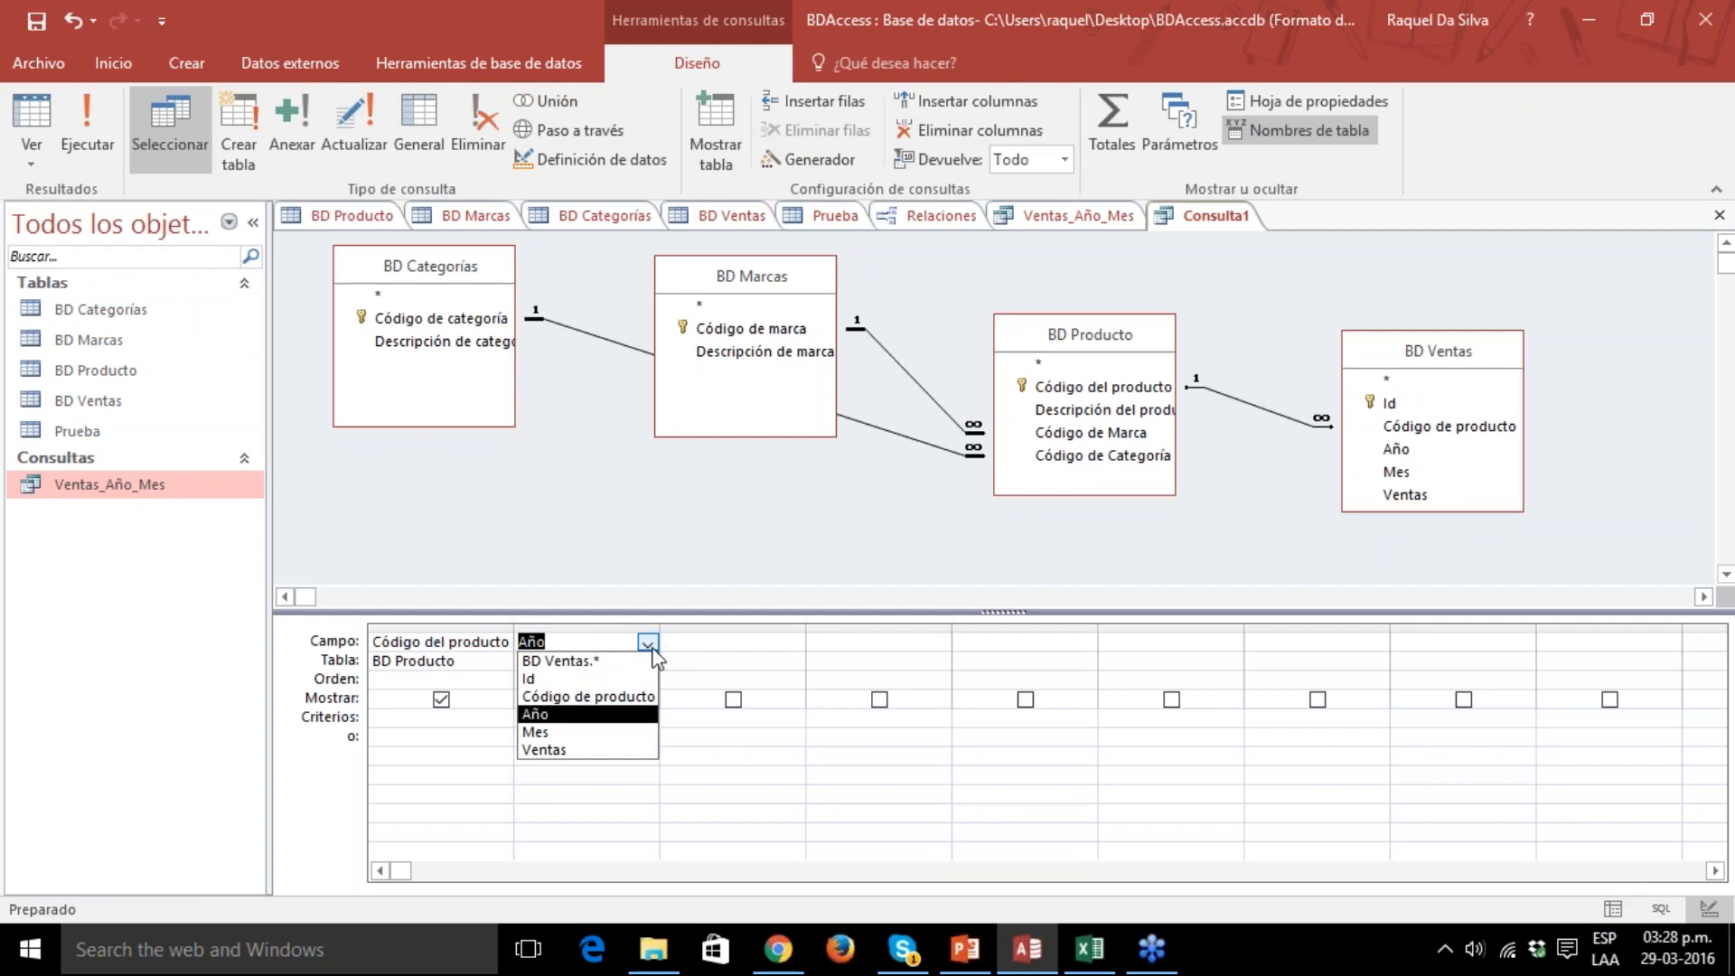
pyautogui.click(625, 749)
pyautogui.click(87, 126)
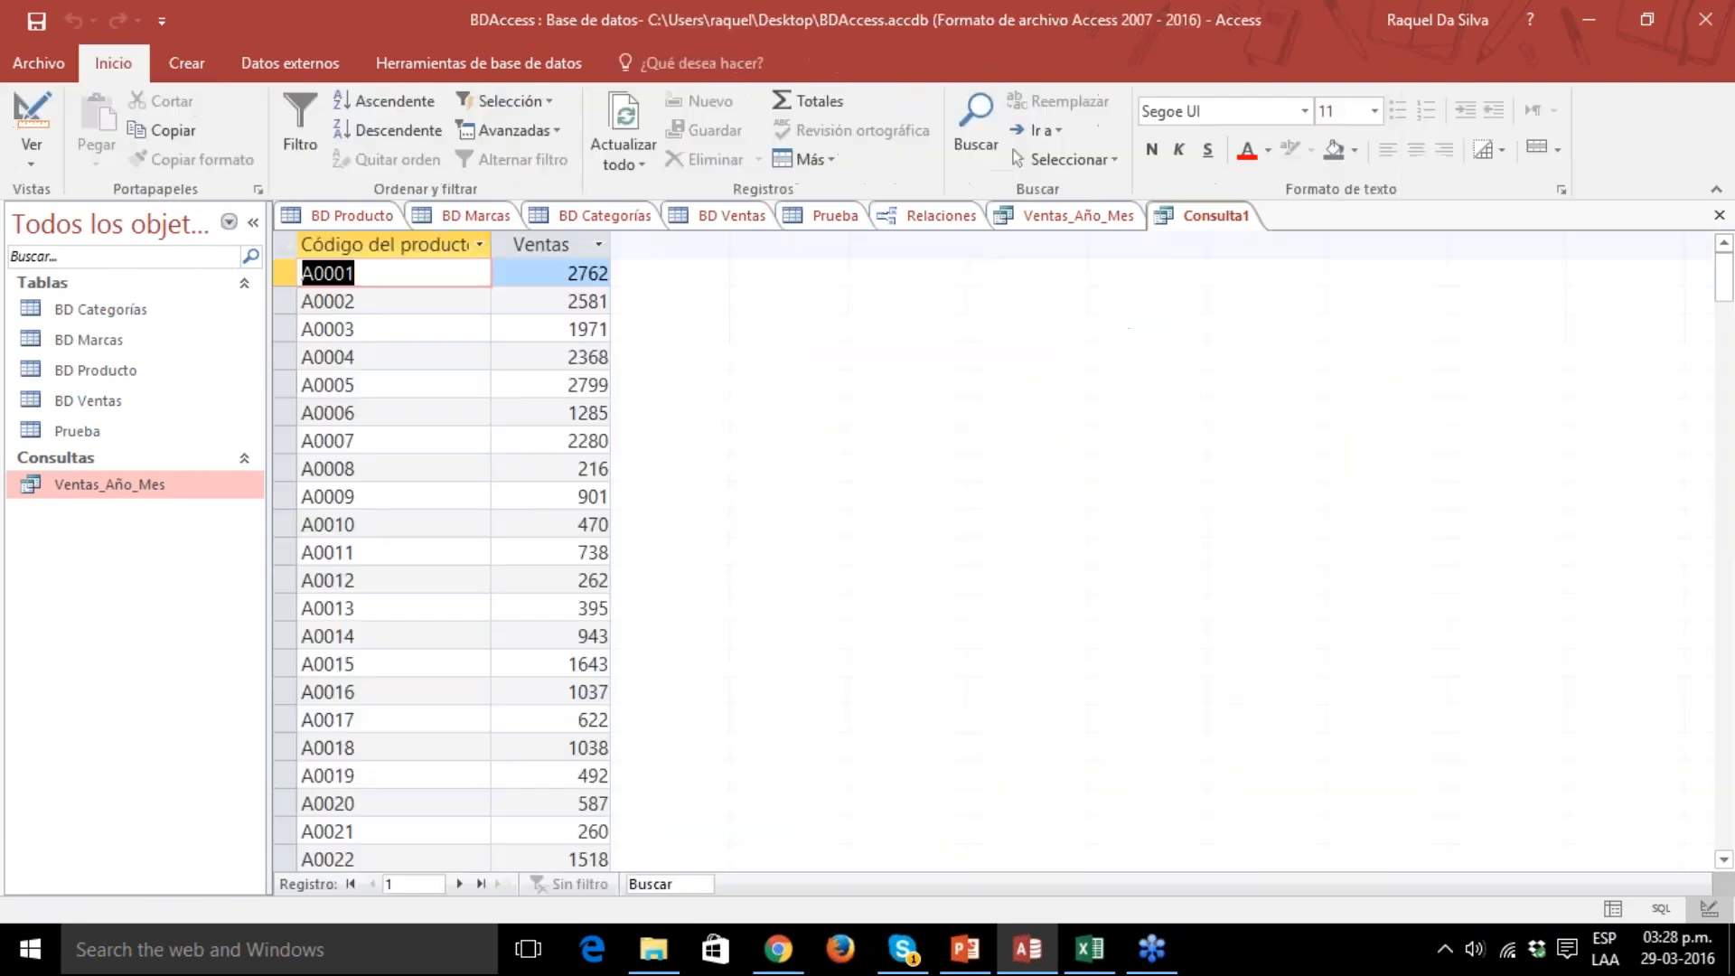
# Narrow the Código del producto and Ventas columns in the query results.
pyautogui.moveTo(613, 240); pyautogui.dragTo(705, 242)
pyautogui.moveTo(491, 242); pyautogui.dragTo(406, 243)
pyautogui.moveTo(621, 242); pyautogui.dragTo(556, 242)
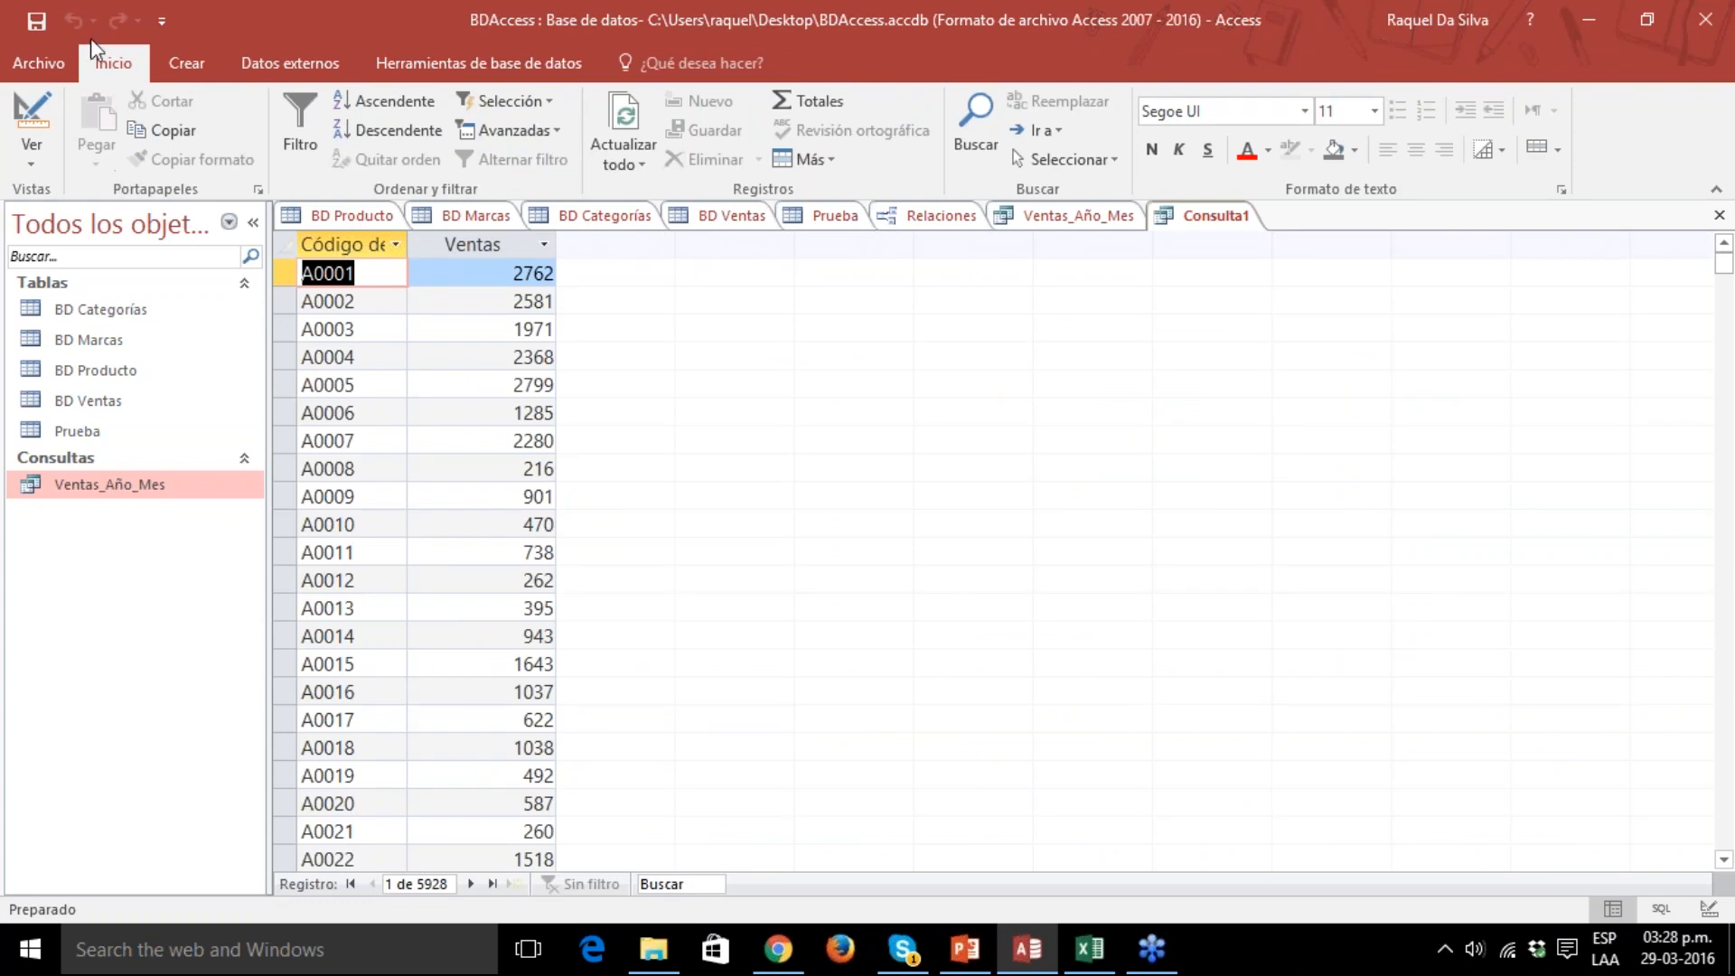
pyautogui.click(44, 62)
pyautogui.click(45, 63)
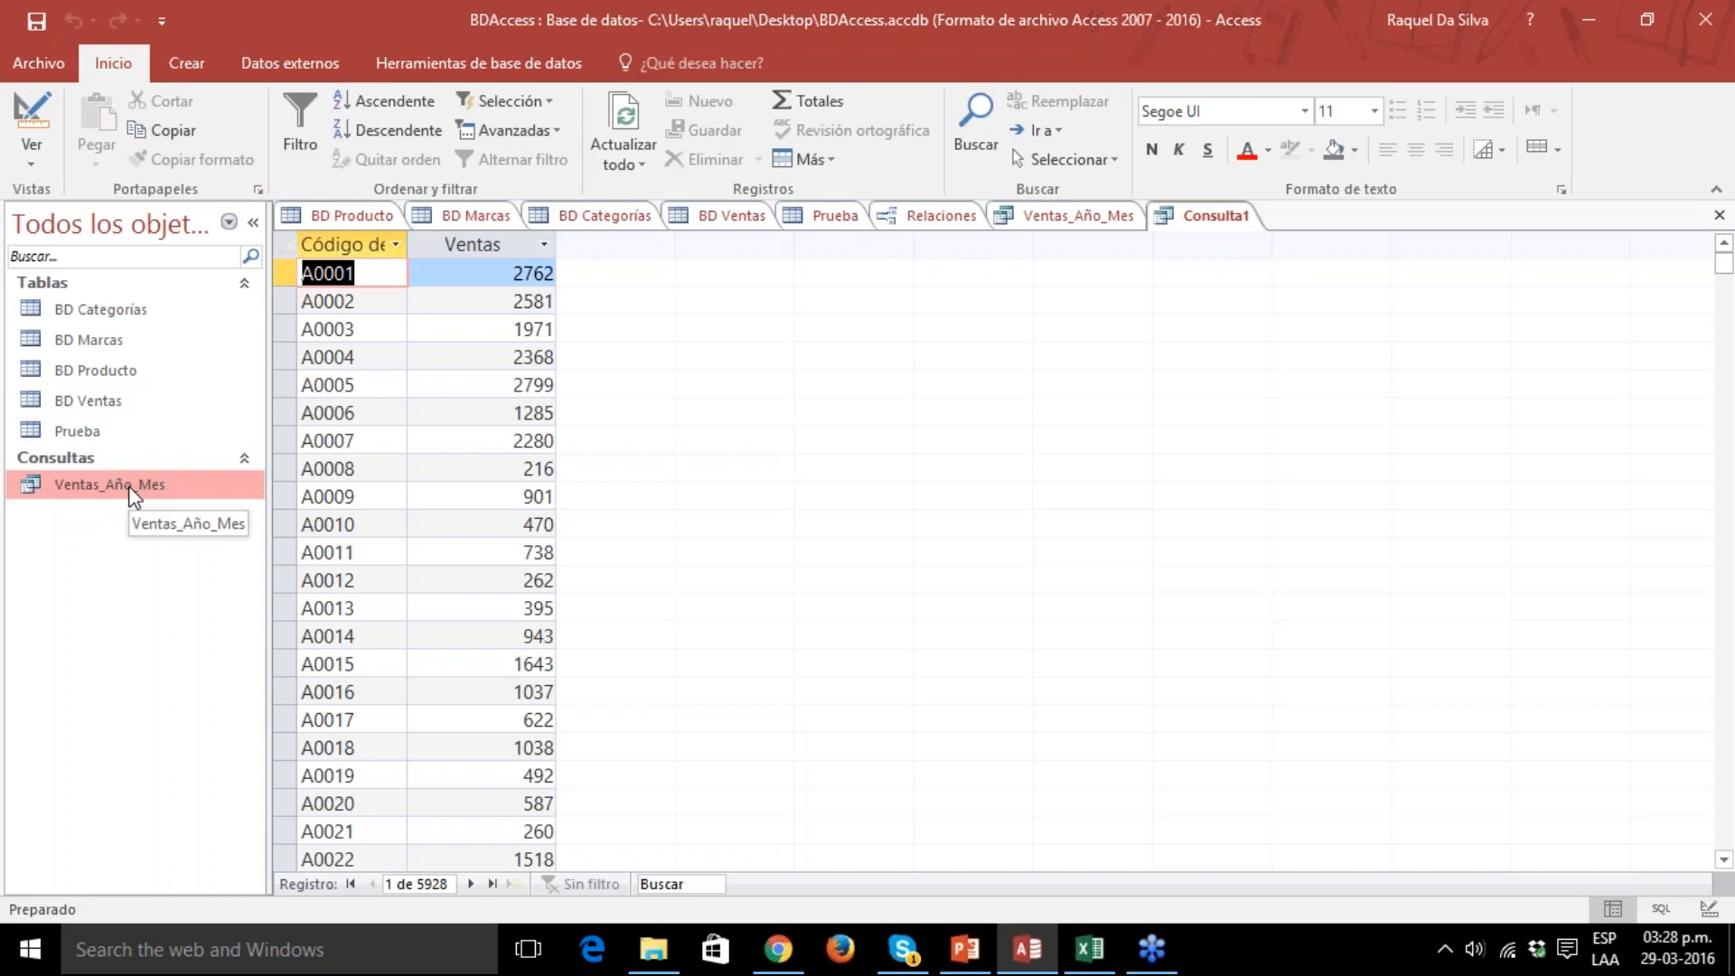
# Return to the query's design view and add the Año field from the BD Ventas table as the third column.
pyautogui.click(30, 170)
pyautogui.click(82, 310)
pyautogui.click(713, 661)
pyautogui.click(795, 662)
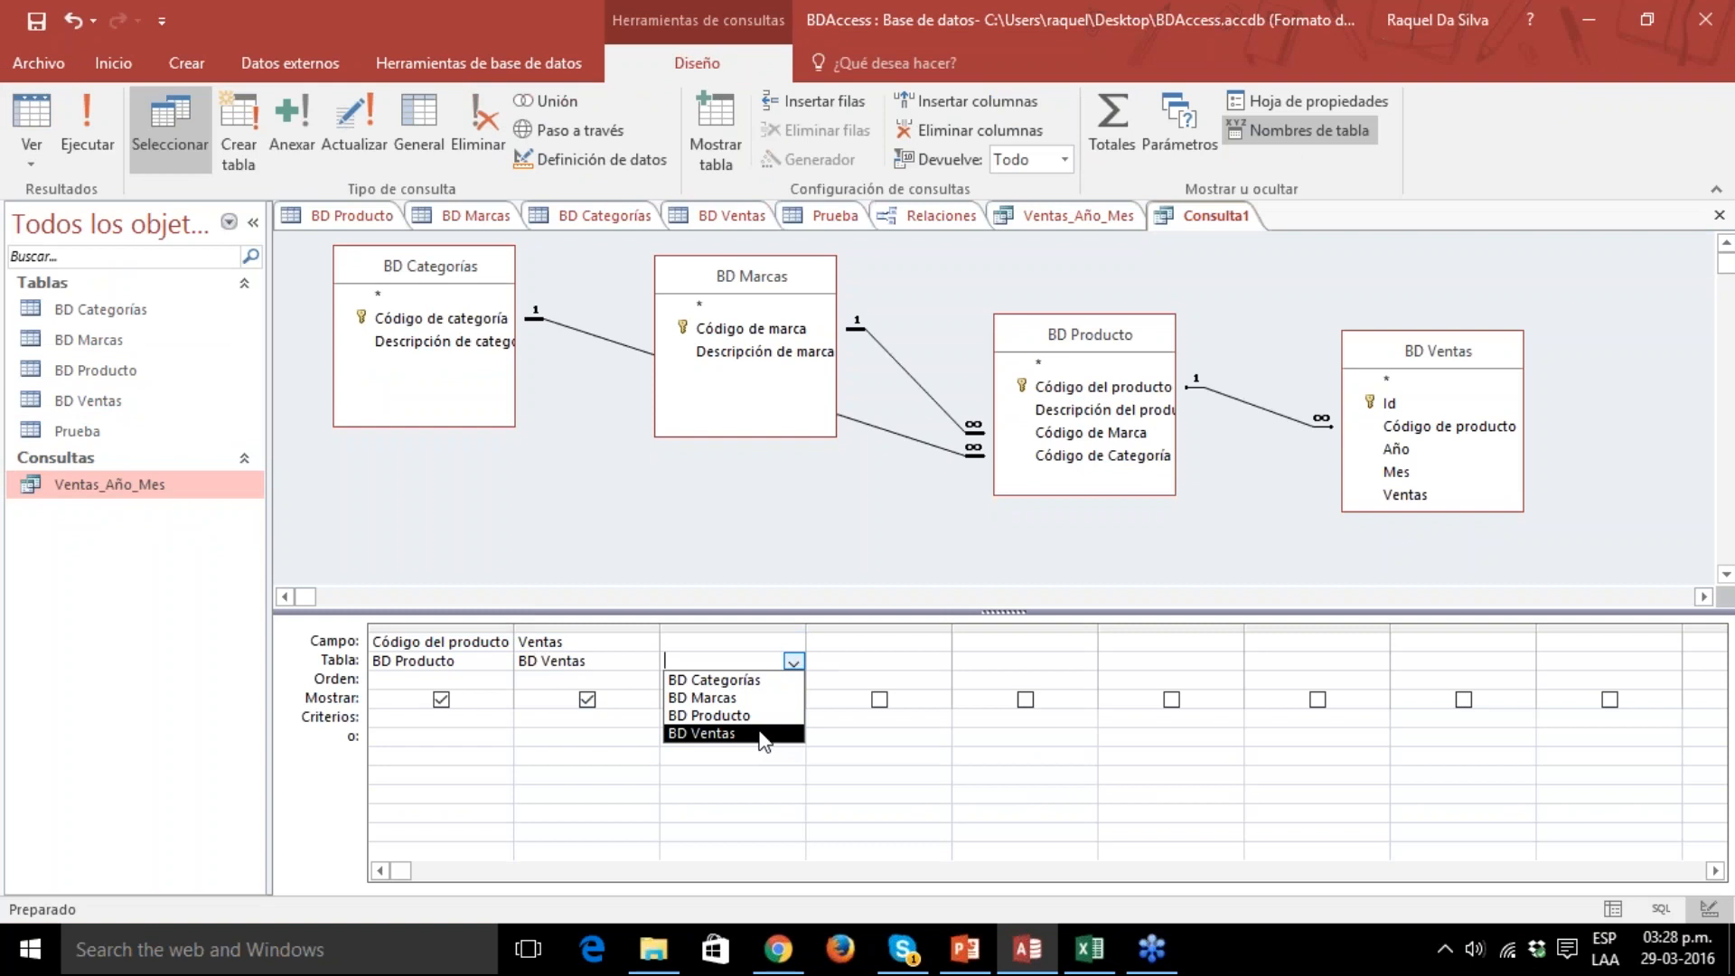
pyautogui.click(714, 733)
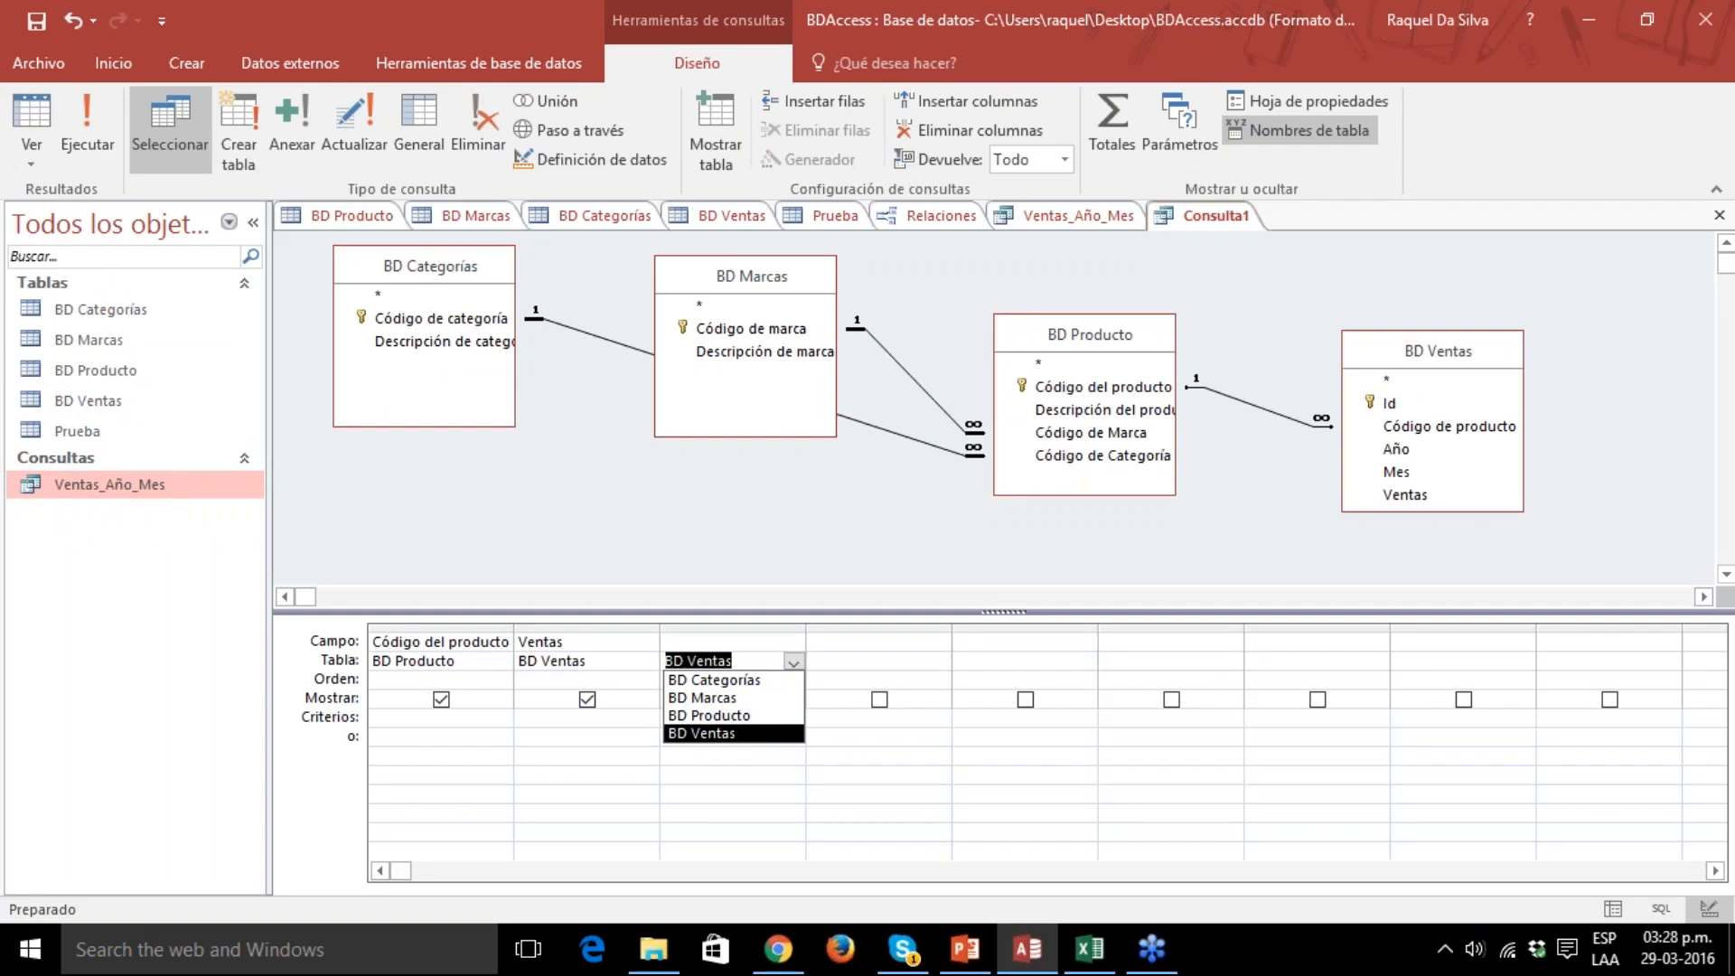
pyautogui.click(794, 642)
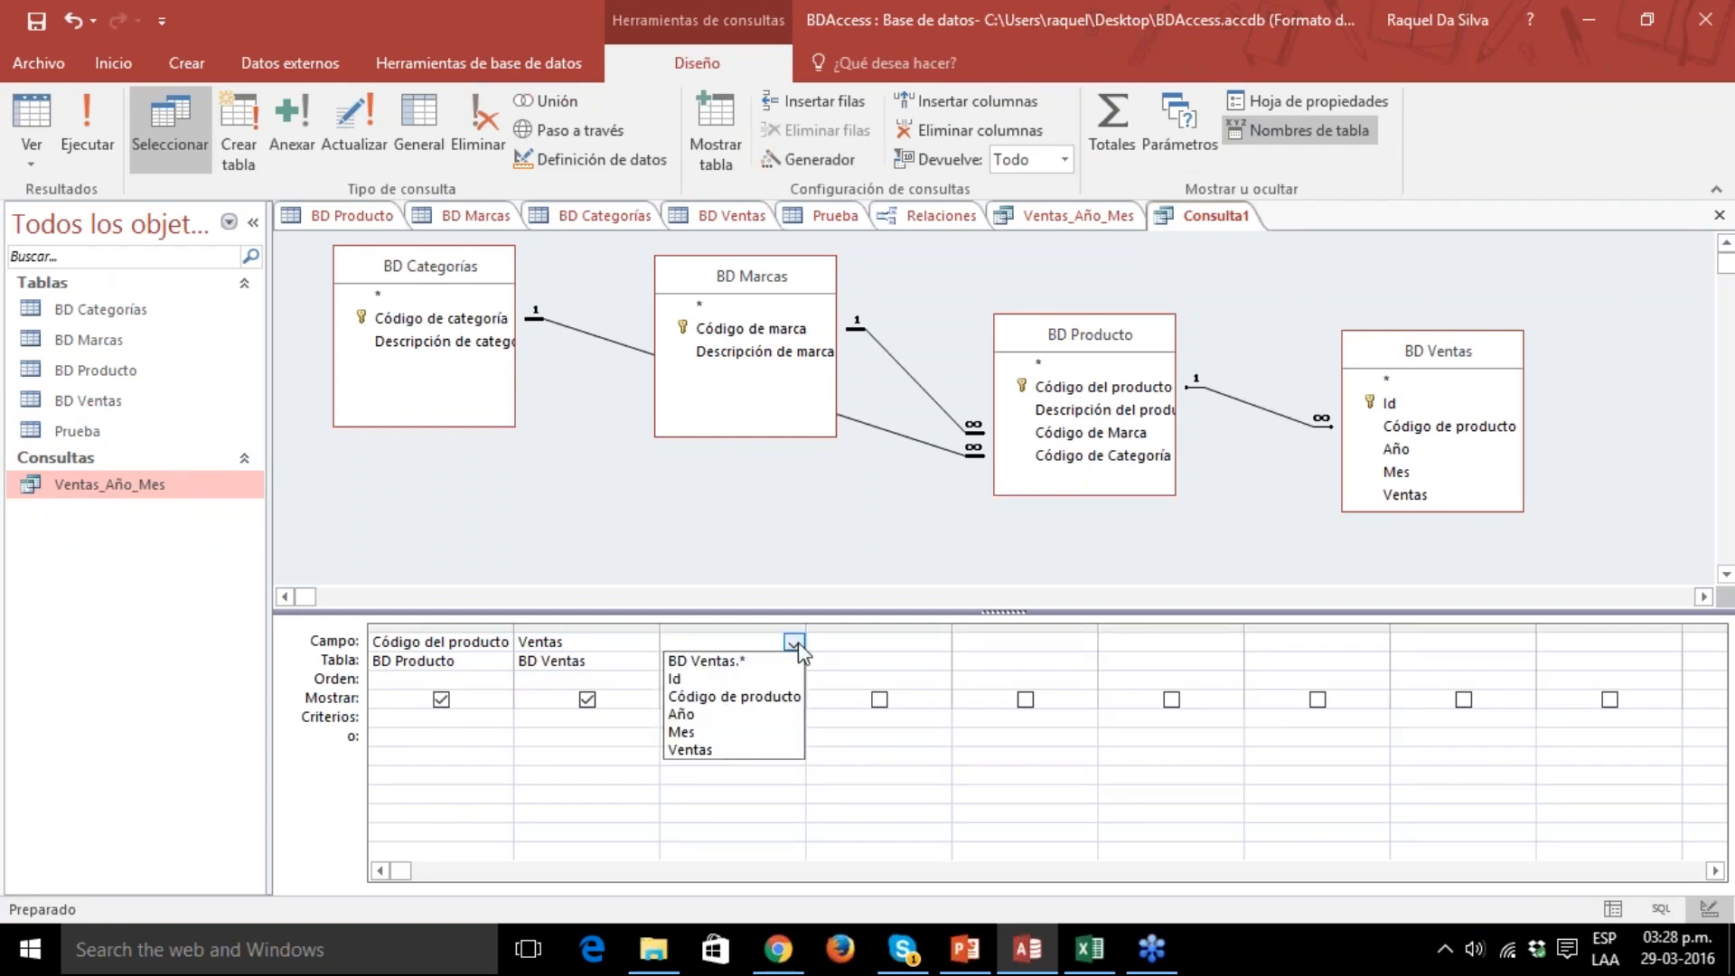
pyautogui.click(743, 714)
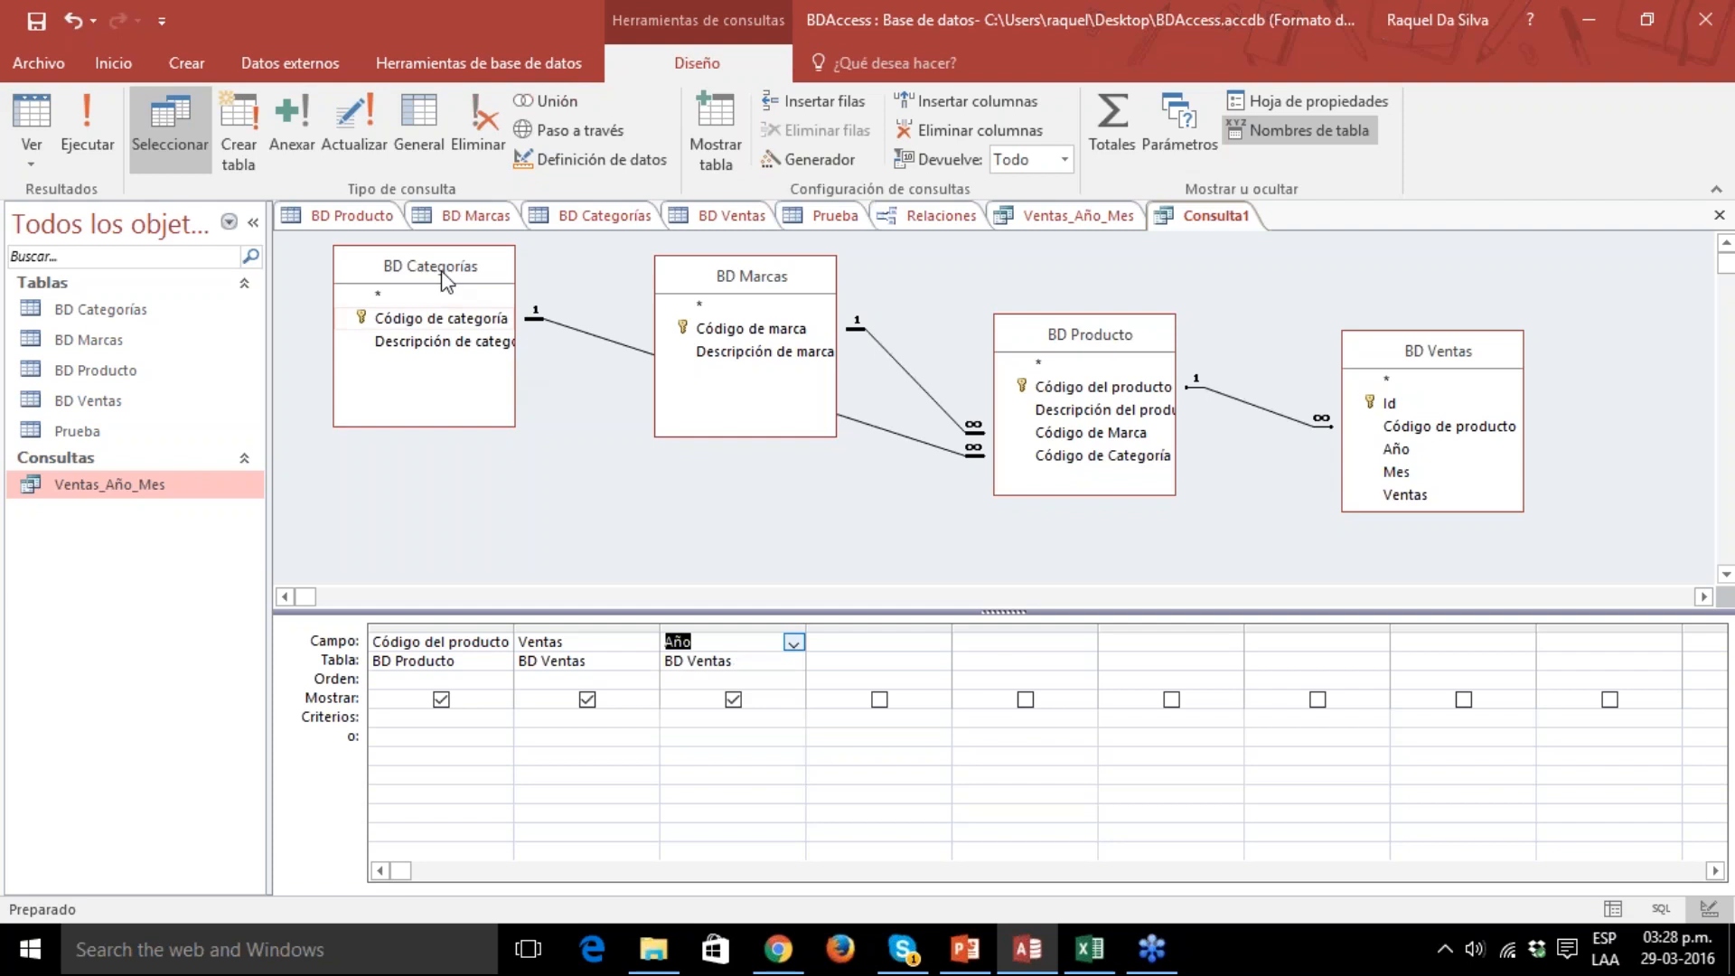
# Run the query and widen the Año column in its results.
pyautogui.click(87, 122)
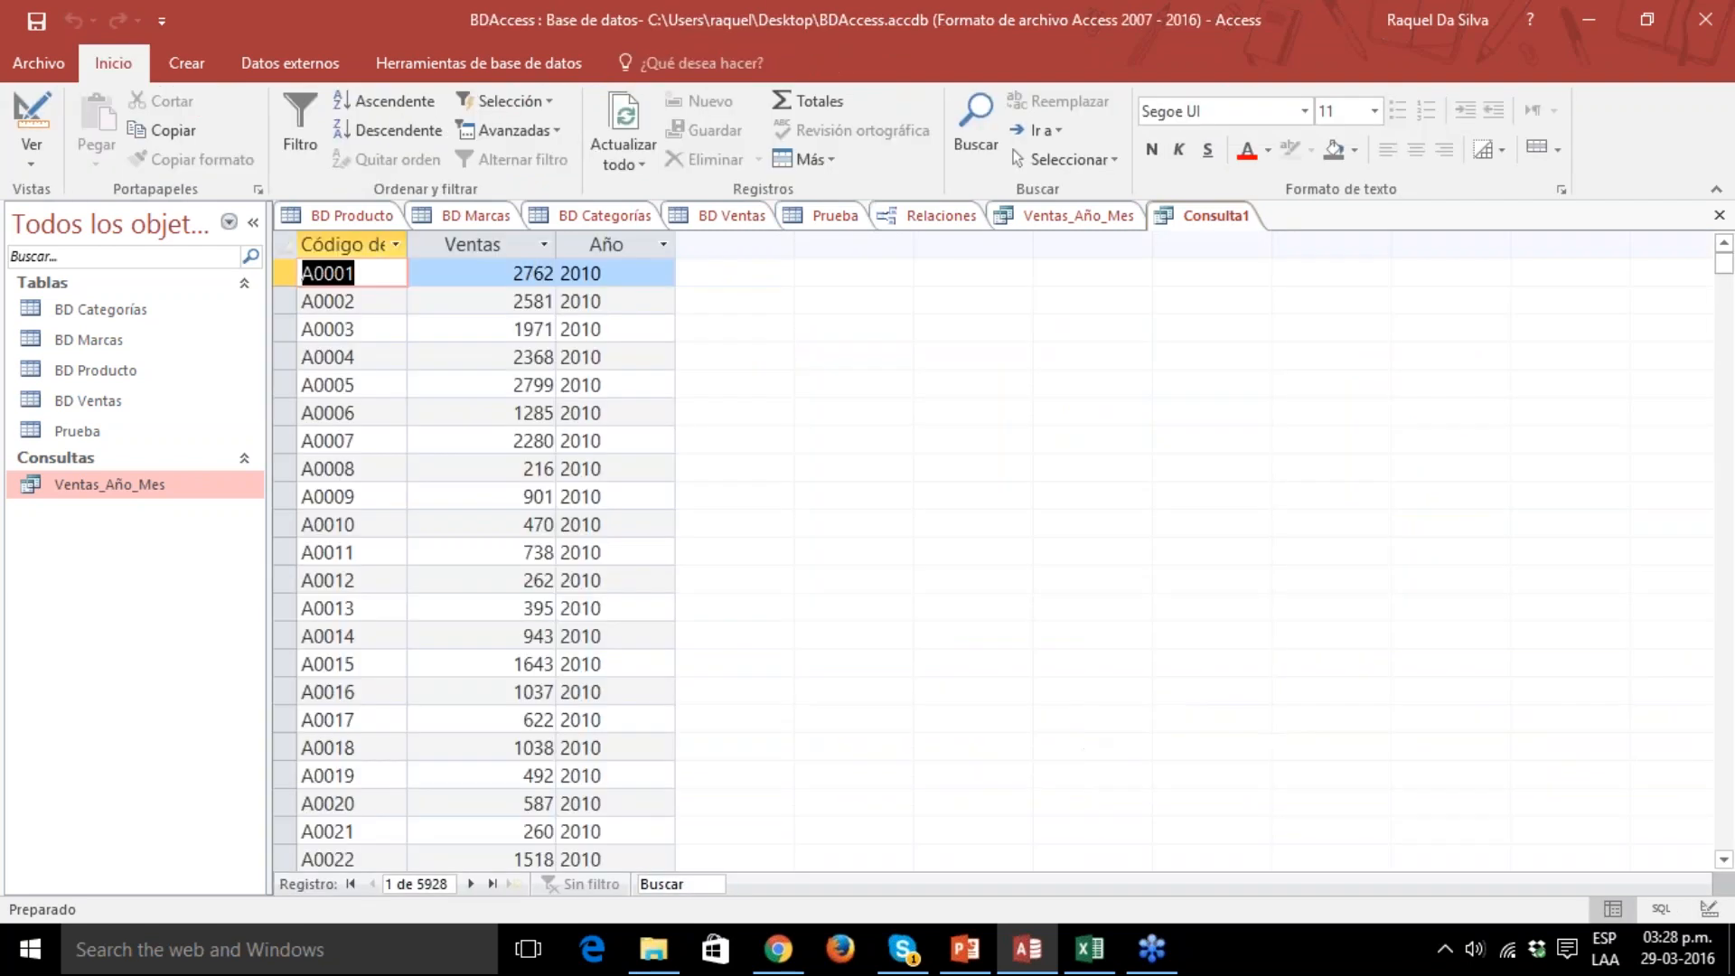
pyautogui.moveTo(676, 238); pyautogui.dragTo(745, 236)
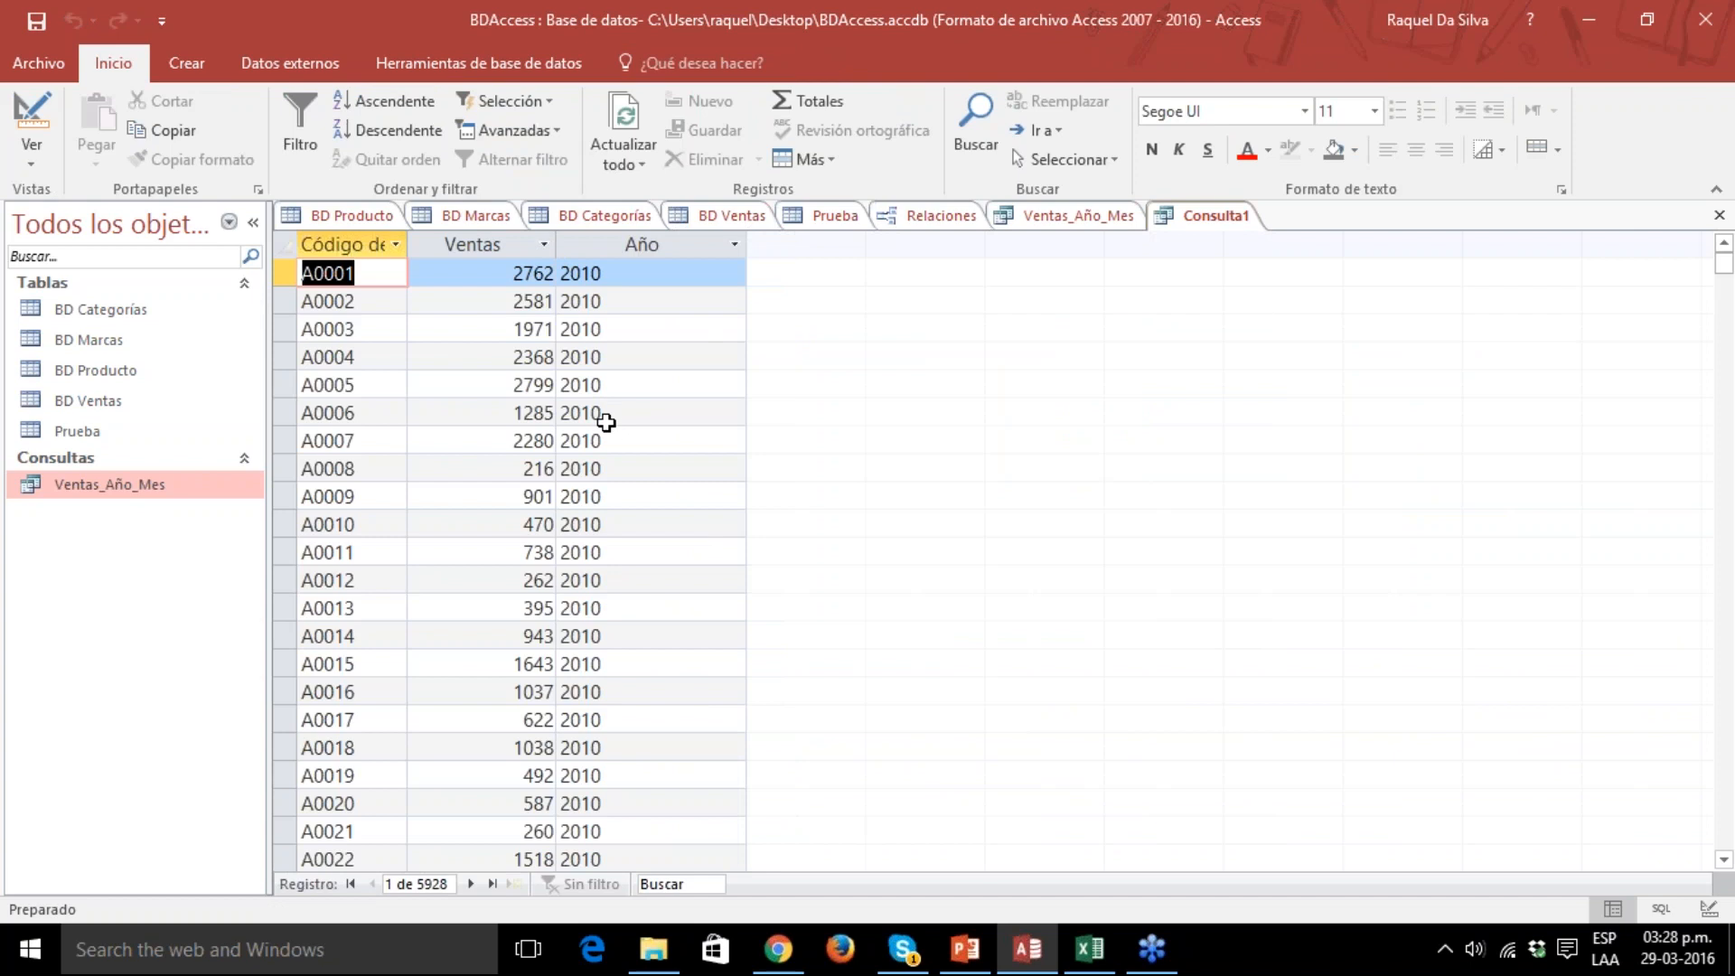
# Open the Ventas_Año_Mes query, widen its category and brand description columns, and narrow the product code, Año, Mes and Ventas columns.
pyautogui.doubleClick(147, 491)
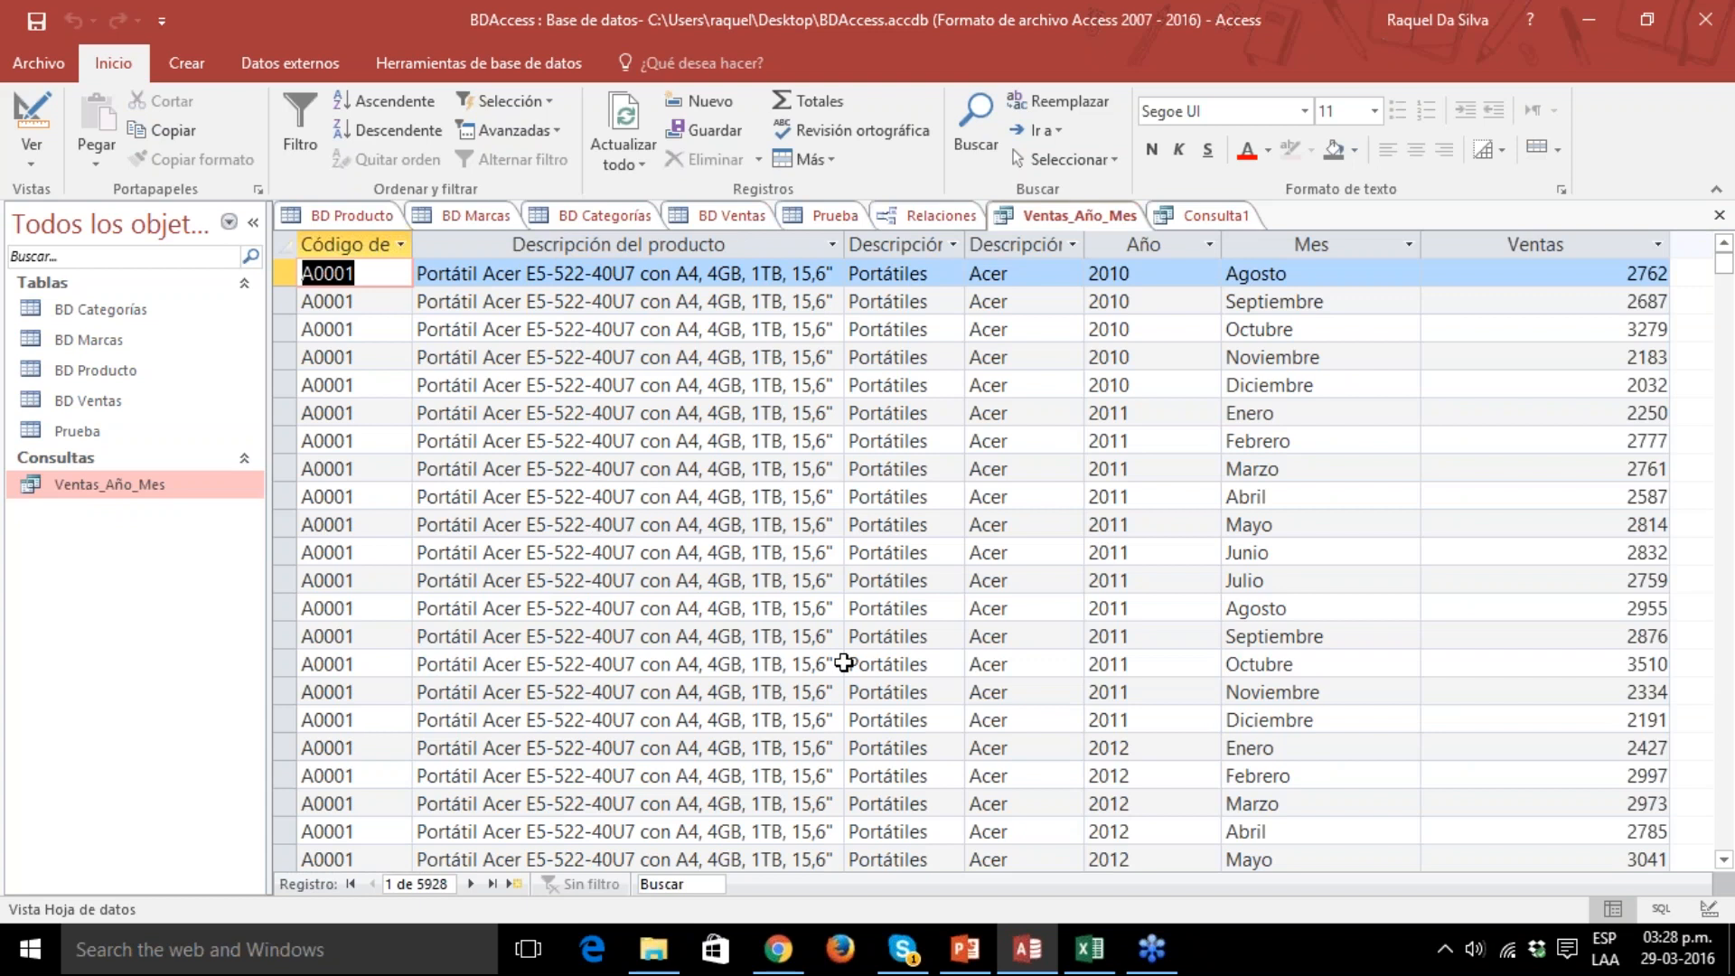
pyautogui.moveTo(412, 246); pyautogui.dragTo(375, 246)
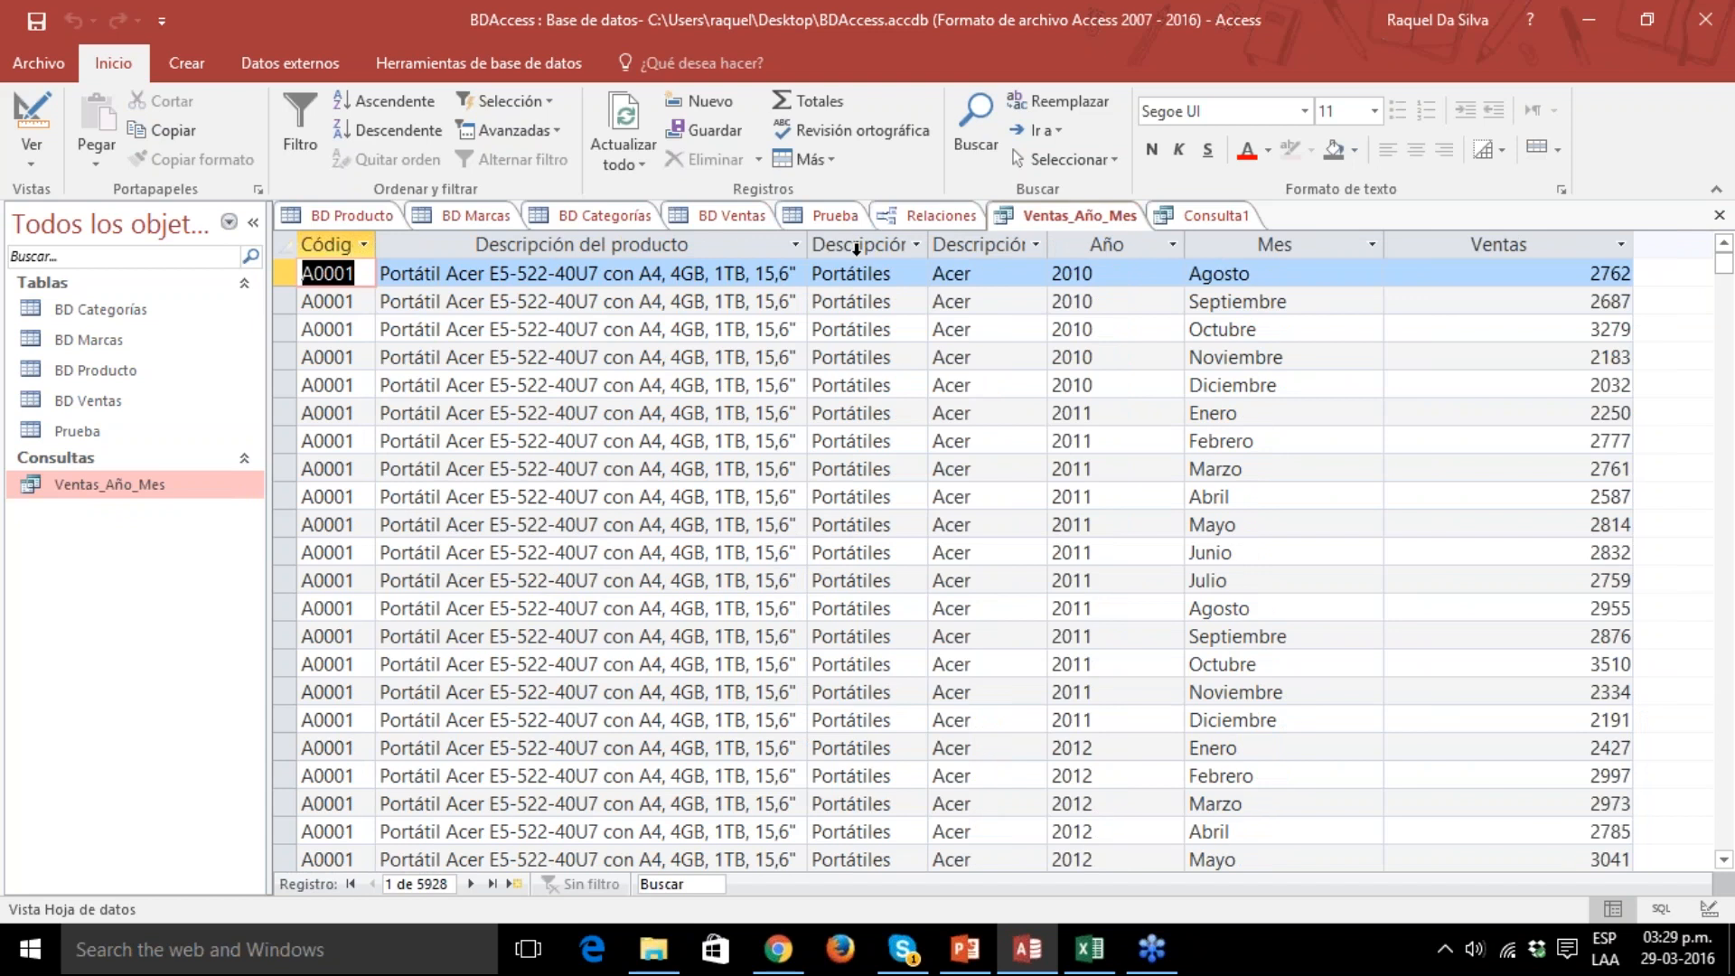
pyautogui.moveTo(930, 244)
pyautogui.mouseDown()
pyautogui.moveTo(1012, 251)
pyautogui.moveTo(955, 246)
pyautogui.mouseUp()
pyautogui.moveTo(1072, 249)
pyautogui.mouseDown()
pyautogui.moveTo(1144, 252)
pyautogui.moveTo(1092, 246)
pyautogui.mouseUp()
pyautogui.moveTo(1218, 245); pyautogui.dragTo(1202, 246)
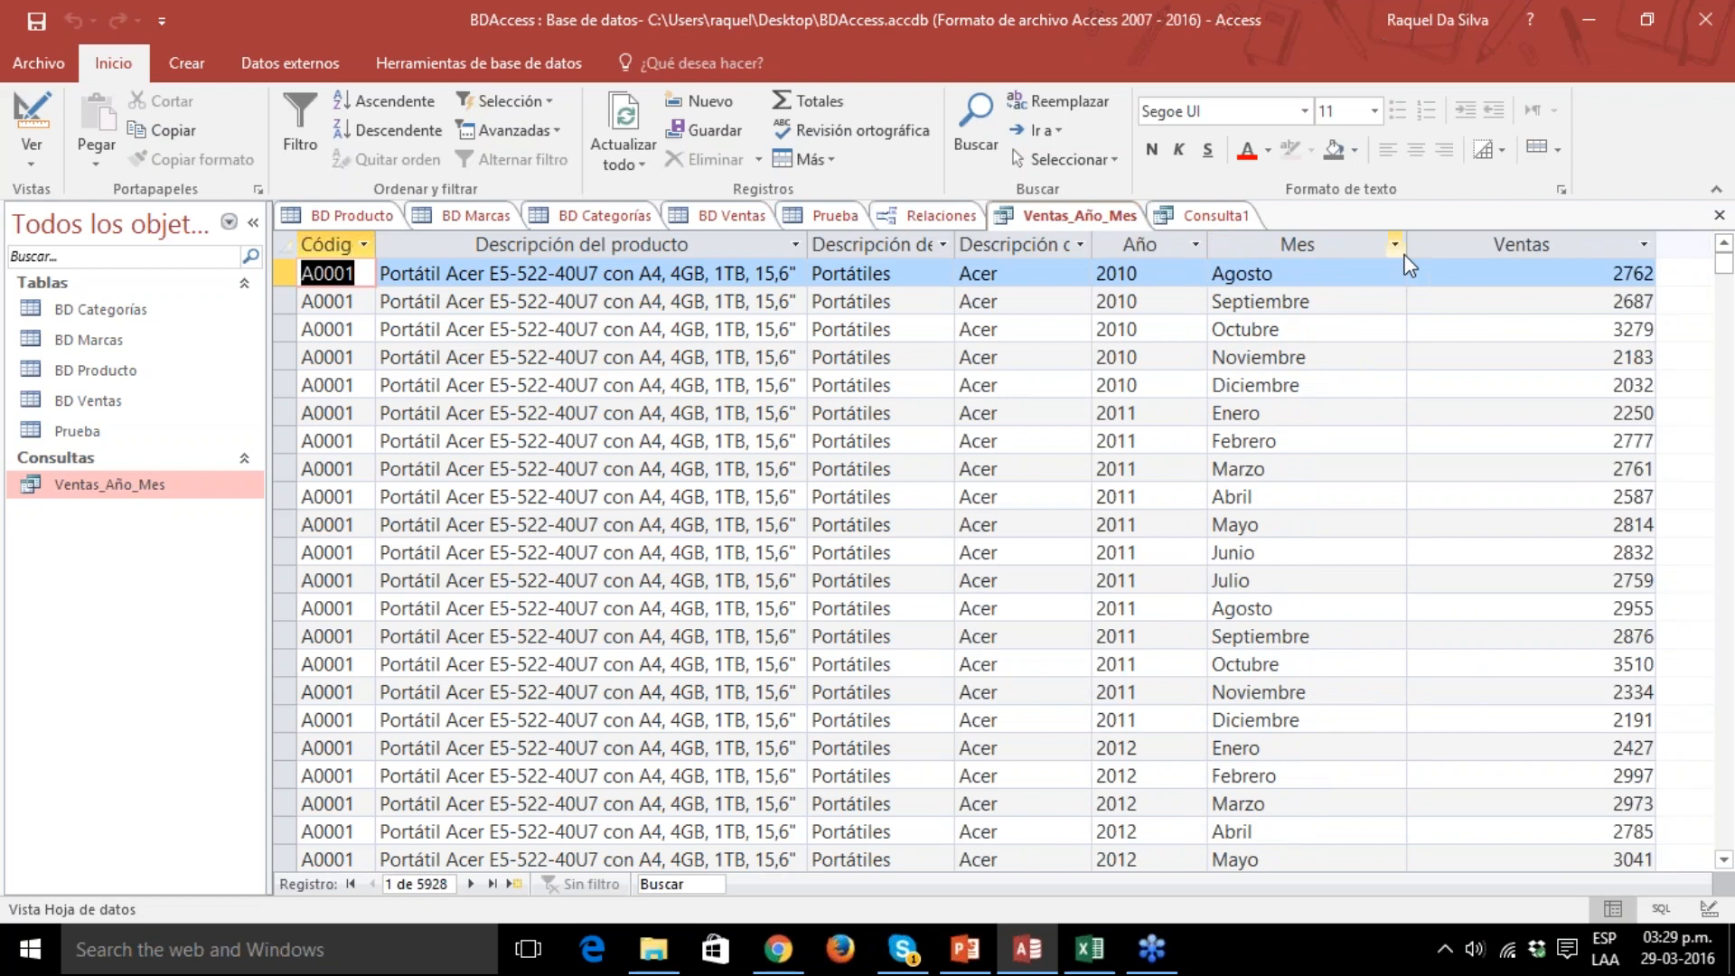
pyautogui.moveTo(1407, 246); pyautogui.dragTo(1364, 246)
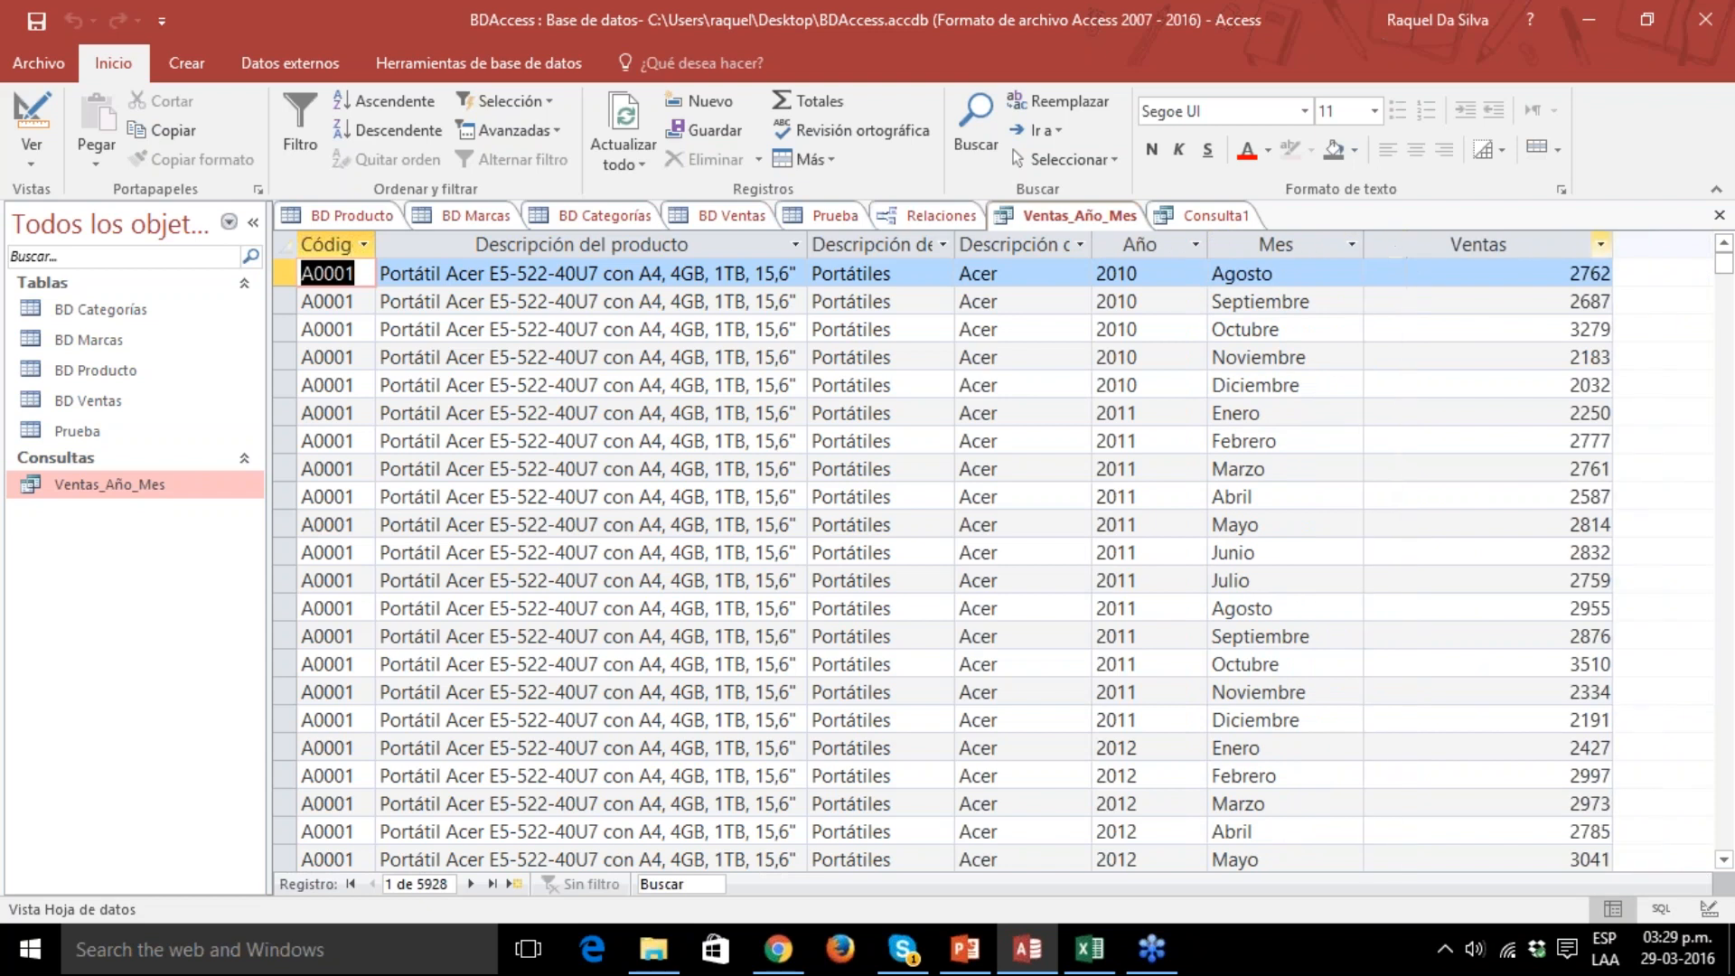
pyautogui.moveTo(1613, 245); pyautogui.dragTo(1470, 245)
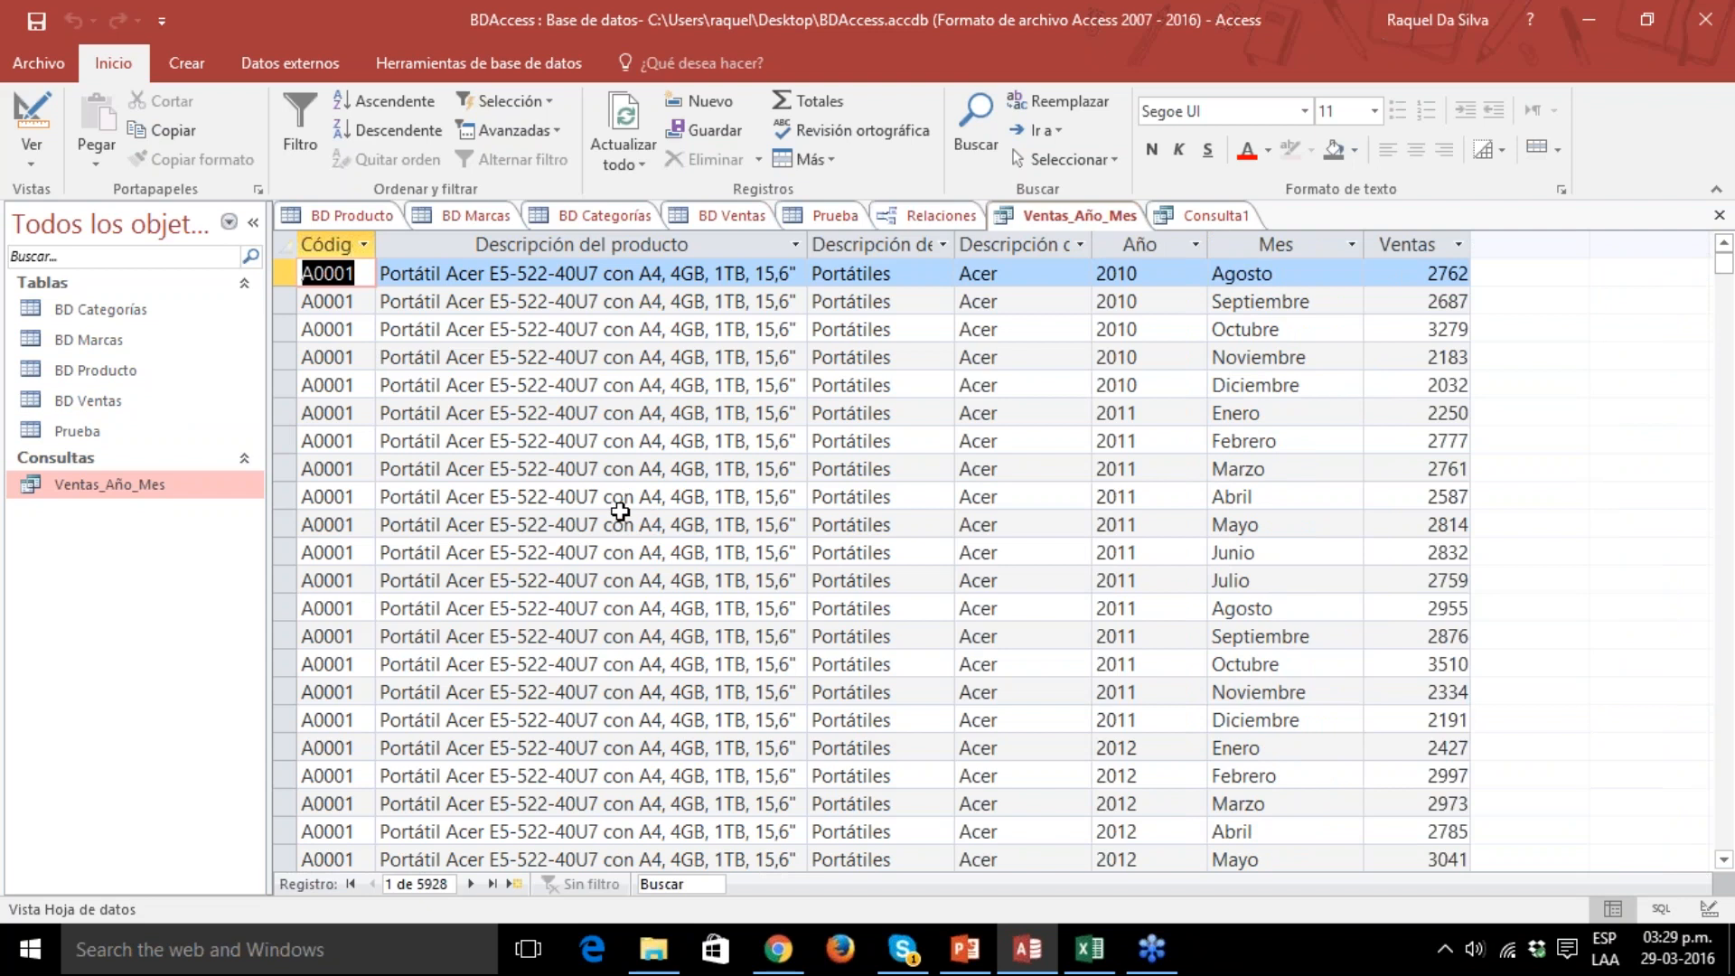
# In the BD Categorías table, inspect the products under Portátiles and the sales records of product A0001, then collapse both levels.
pyautogui.click(100, 314)
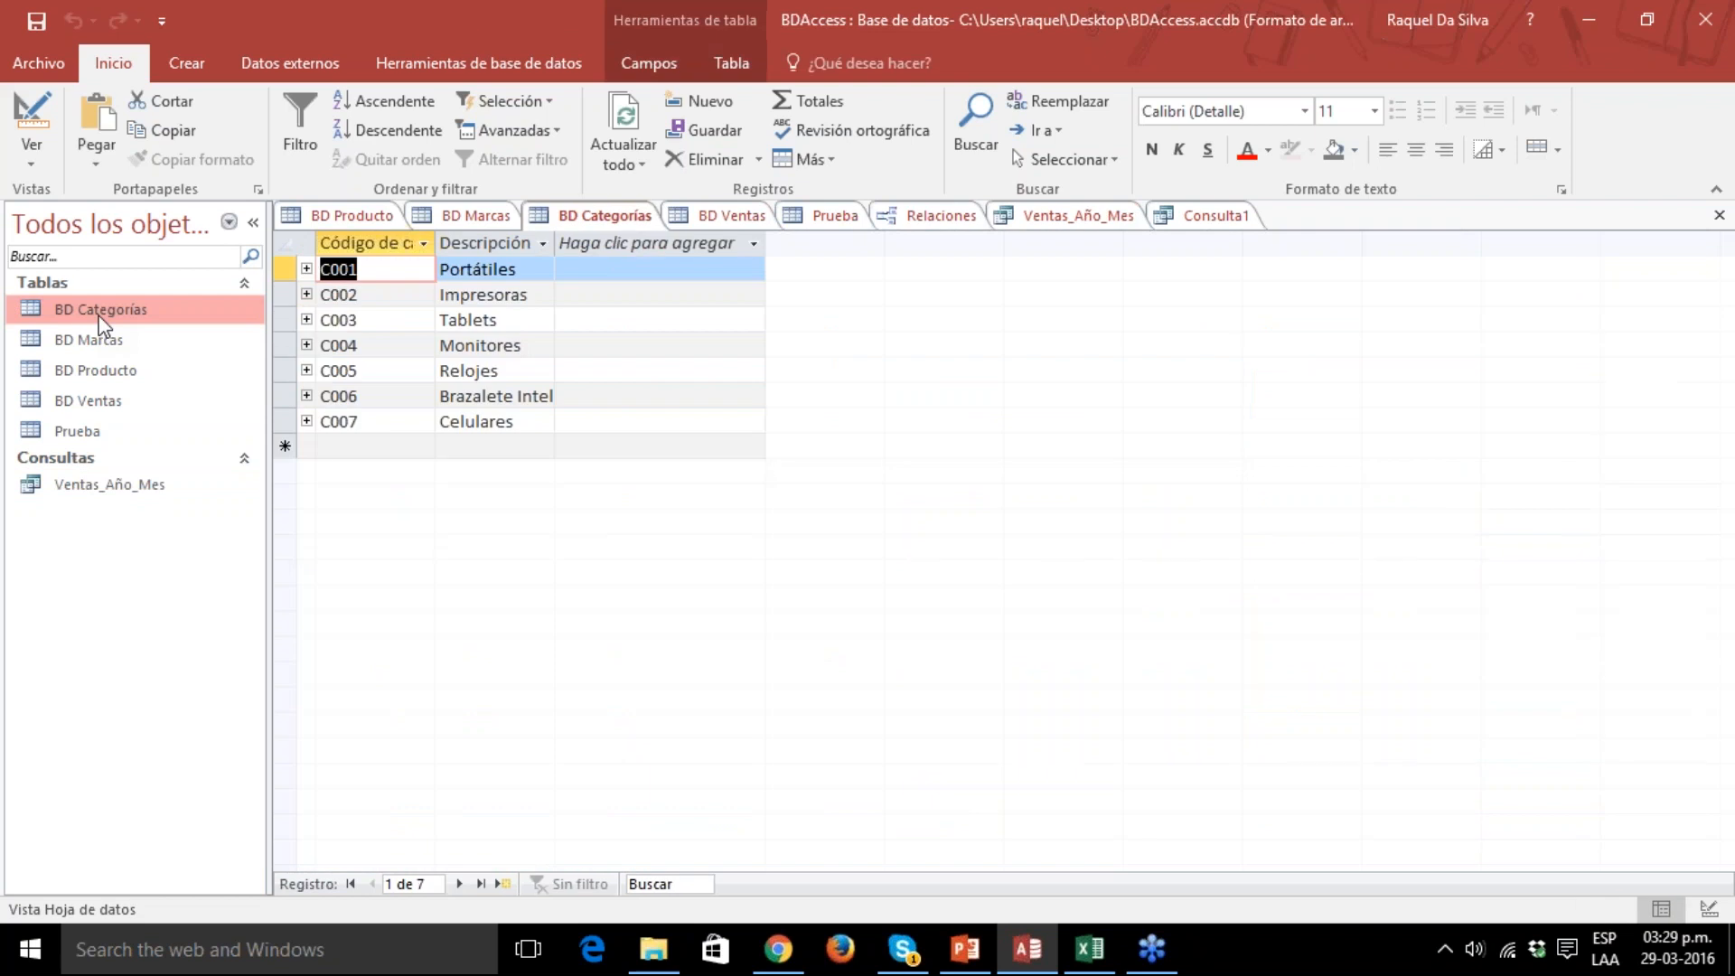
pyautogui.click(306, 269)
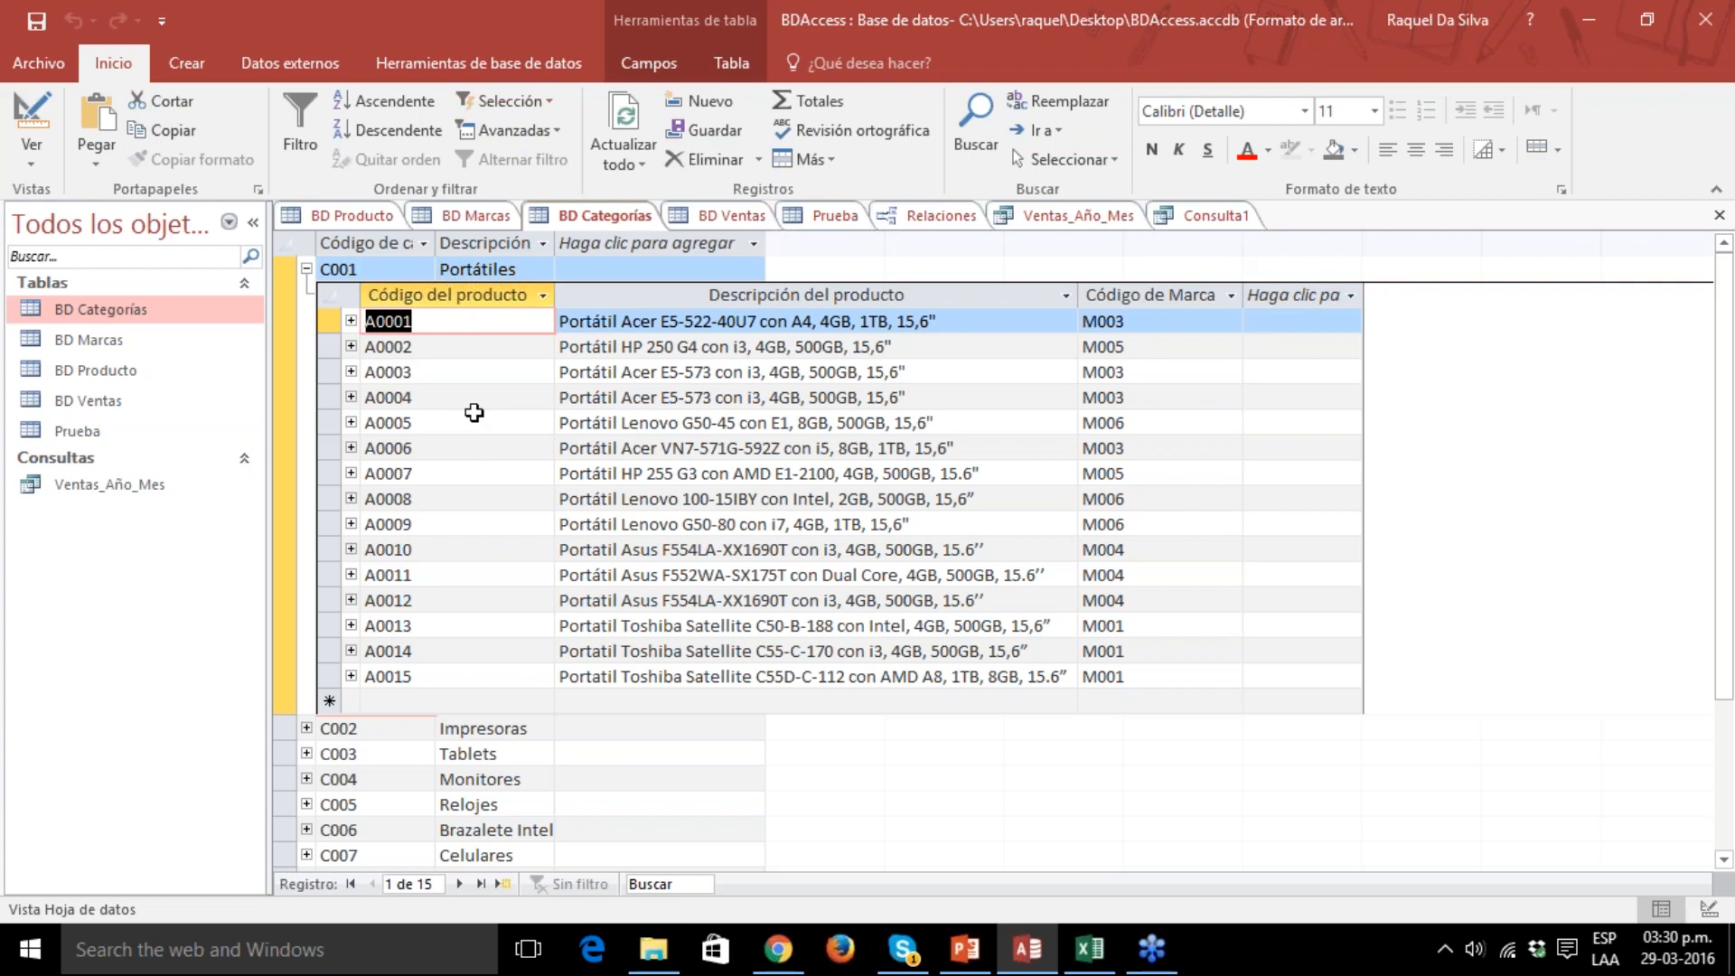
pyautogui.click(350, 321)
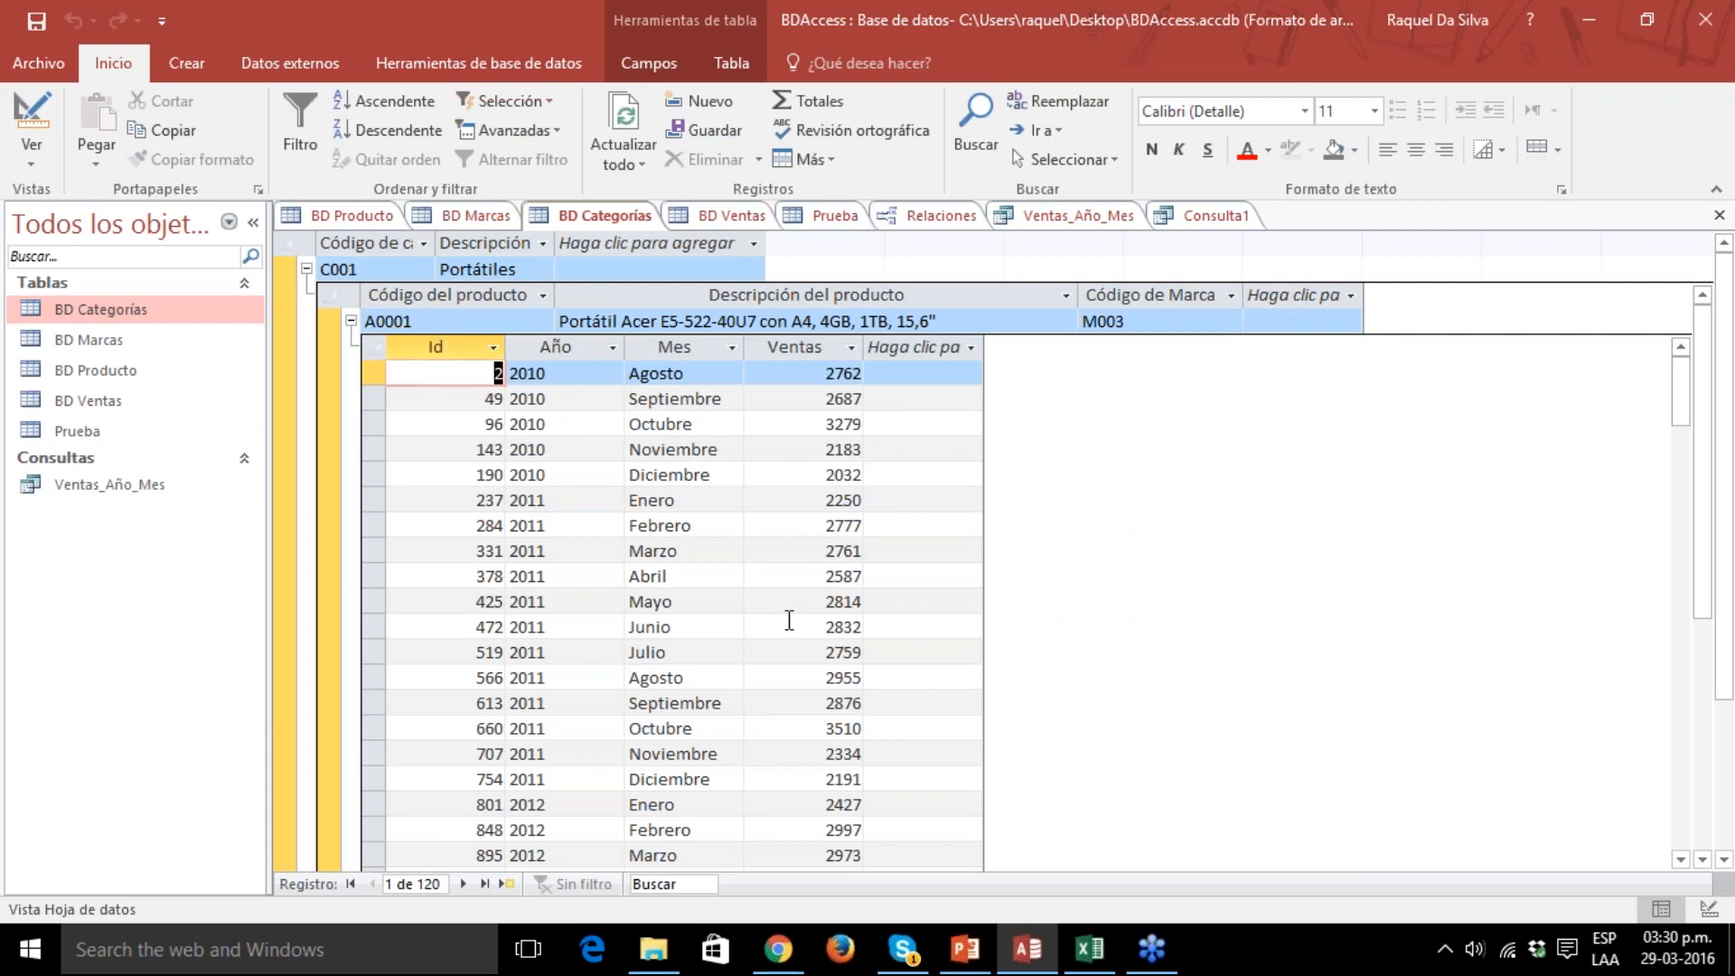
pyautogui.click(351, 321)
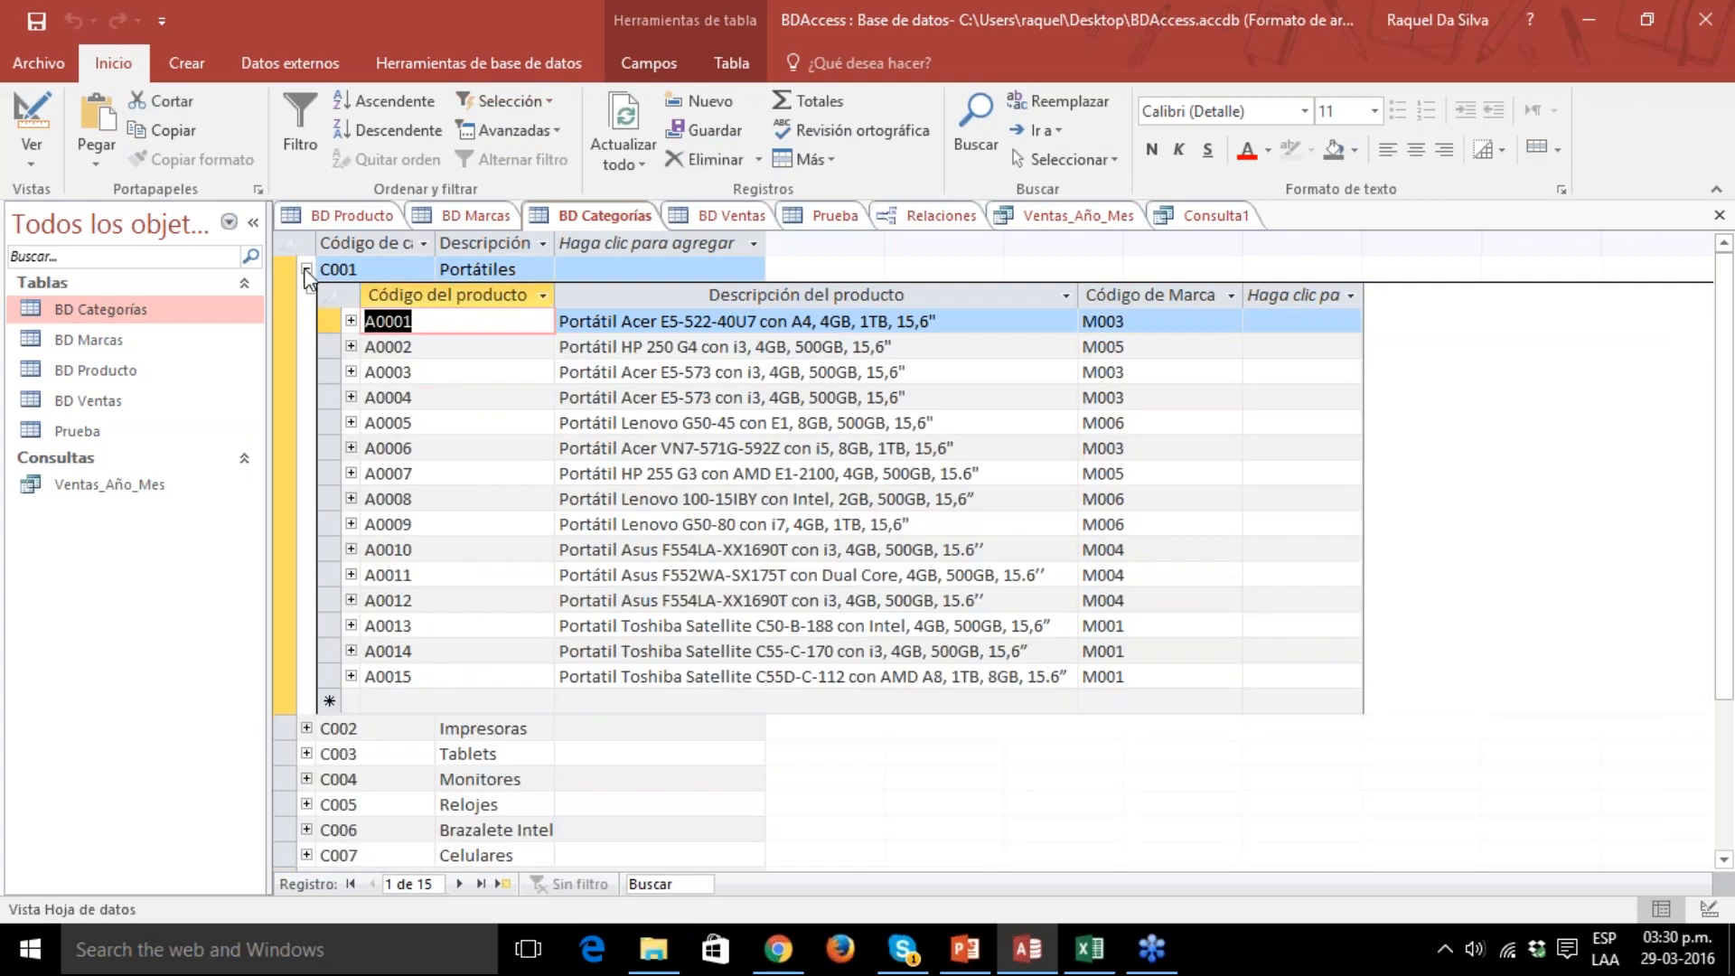
pyautogui.click(306, 268)
# Open the BD Producto table and inspect the related sales records of product A0001, then collapse them.
pyautogui.click(88, 348)
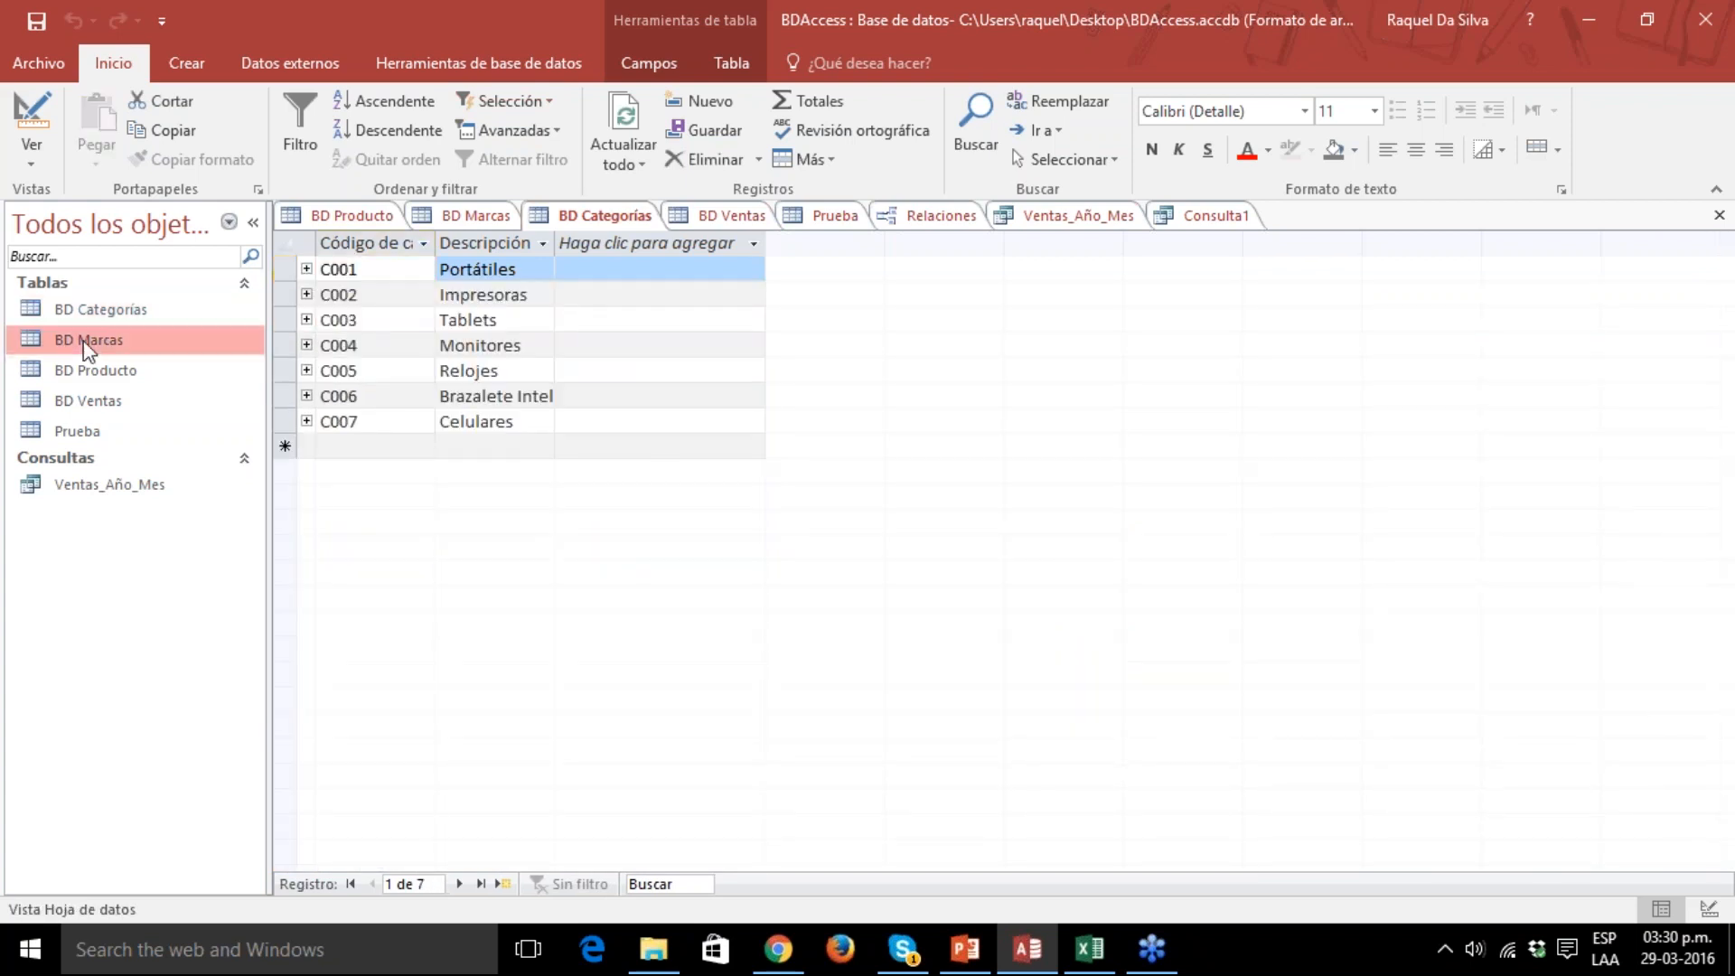
pyautogui.click(116, 378)
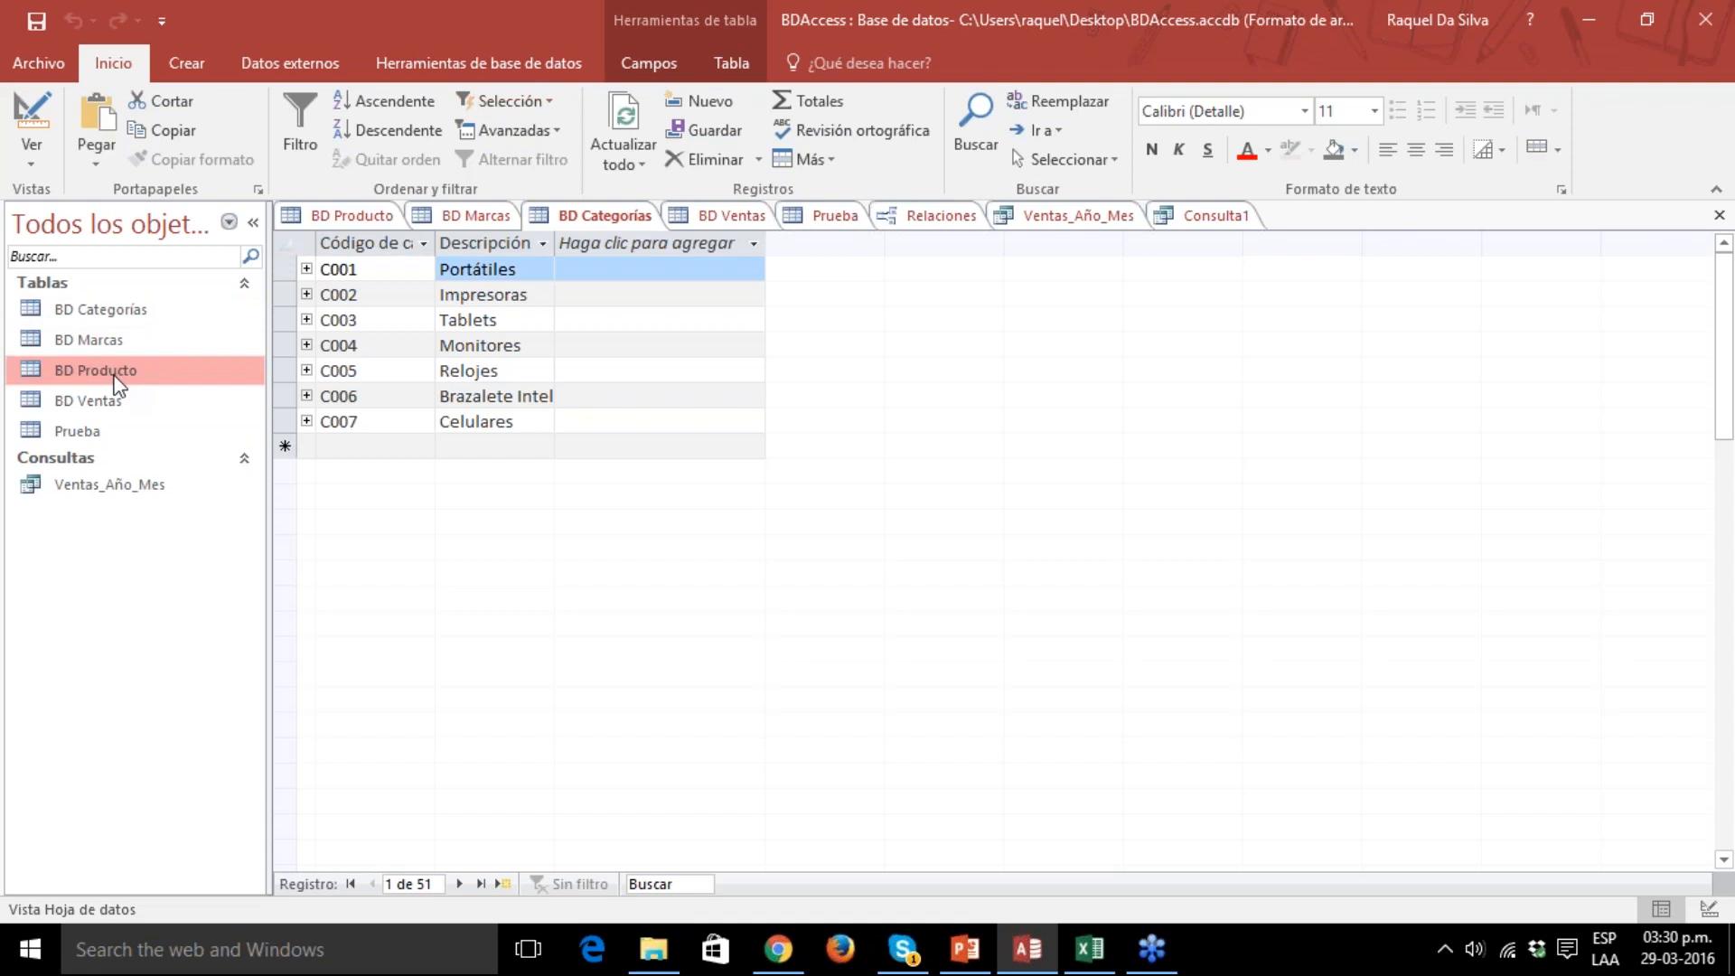
pyautogui.doubleClick(116, 378)
pyautogui.click(307, 269)
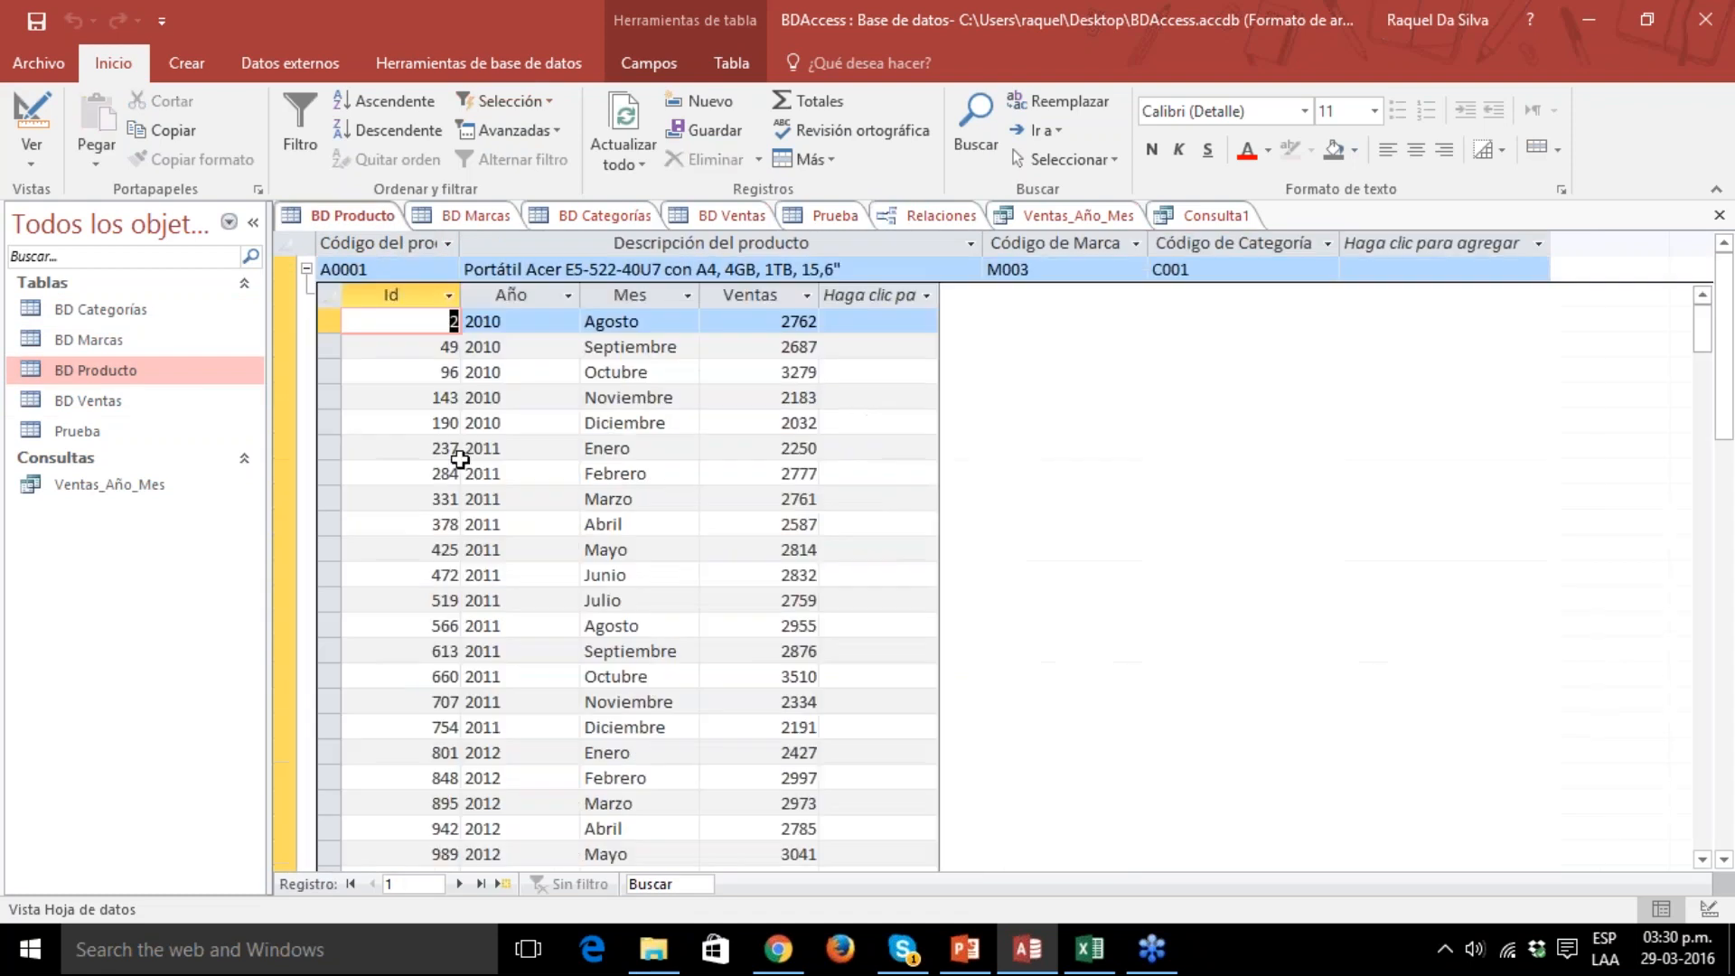
pyautogui.click(306, 268)
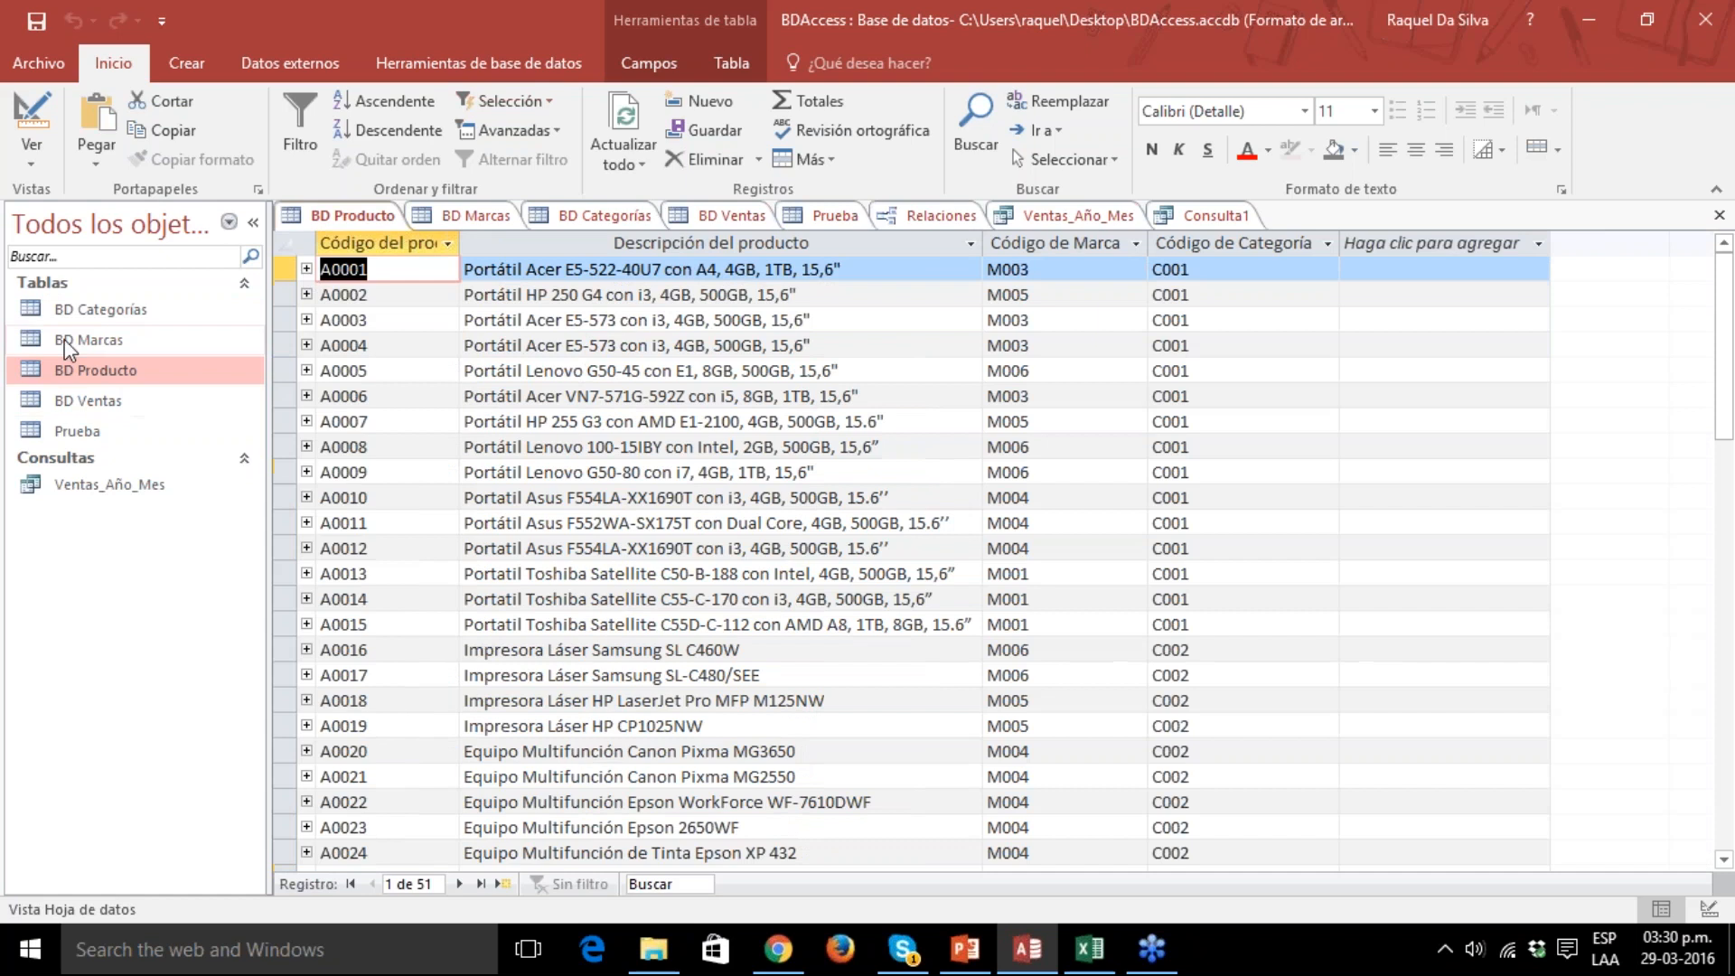
# Examine the products related to Toshiba in the BD Marcas table, and compare that table with BD Producto.
pyautogui.doubleClick(88, 340)
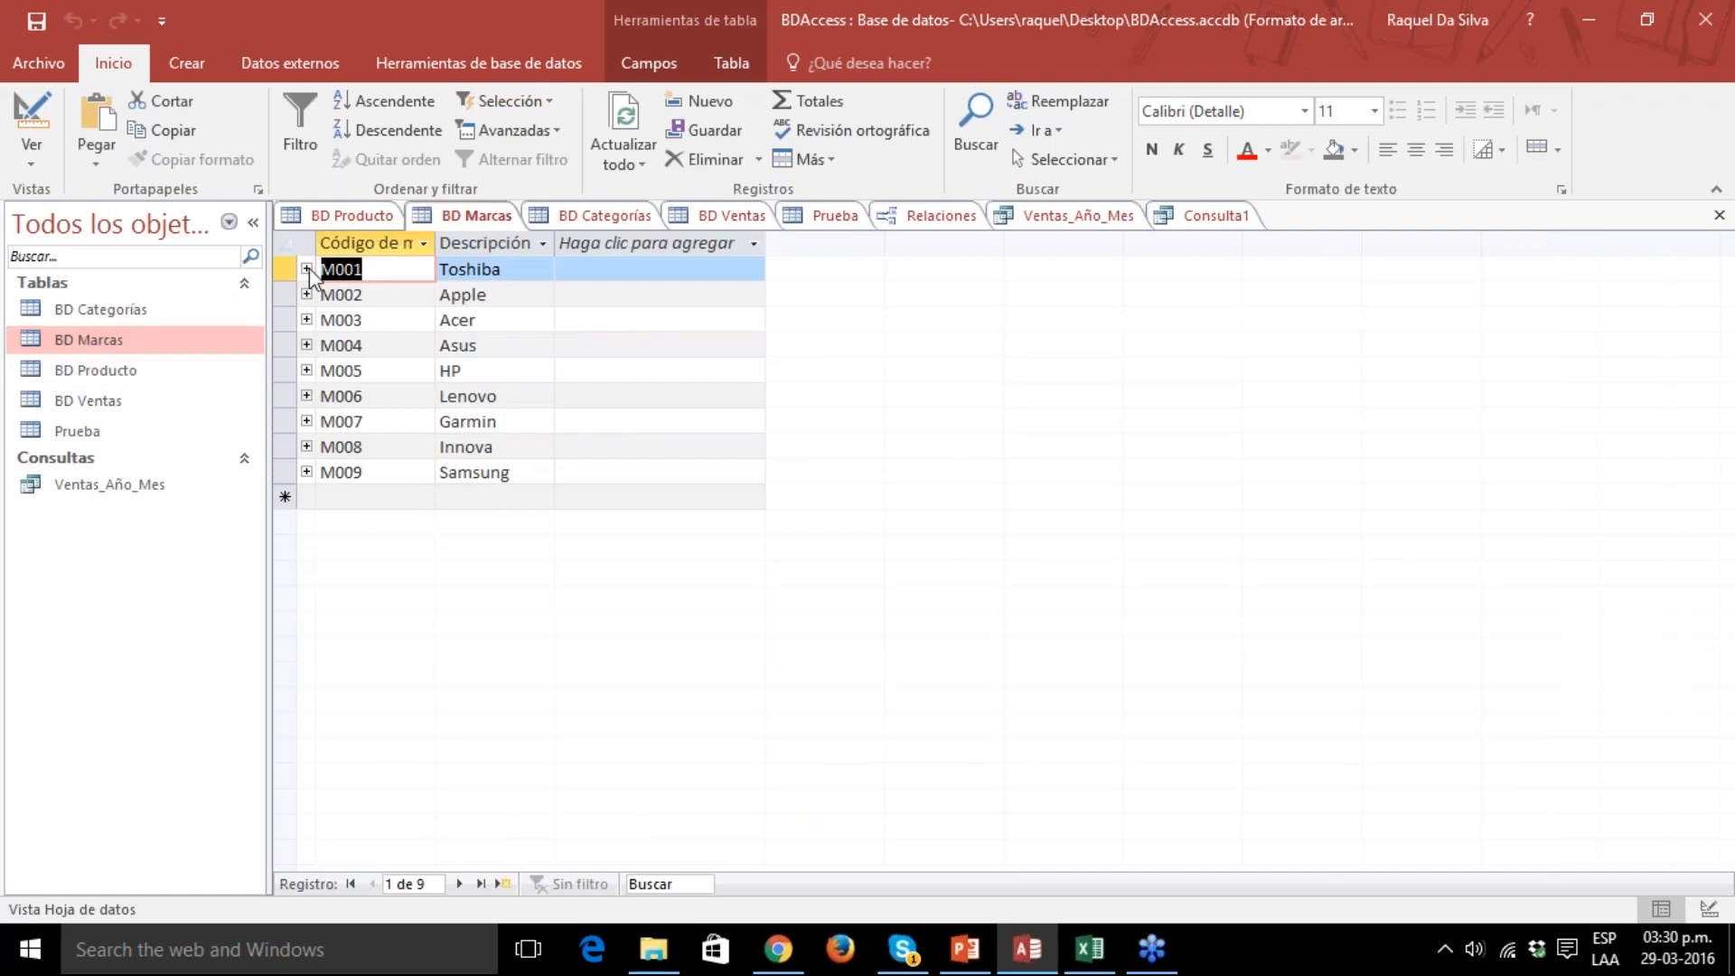
pyautogui.click(307, 268)
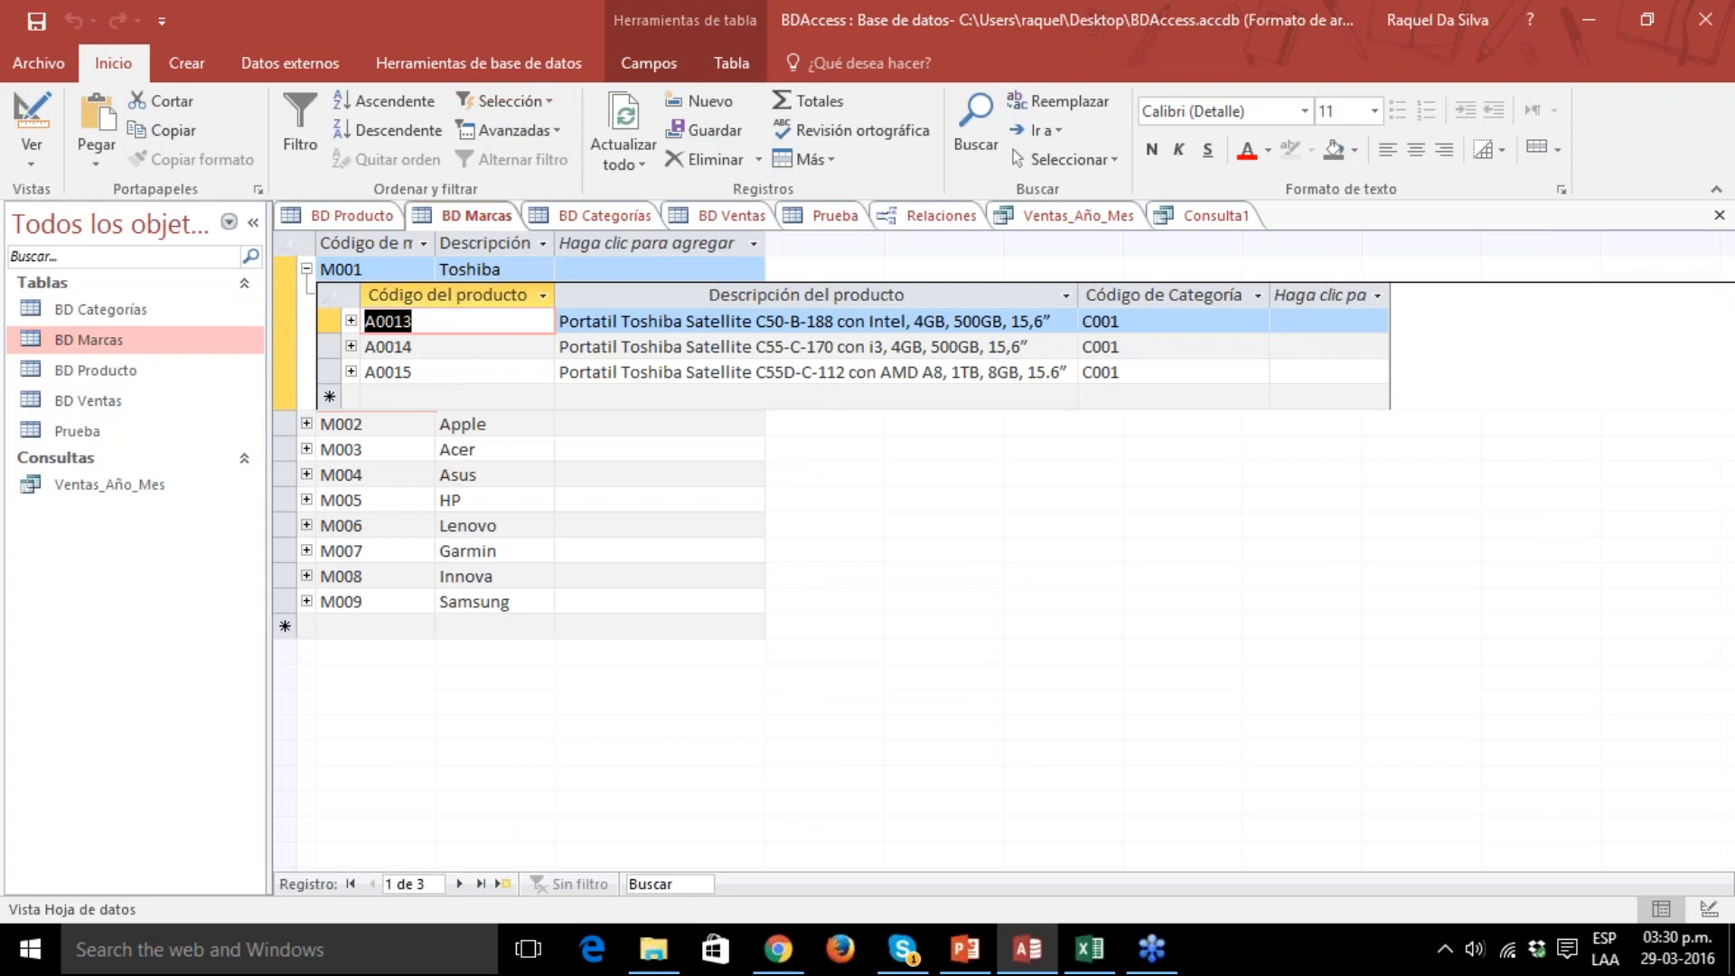
pyautogui.click(306, 269)
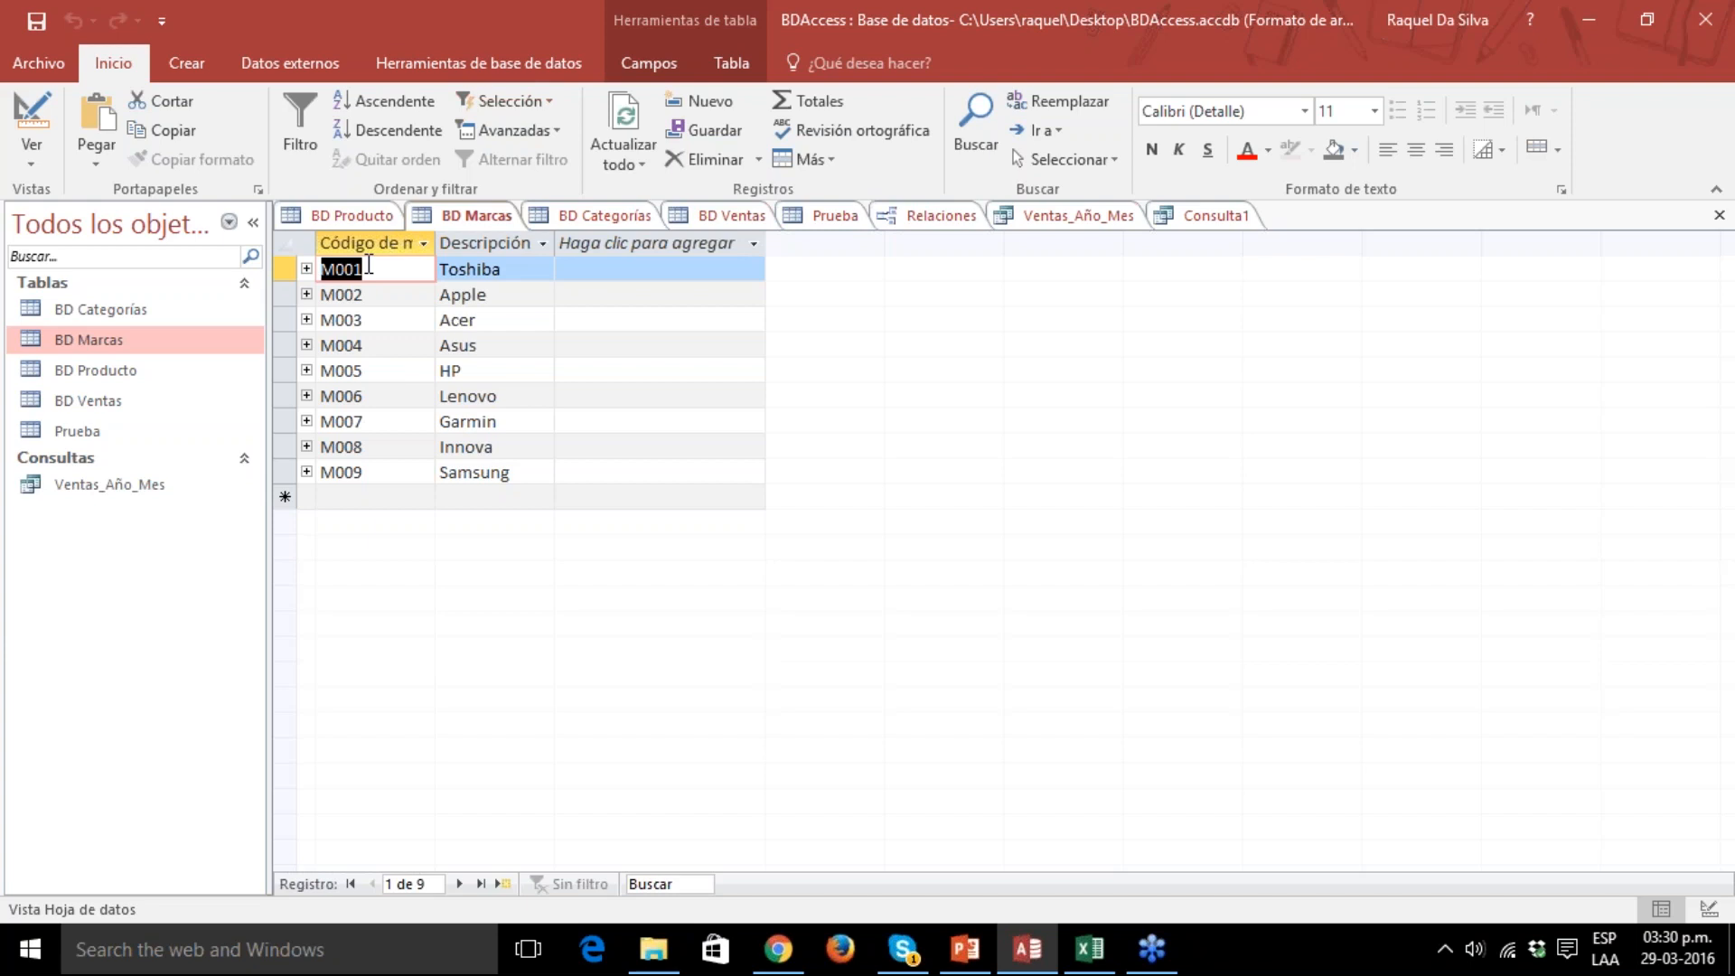
pyautogui.click(345, 218)
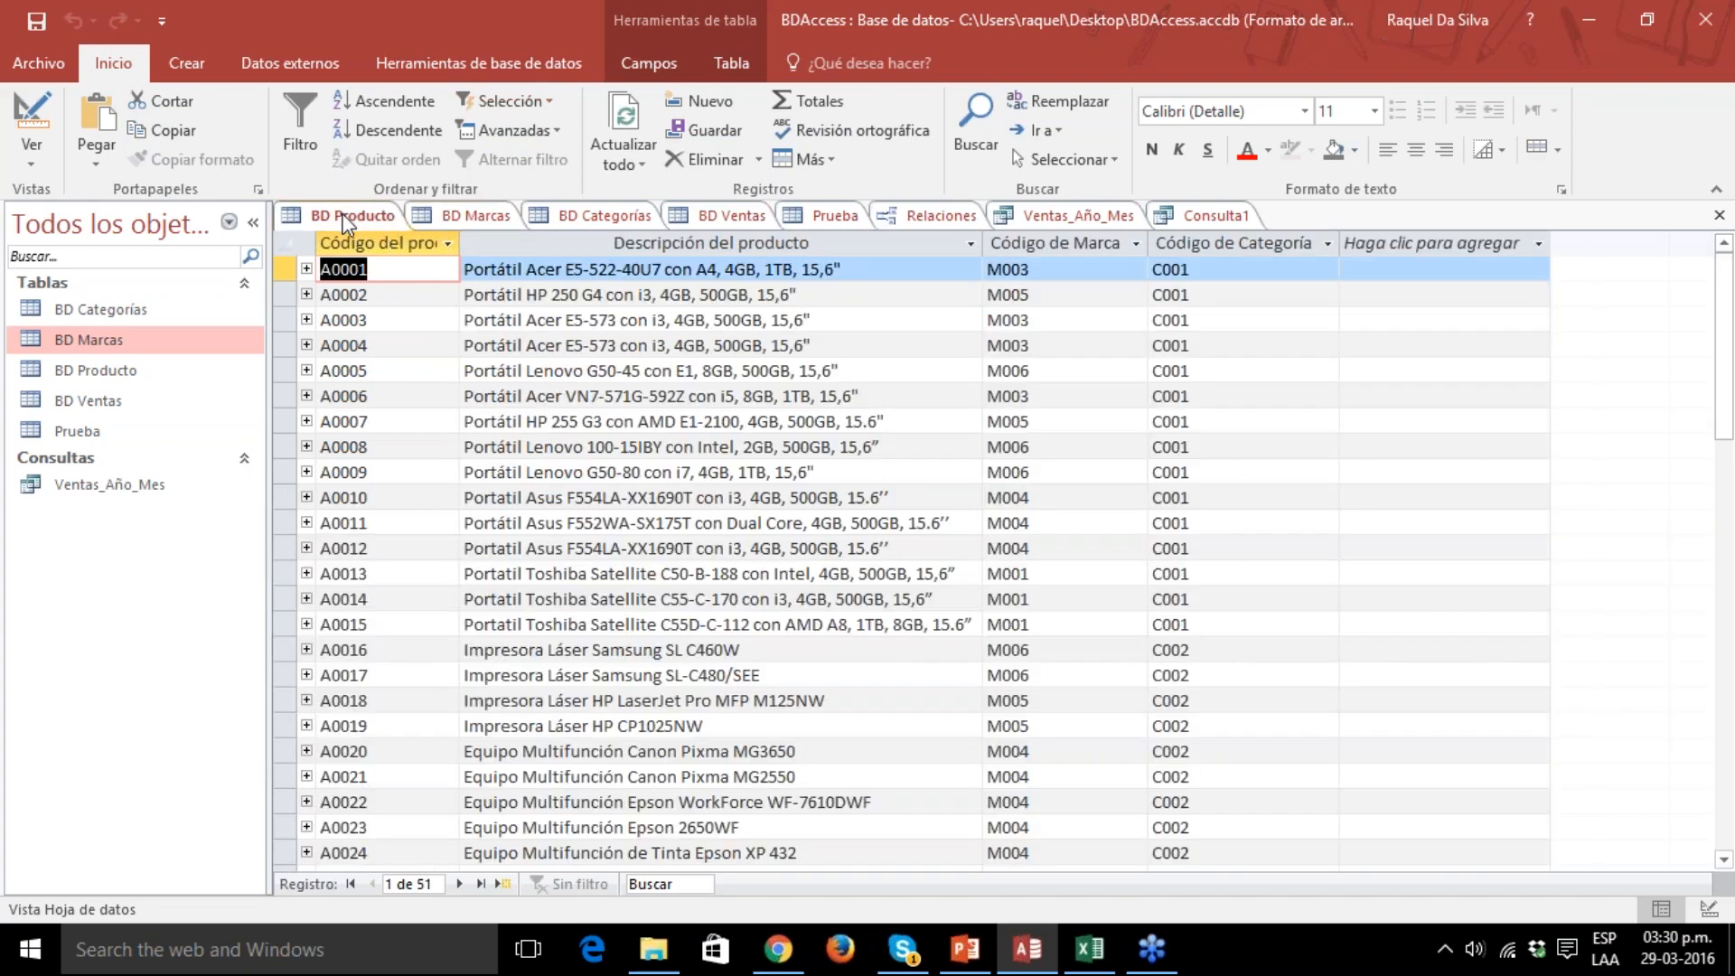
pyautogui.click(473, 217)
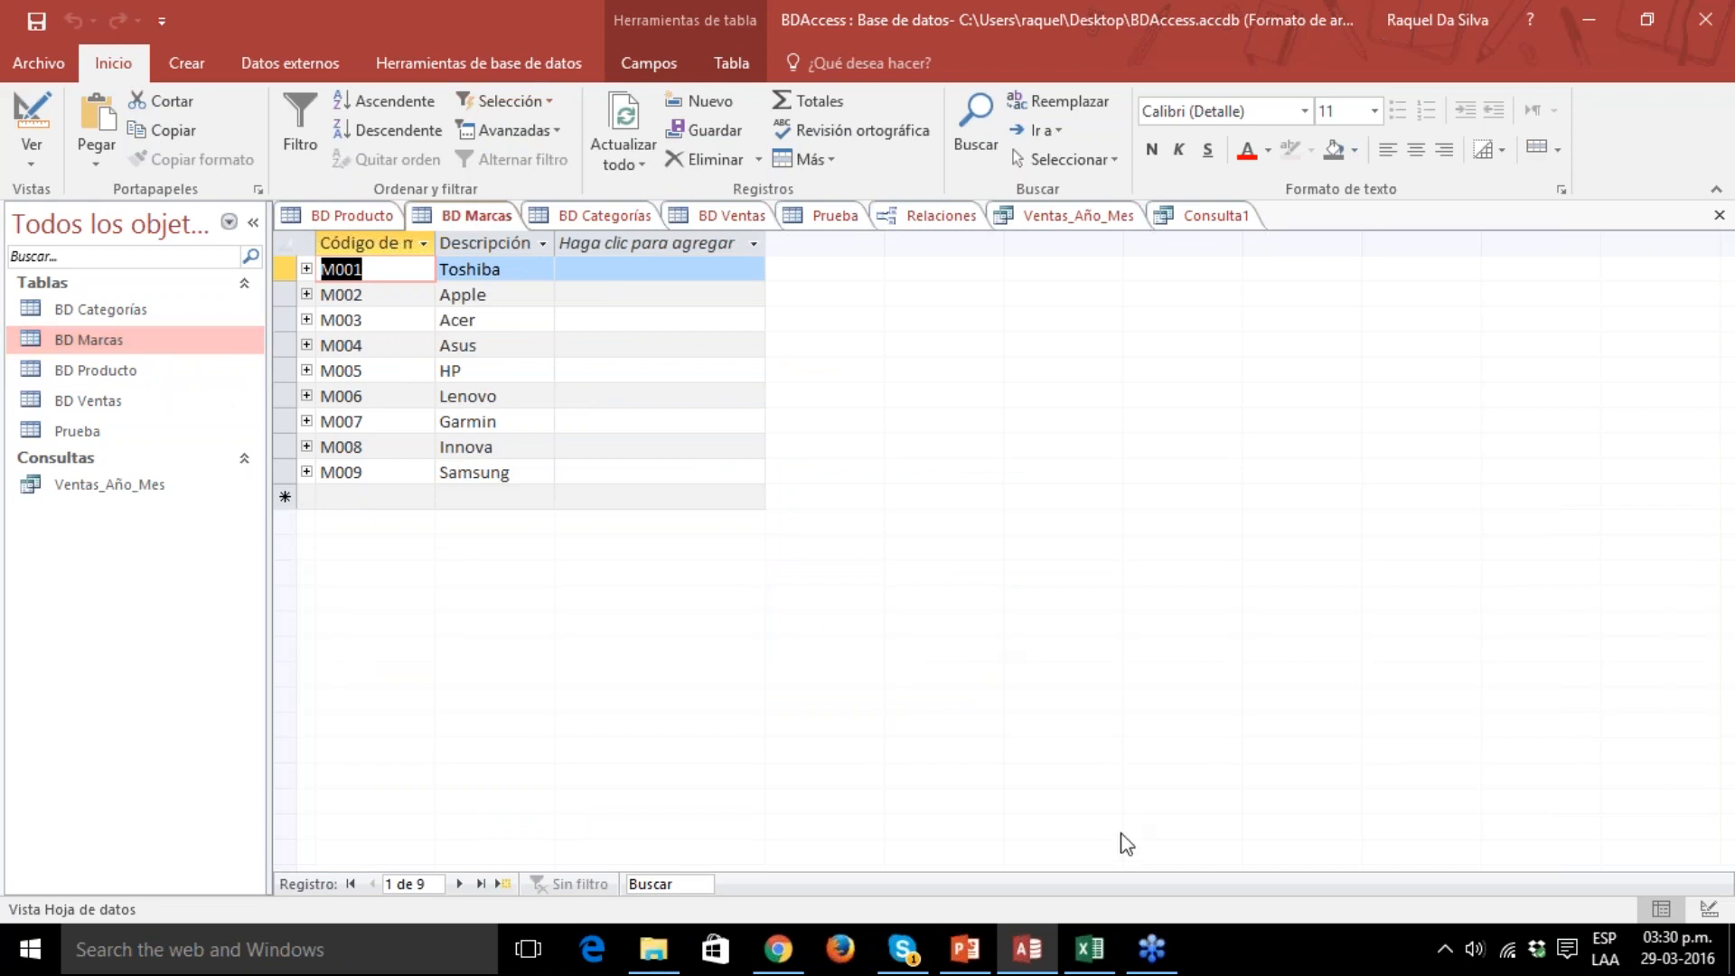
# Switch to the Access-Excel.xlsm workbook in Excel and review the Ventas Mensuales, Ventas Anuales and Tabla de Datos sheets from INICIO.
pyautogui.moveTo(1091, 961)
pyautogui.click(1088, 949)
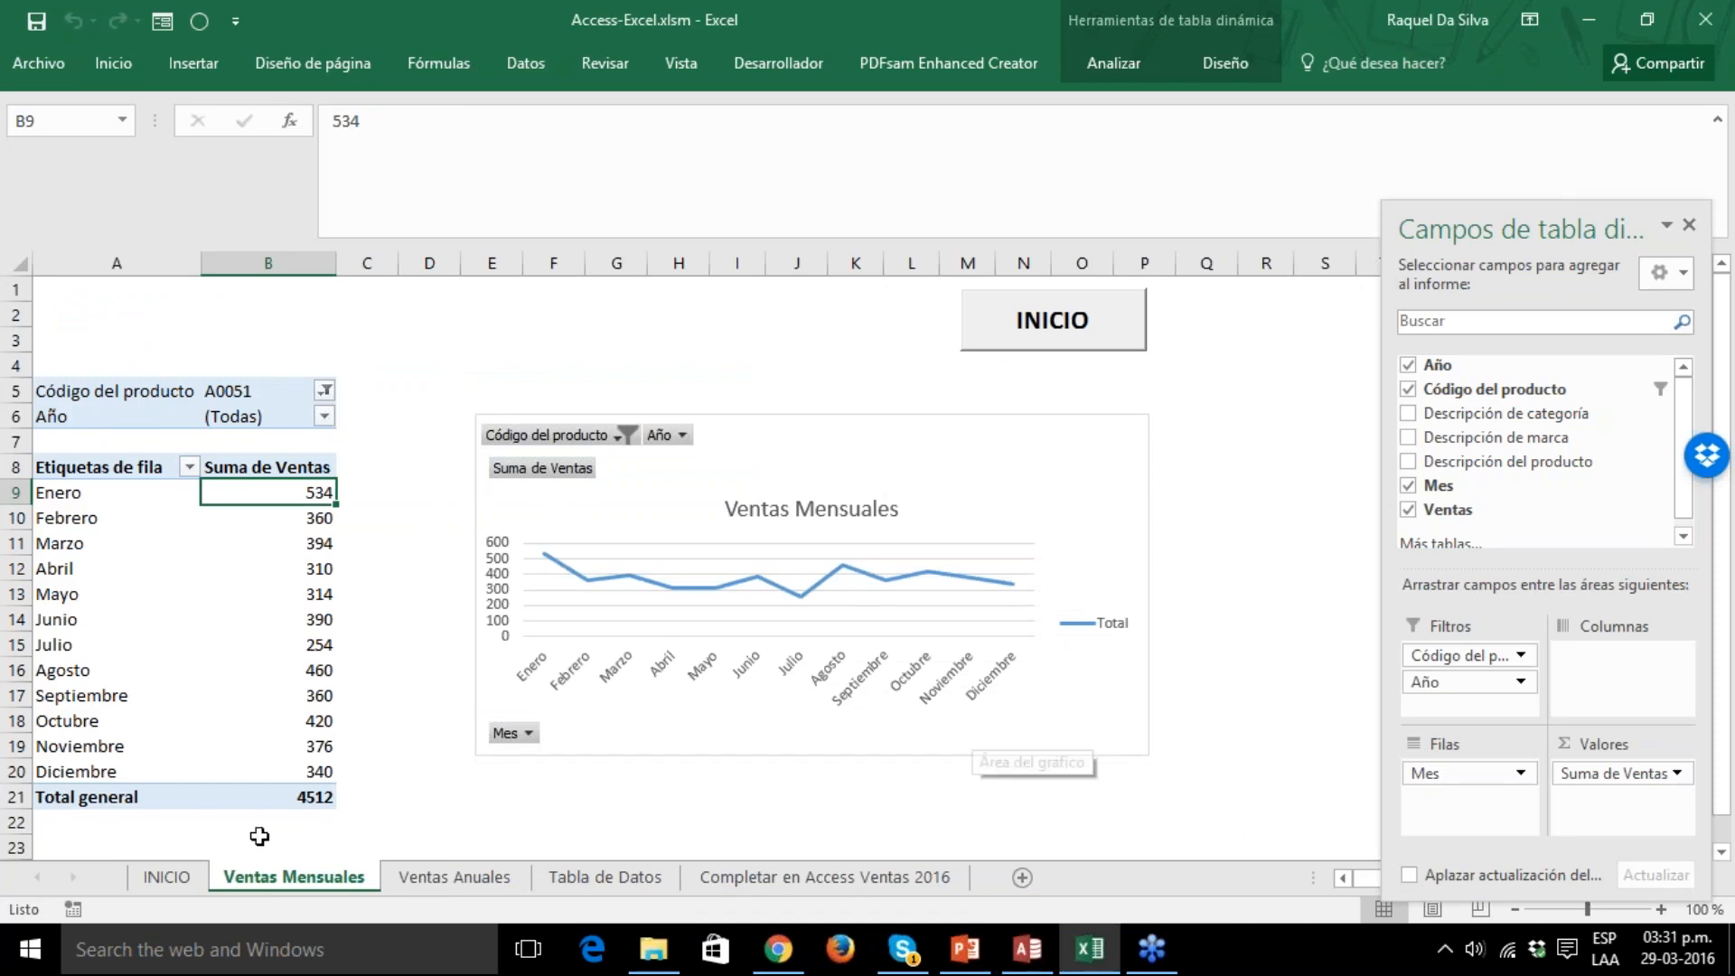
pyautogui.click(168, 877)
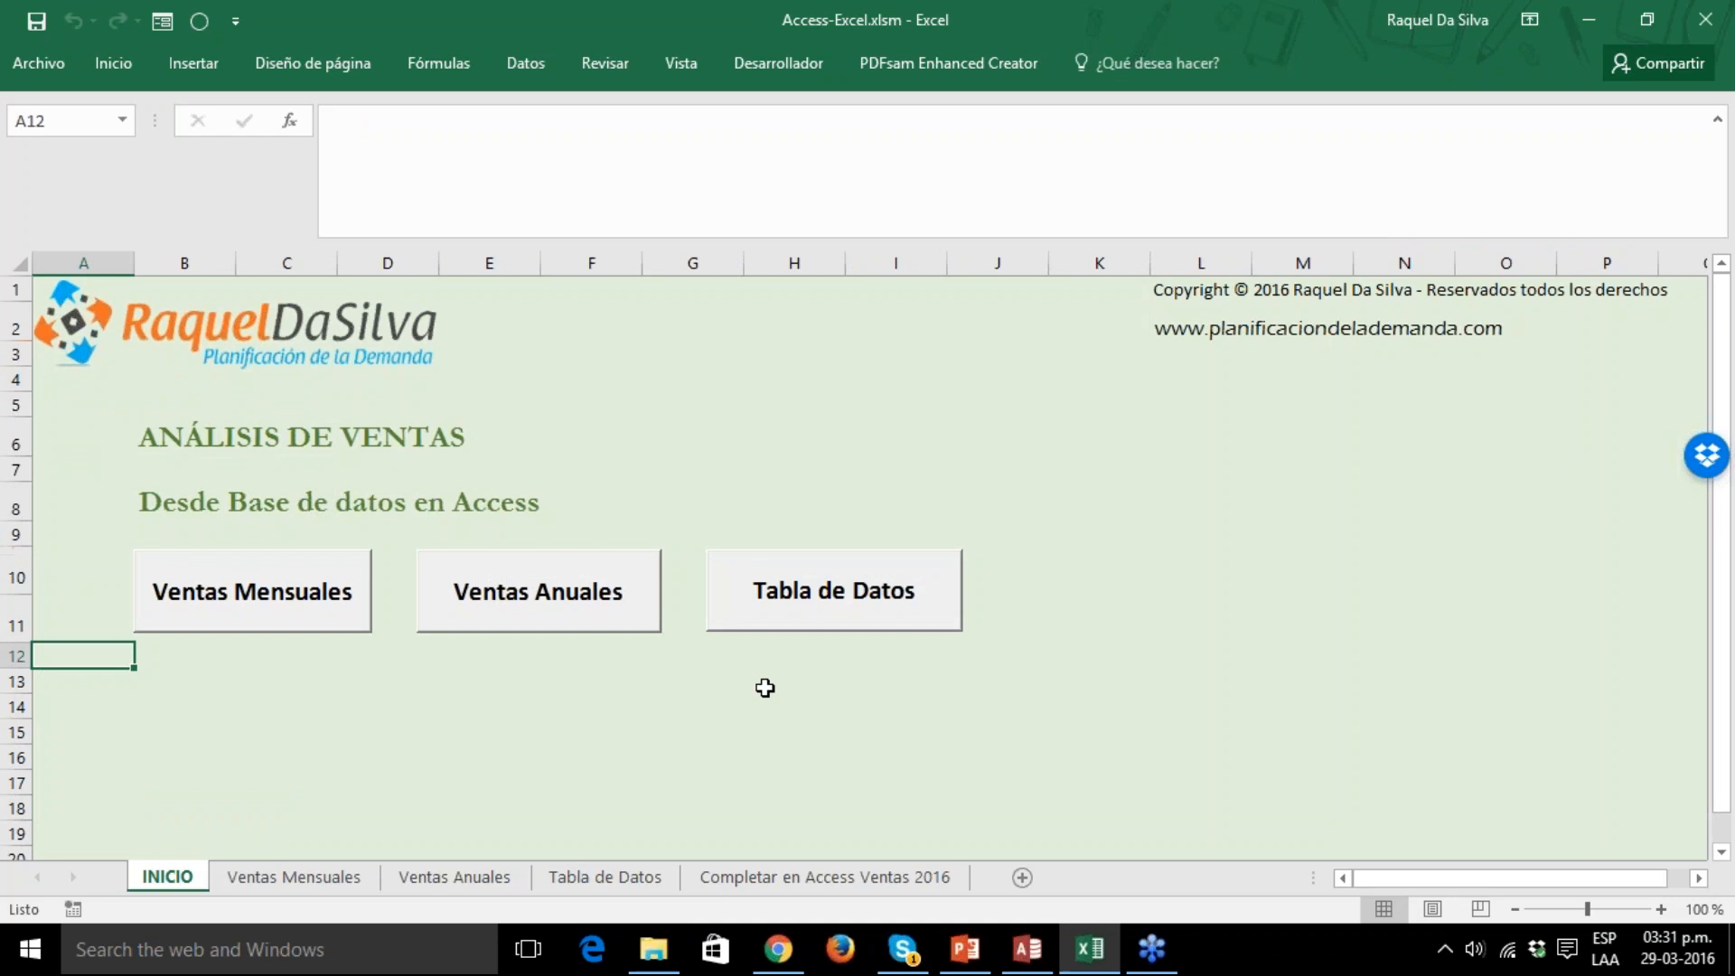
pyautogui.click(252, 608)
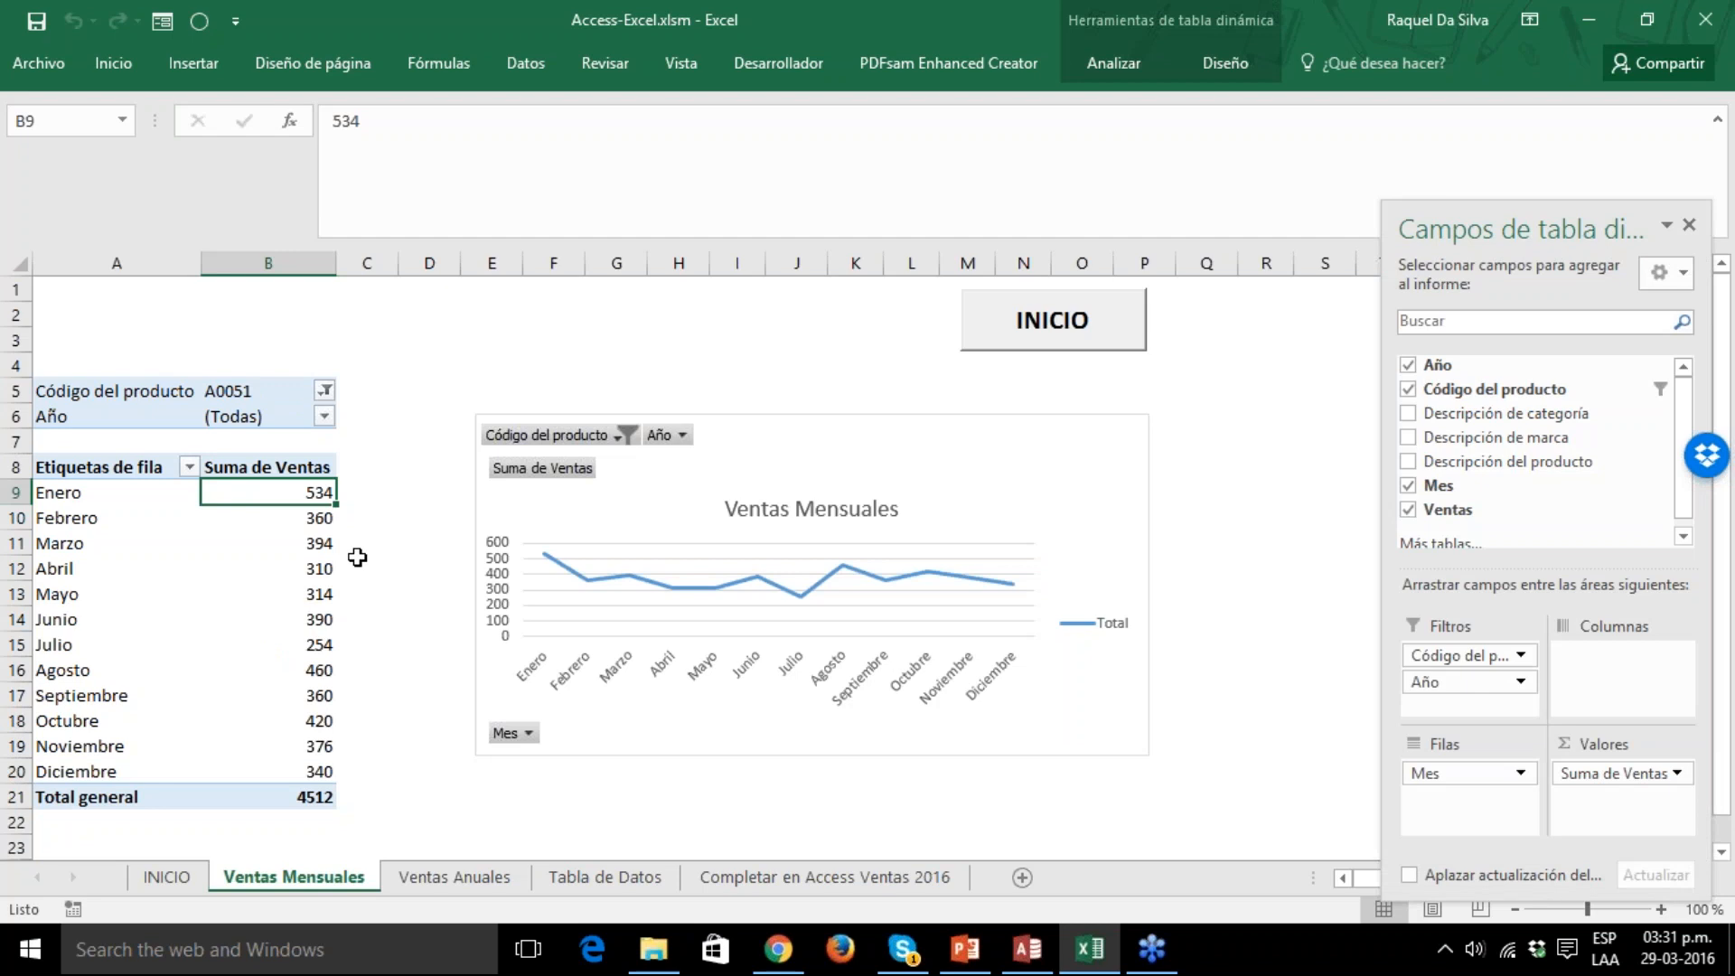
pyautogui.click(1109, 323)
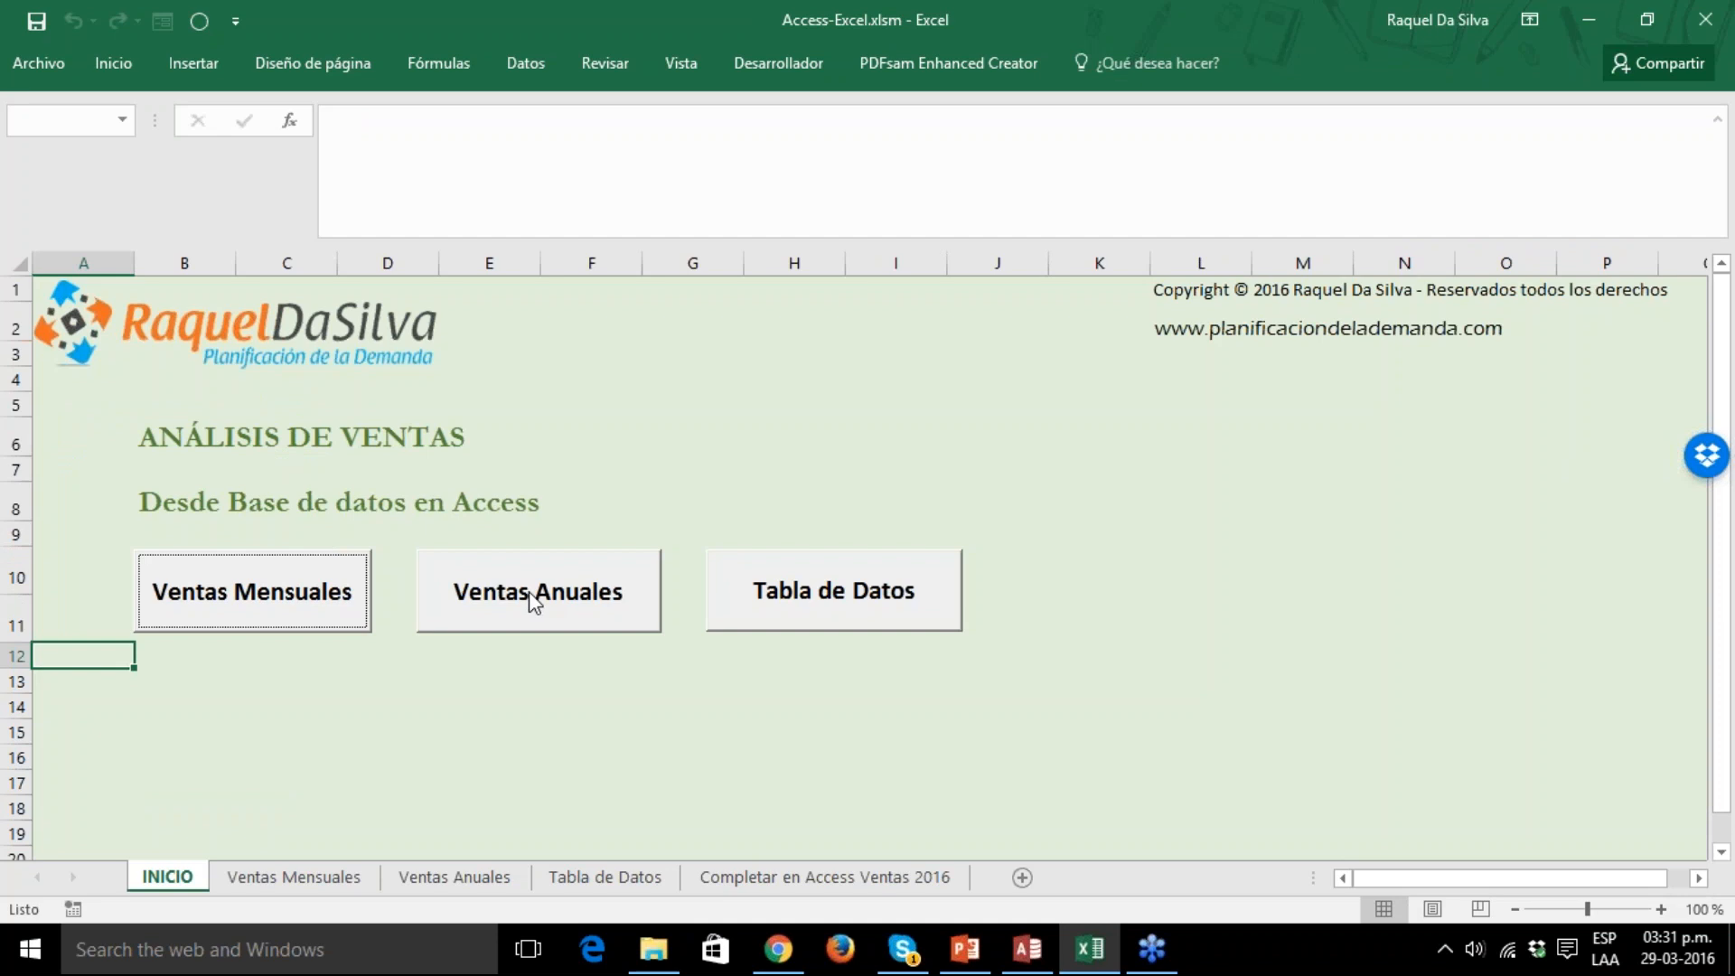
pyautogui.click(532, 600)
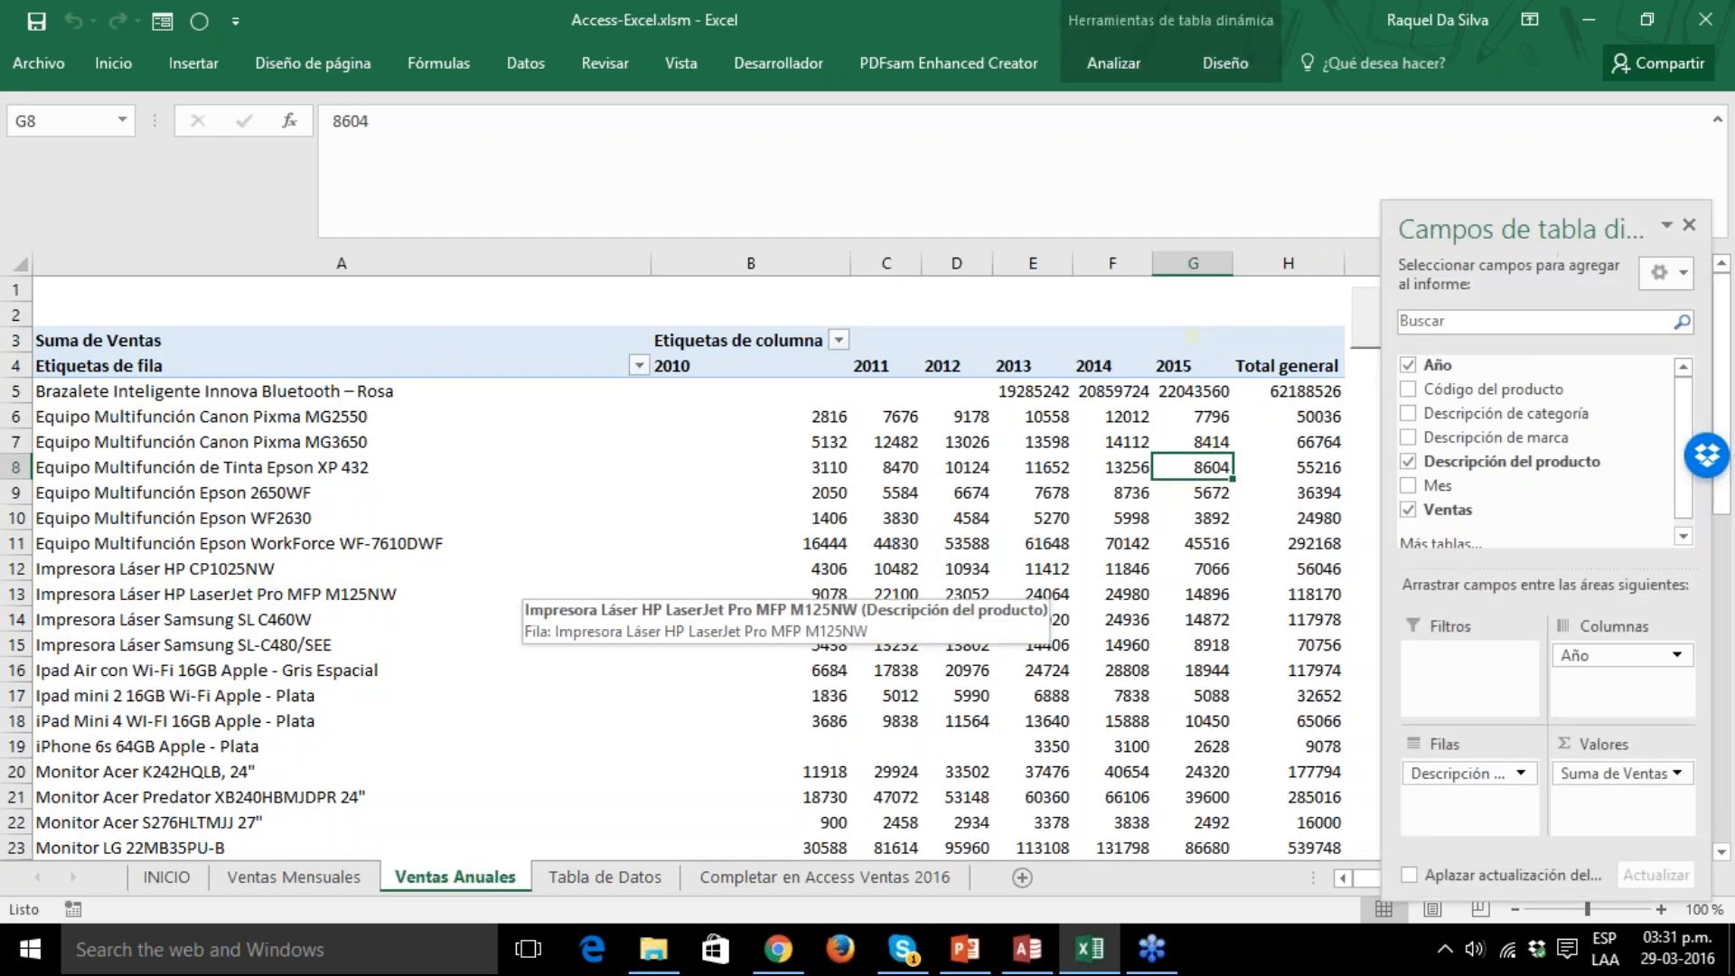
pyautogui.click(1368, 333)
pyautogui.click(858, 612)
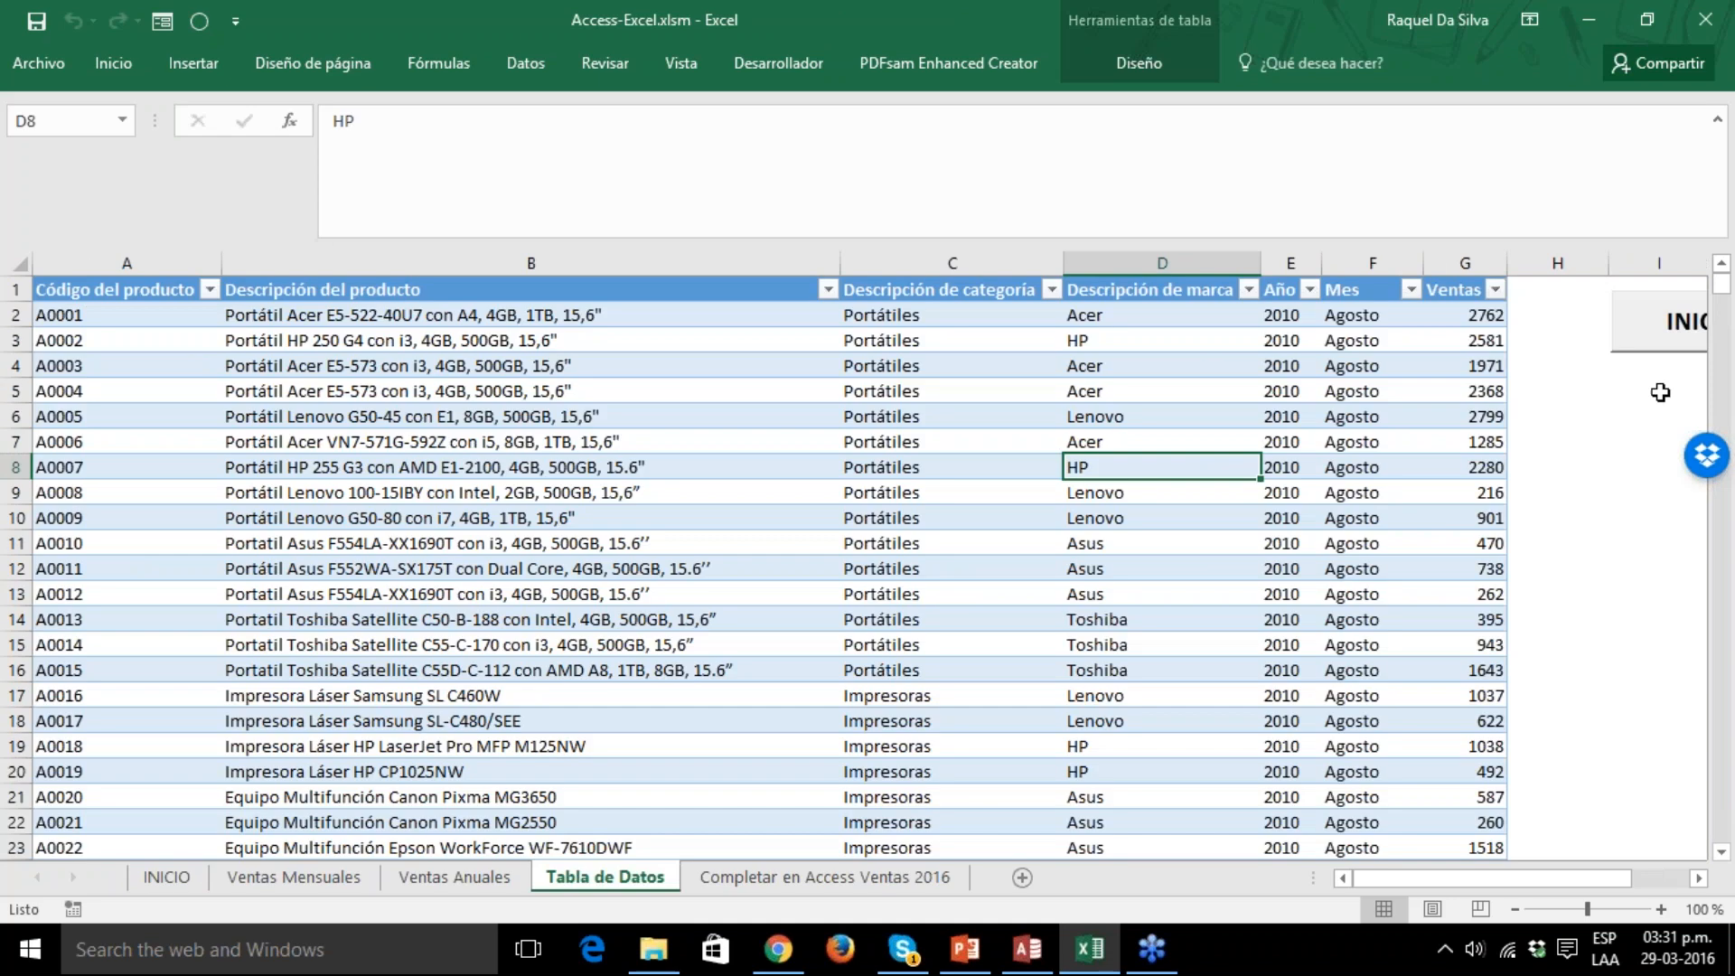
pyautogui.click(1661, 334)
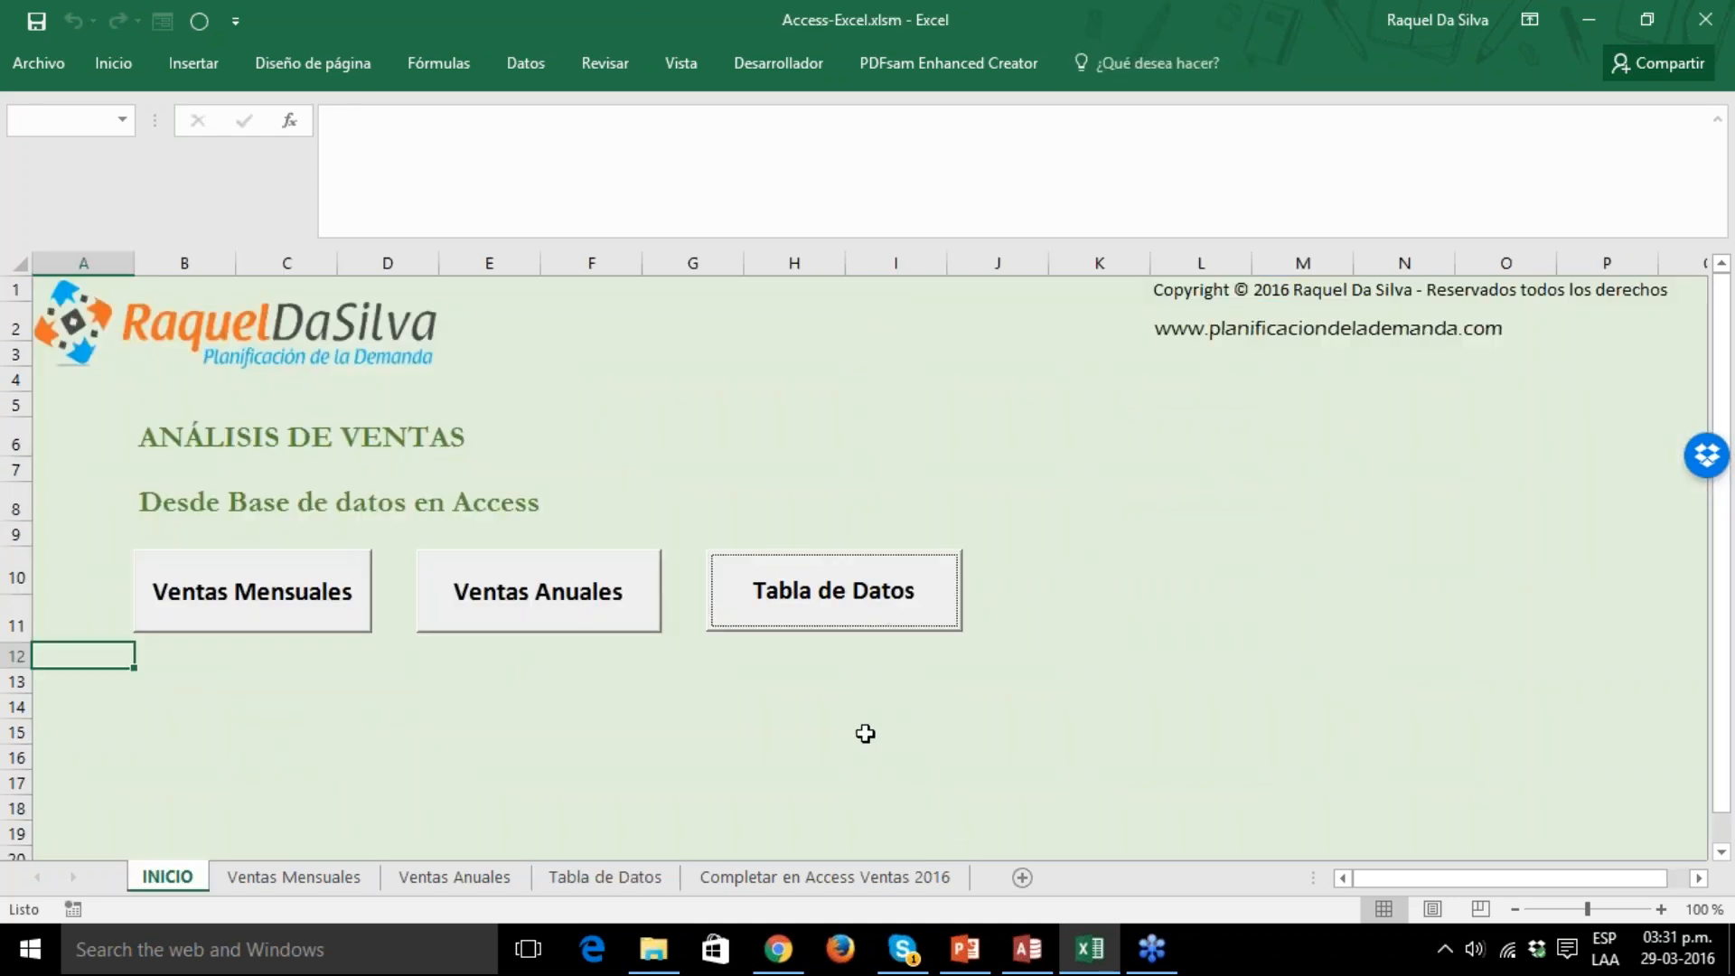
# Add a new worksheet after INICIO and start an external data import from Access.
pyautogui.click(1022, 878)
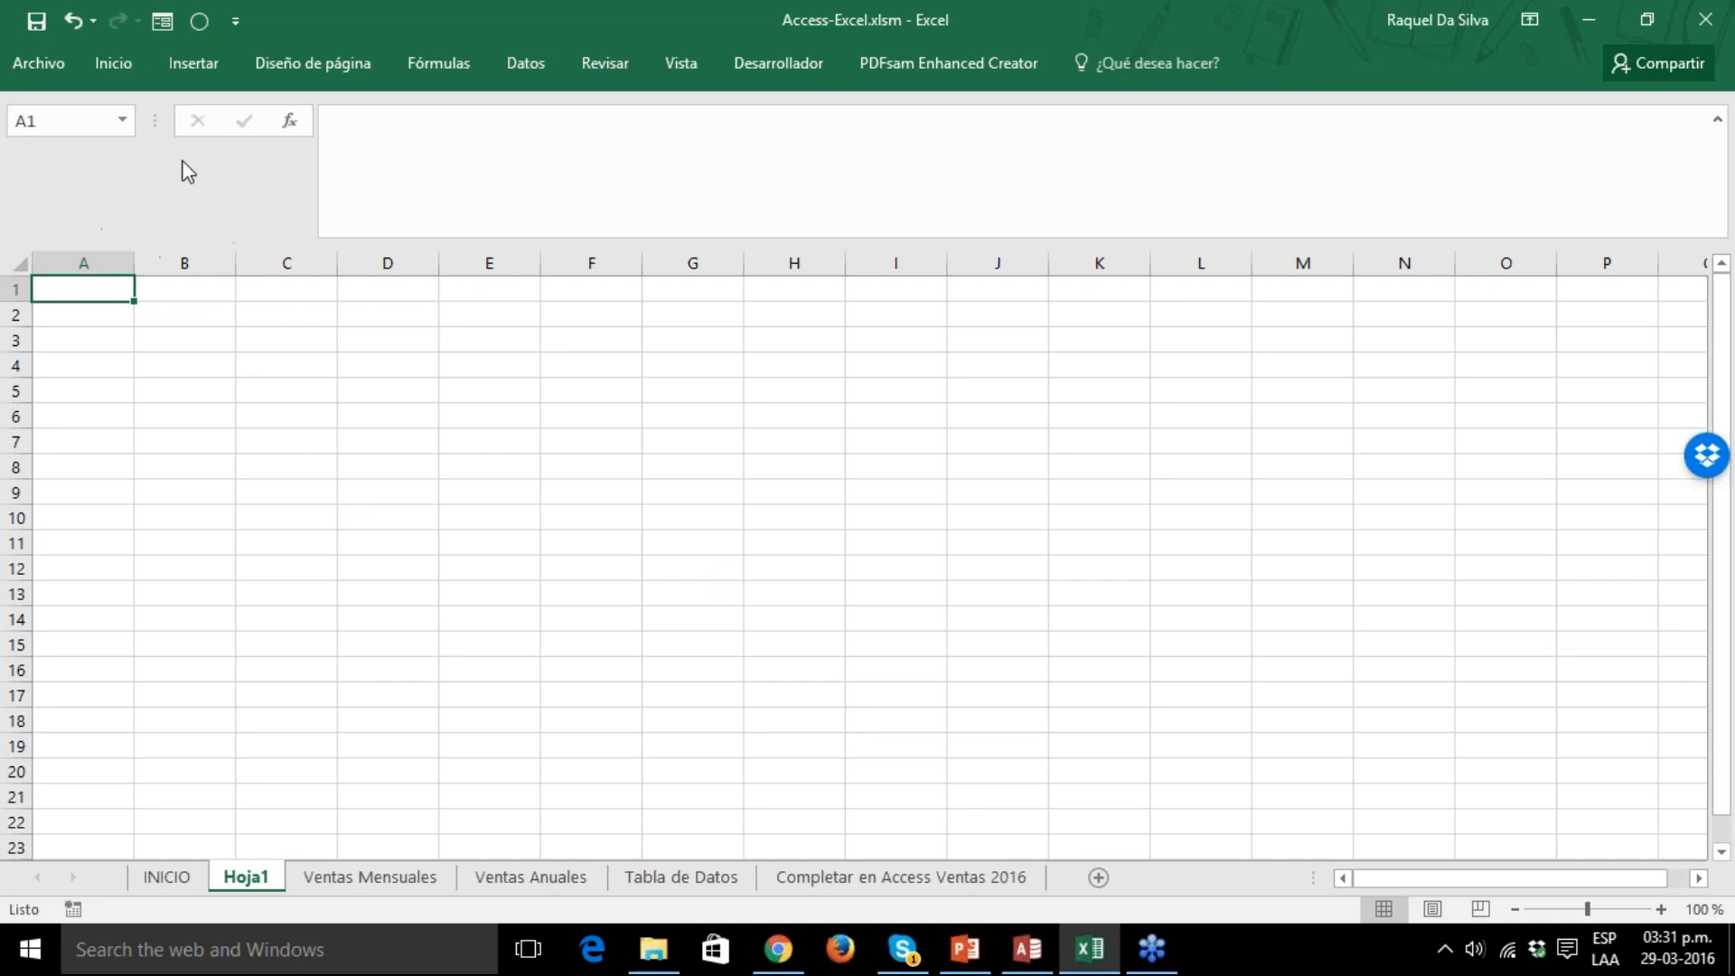
pyautogui.click(520, 65)
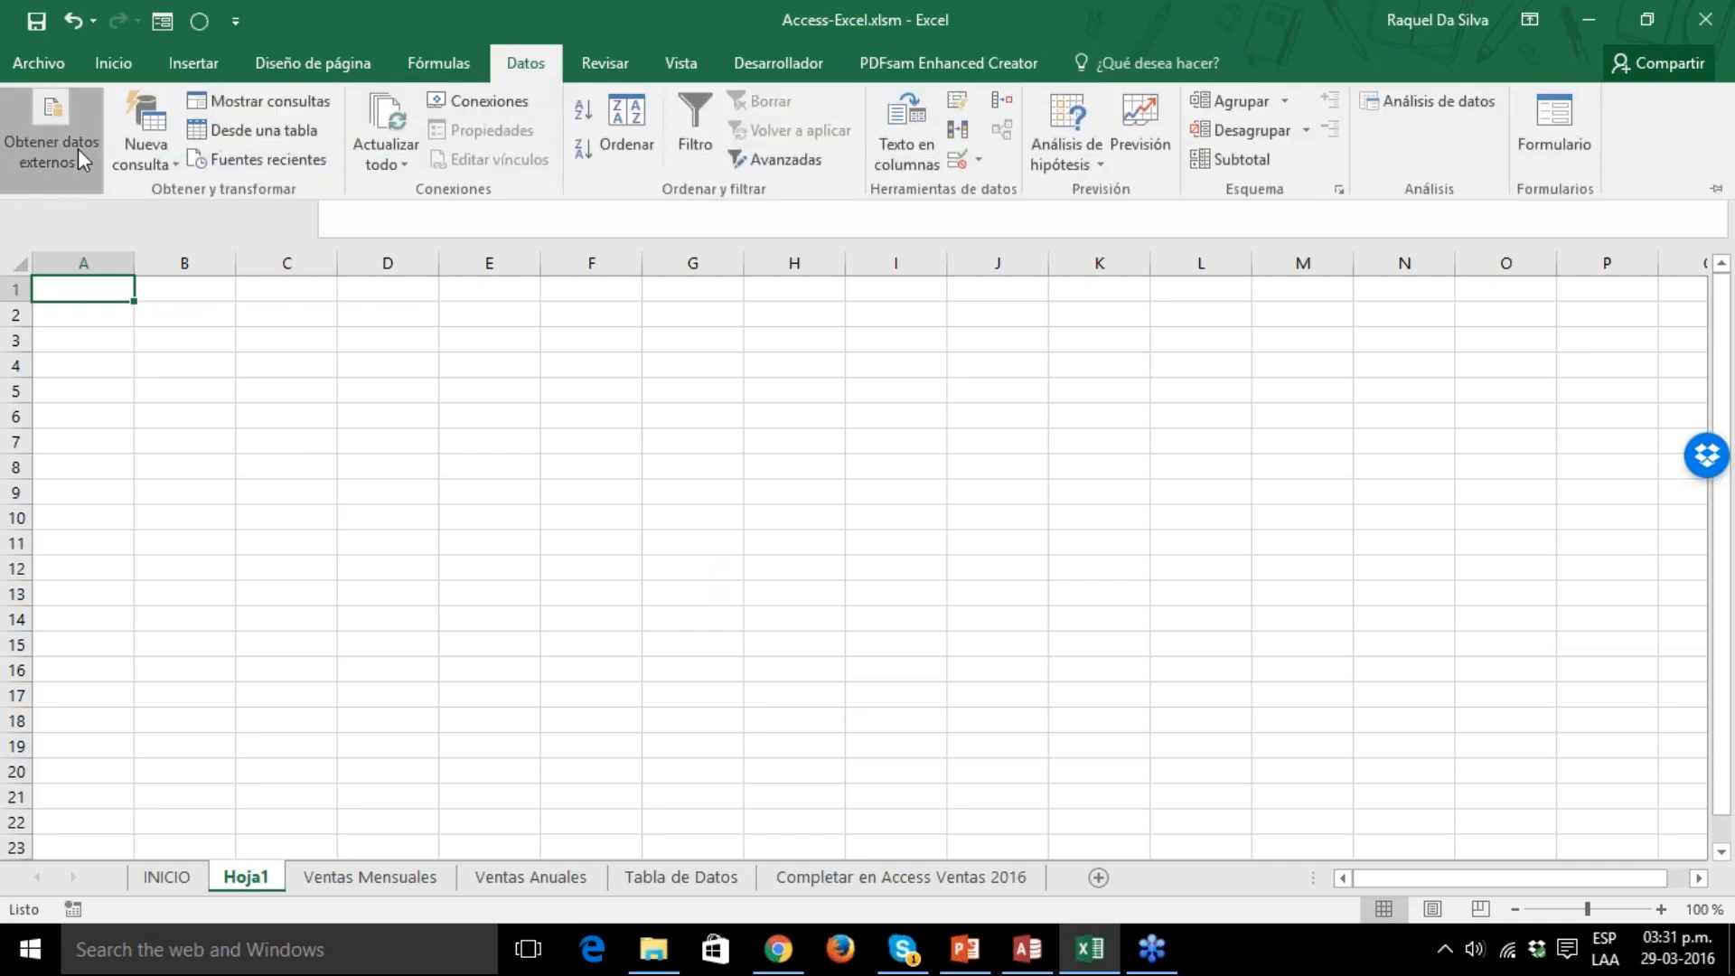
pyautogui.click(78, 149)
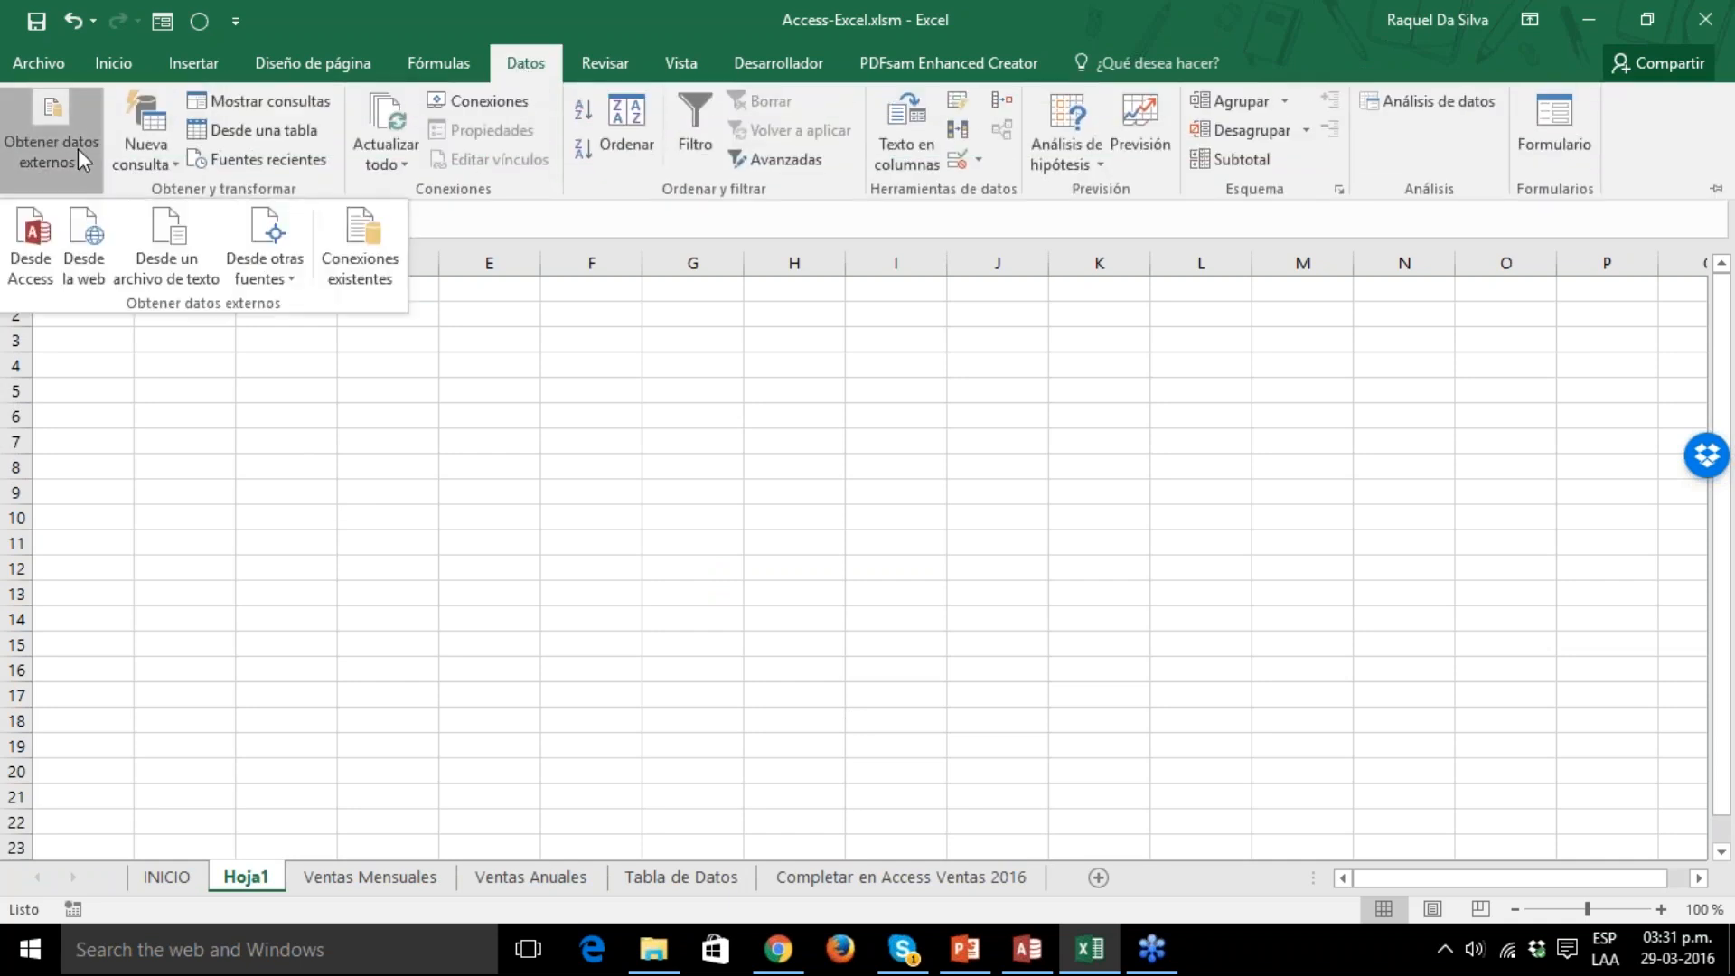
pyautogui.click(31, 250)
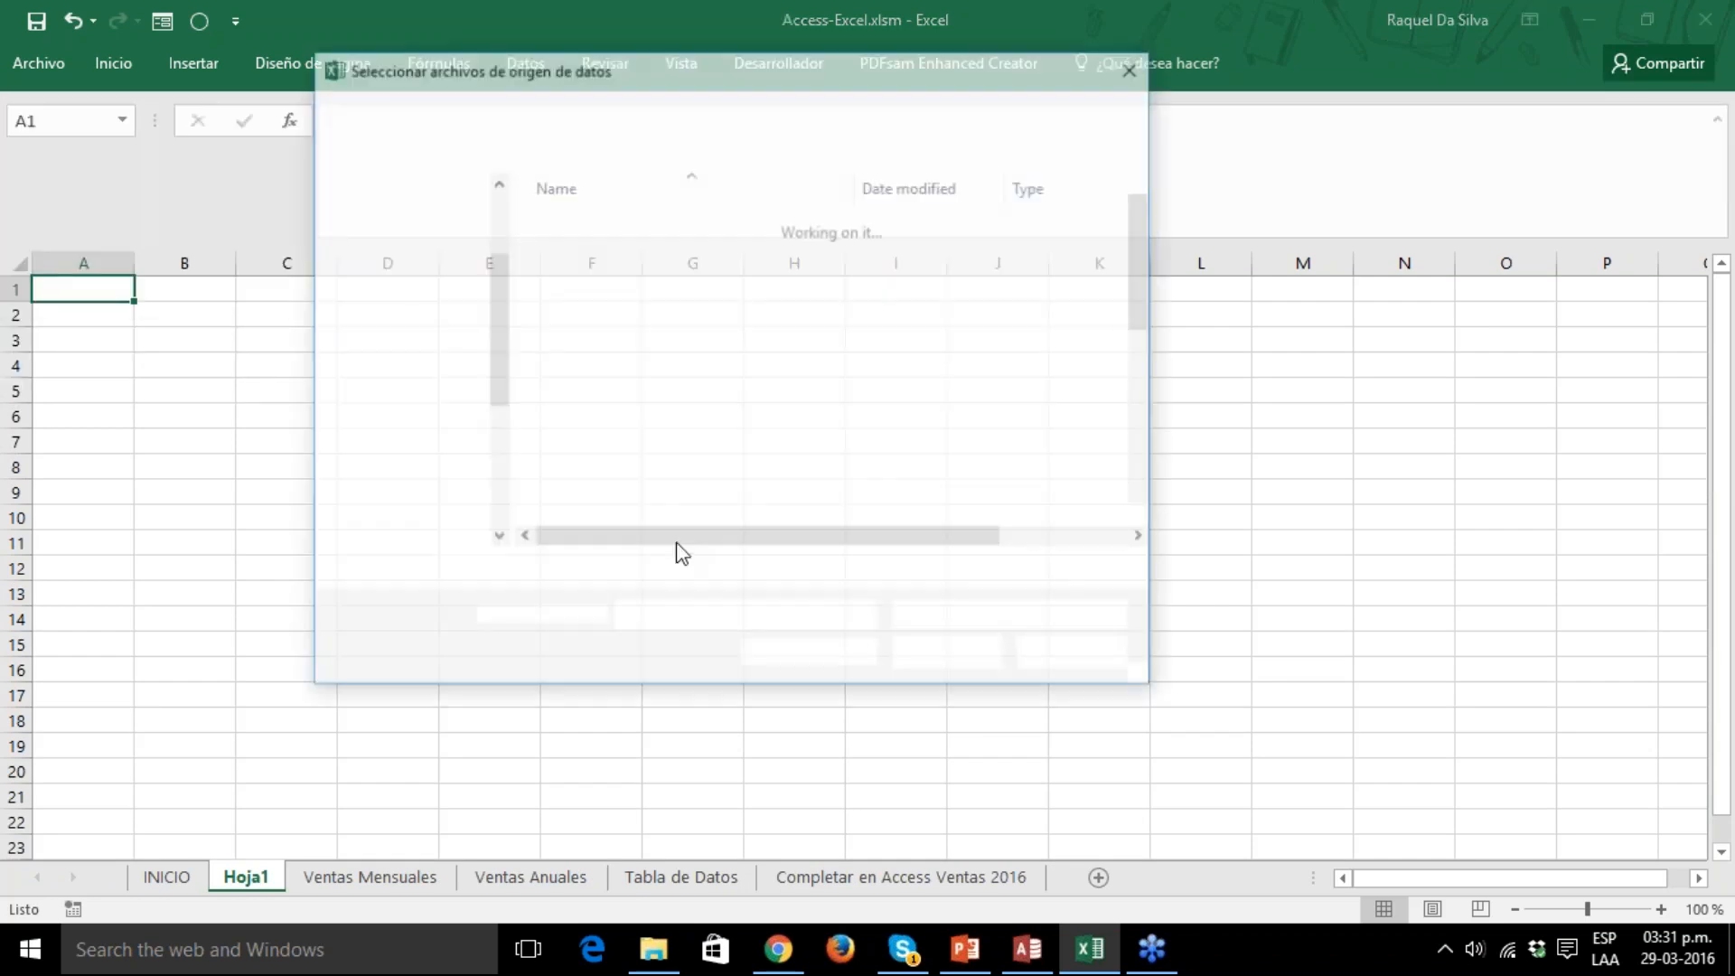
# Switch to Access and close the BDAccess database without saving the design changes, then cancel Excel's pending source file selection.
pyautogui.click(1045, 953)
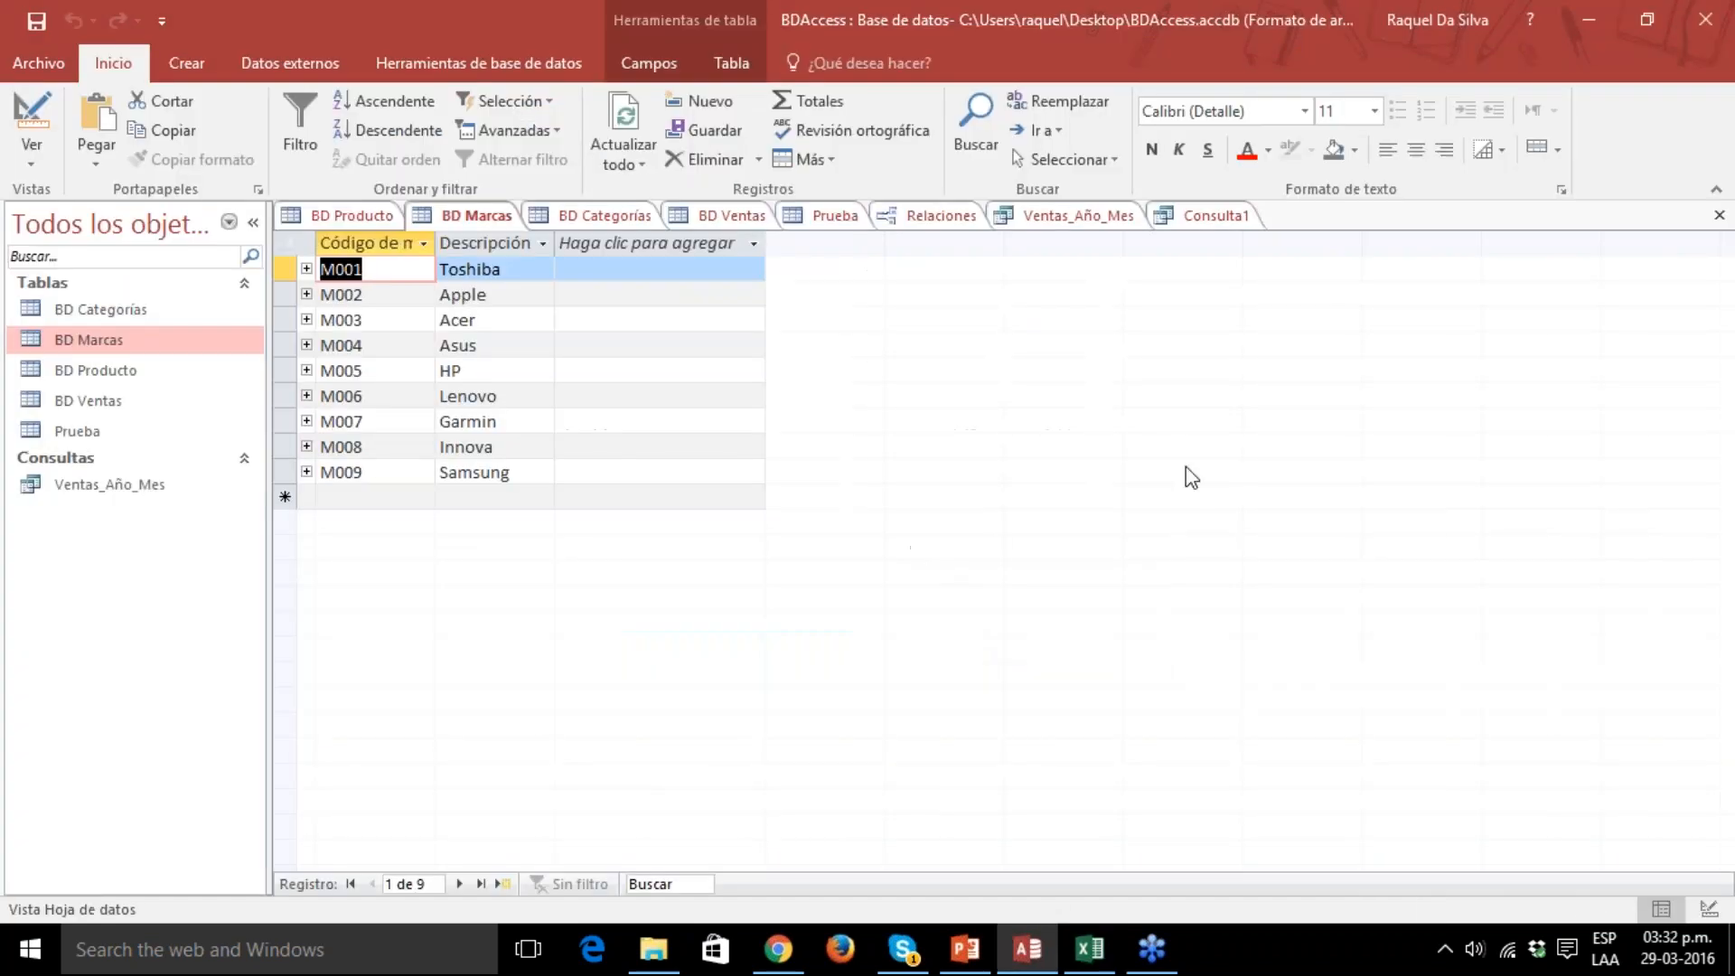
pyautogui.click(1703, 18)
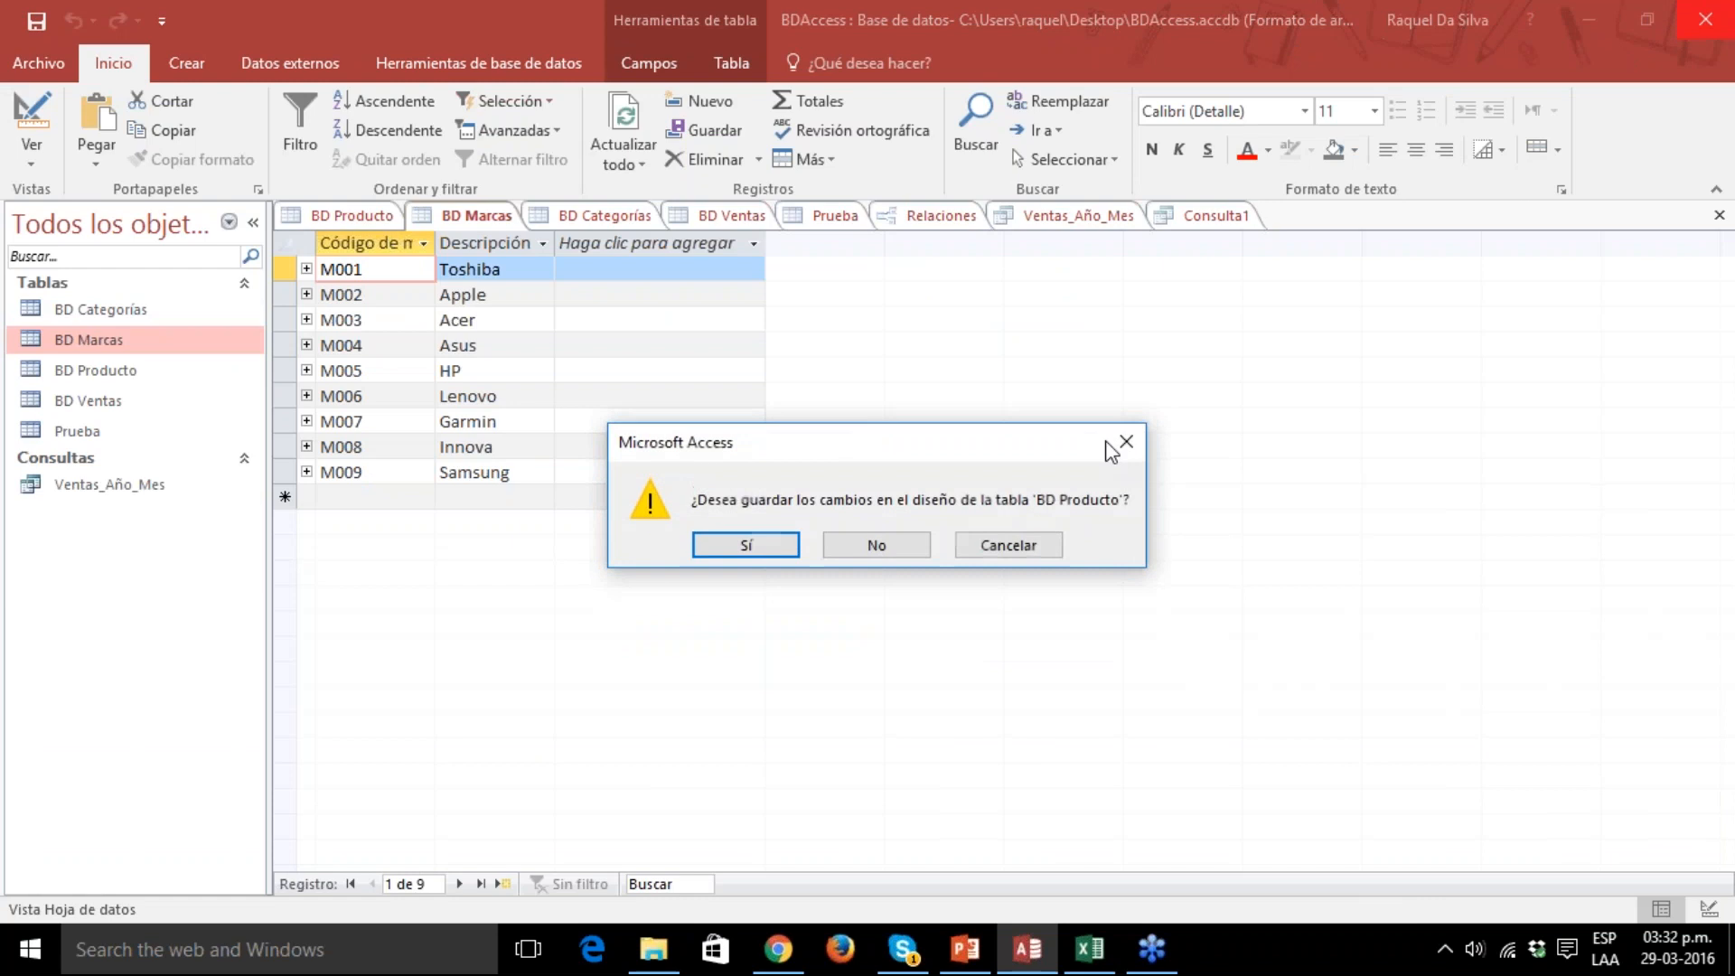
pyautogui.click(892, 543)
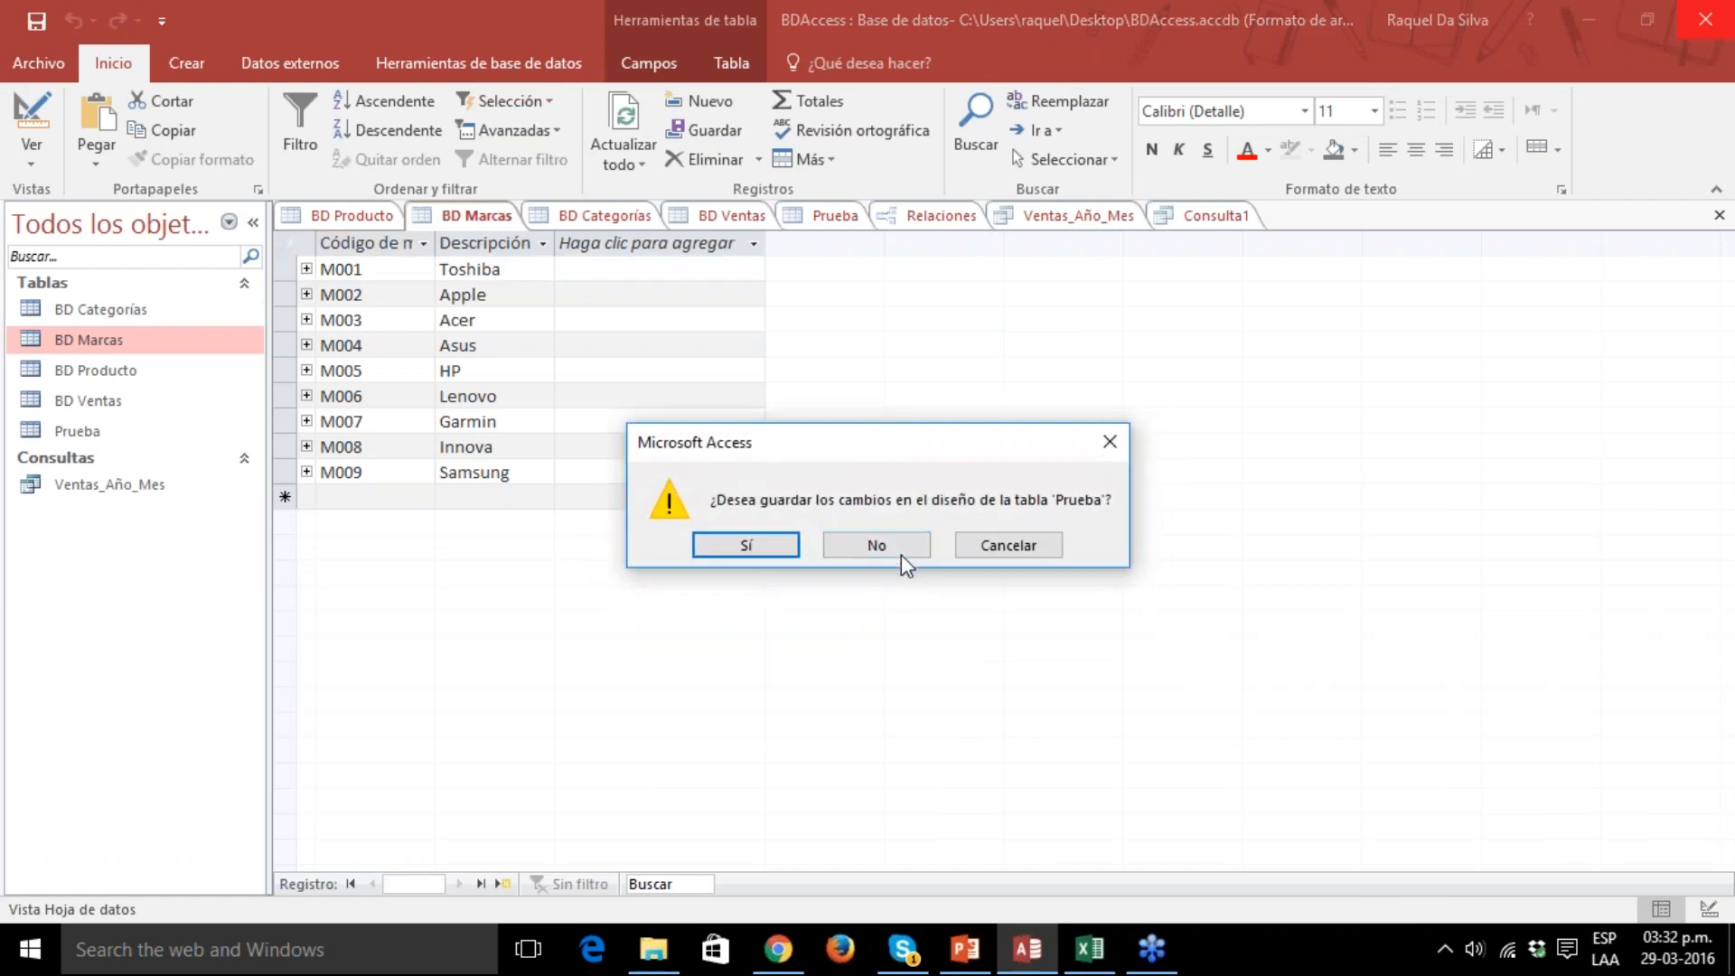
pyautogui.click(894, 546)
pyautogui.click(895, 546)
pyautogui.click(895, 546)
pyautogui.click(895, 546)
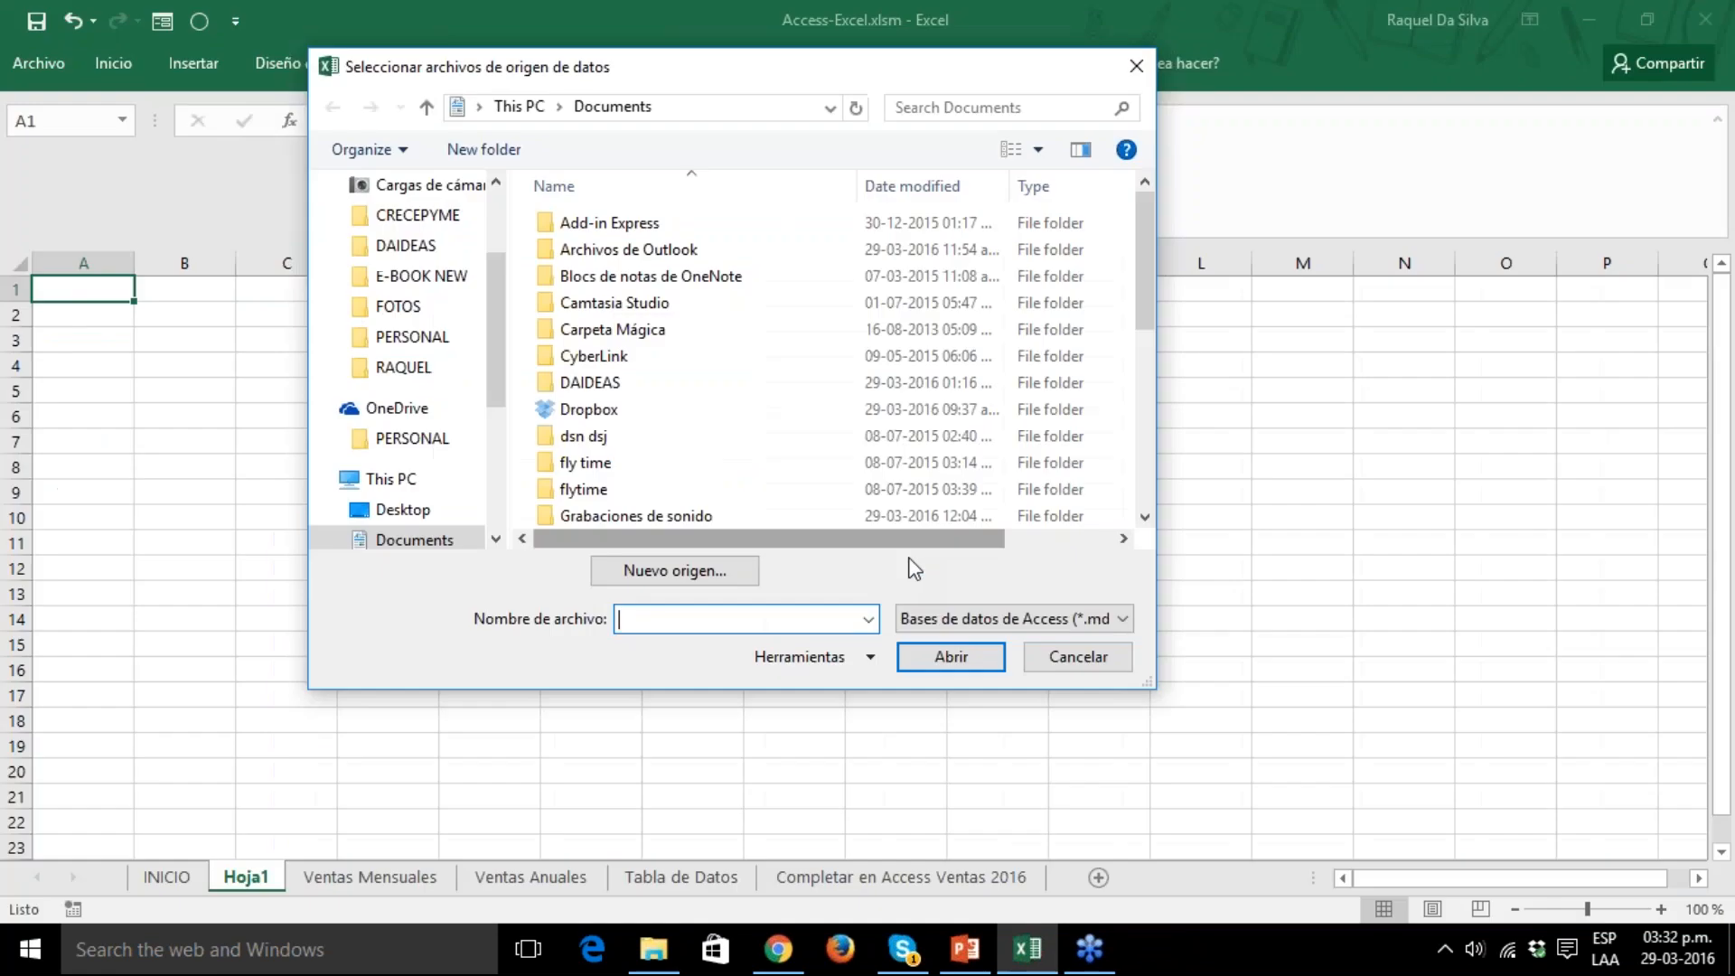
pyautogui.click(1048, 664)
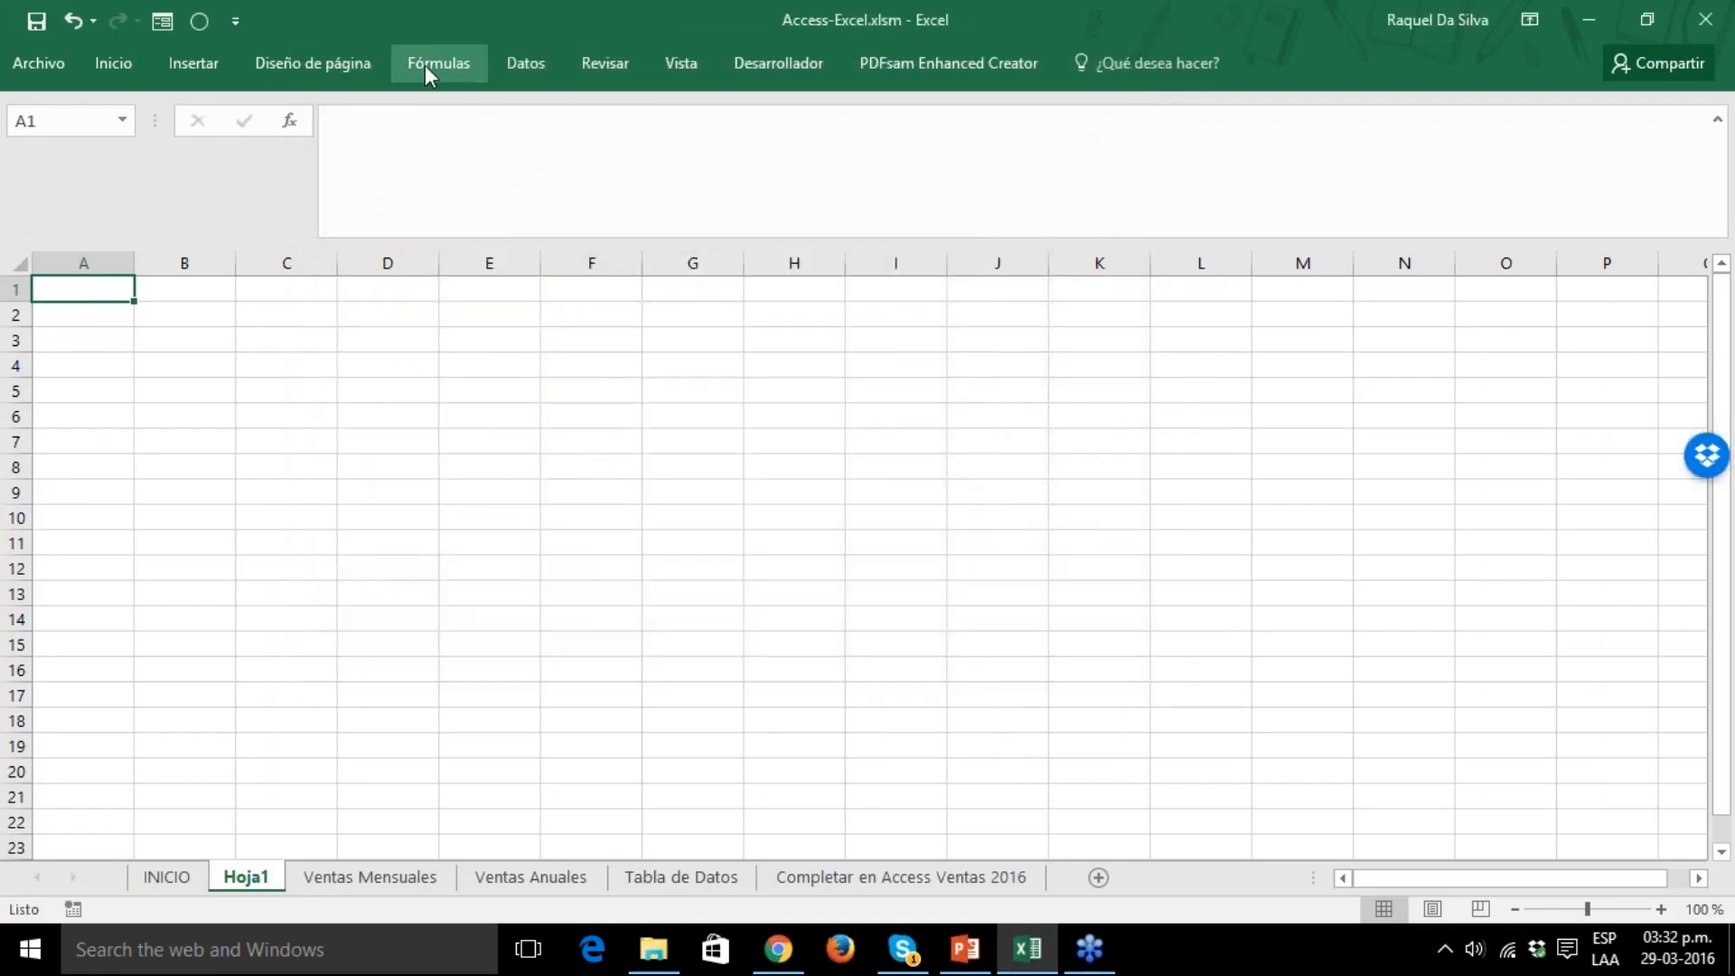
# Start an Access data import from BDAccess.accdb on the Desktop and choose the Ventas_Año_Mes query as source.
pyautogui.click(546, 59)
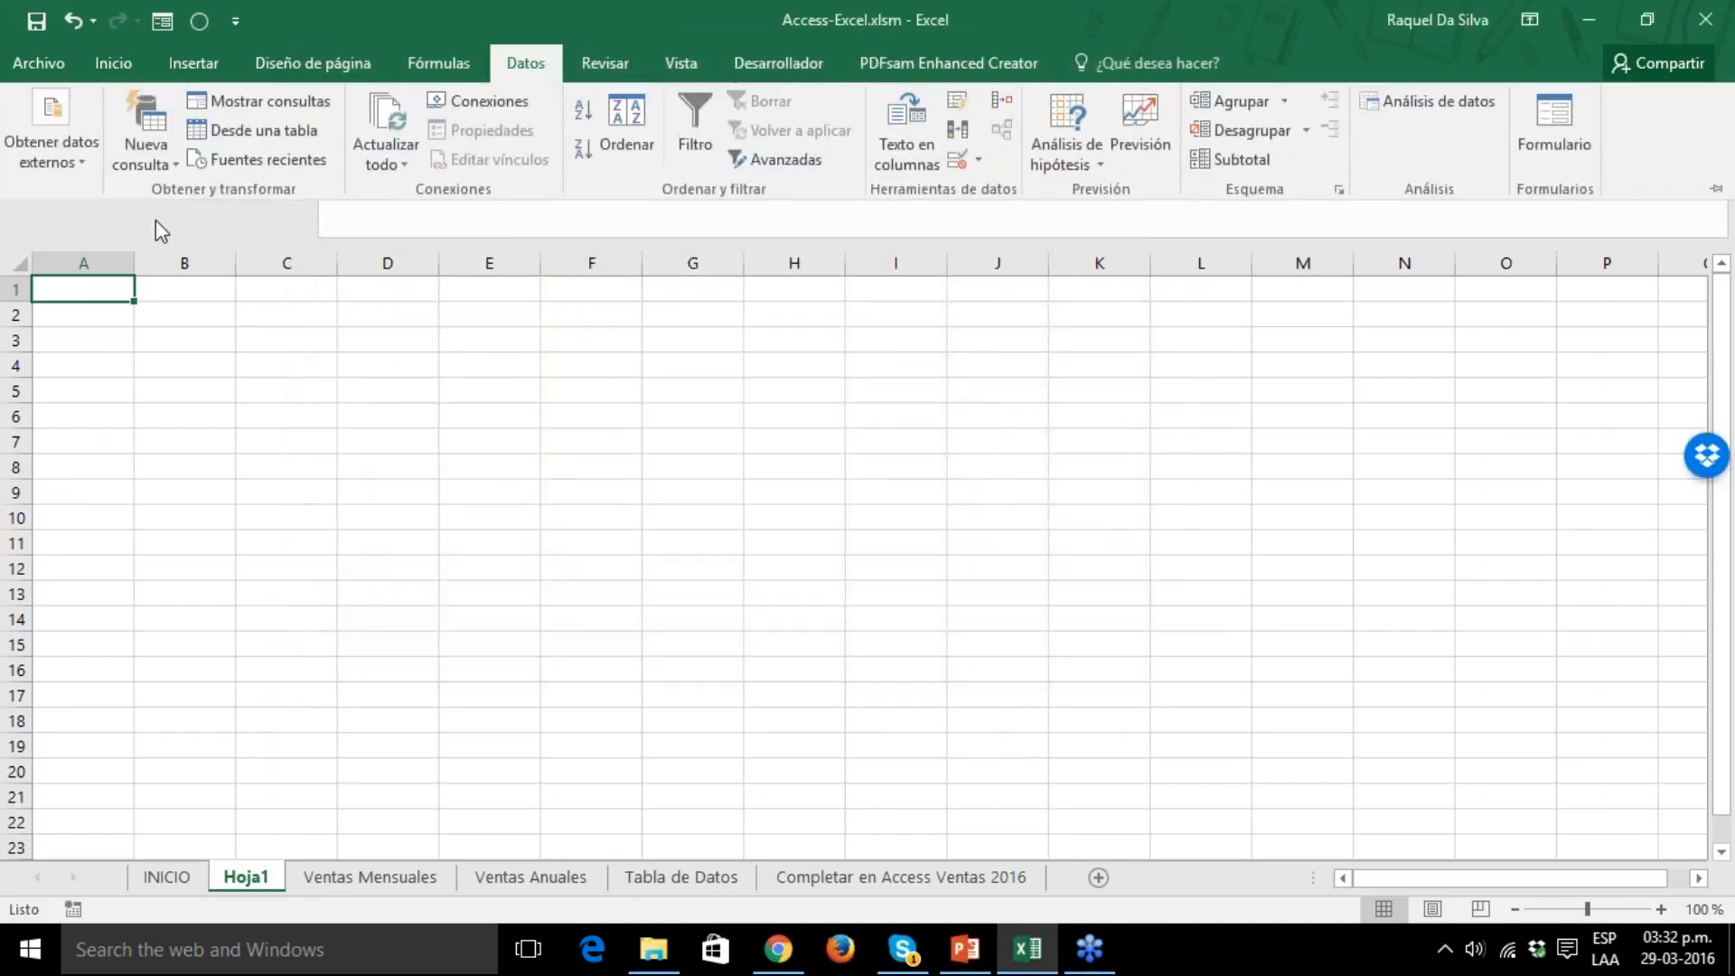
pyautogui.click(51, 135)
pyautogui.click(54, 244)
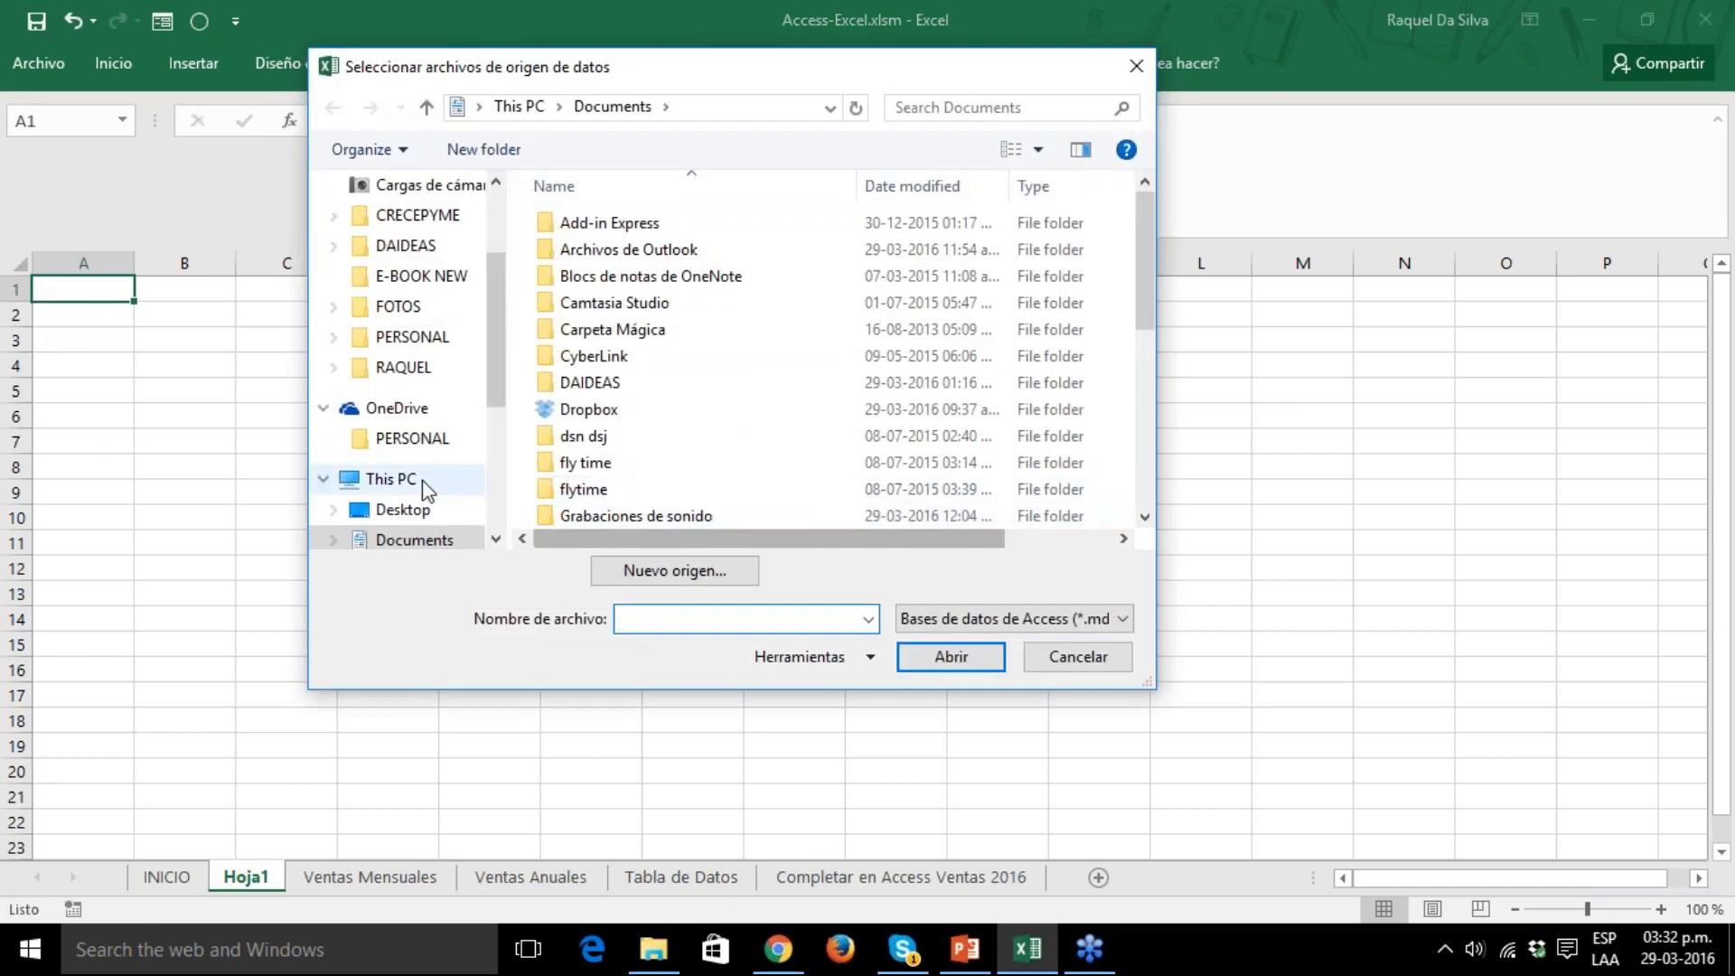
pyautogui.click(397, 509)
pyautogui.click(644, 226)
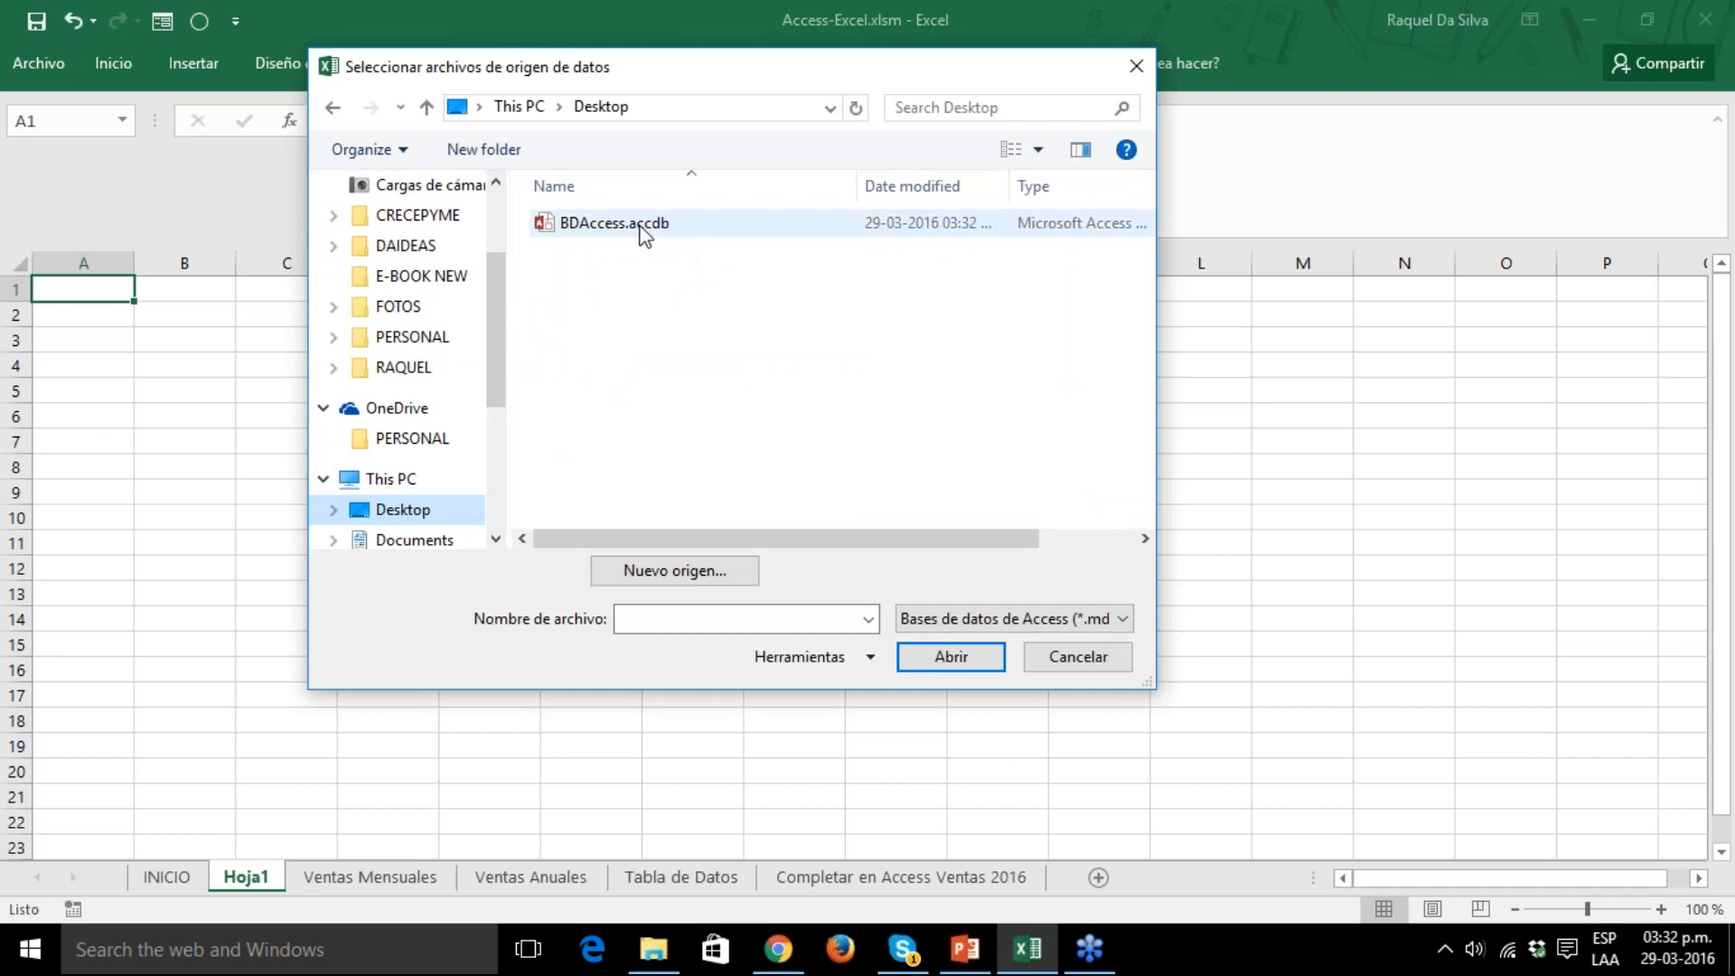
pyautogui.doubleClick(644, 226)
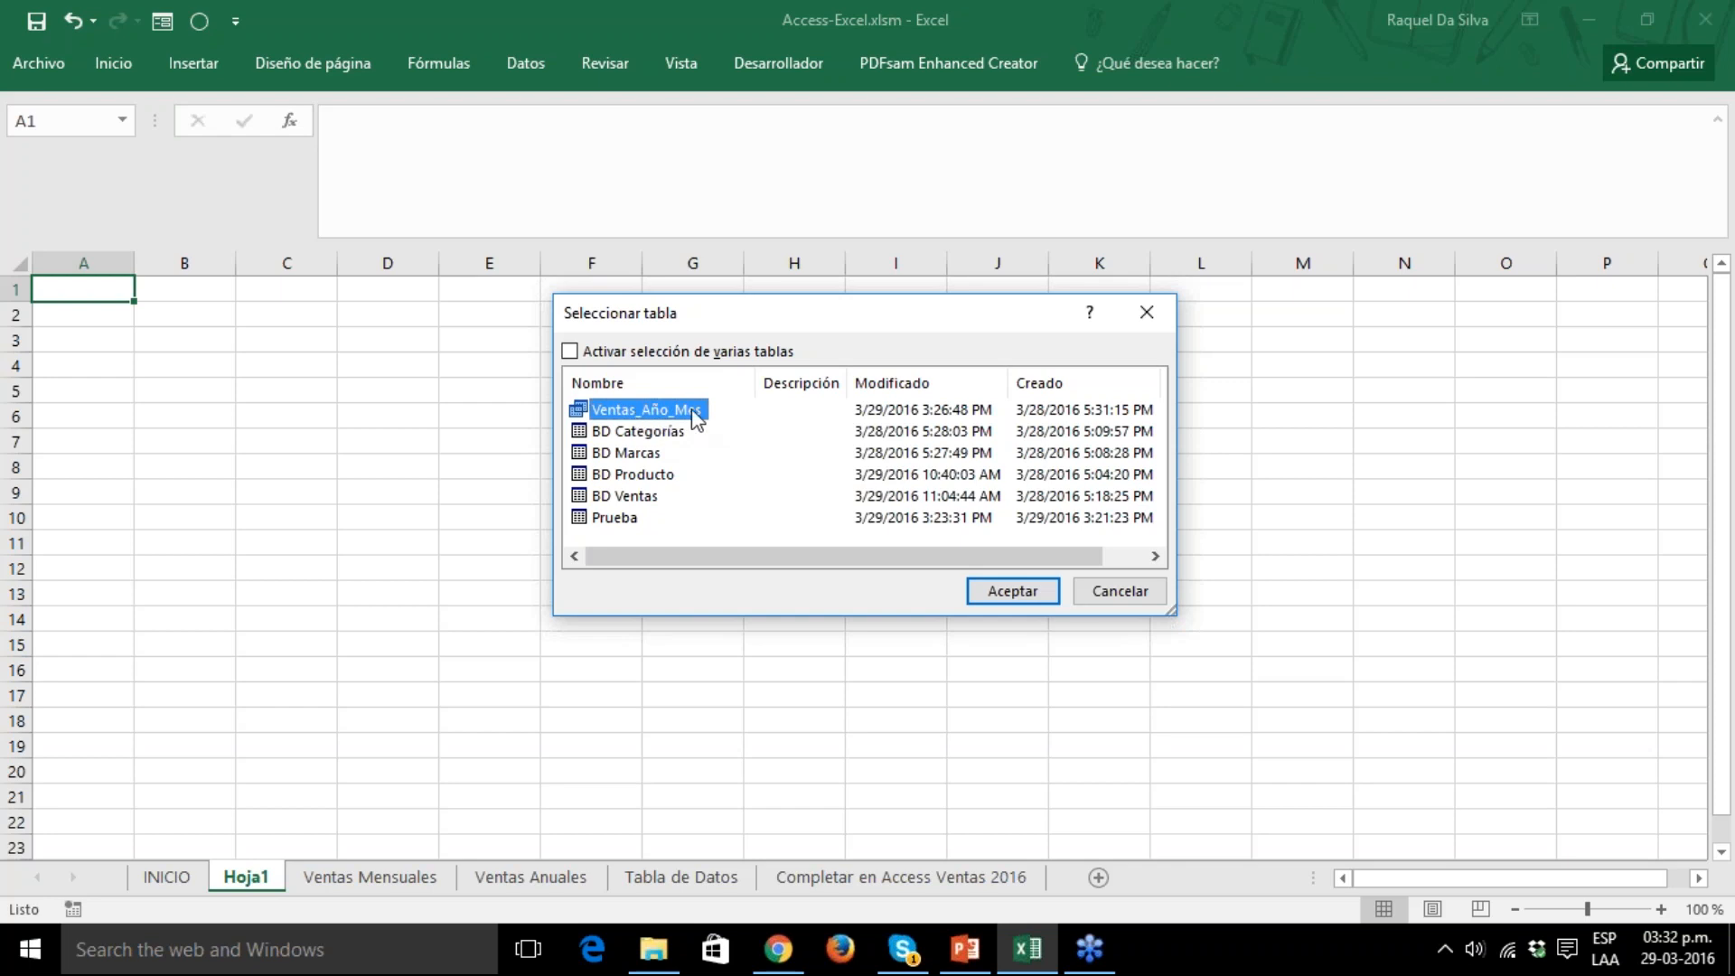
pyautogui.click(1004, 601)
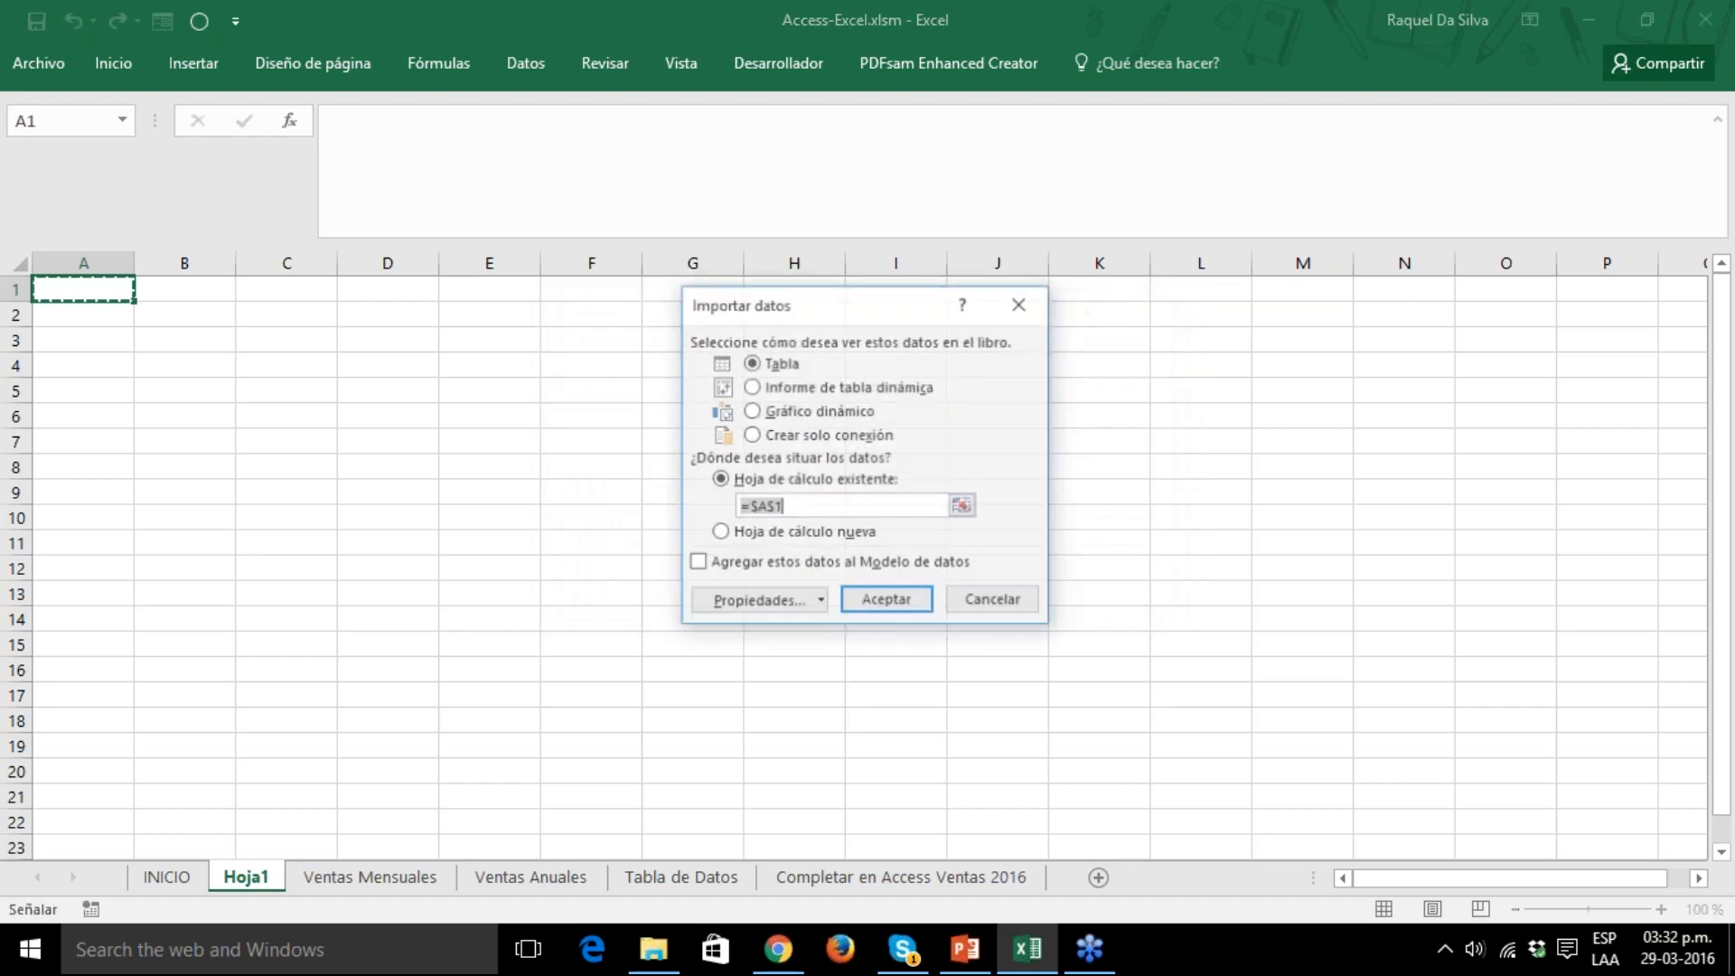
# Import the query as a table at cell A1 of Hoja1 and move that sheet after Completar en Access Ventas 2016.
pyautogui.click(757, 390)
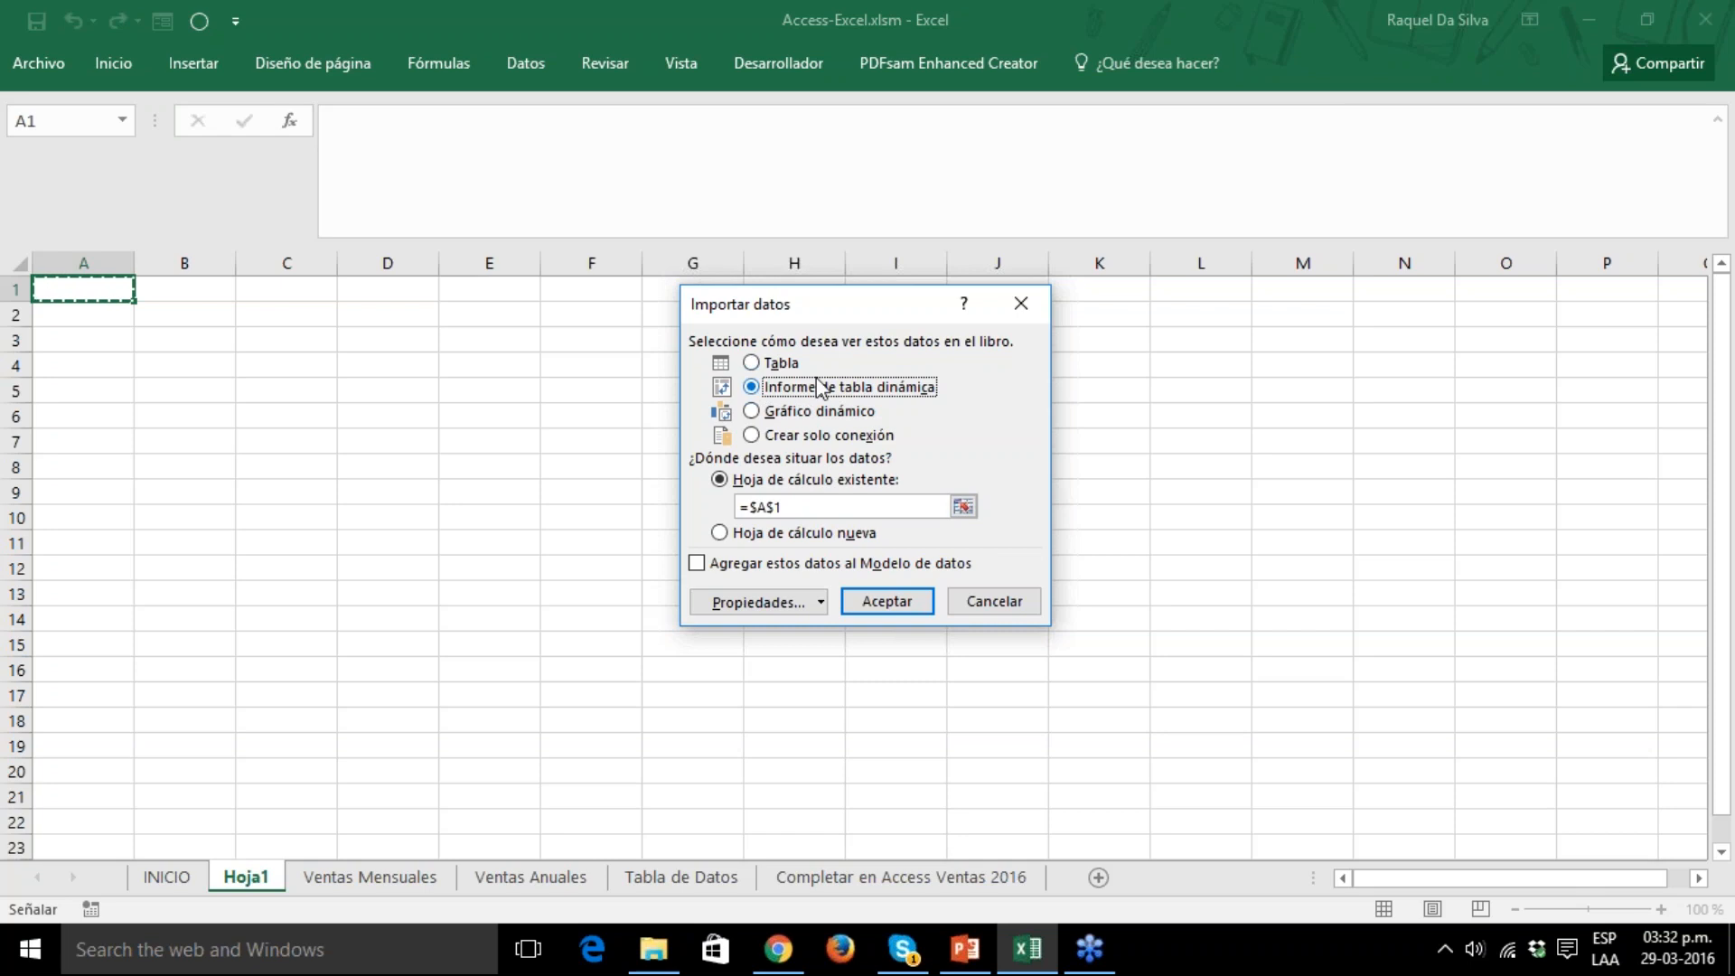
pyautogui.click(782, 412)
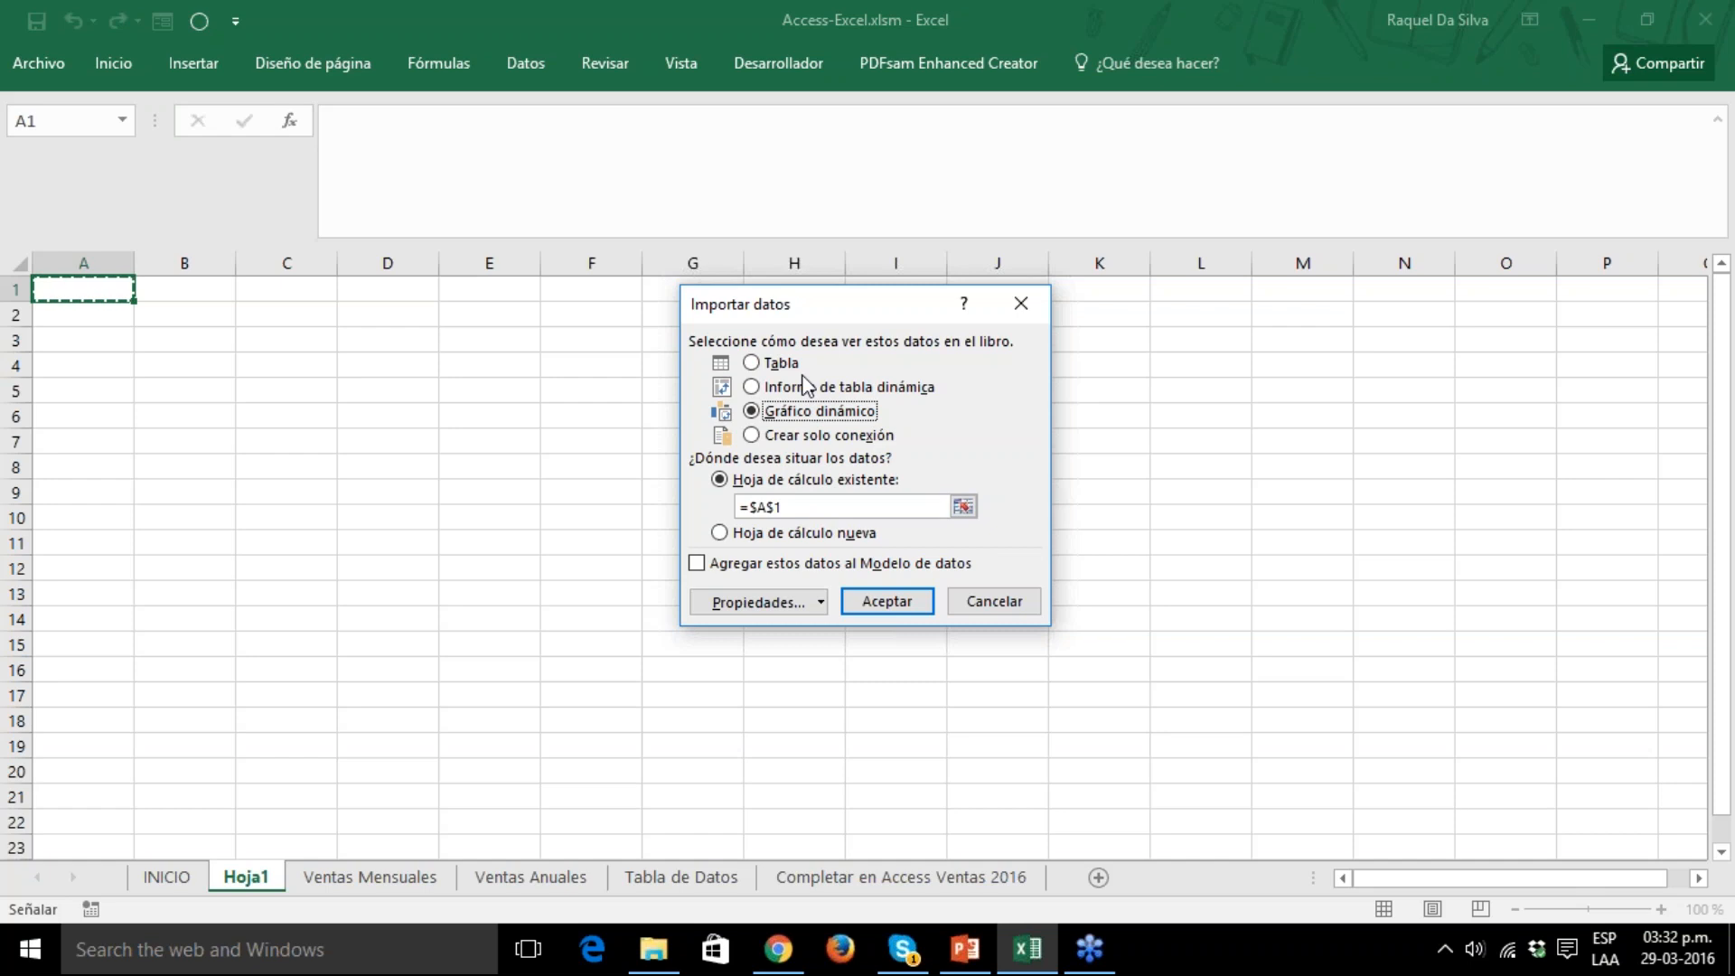
pyautogui.click(751, 366)
pyautogui.click(889, 600)
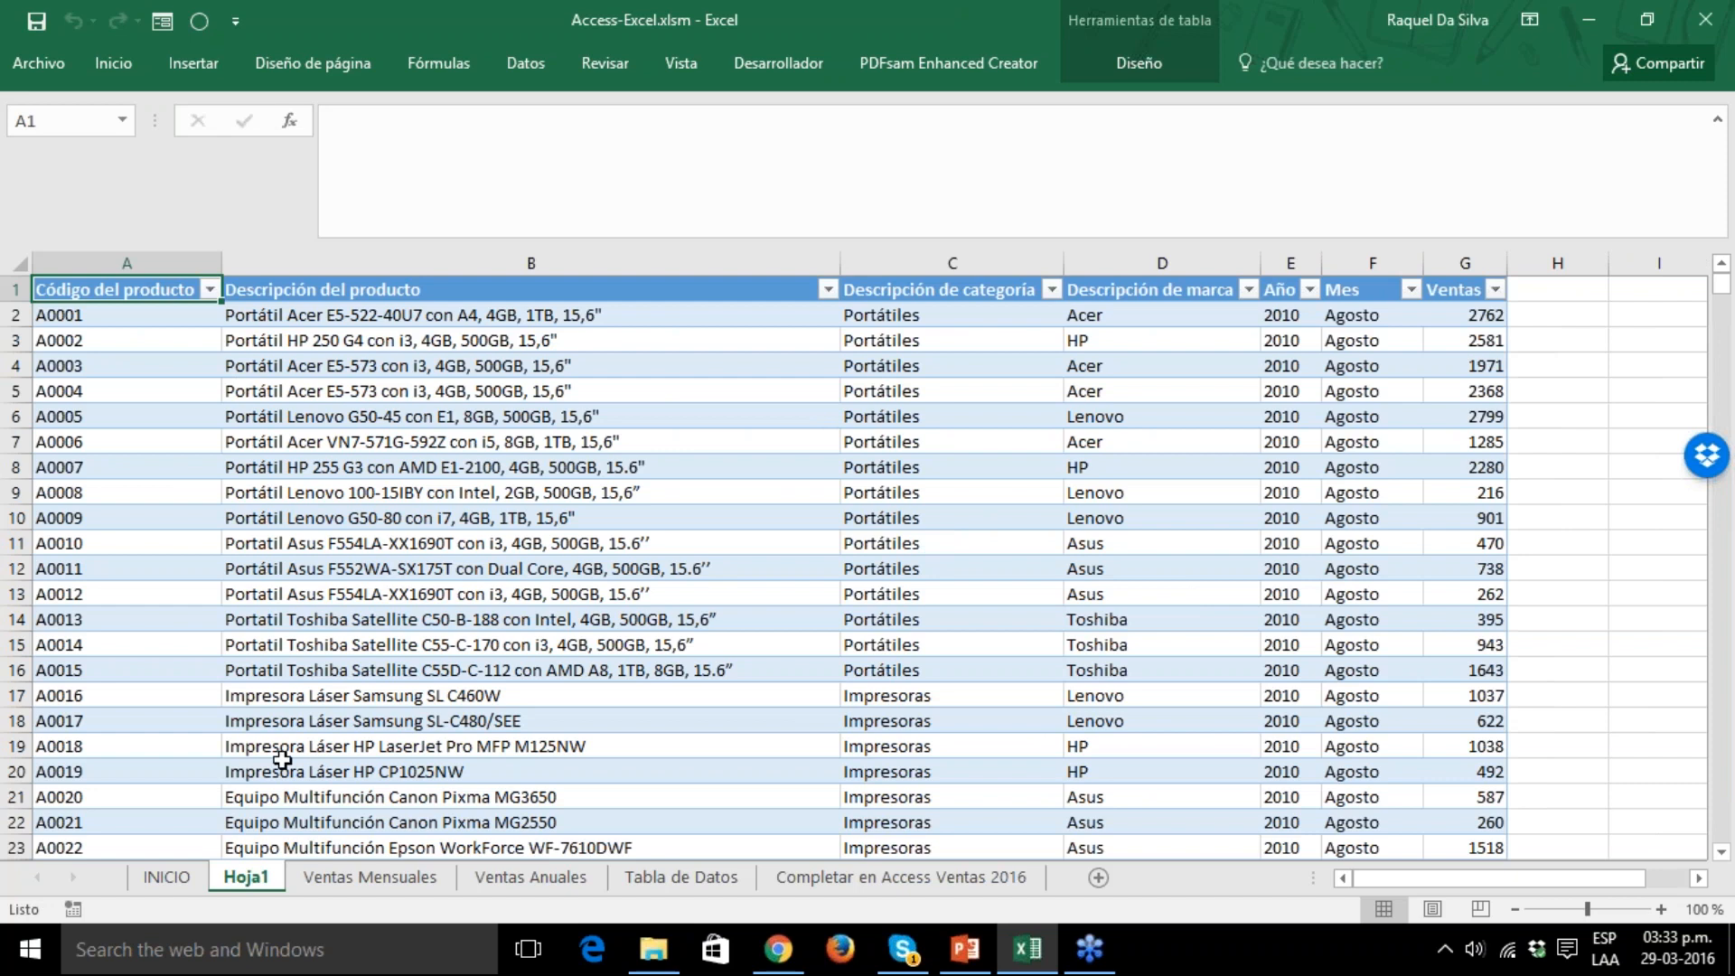
pyautogui.moveTo(249, 882); pyautogui.dragTo(1092, 806)
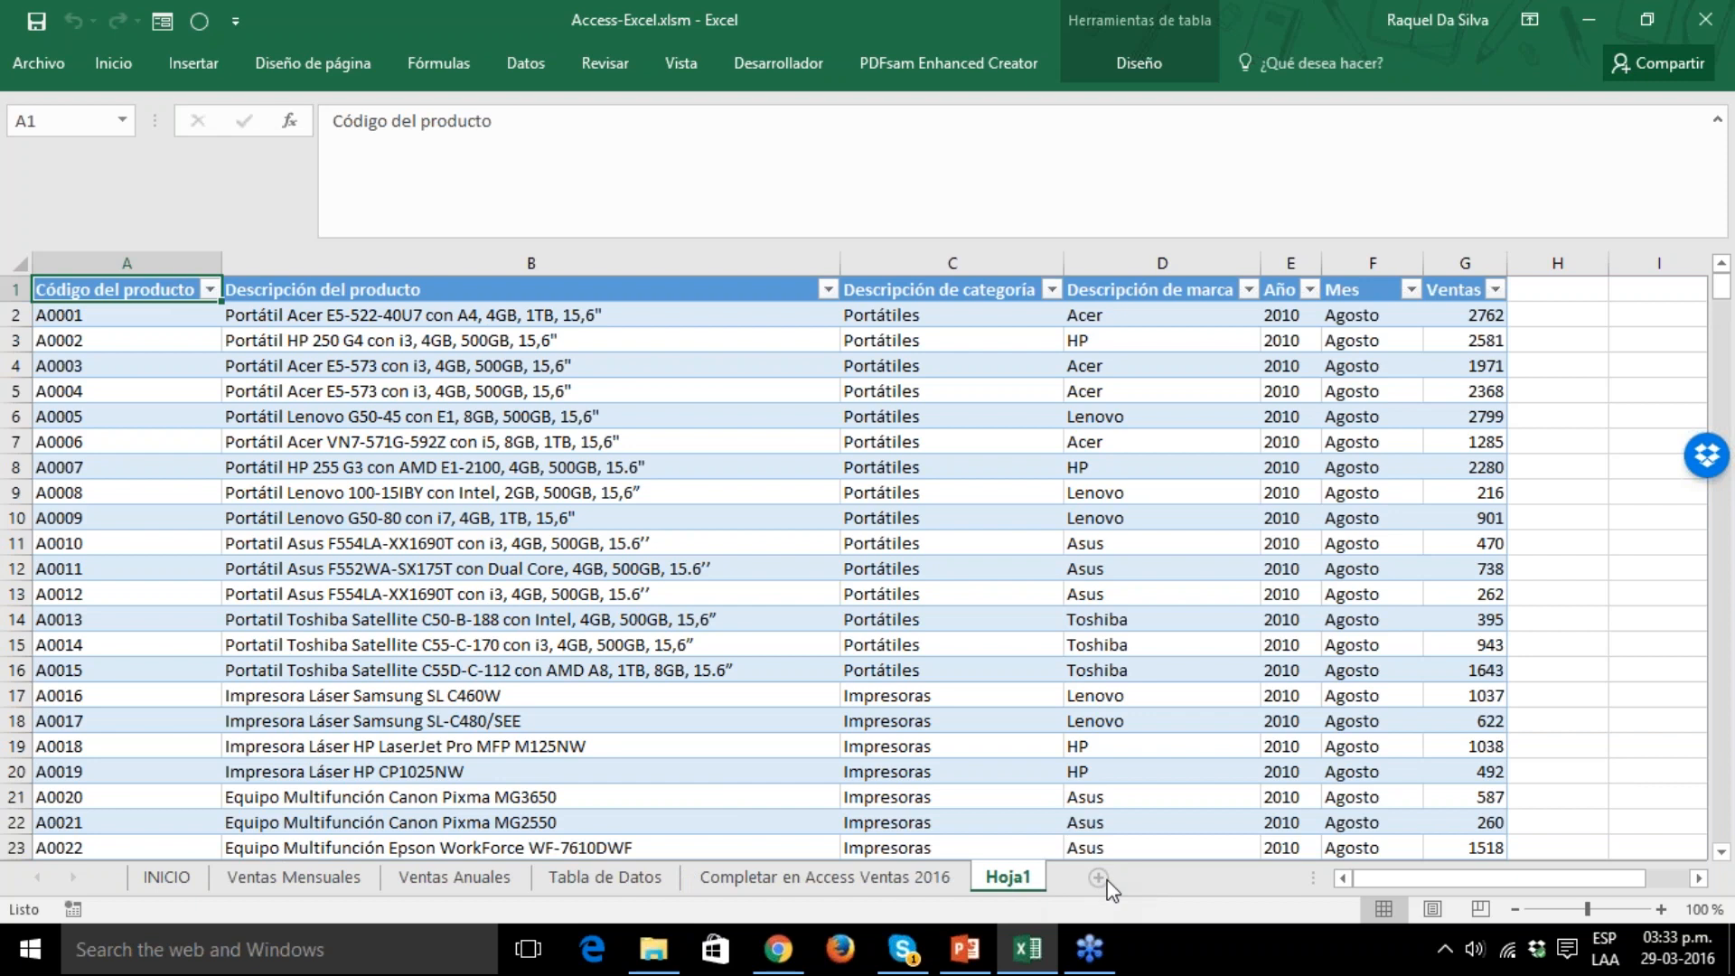
# Add another worksheet and import the Ventas_Año_Mes query from BDAccess.accdb into cell A1 as a pivot table report.
pyautogui.click(1153, 878)
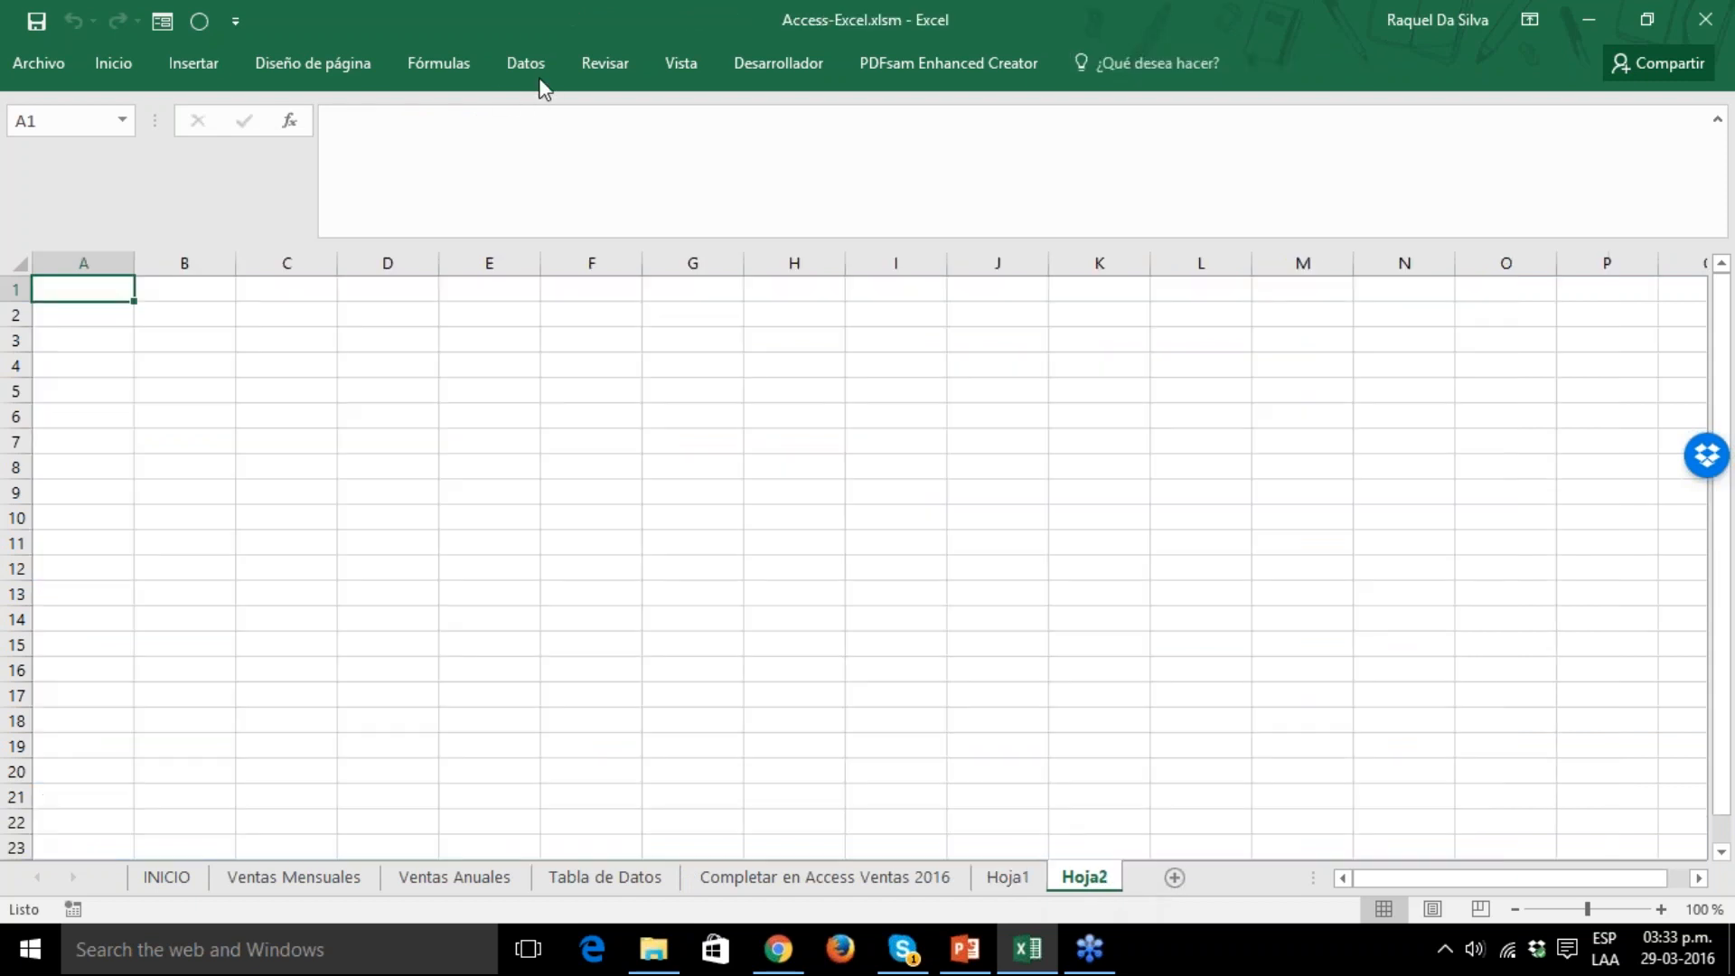
pyautogui.click(526, 65)
pyautogui.click(67, 161)
pyautogui.click(37, 243)
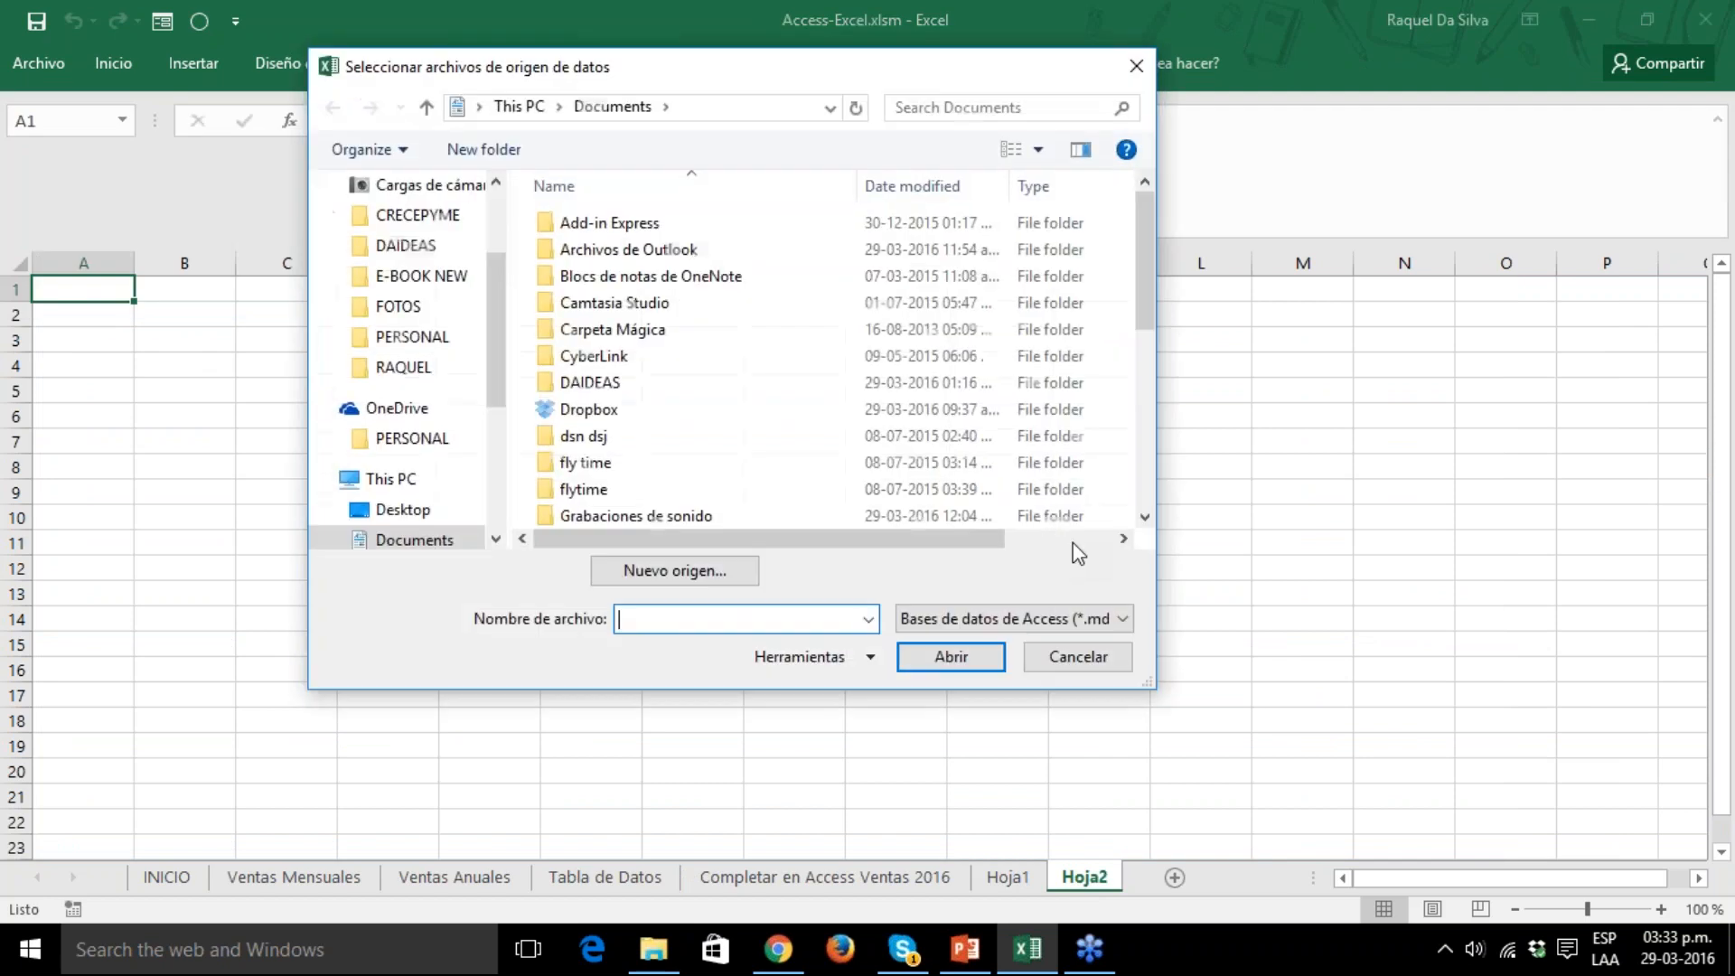
pyautogui.click(398, 510)
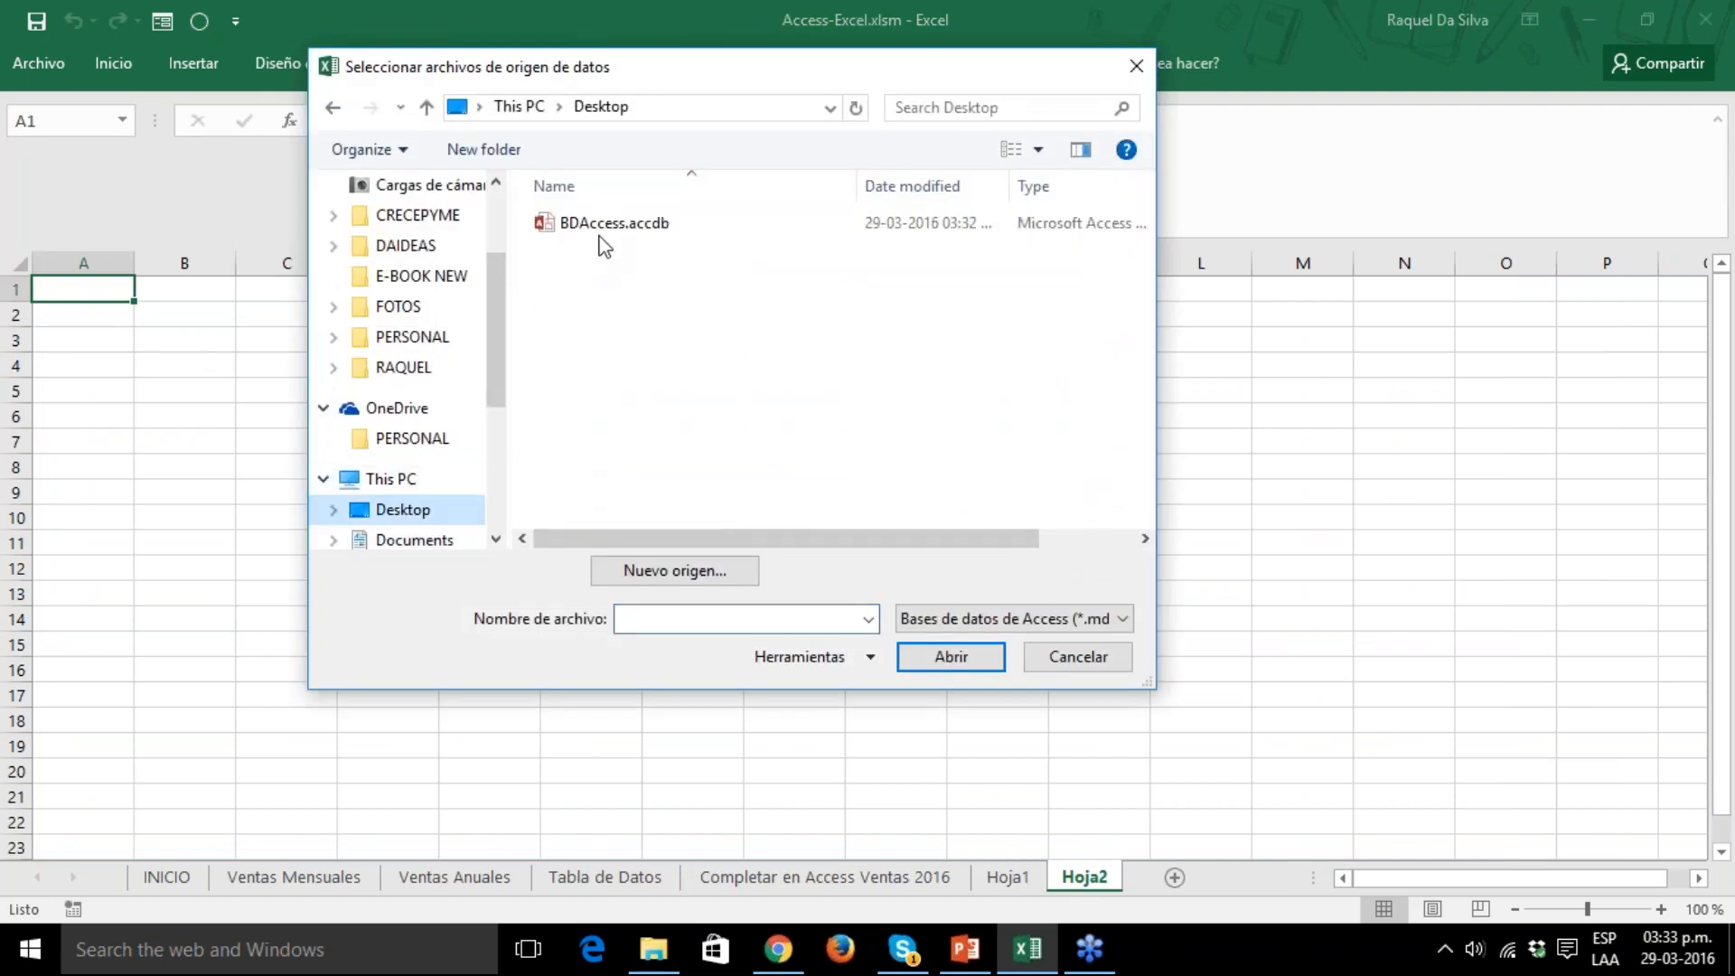
pyautogui.doubleClick(603, 224)
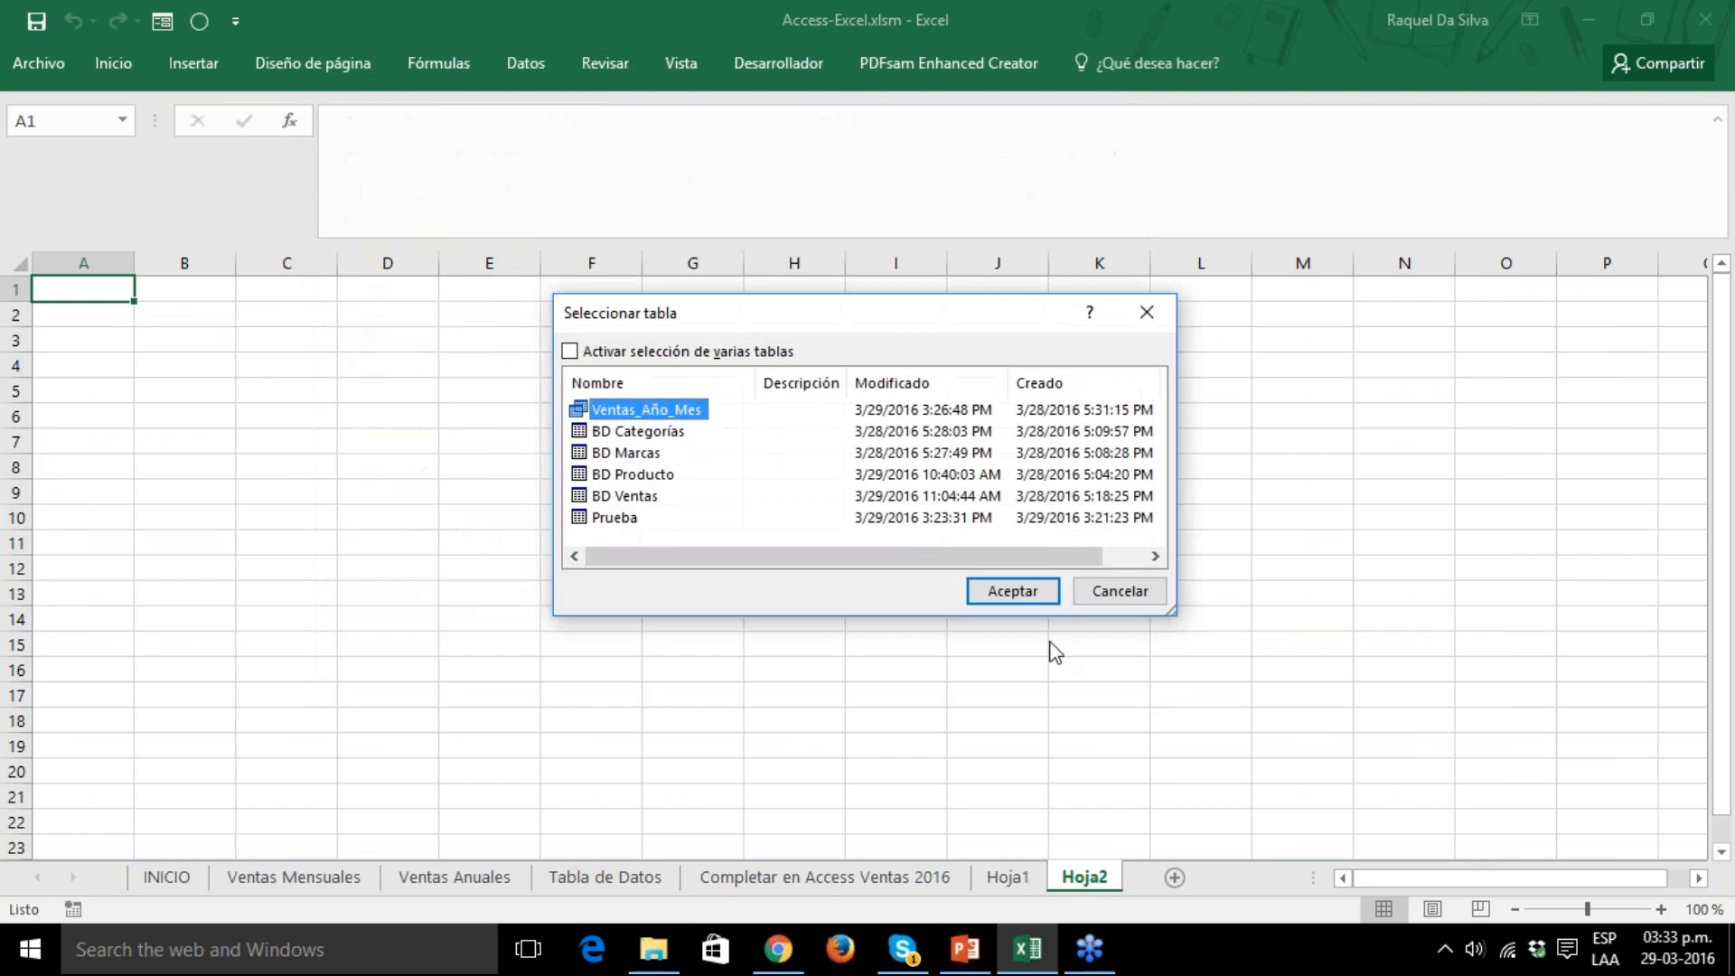
pyautogui.click(994, 593)
pyautogui.click(752, 387)
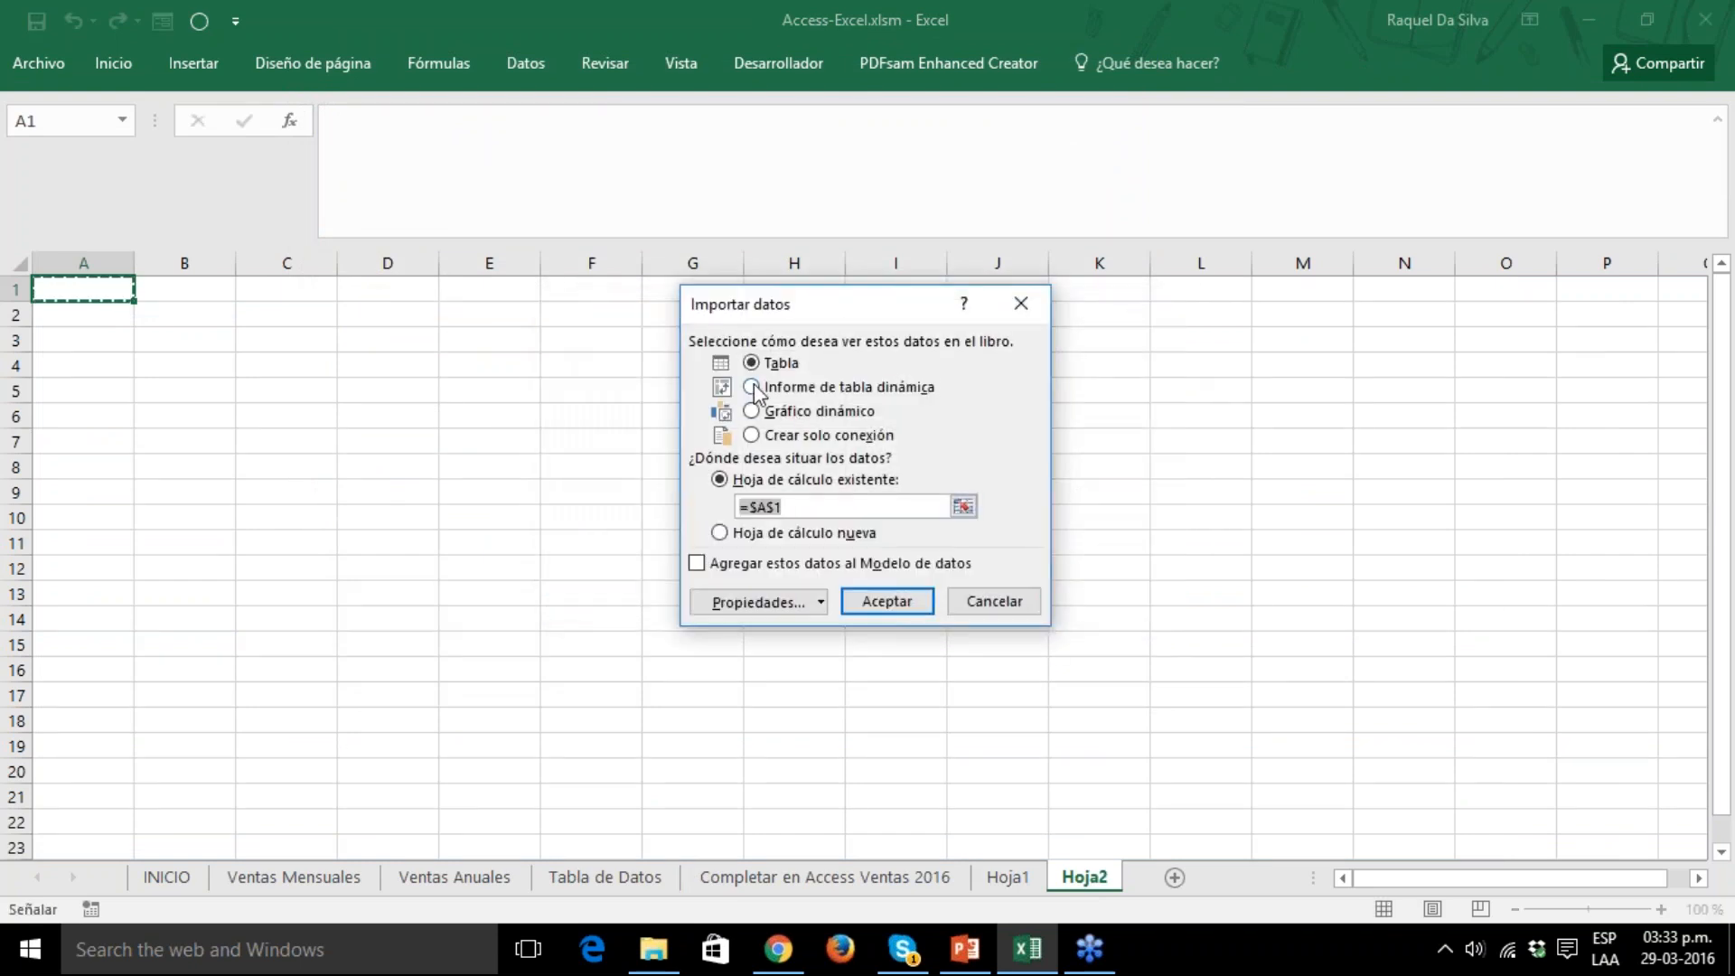
pyautogui.click(887, 601)
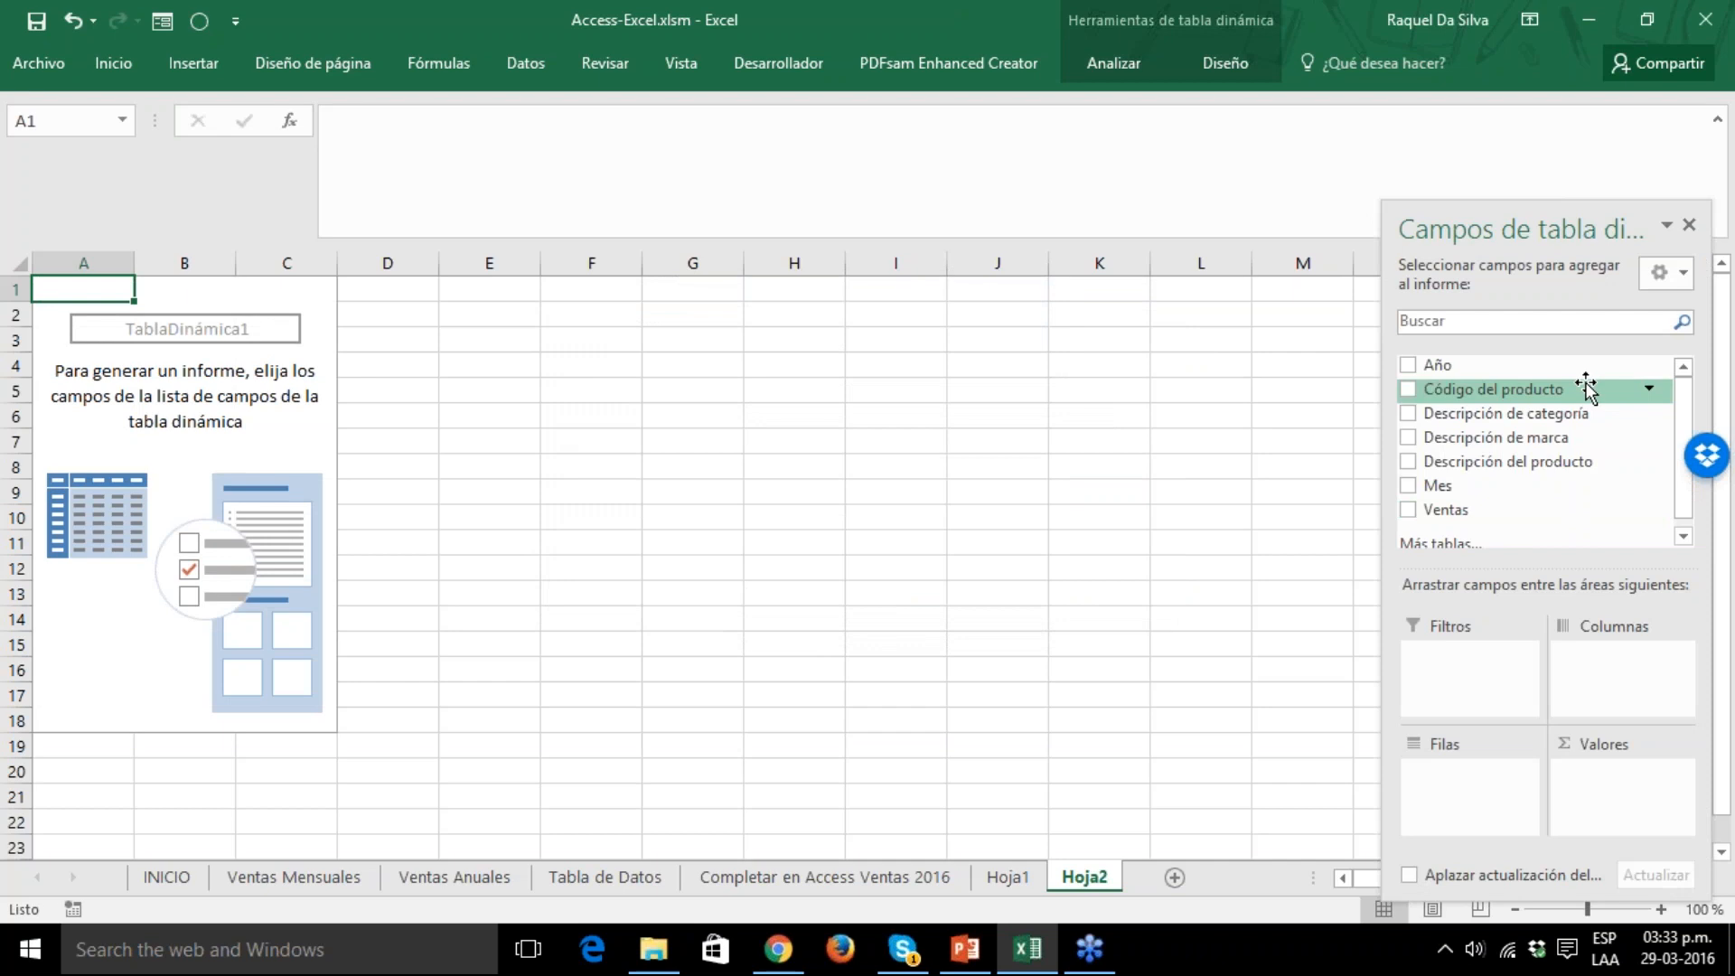
# Lay out the pivot table with Código del producto in rows, Ventas in values, Mes in columns and Año as filter.
pyautogui.moveTo(1569, 395); pyautogui.dragTo(1469, 777)
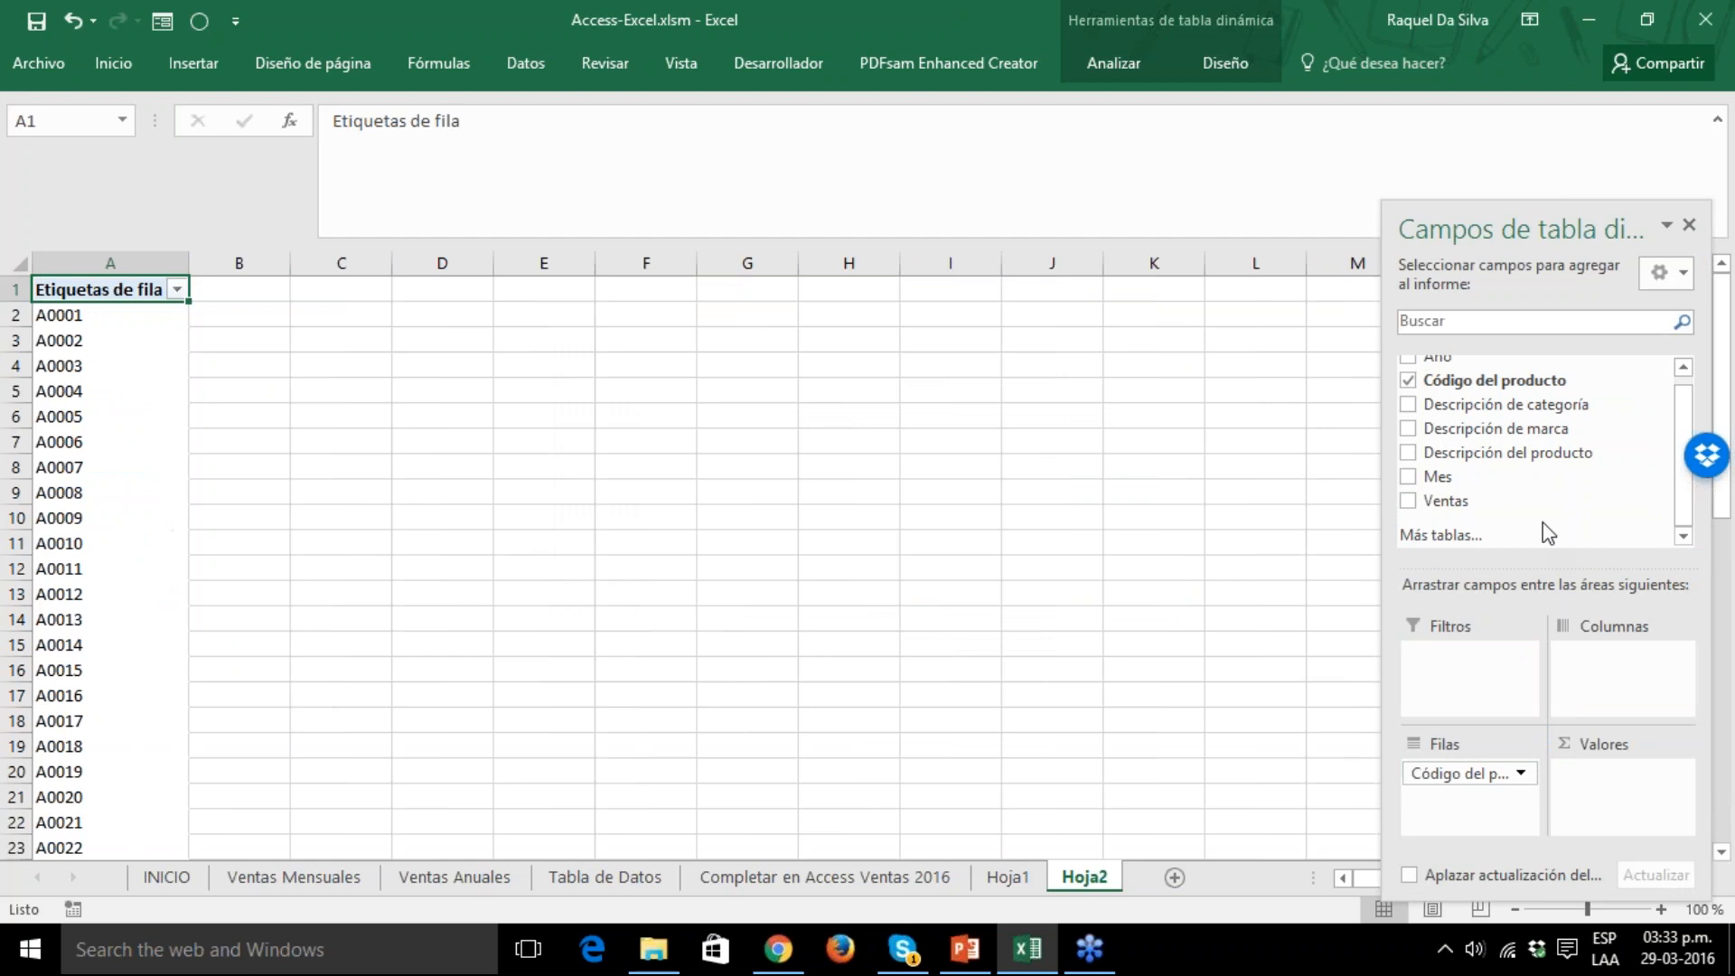
pyautogui.moveTo(1495, 512); pyautogui.dragTo(1629, 772)
pyautogui.moveTo(1437, 476); pyautogui.dragTo(1622, 674)
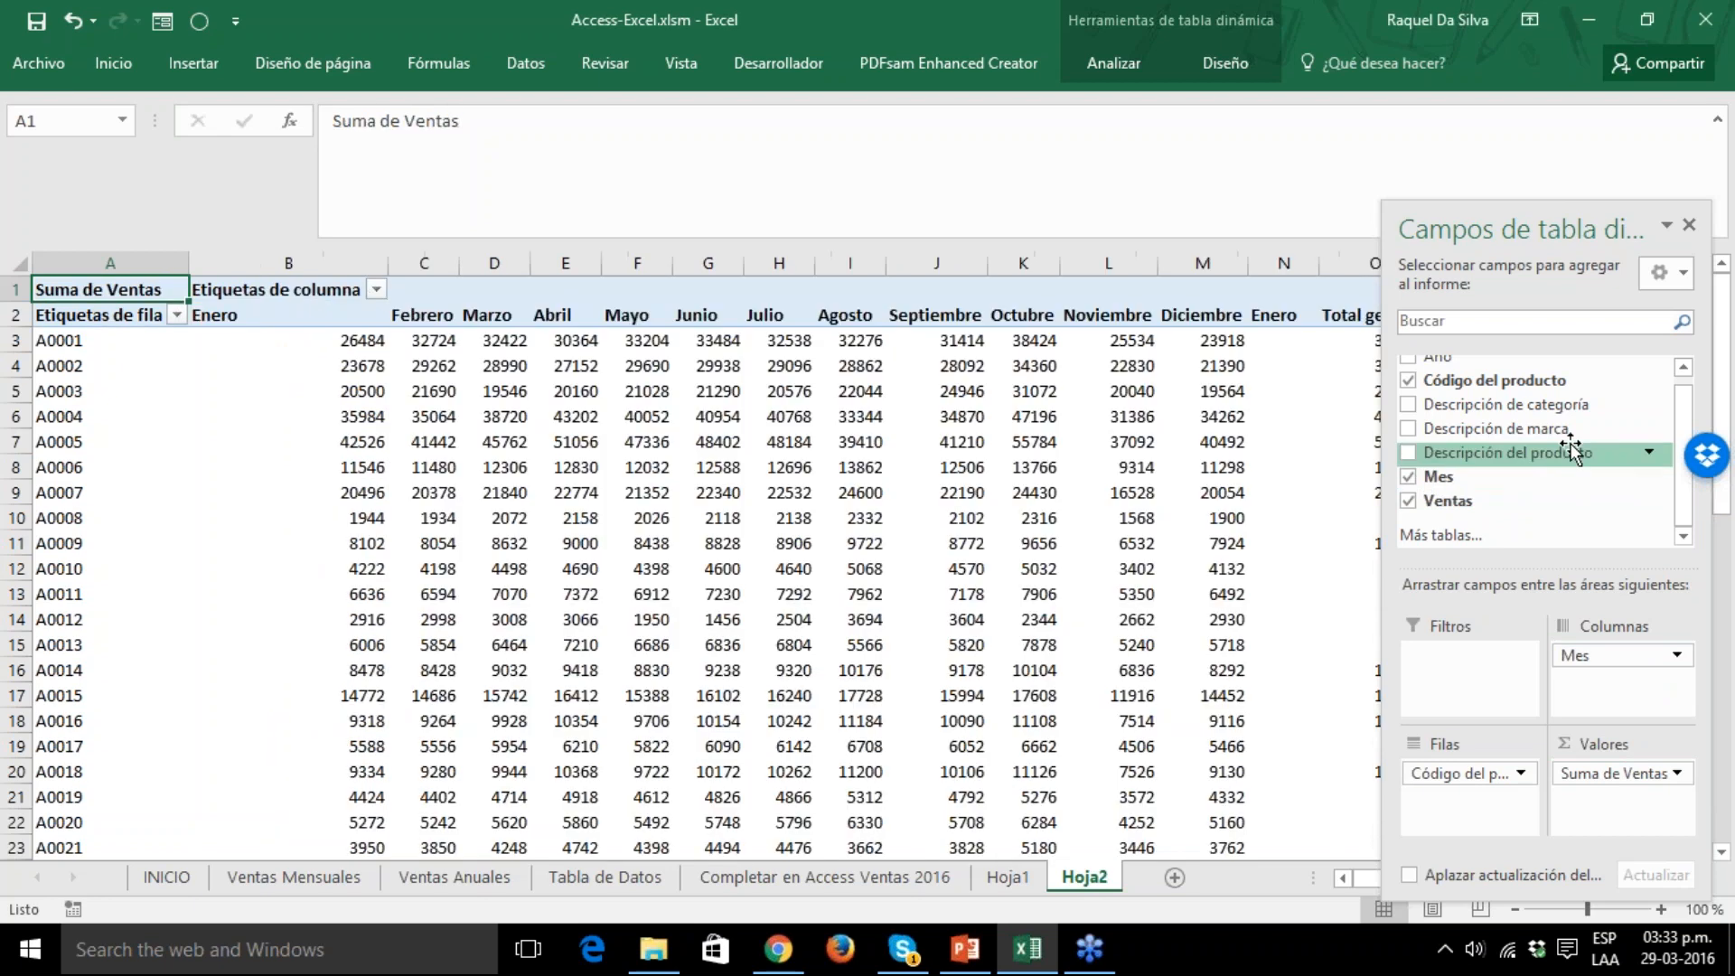
pyautogui.moveTo(1439, 360); pyautogui.dragTo(1434, 649)
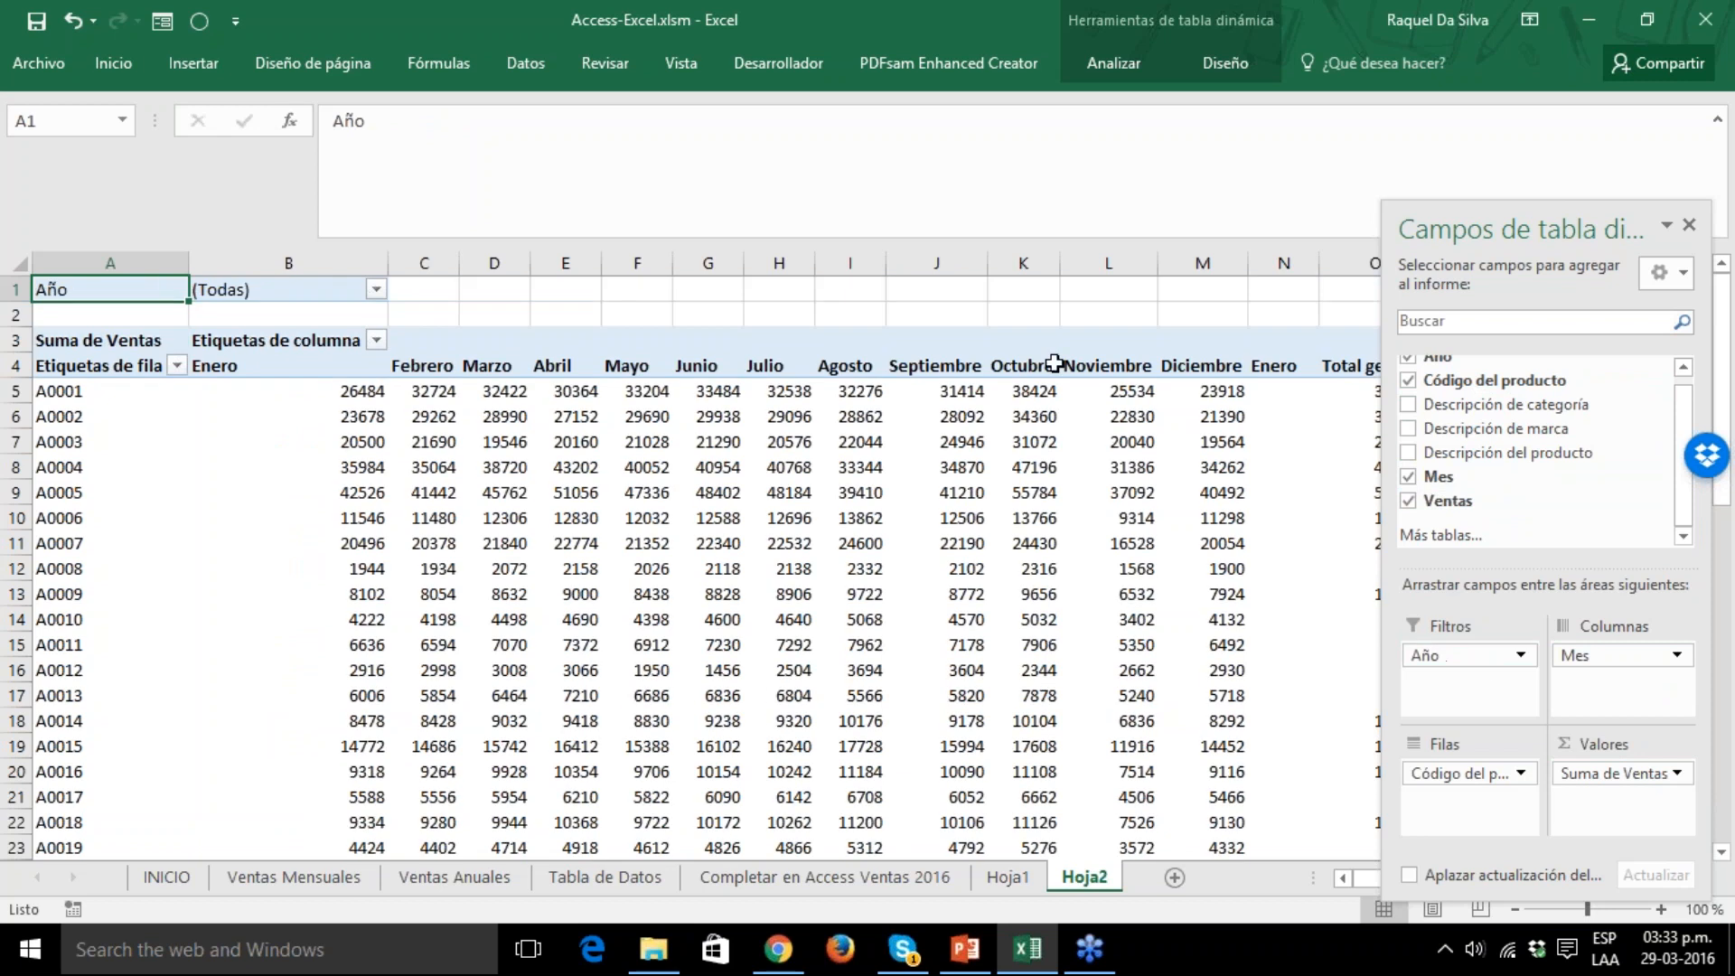
pyautogui.click(1031, 310)
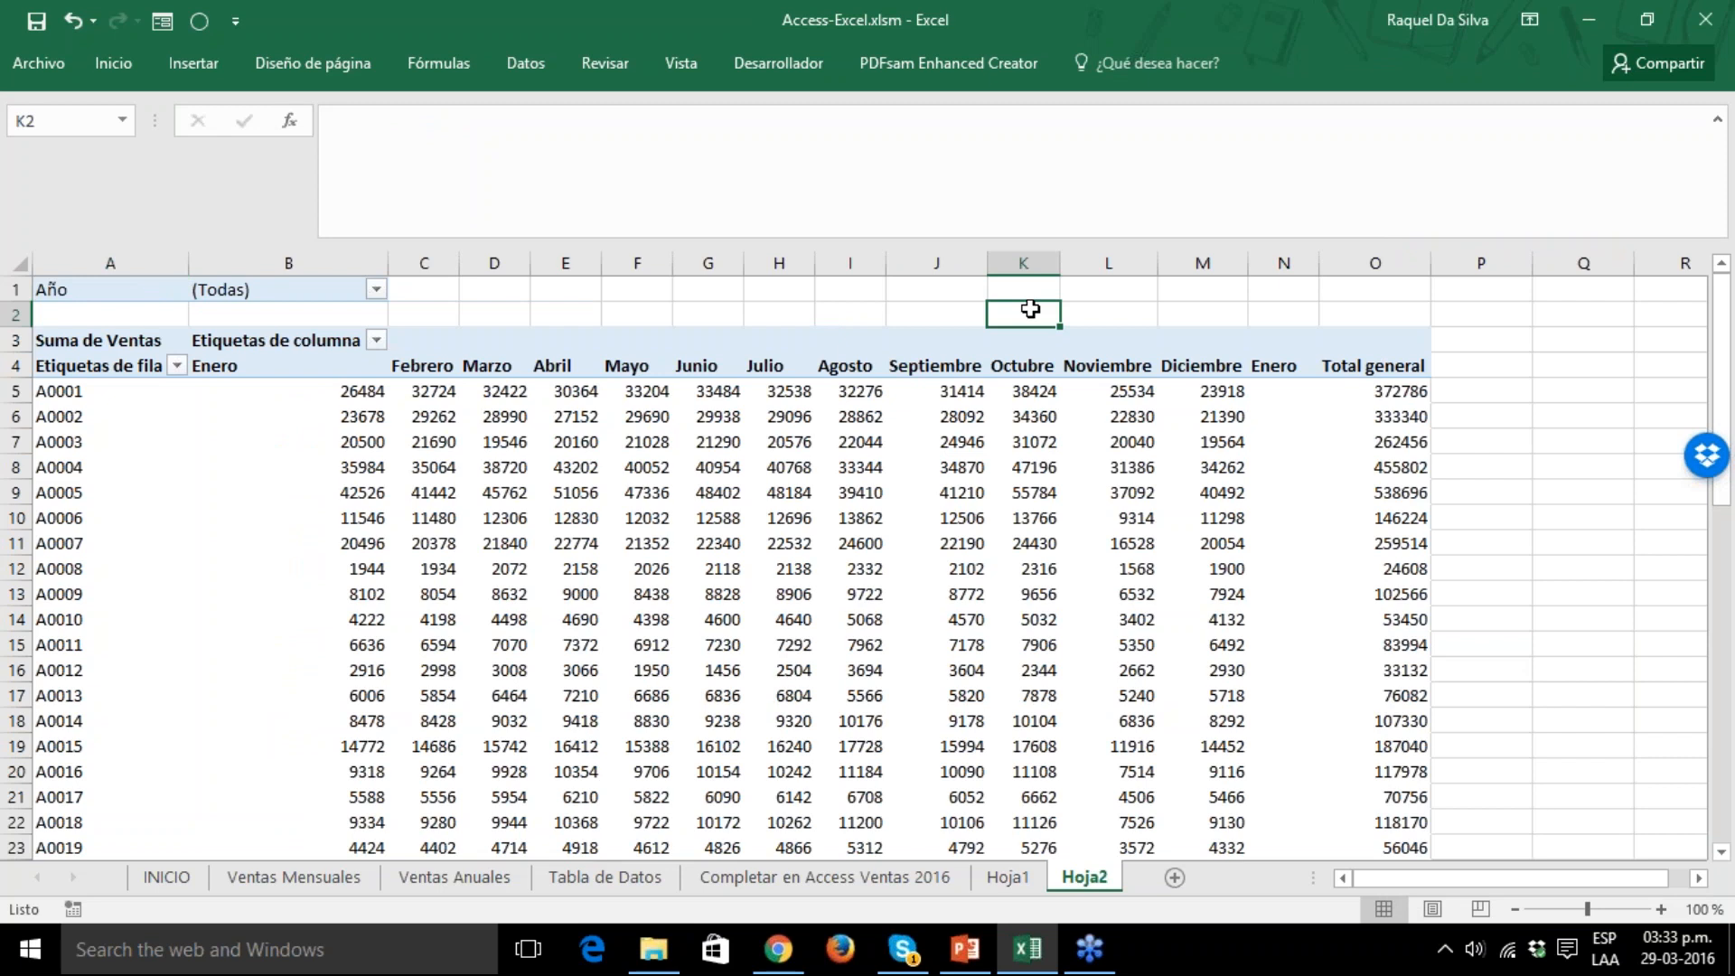
# Delete the Hoja2 and Hoja1 worksheets from the workbook.
pyautogui.rightClick(1090, 882)
pyautogui.click(1143, 614)
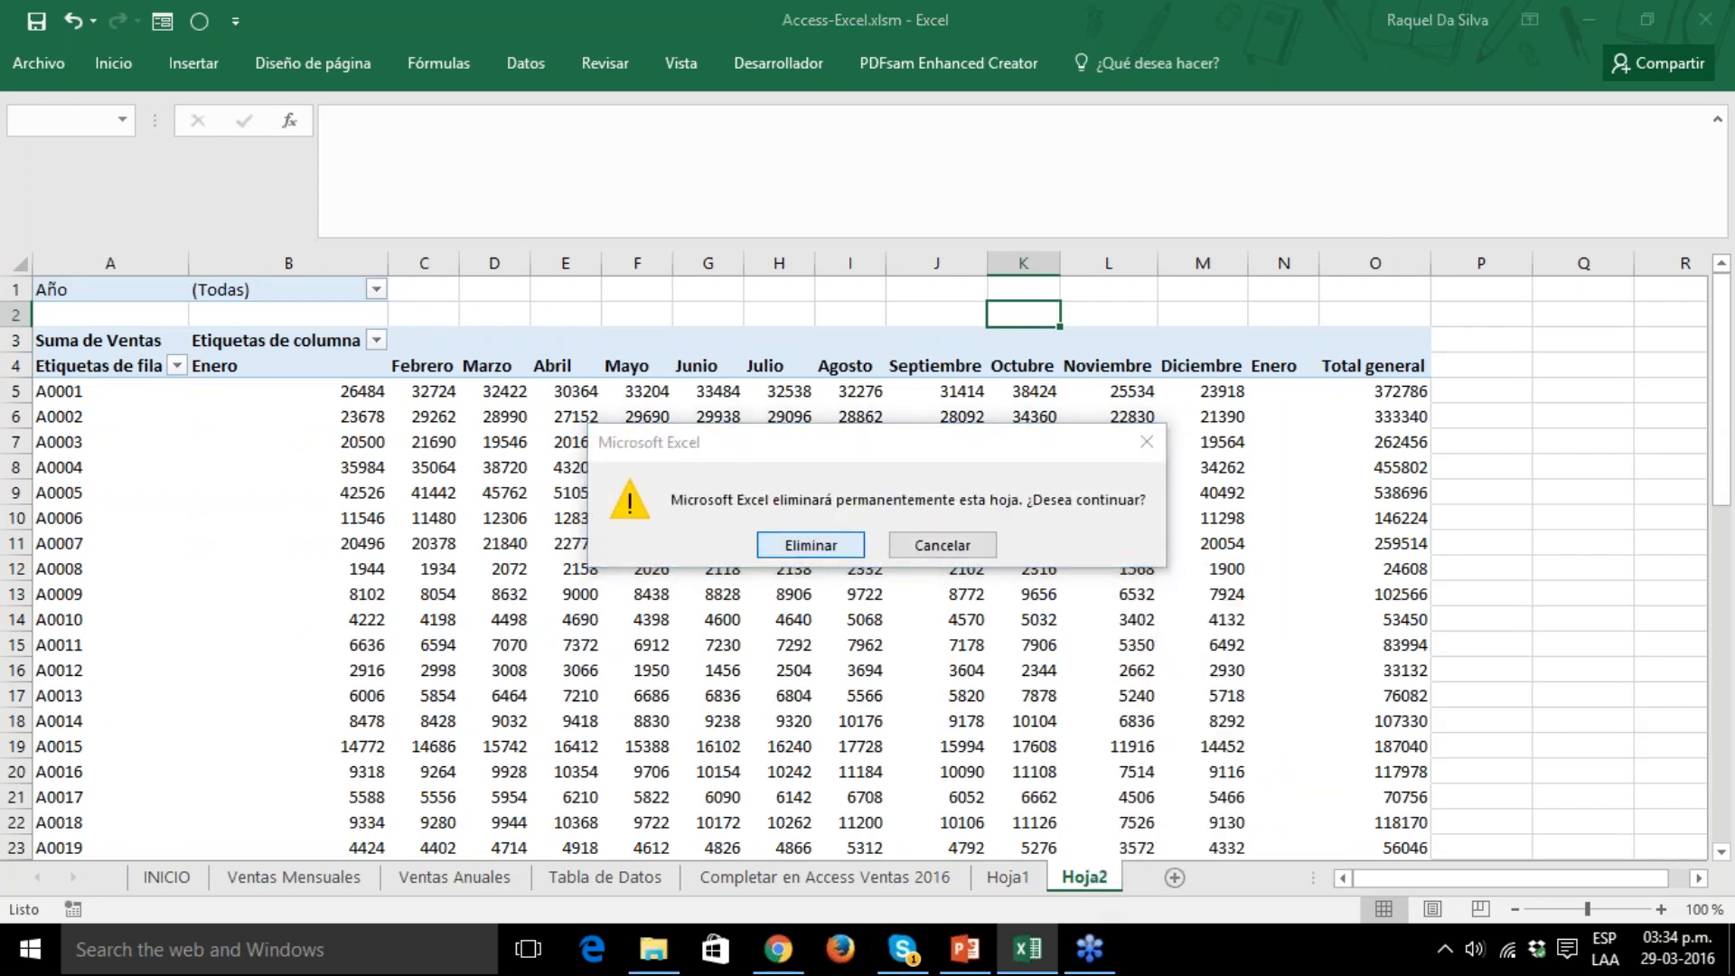
pyautogui.press('Return')
pyautogui.rightClick(994, 878)
pyautogui.click(1011, 716)
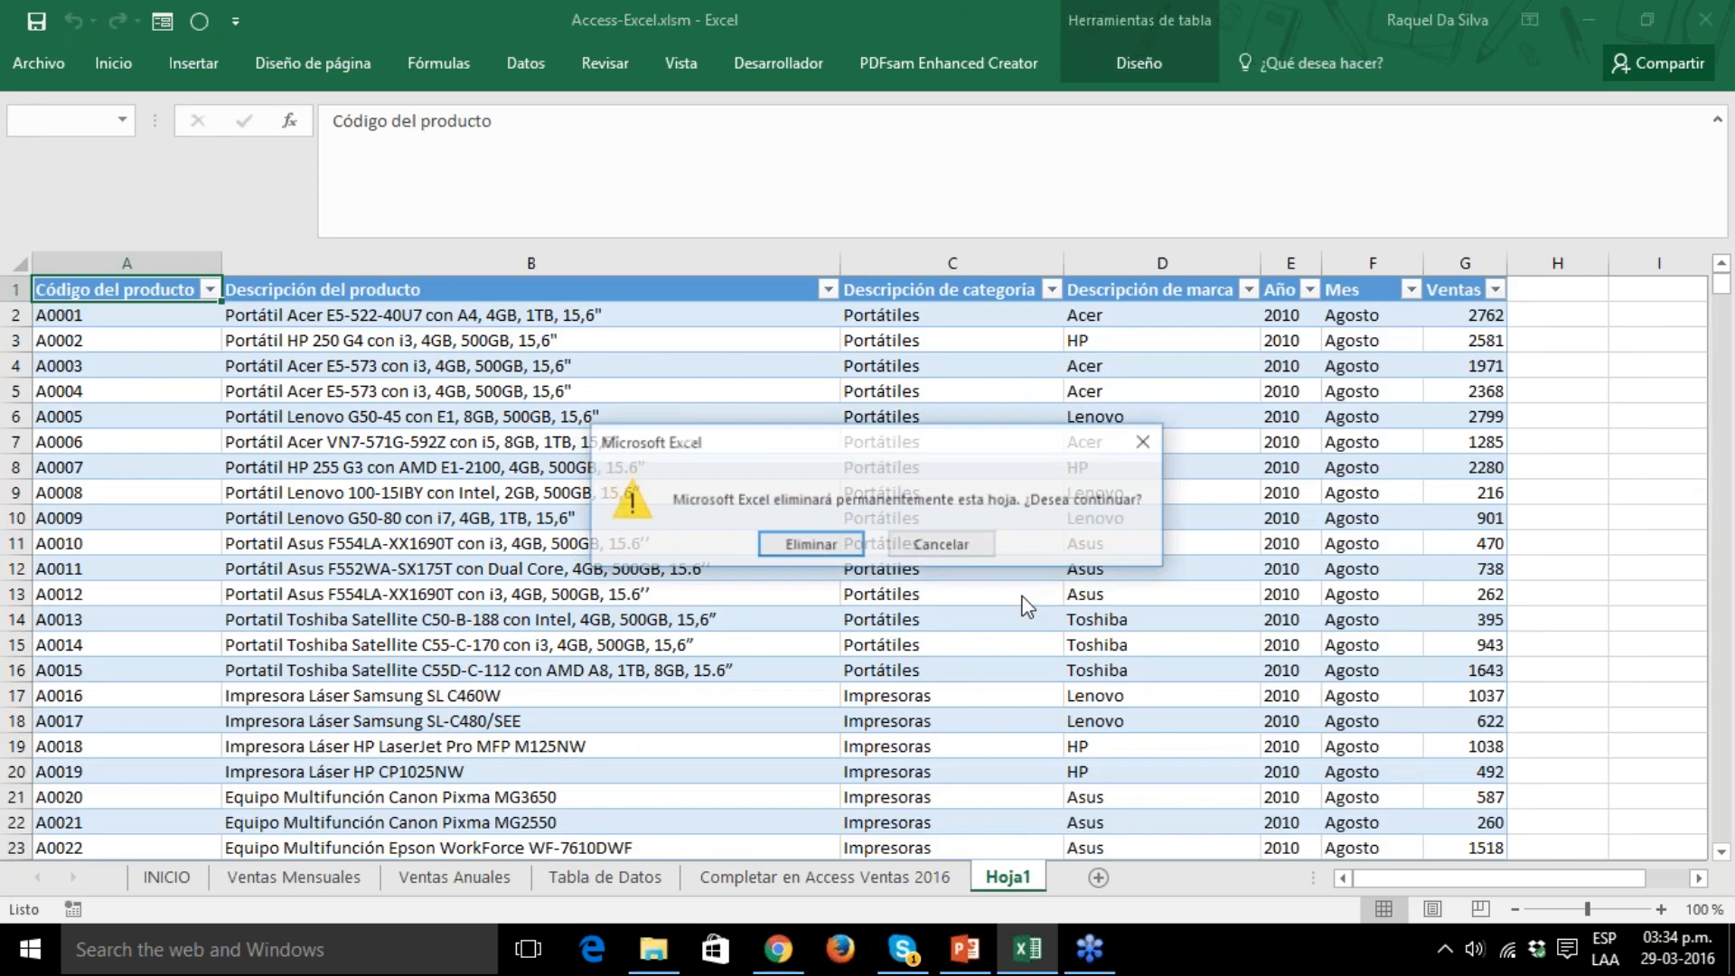
pyautogui.press('Return')
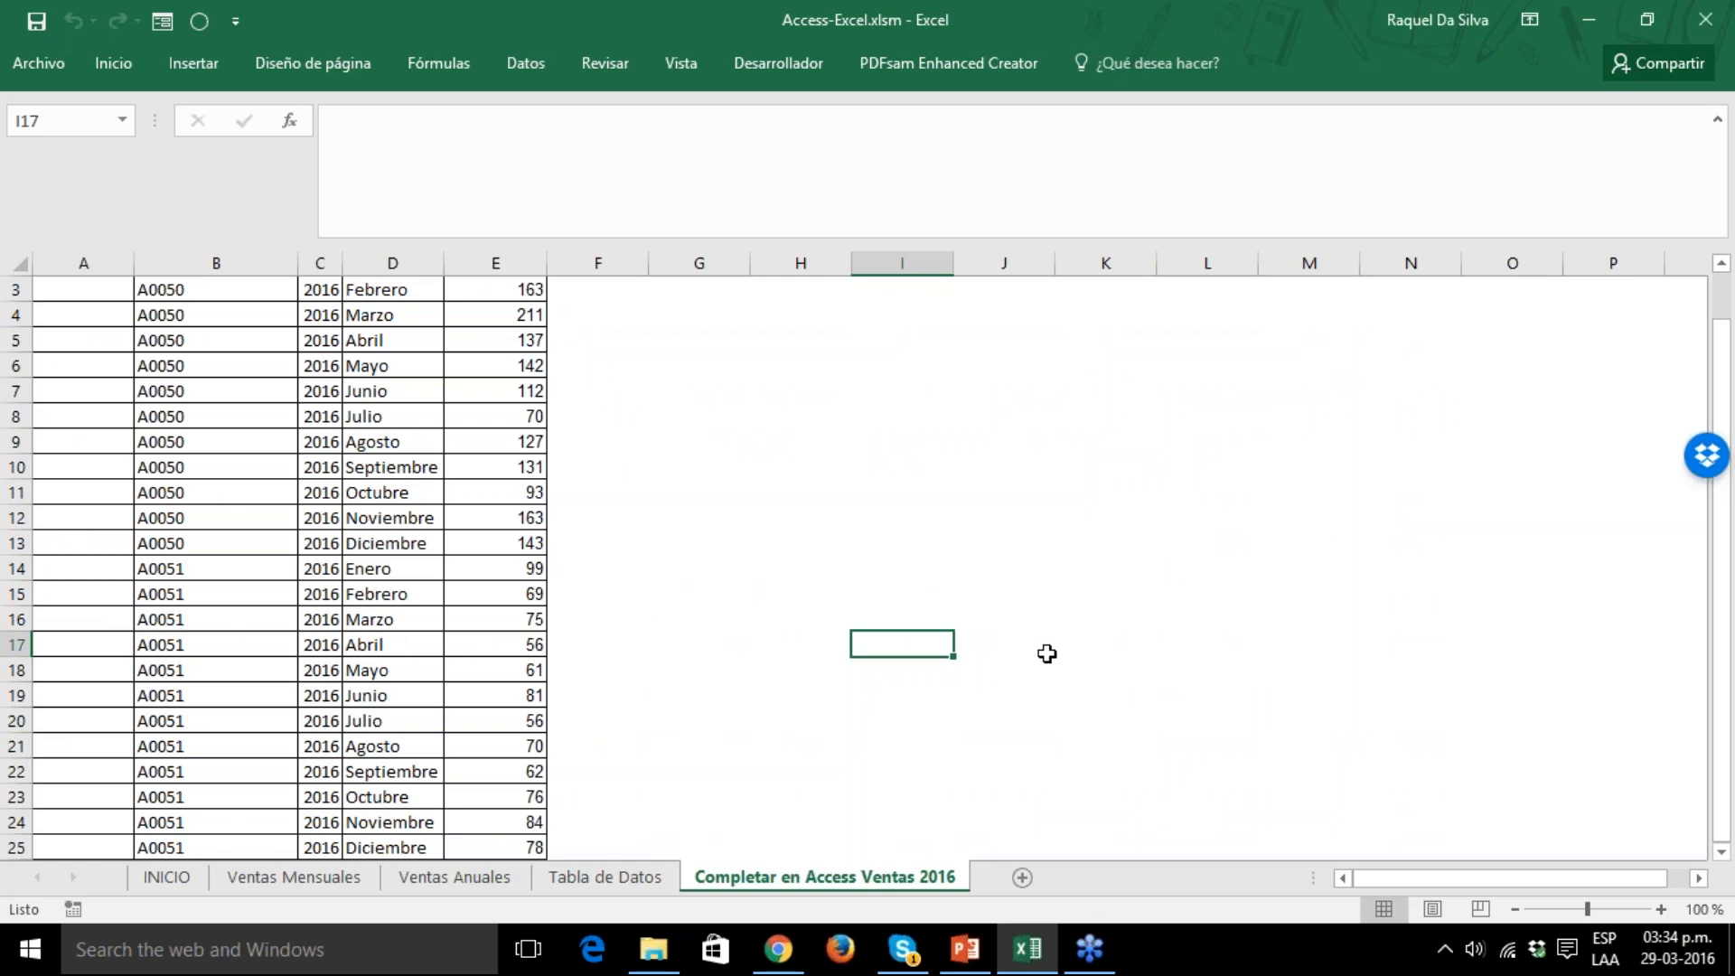
# Review the available years in the Año filter on Ventas Mensuales, and view the Ventas Anuales pivot table.
pyautogui.click(294, 877)
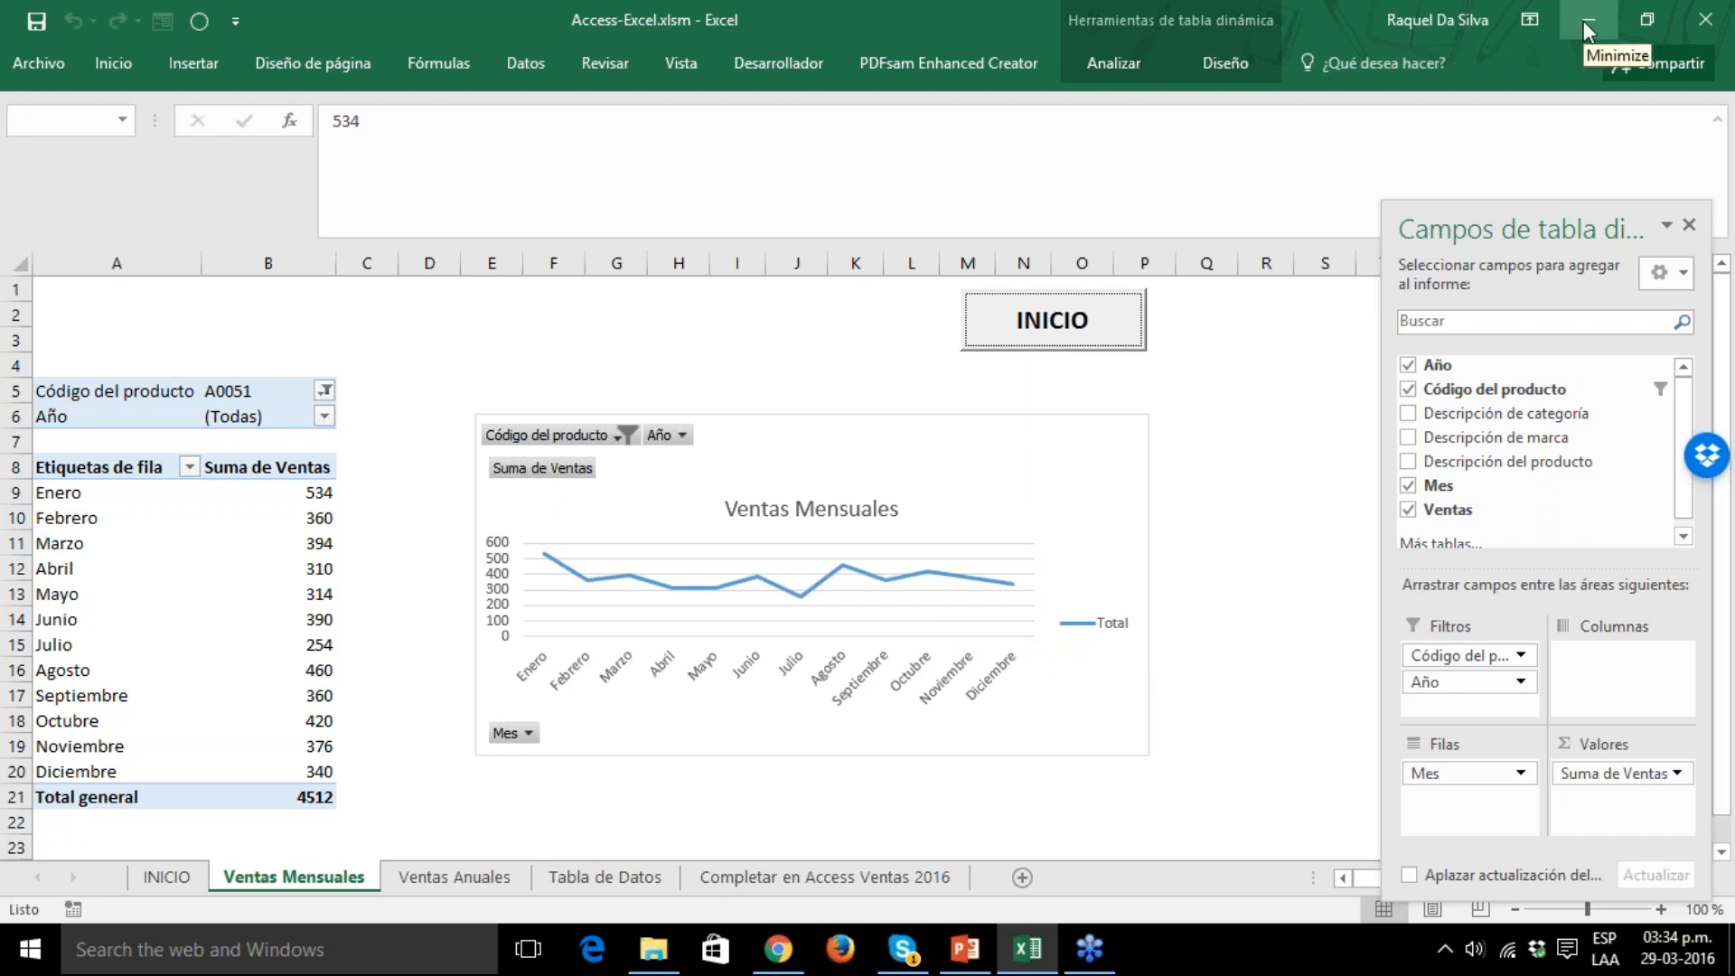
pyautogui.click(324, 418)
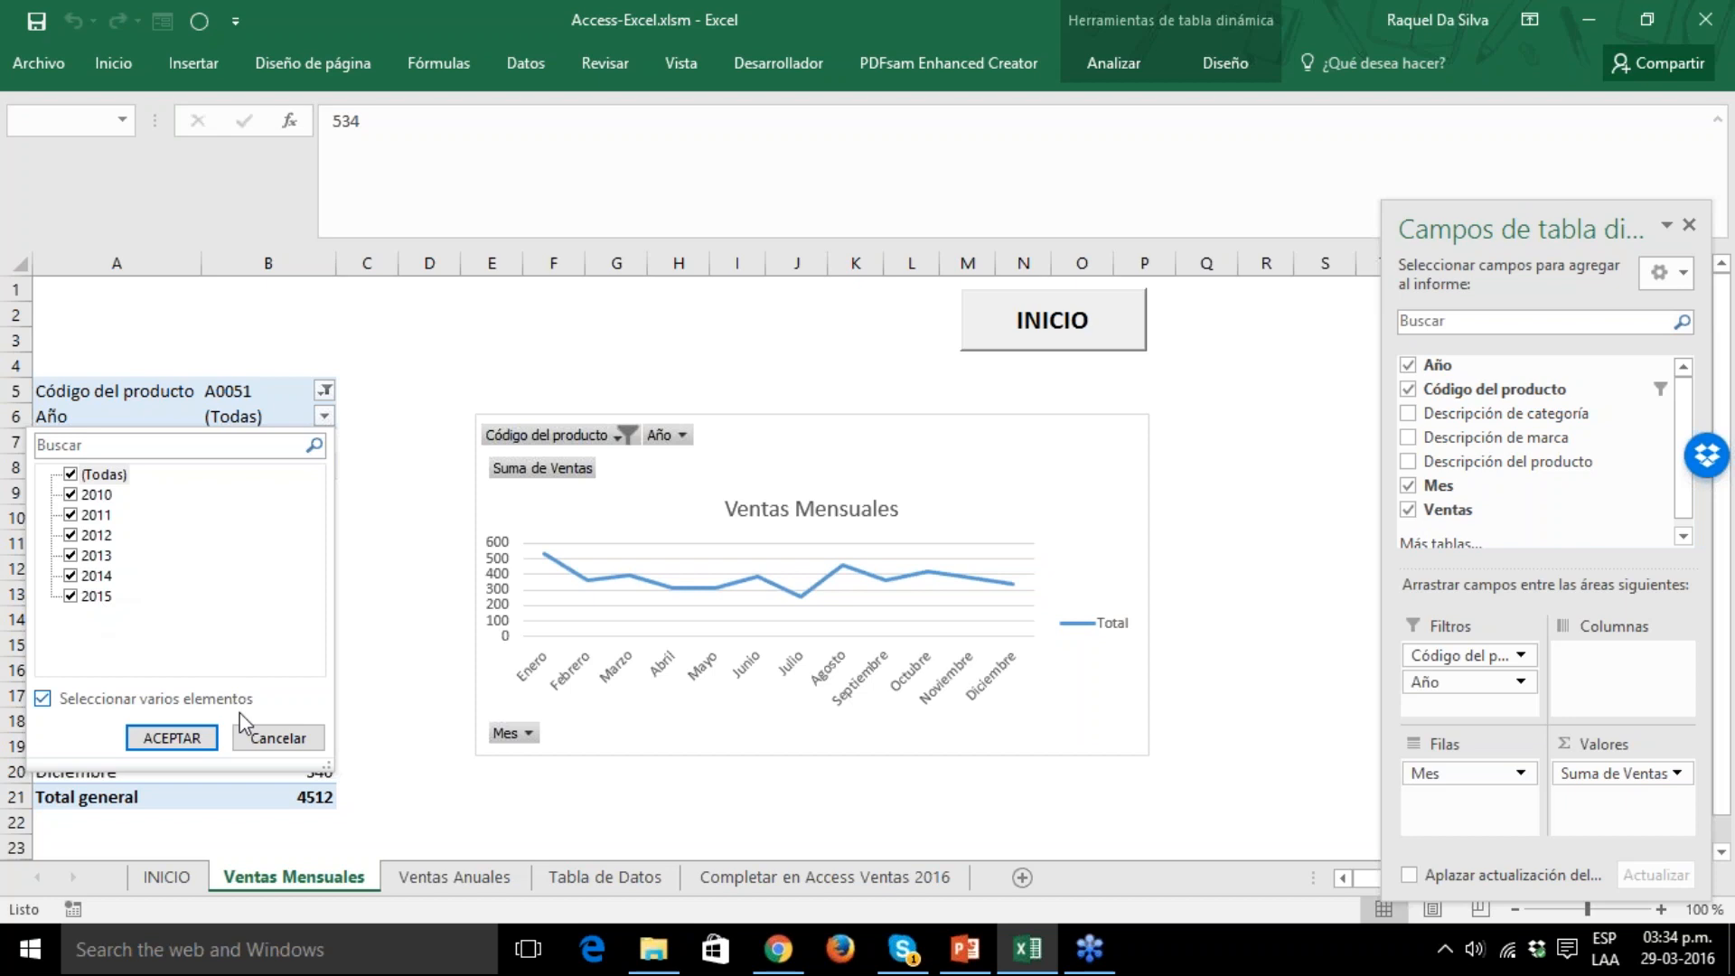
pyautogui.click(267, 740)
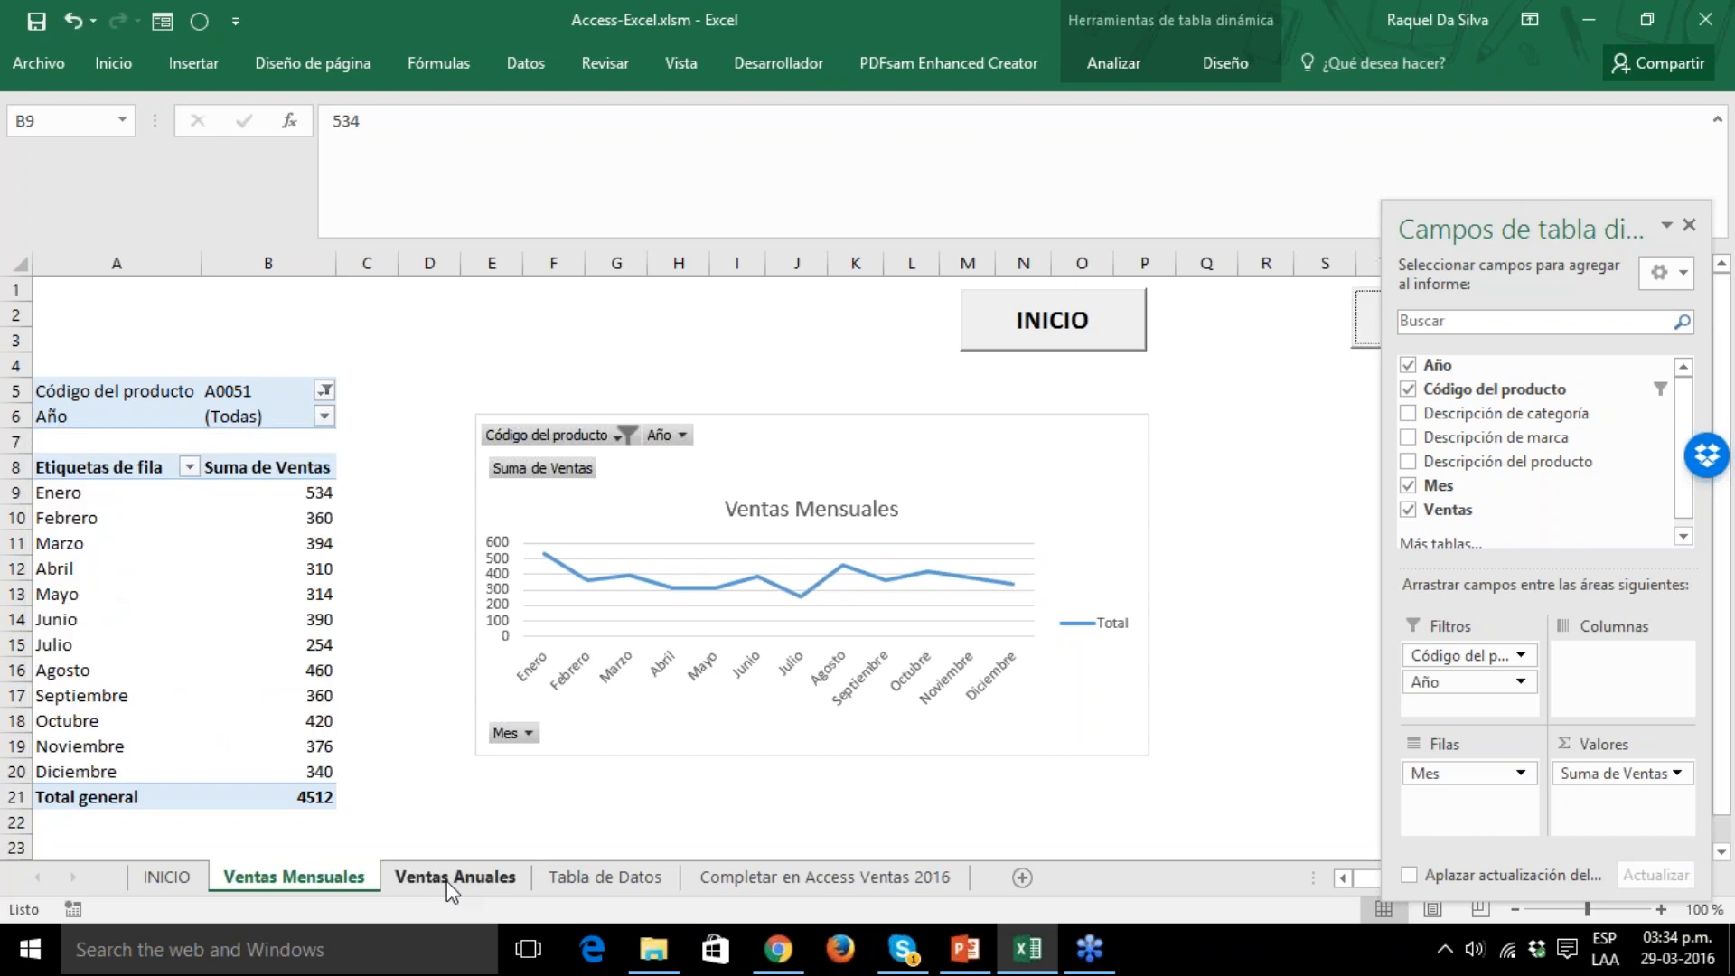
pyautogui.click(454, 877)
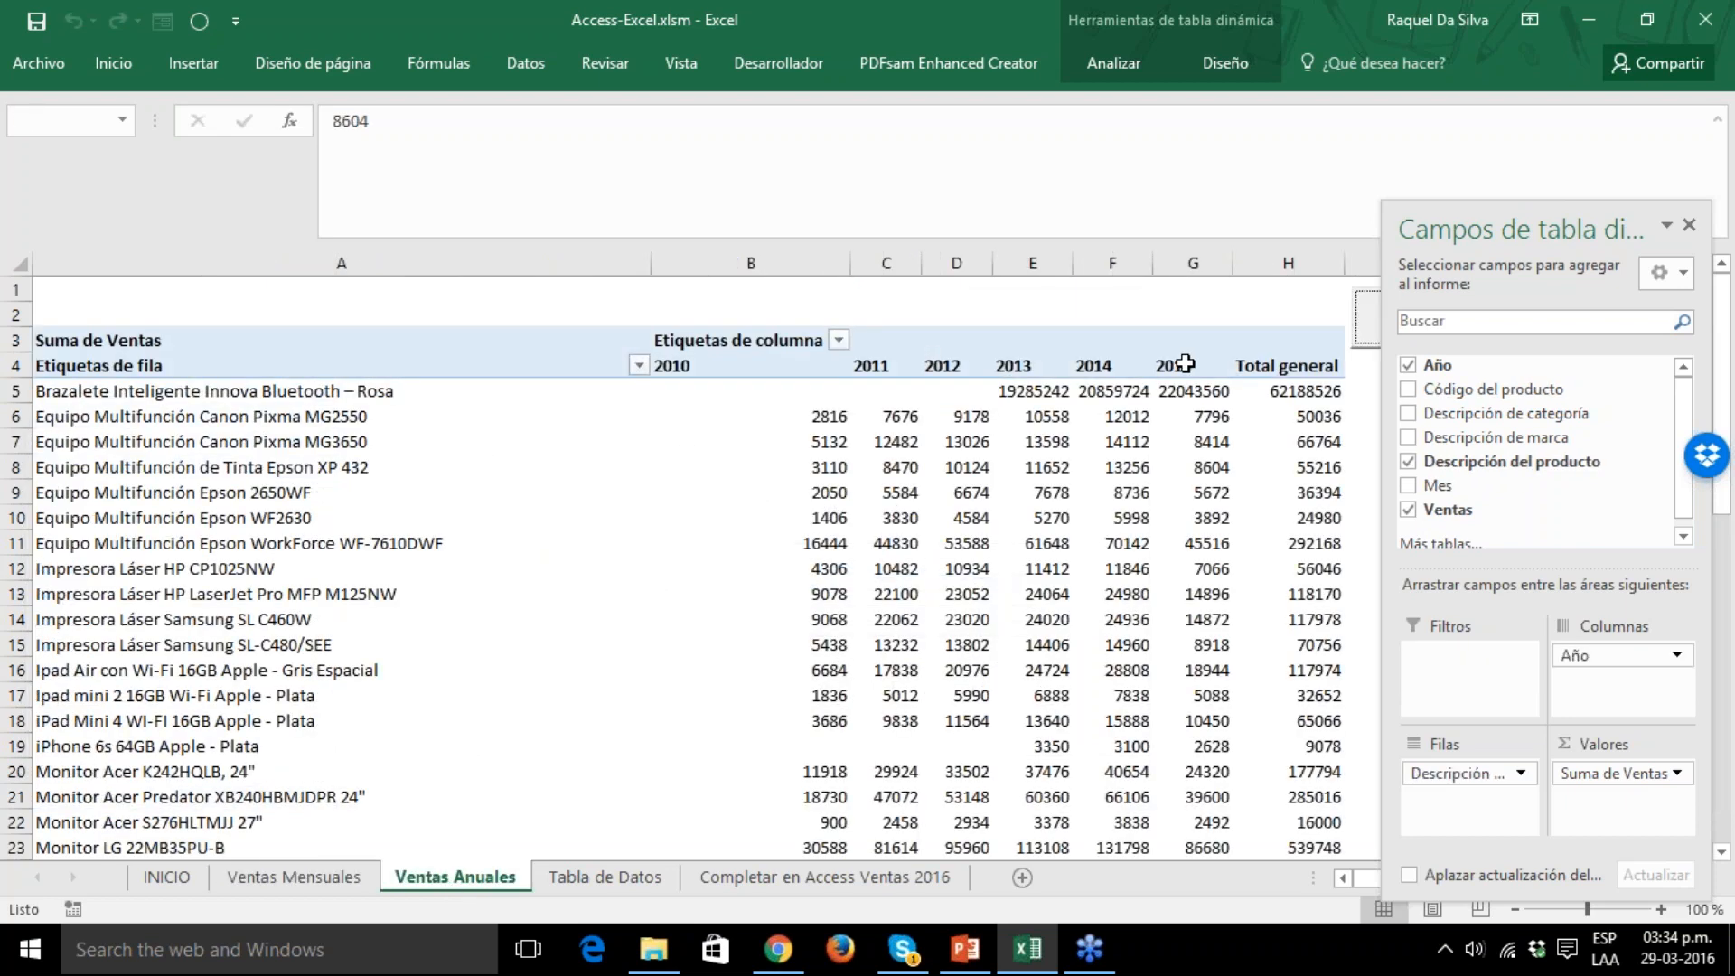
# Examine the 2015 column on Ventas Anuales and the years offered by the Año filter on Tabla de Datos.
pyautogui.click(1189, 256)
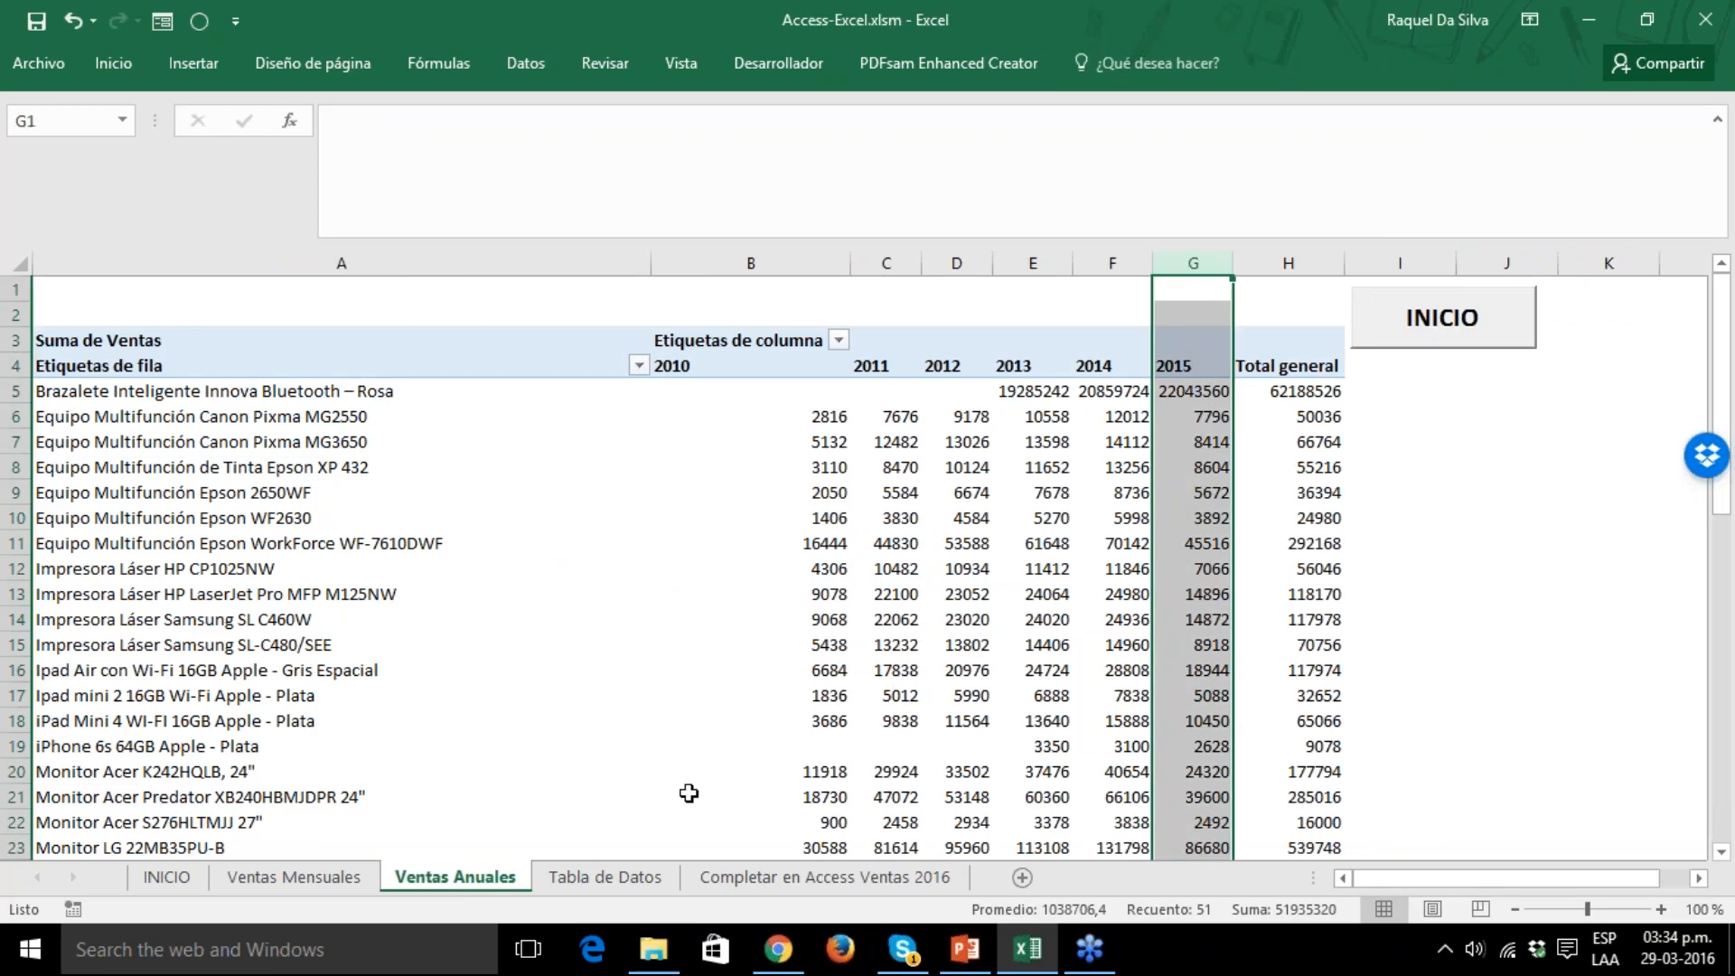
pyautogui.click(606, 878)
pyautogui.click(1310, 290)
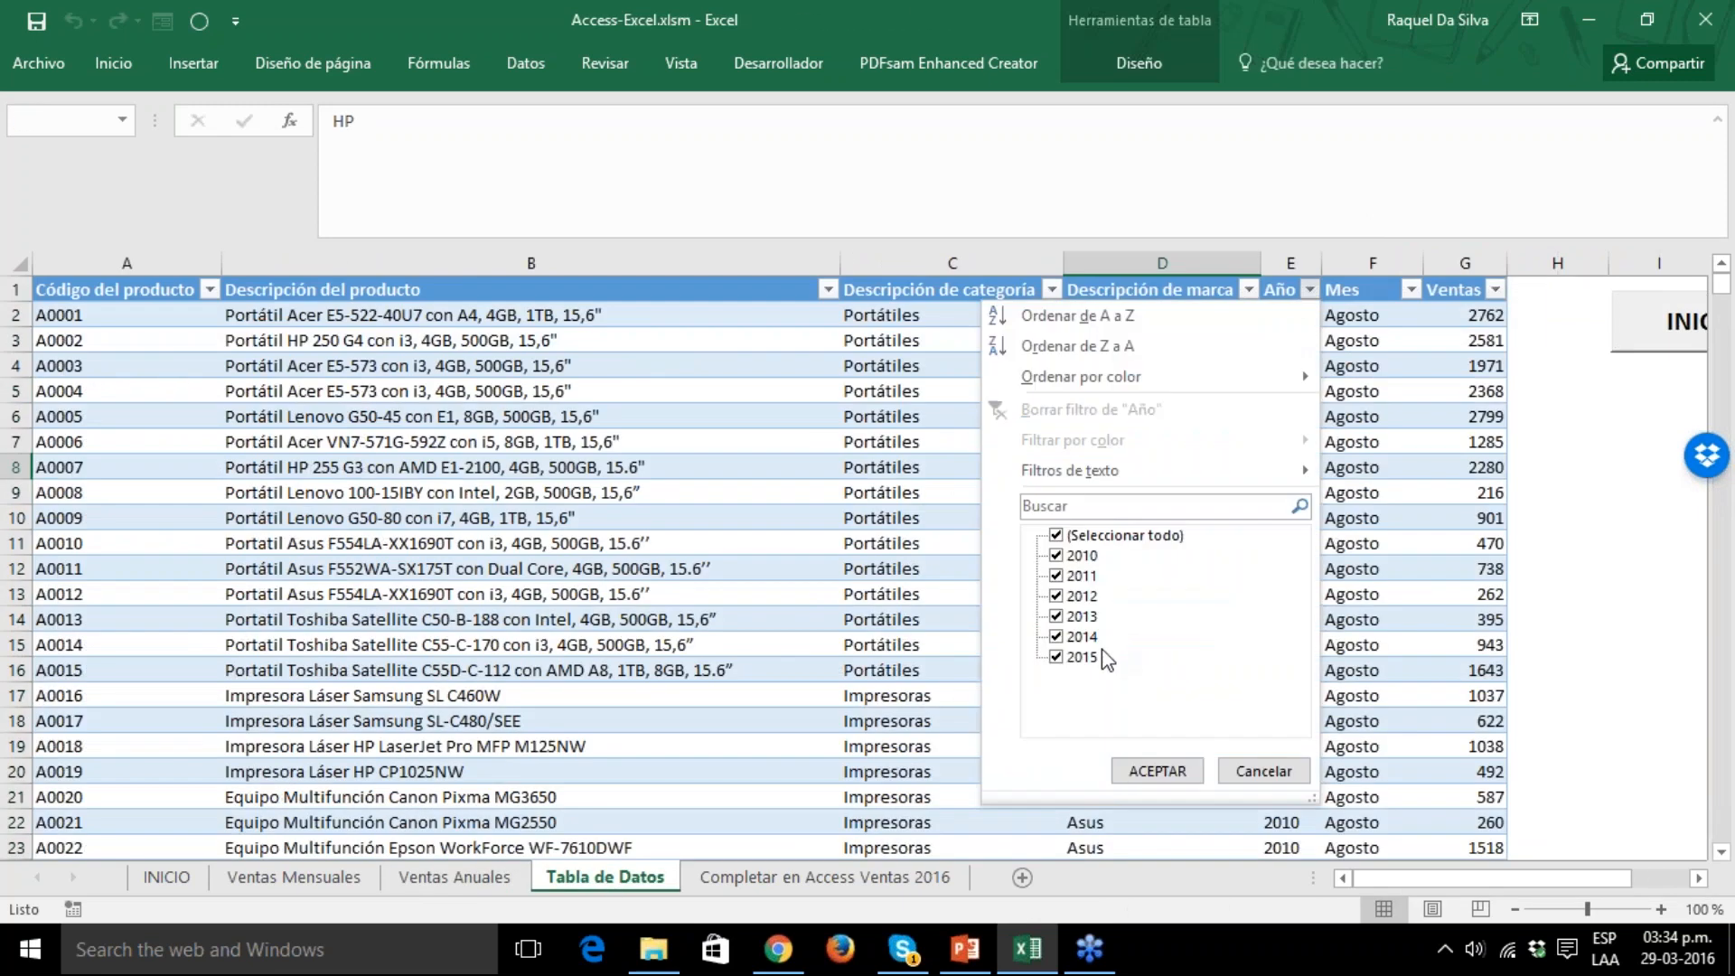
pyautogui.click(1265, 770)
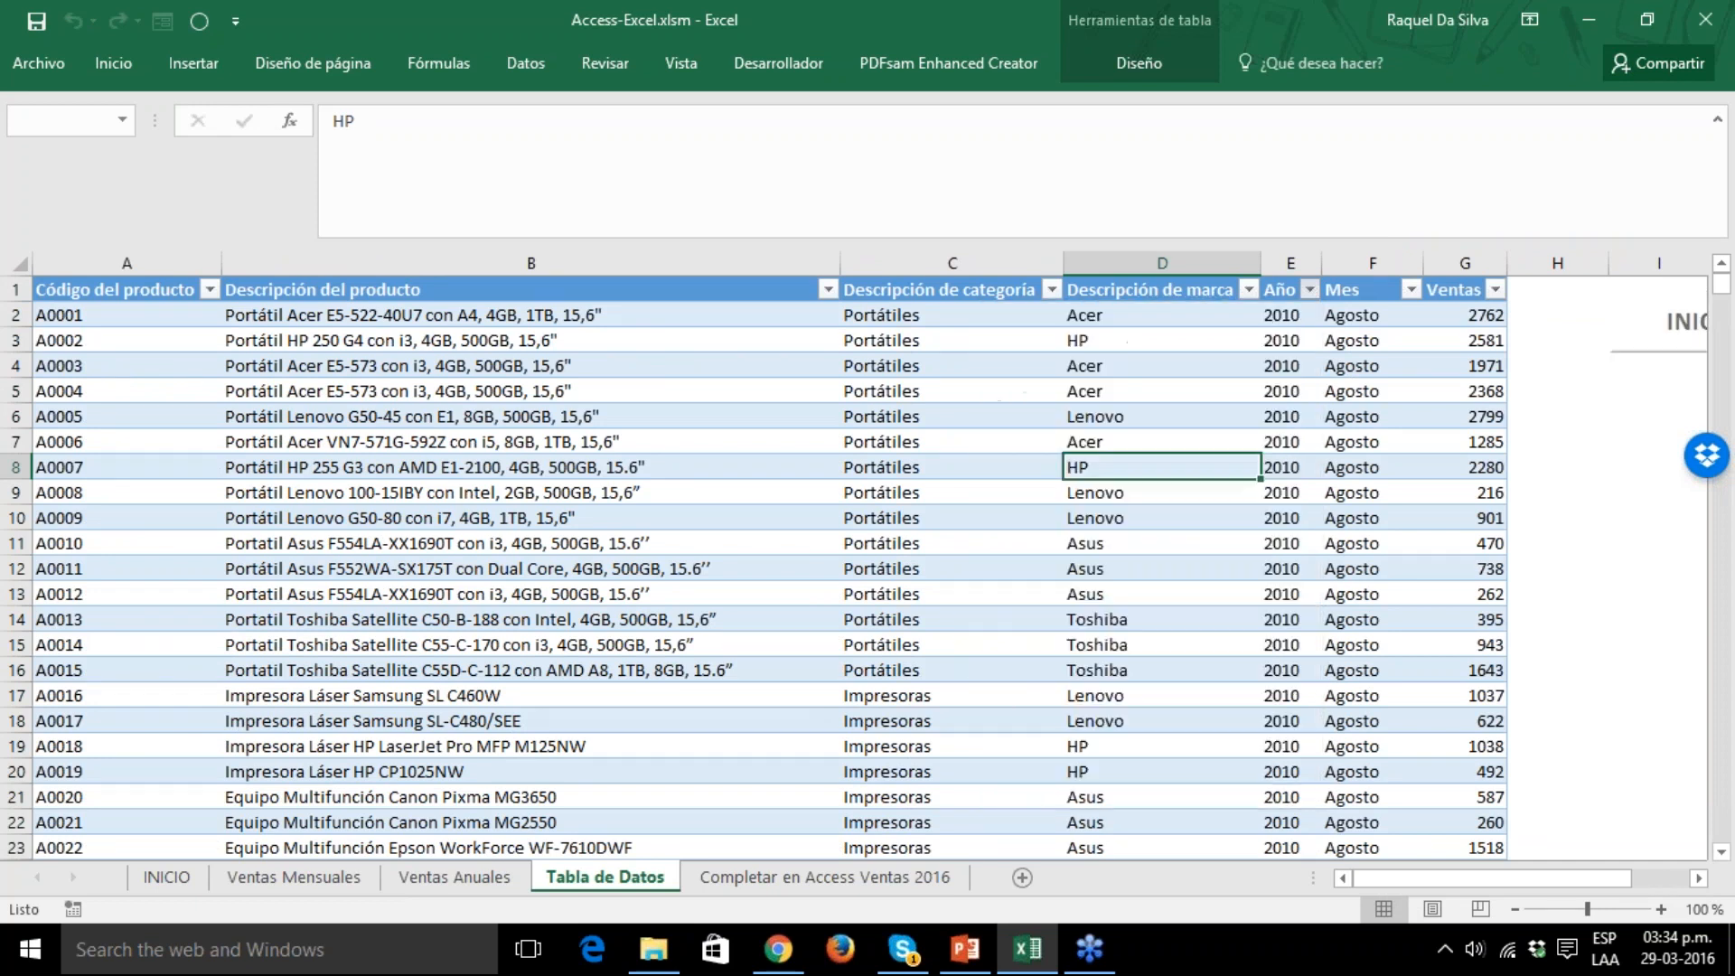
# Review the 2016 sales records for products A0050 and A0051 on the Completar en Access Ventas 2016 worksheet.
pyautogui.click(902, 877)
pyautogui.moveTo(1100, 542); pyautogui.dragTo(1100, 528)
pyautogui.press('Up')
pyautogui.press('Up')
pyautogui.press('Up')
pyautogui.press('Up')
pyautogui.press('Up')
pyautogui.press('Up')
pyautogui.press('Up')
pyautogui.press('Up')
pyautogui.press('Up')
pyautogui.press('Up')
pyautogui.press('Up')
pyautogui.press('Up')
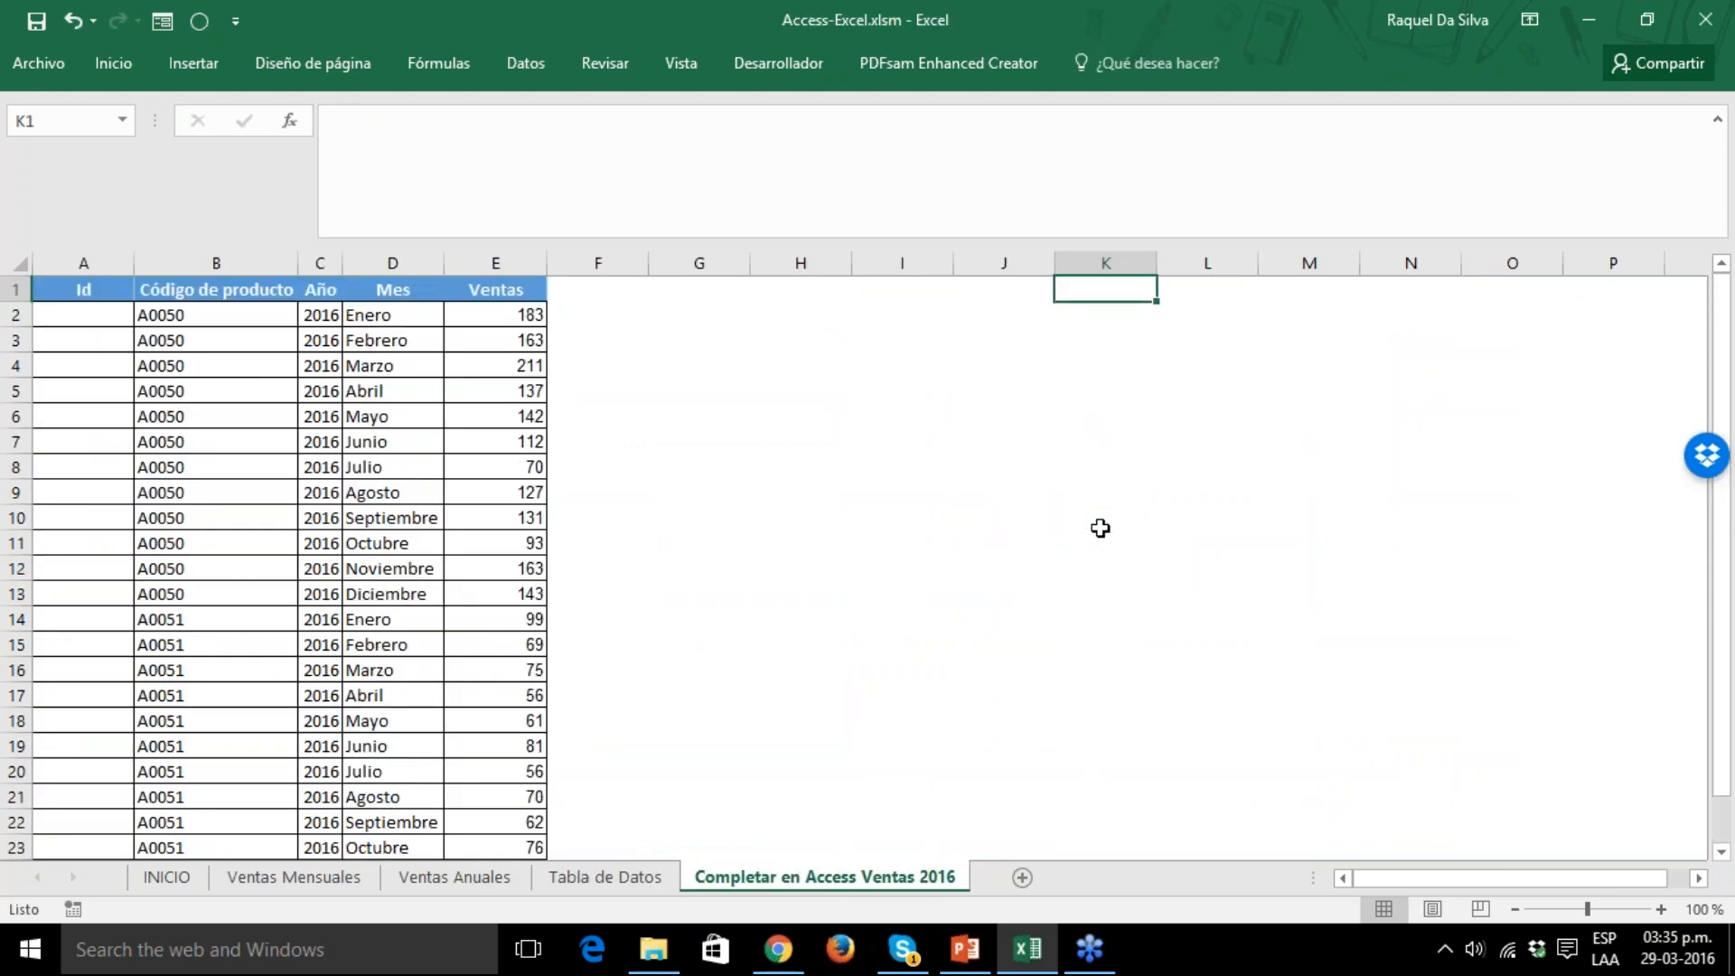
pyautogui.moveTo(124, 317); pyautogui.dragTo(489, 771)
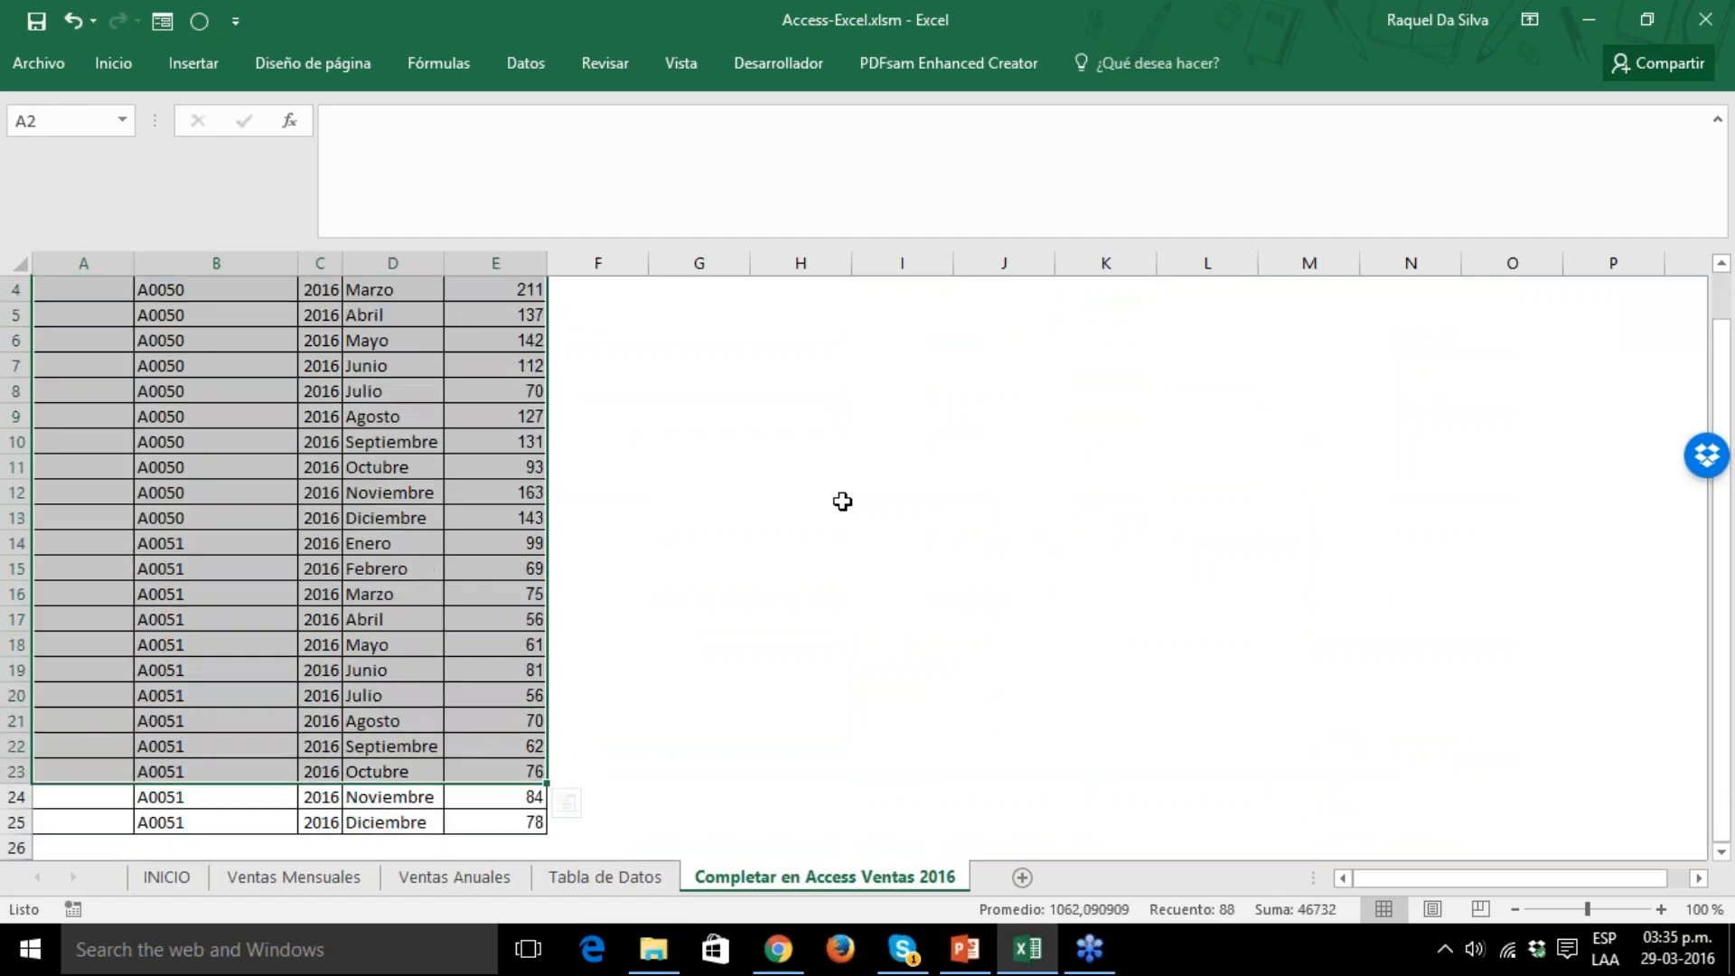
pyautogui.click(842, 501)
pyautogui.press('Up')
pyautogui.press('Up')
pyautogui.press('Up')
pyautogui.press('Up')
pyautogui.press('Up')
pyautogui.press('Up')
pyautogui.press('Up')
pyautogui.press('Up')
pyautogui.press('Up')
pyautogui.press('Up')
pyautogui.press('Up')
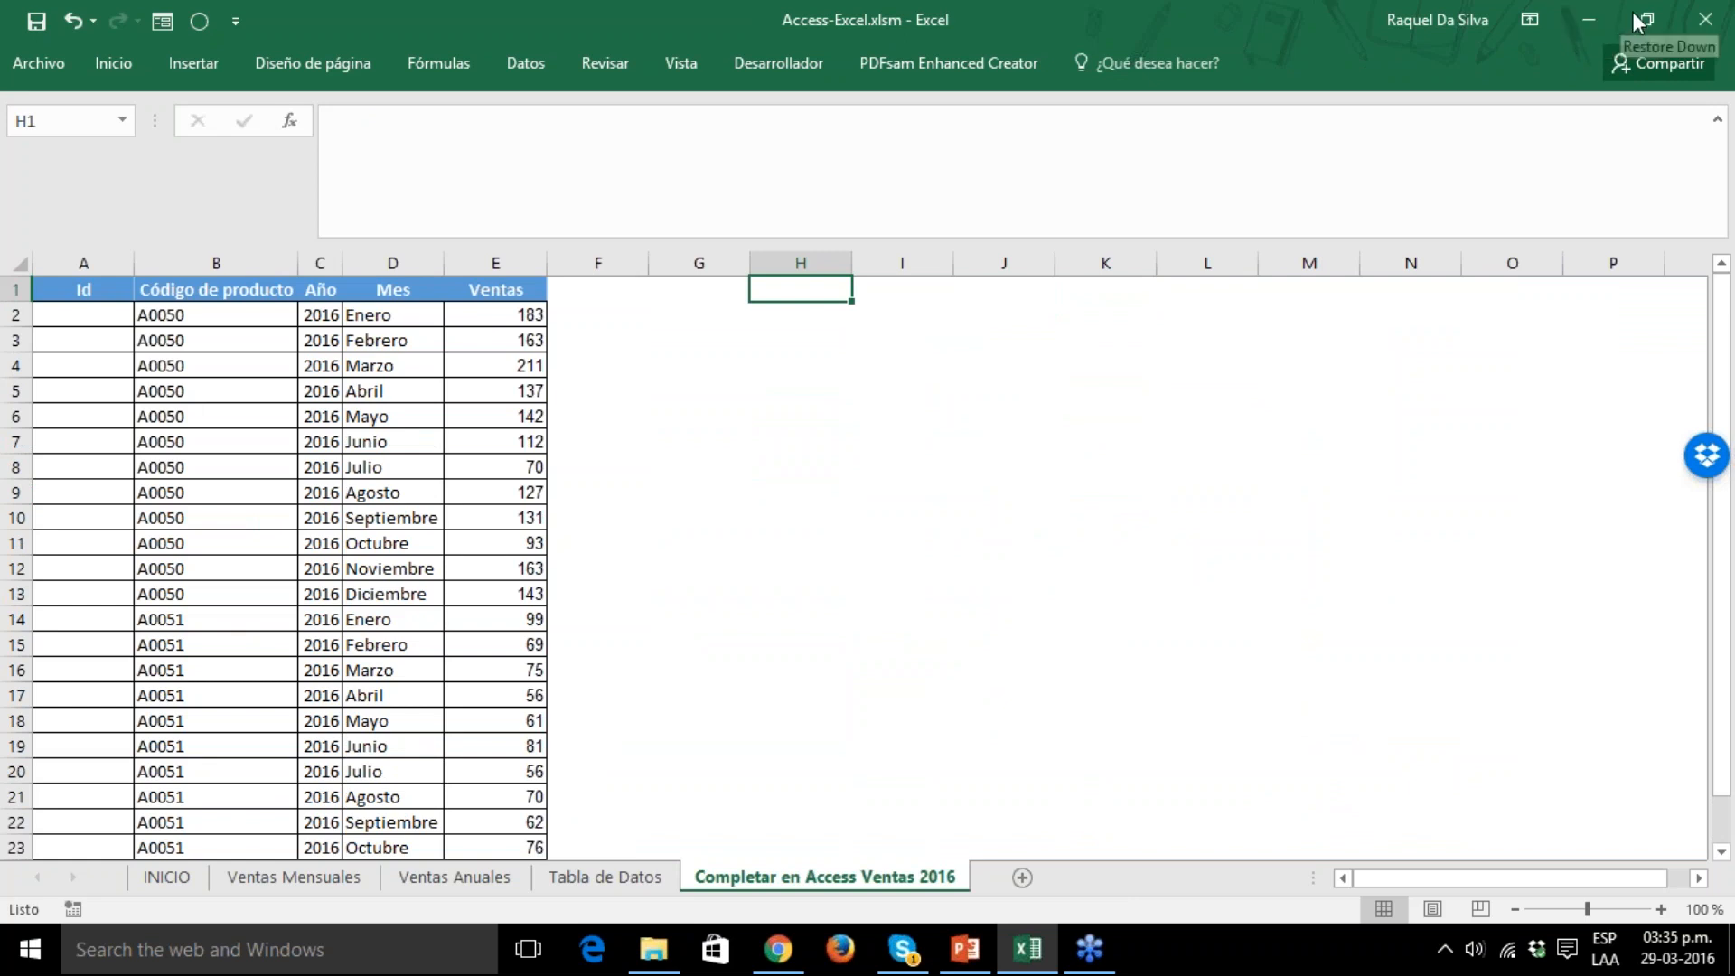
# Open the BDAccess.accdb database from the Desktop in Access and open its BD Ventas table.
pyautogui.click(652, 967)
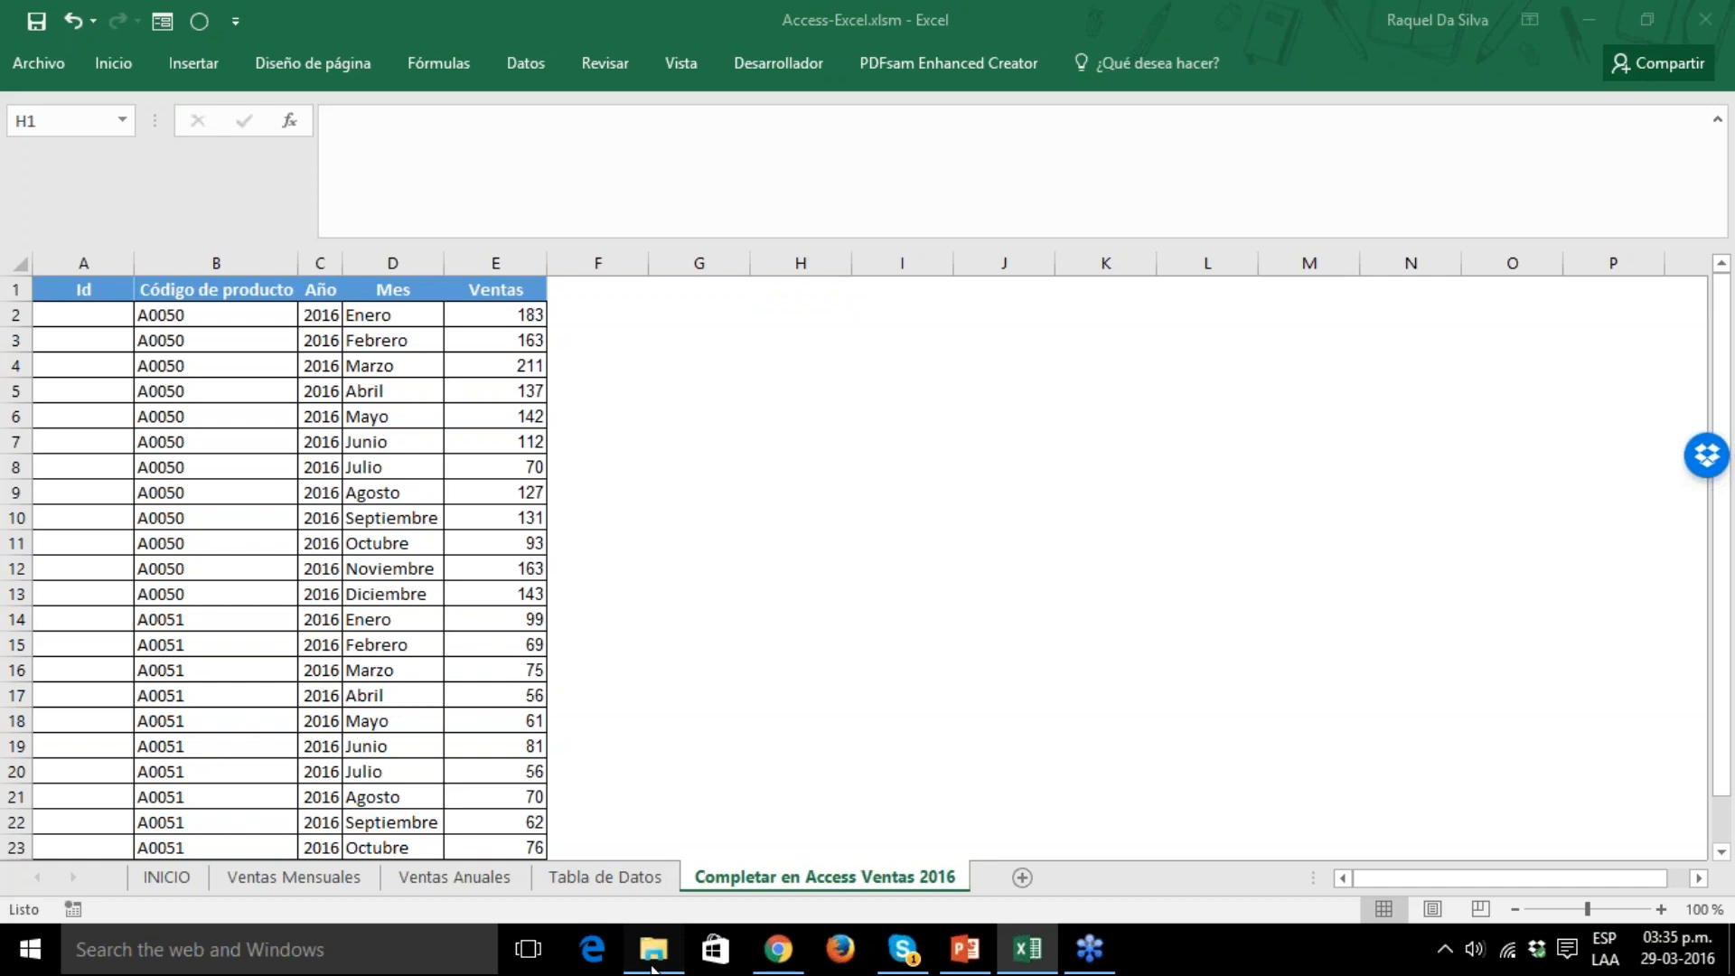
pyautogui.click(369, 680)
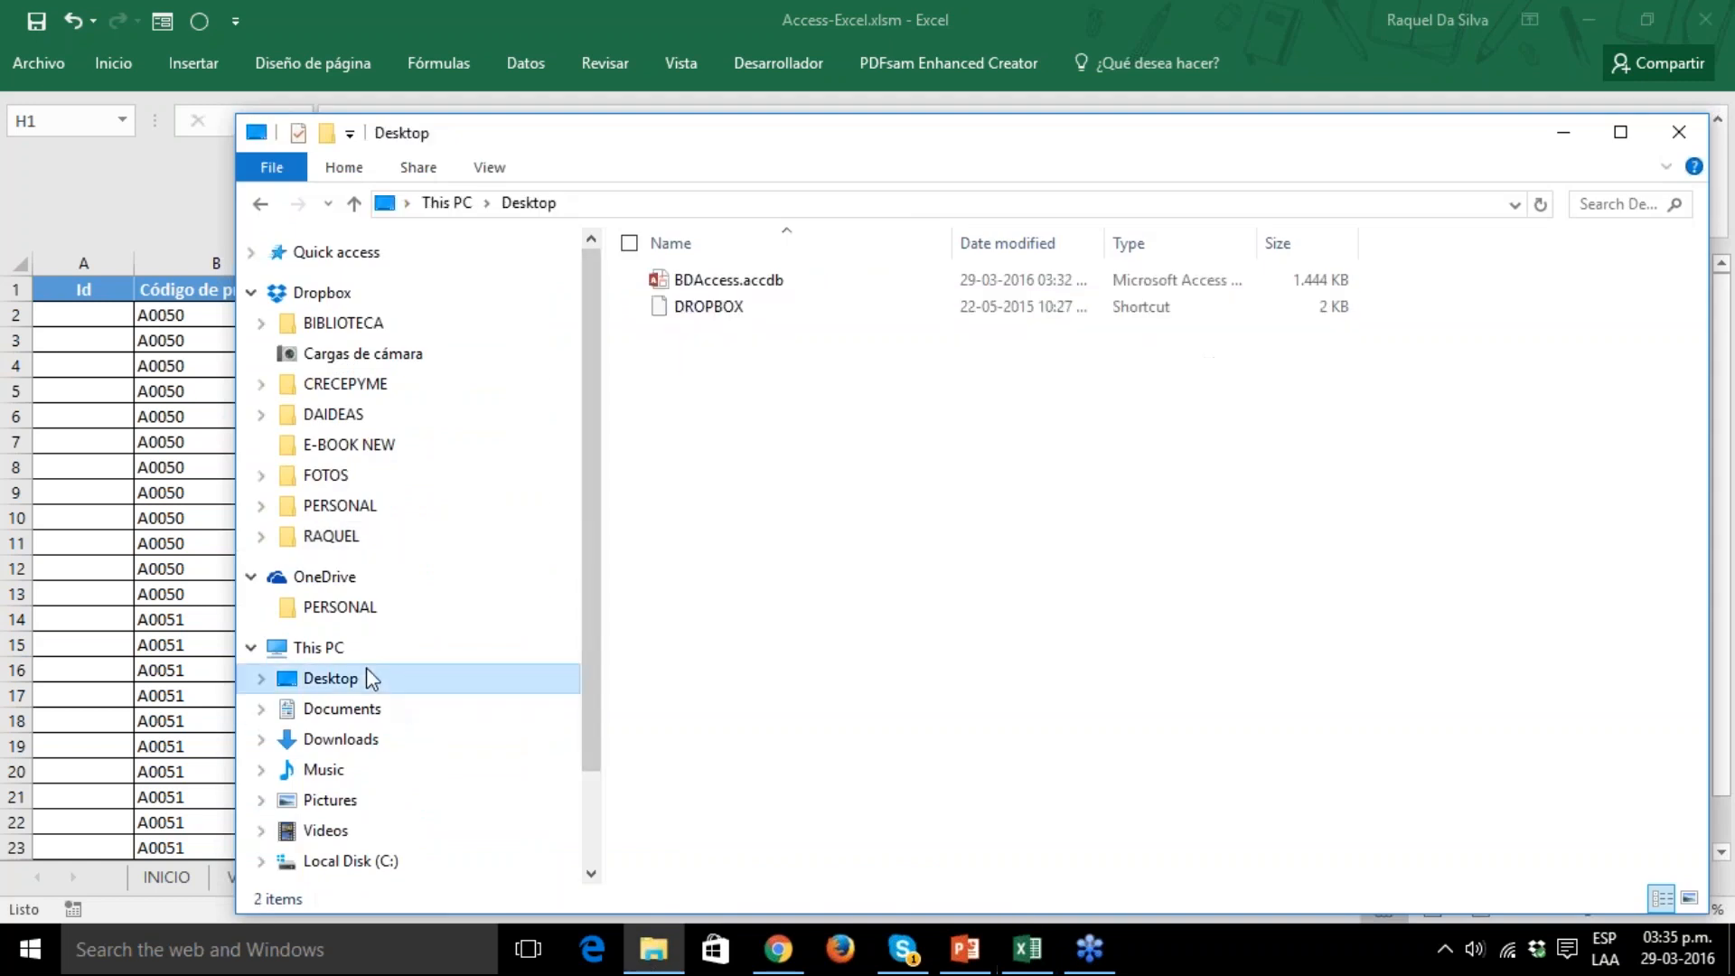
pyautogui.click(746, 284)
pyautogui.doubleClick(747, 283)
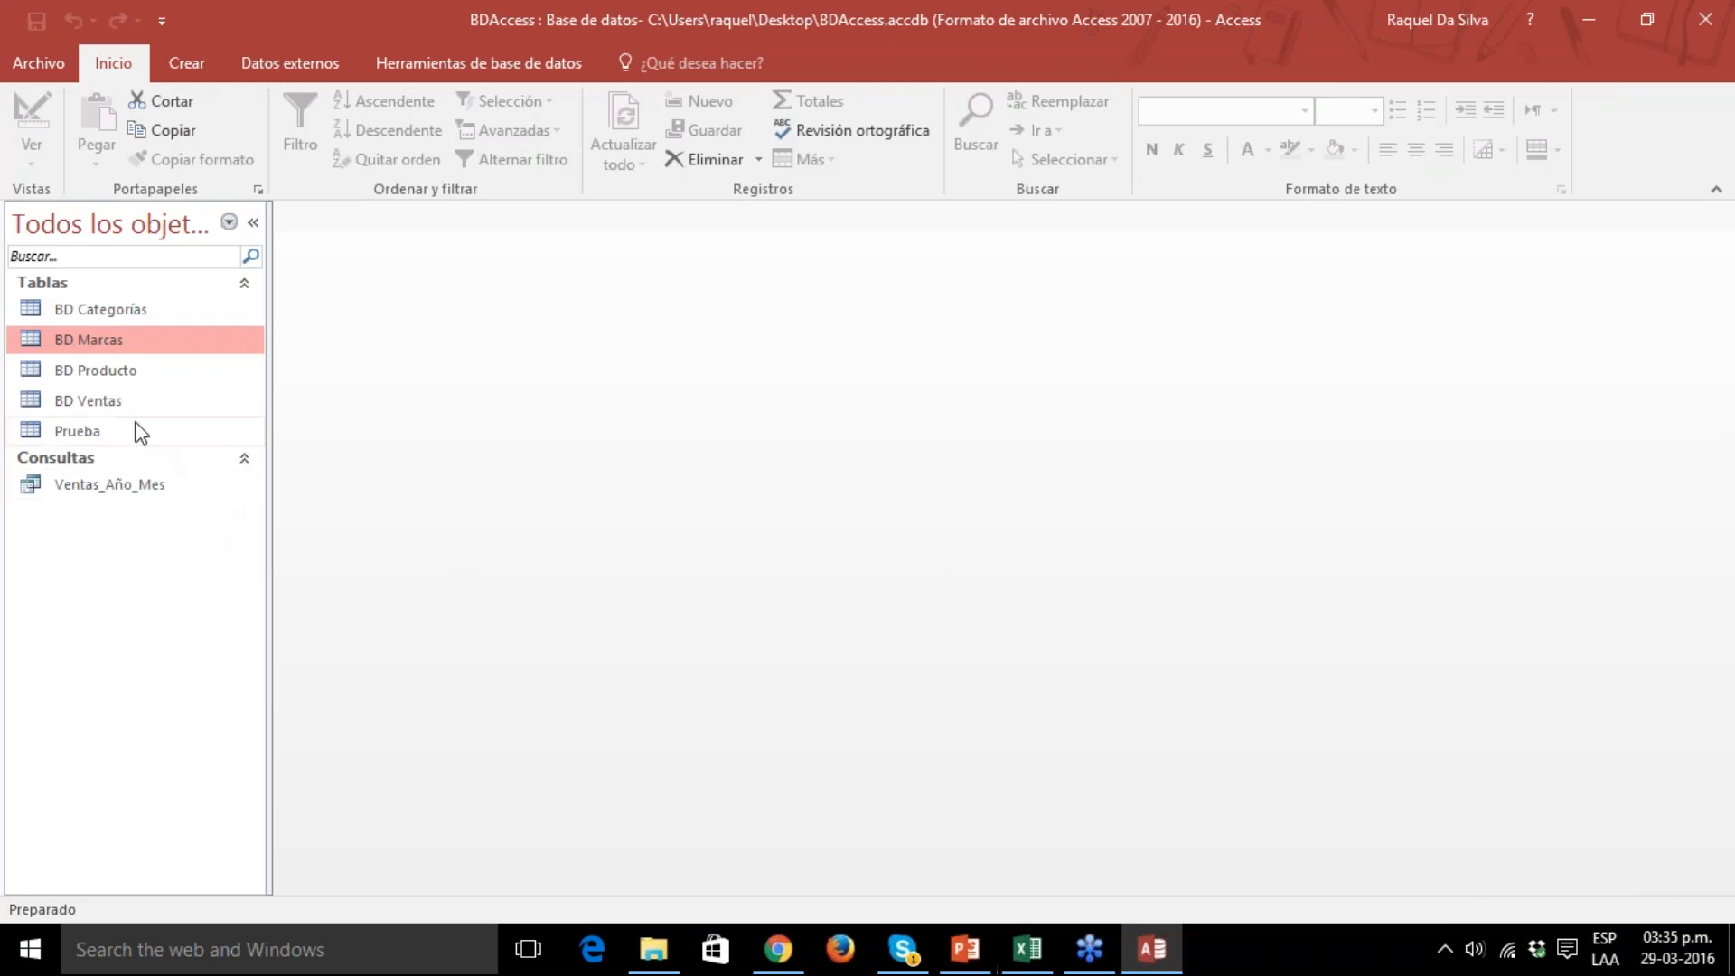
pyautogui.click(112, 412)
pyautogui.doubleClick(112, 413)
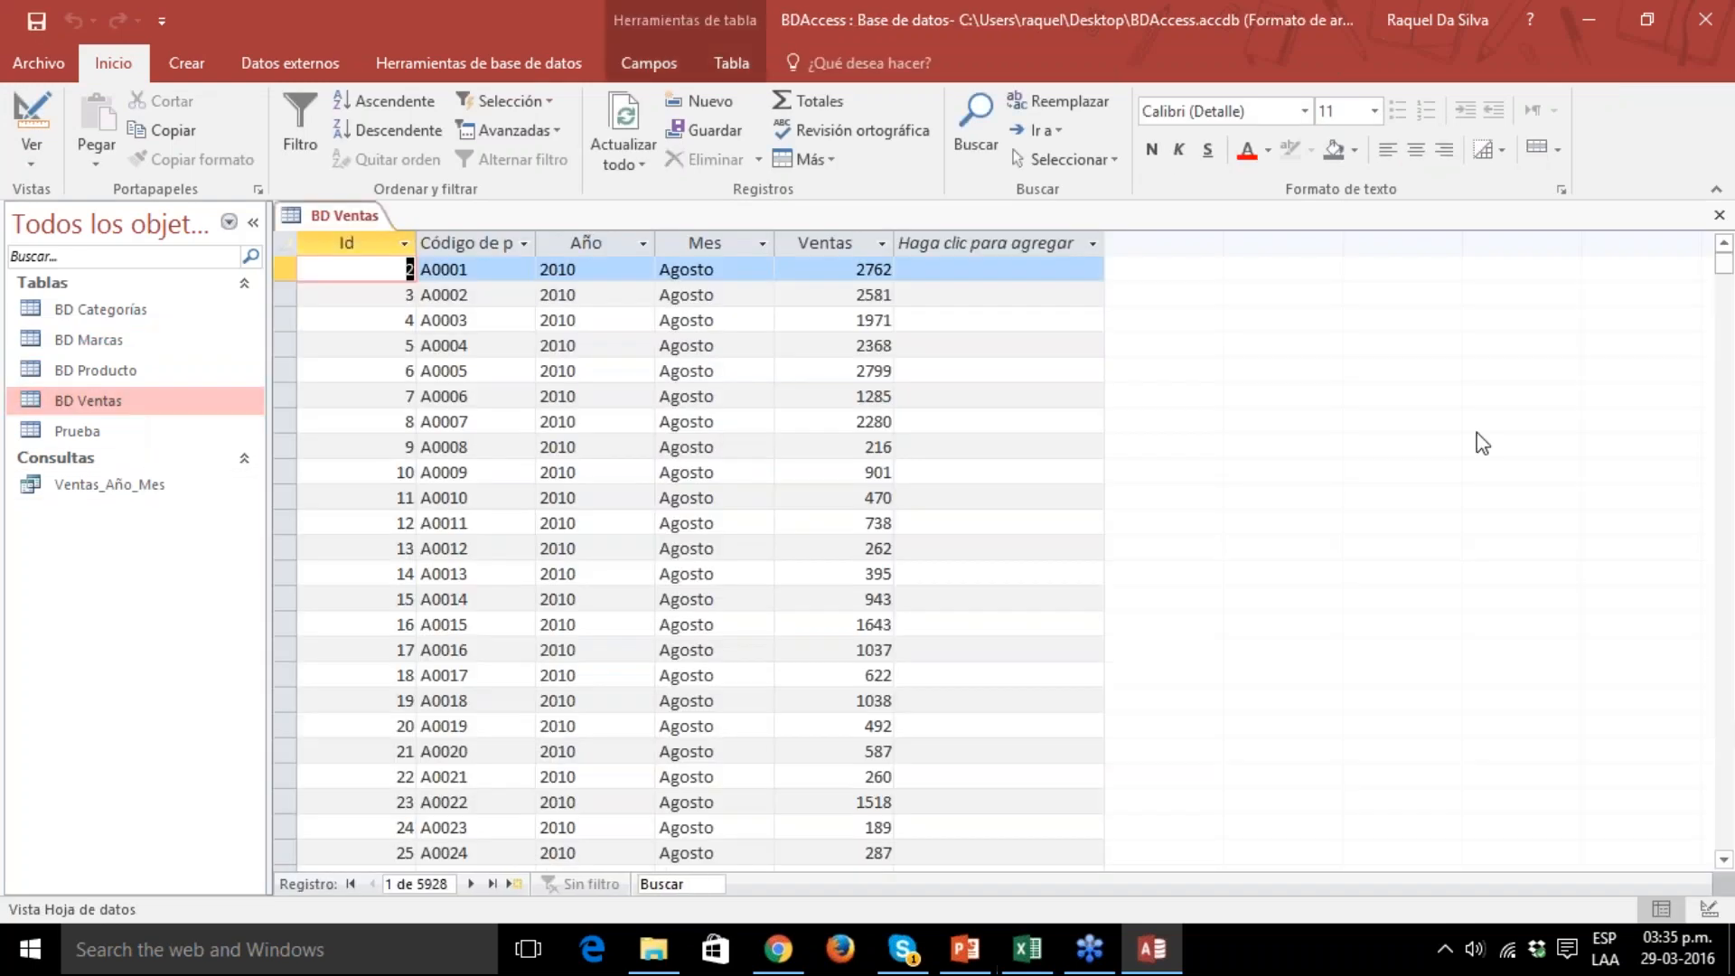
# Browse through the BD Ventas records down to the empty new-record row at the end of the table.
pyautogui.scroll(-20, 1728, 608)
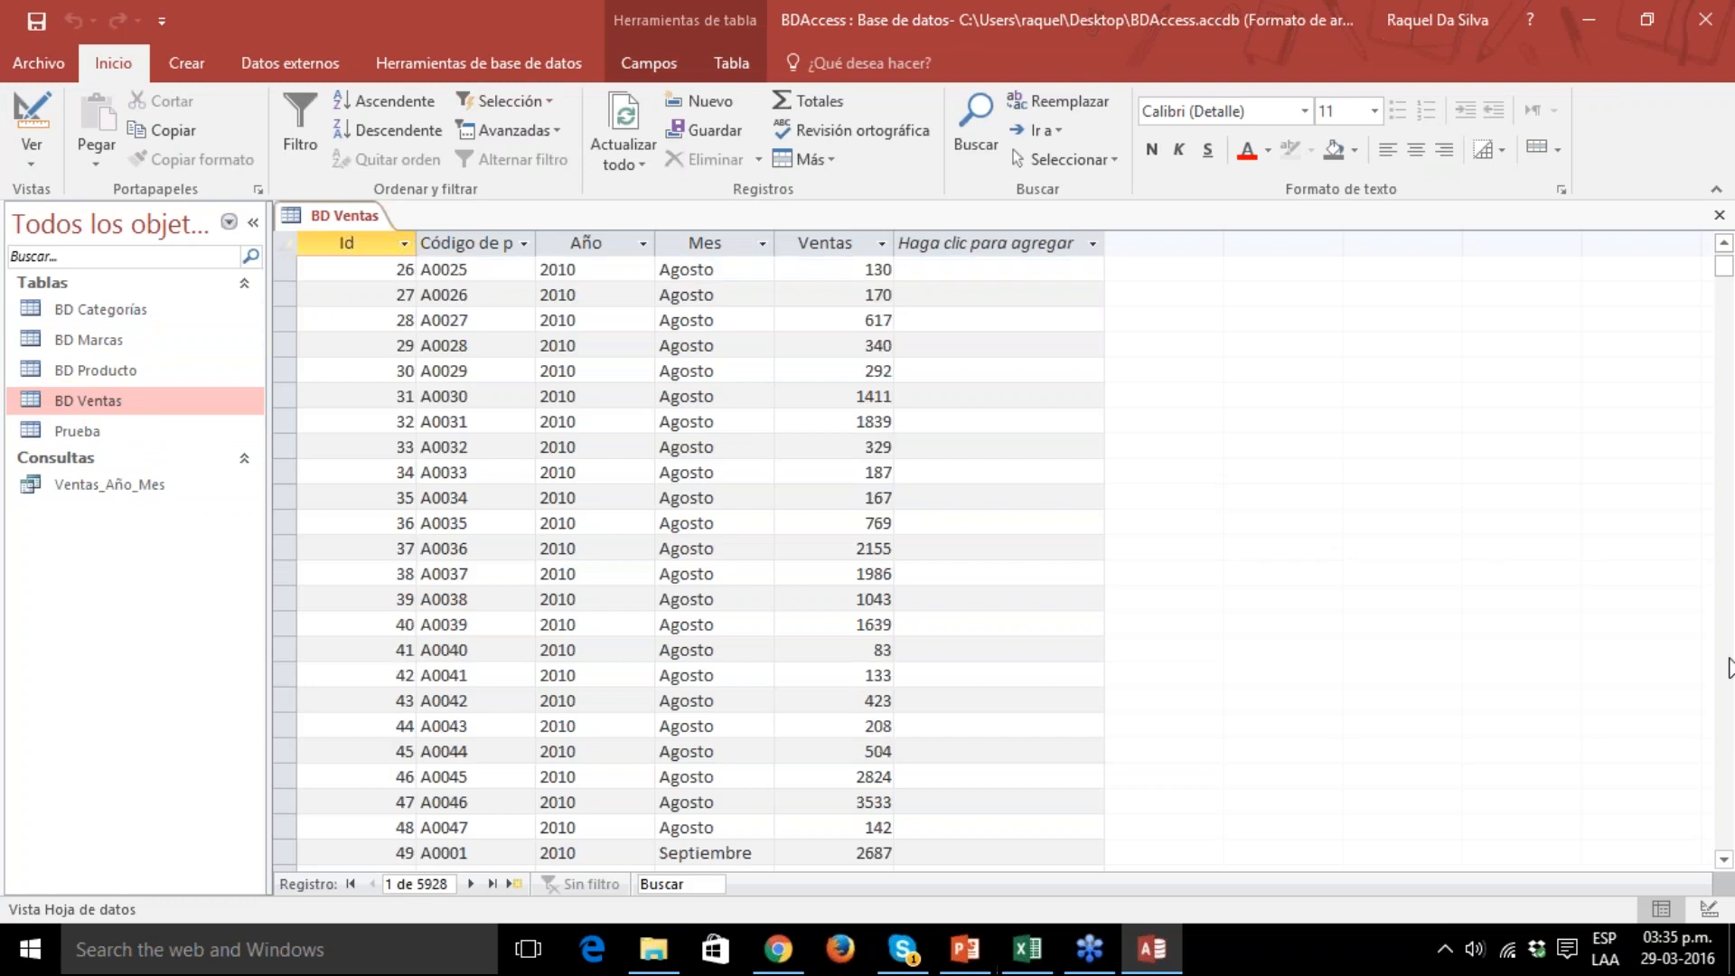
pyautogui.scroll(-8, 1730, 814)
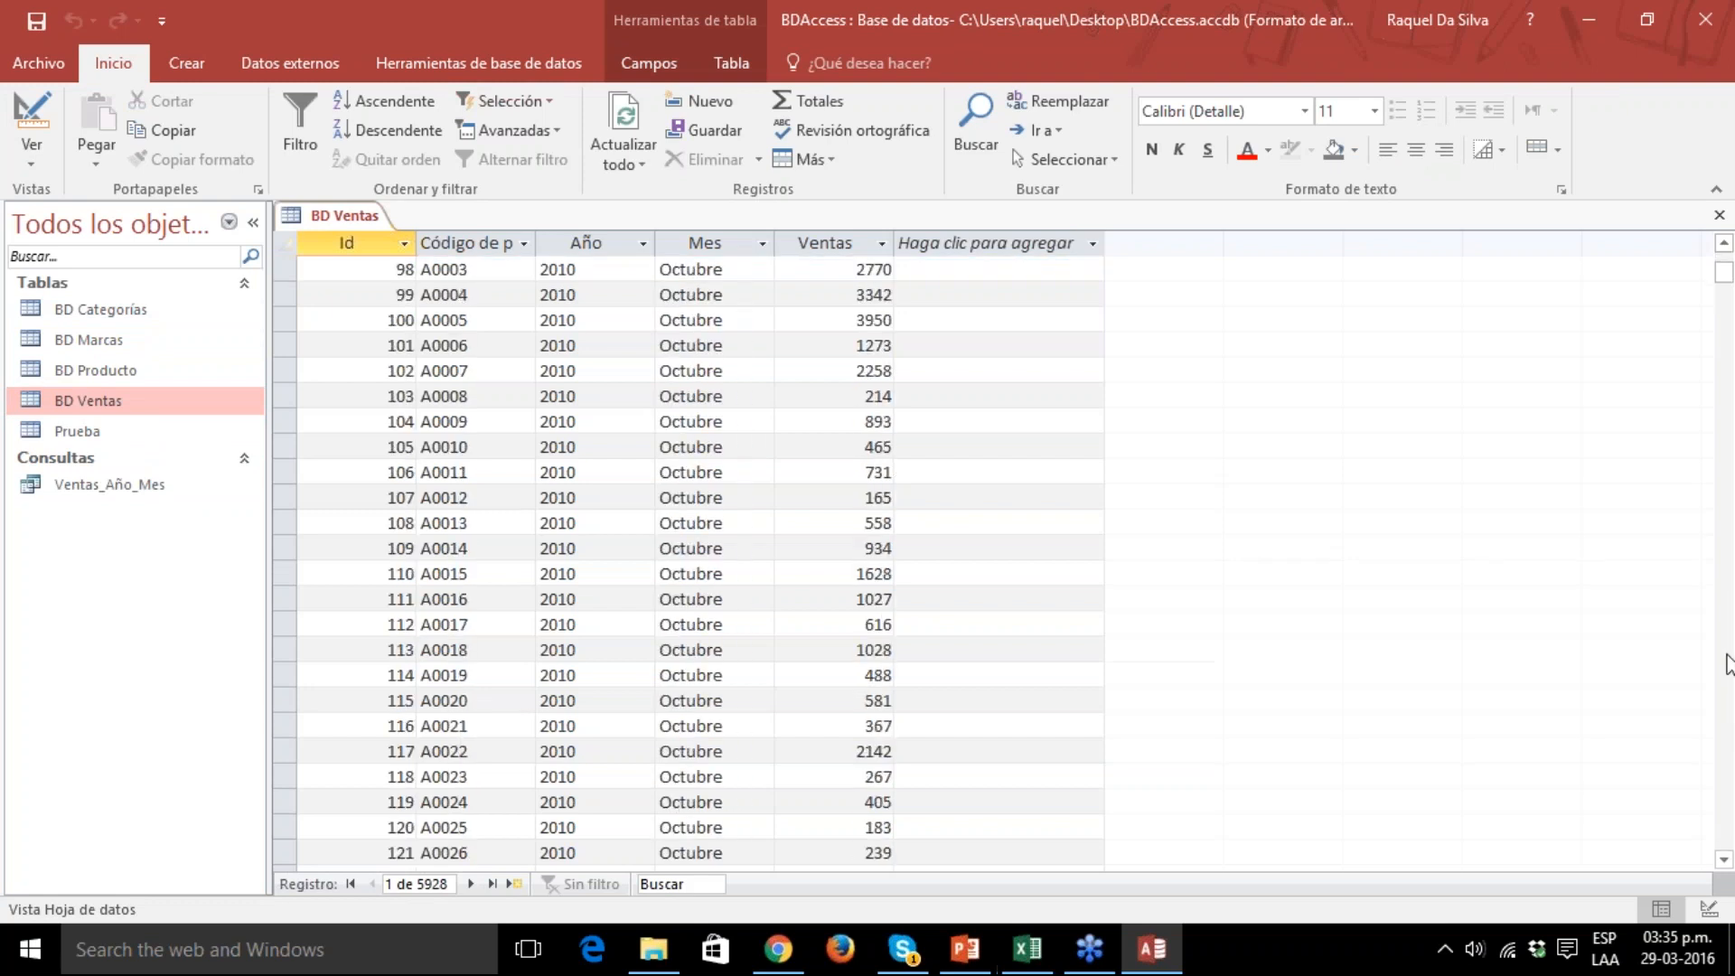
pyautogui.scroll(-16, 1729, 777)
pyautogui.scroll(-8, 1730, 772)
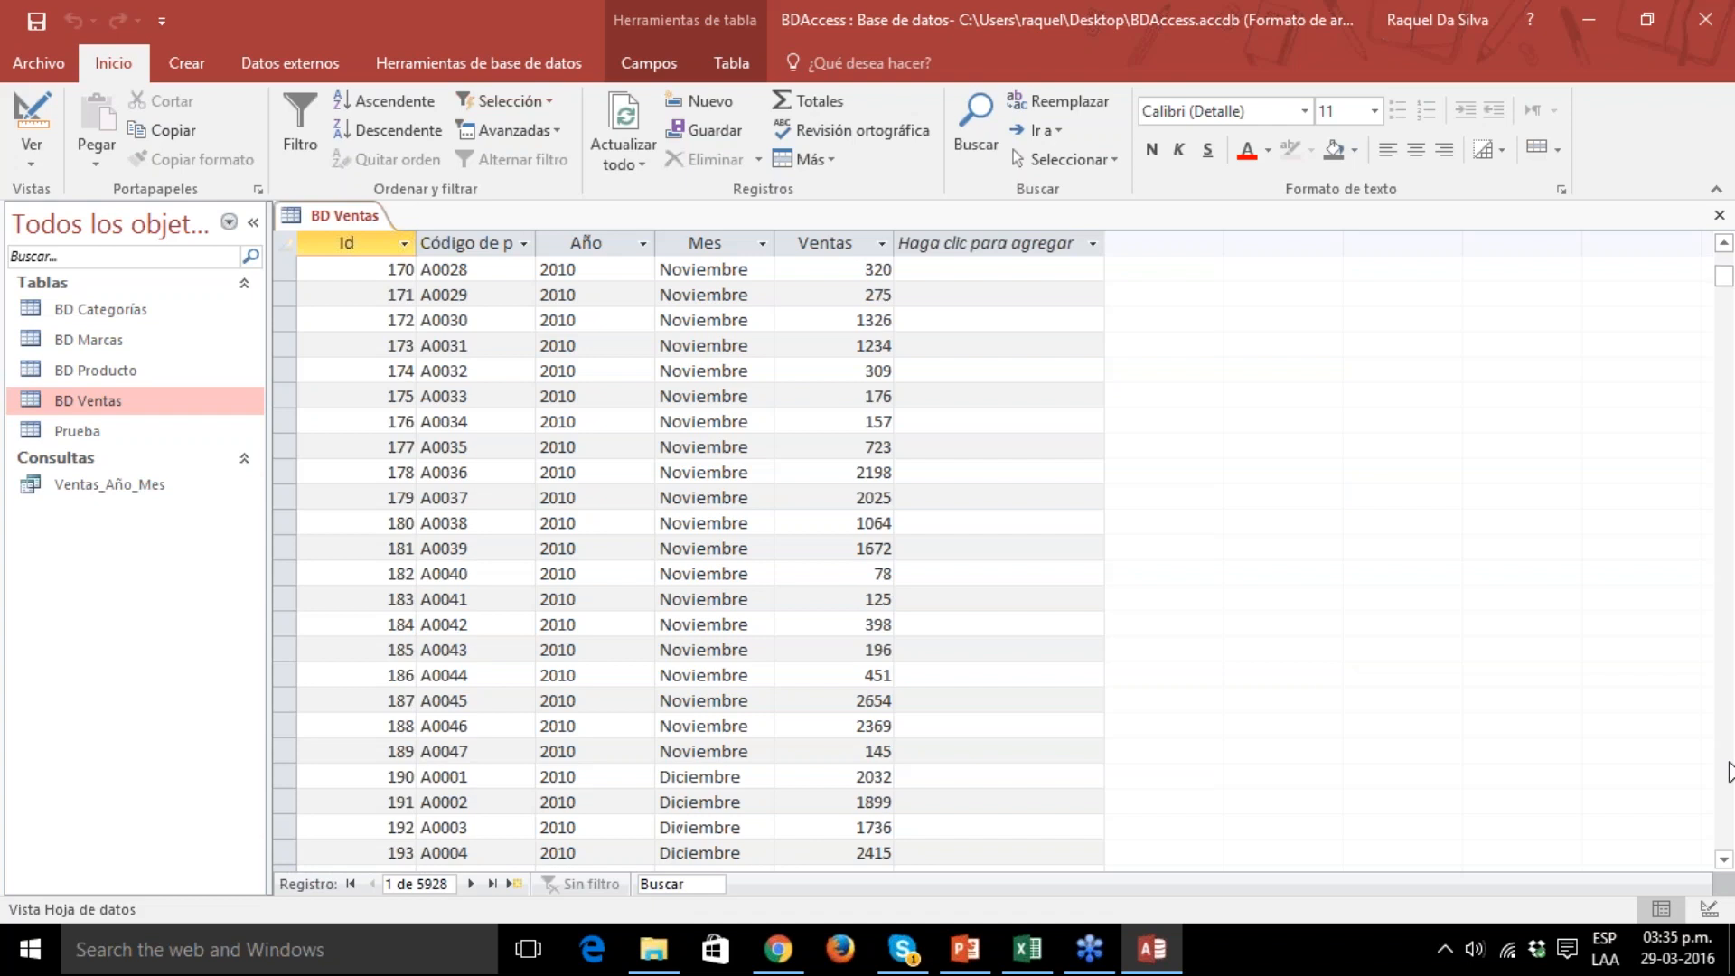
pyautogui.press('Down')
pyautogui.press('Down')
pyautogui.press('Down')
pyautogui.press('Down')
pyautogui.press('Down')
pyautogui.press('Down')
pyautogui.press('Down')
pyautogui.press('Down')
pyautogui.press('Down')
pyautogui.press('Down')
pyautogui.press('Down')
pyautogui.press('Down')
pyautogui.press('Down')
pyautogui.press('Down')
pyautogui.press('Down')
pyautogui.press('Down')
pyautogui.press('Down')
pyautogui.press('Down')
pyautogui.press('Down')
pyautogui.press('Down')
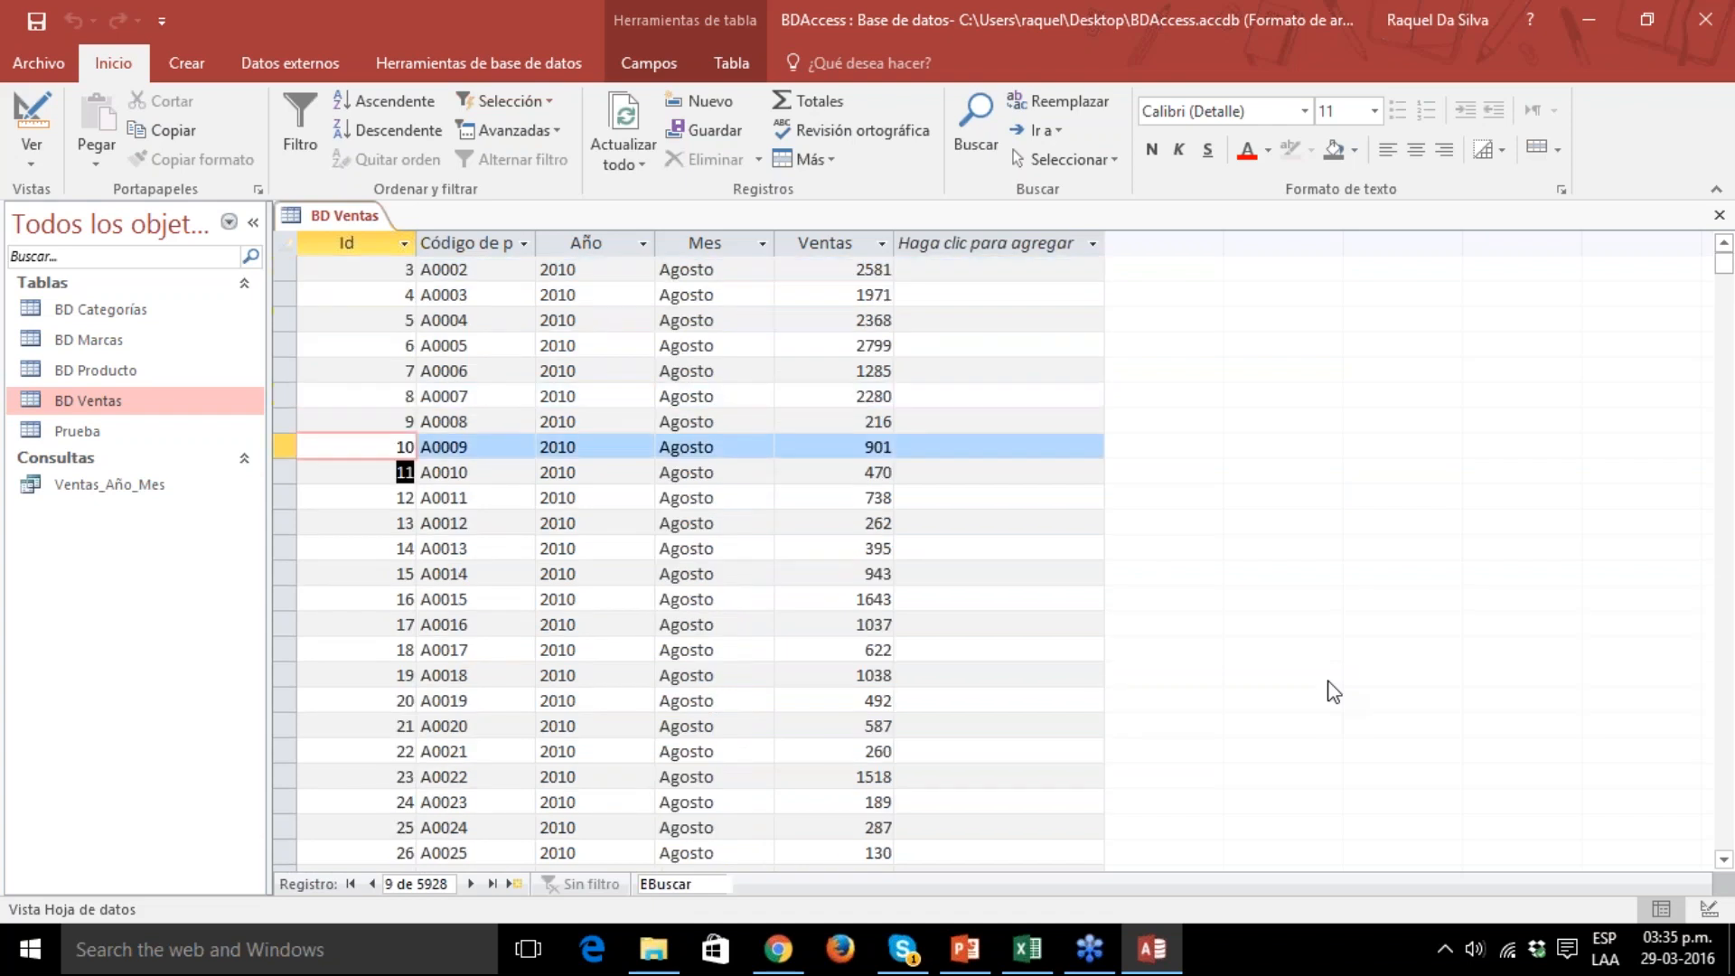
pyautogui.press('Down')
pyautogui.press('Down')
pyautogui.press('Down')
pyautogui.press('Down')
pyautogui.press('Down')
pyautogui.press('Down')
pyautogui.press('Down')
pyautogui.press('Down')
pyautogui.press('Down')
pyautogui.press('Down')
pyautogui.press('Down')
pyautogui.press('Down')
pyautogui.press('Down')
pyautogui.press('Down')
pyautogui.press('Down')
pyautogui.press('Down')
pyautogui.press('Down')
pyautogui.press('Down')
pyautogui.press('Down')
pyautogui.press('Down')
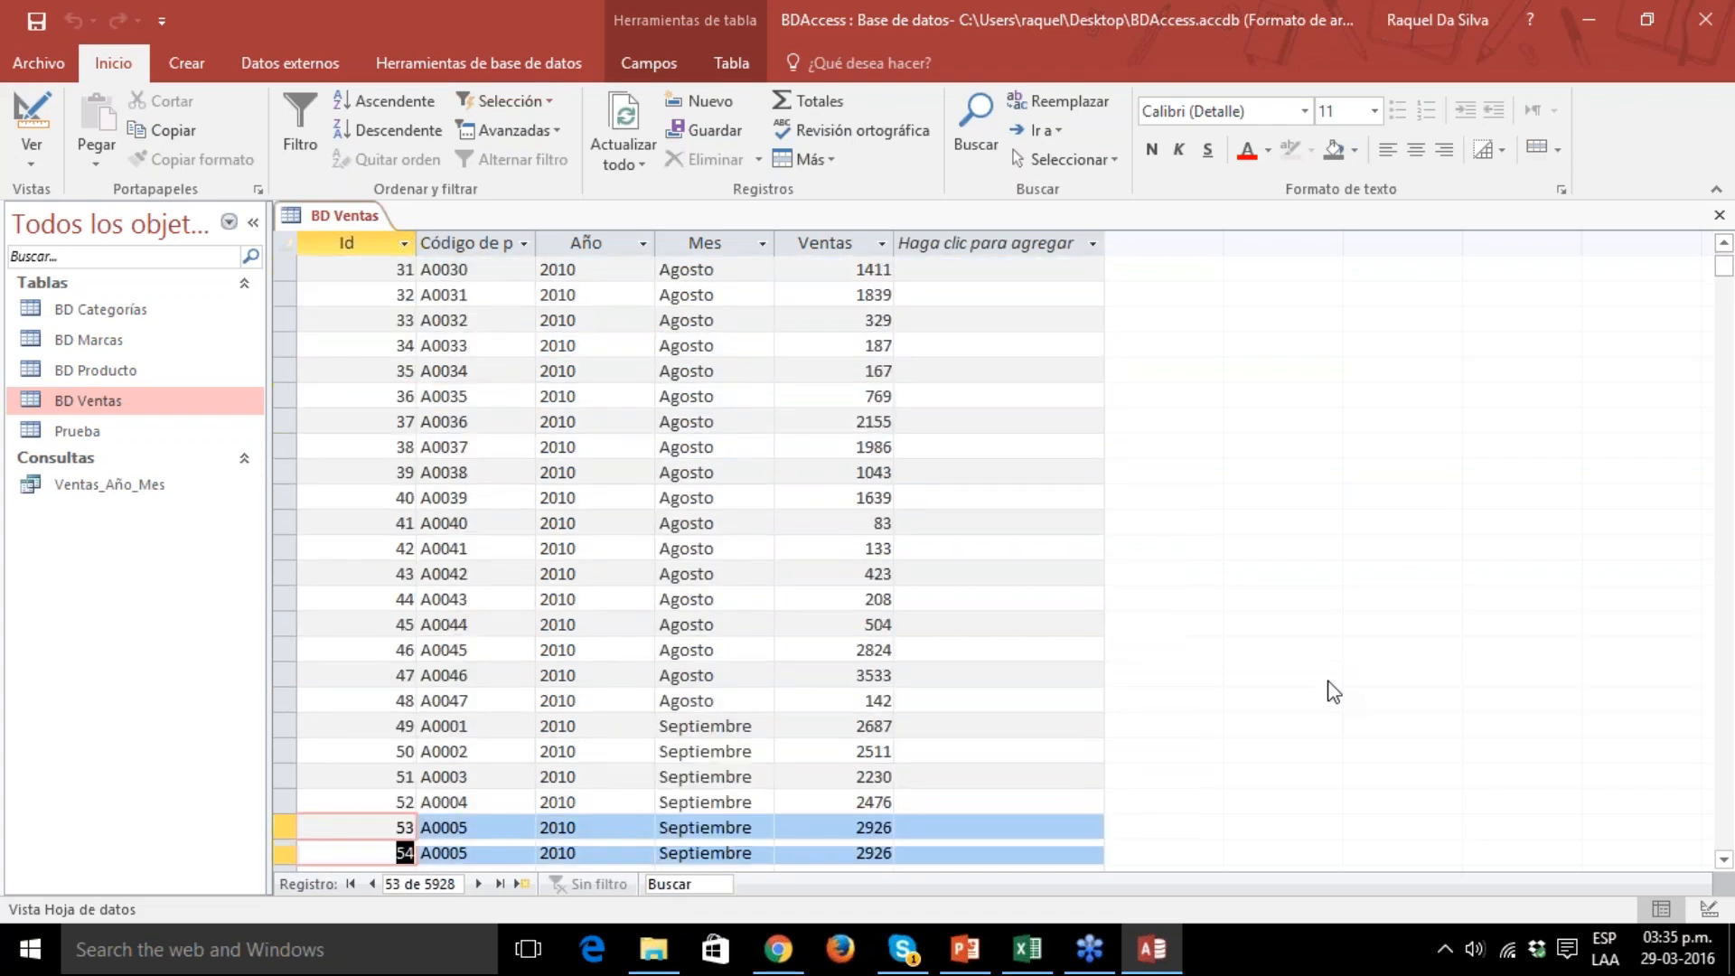
pyautogui.press('pagedown')
pyautogui.press('End')
pyautogui.press('pagedown')
pyautogui.press('pagedown')
pyautogui.press('pagedown')
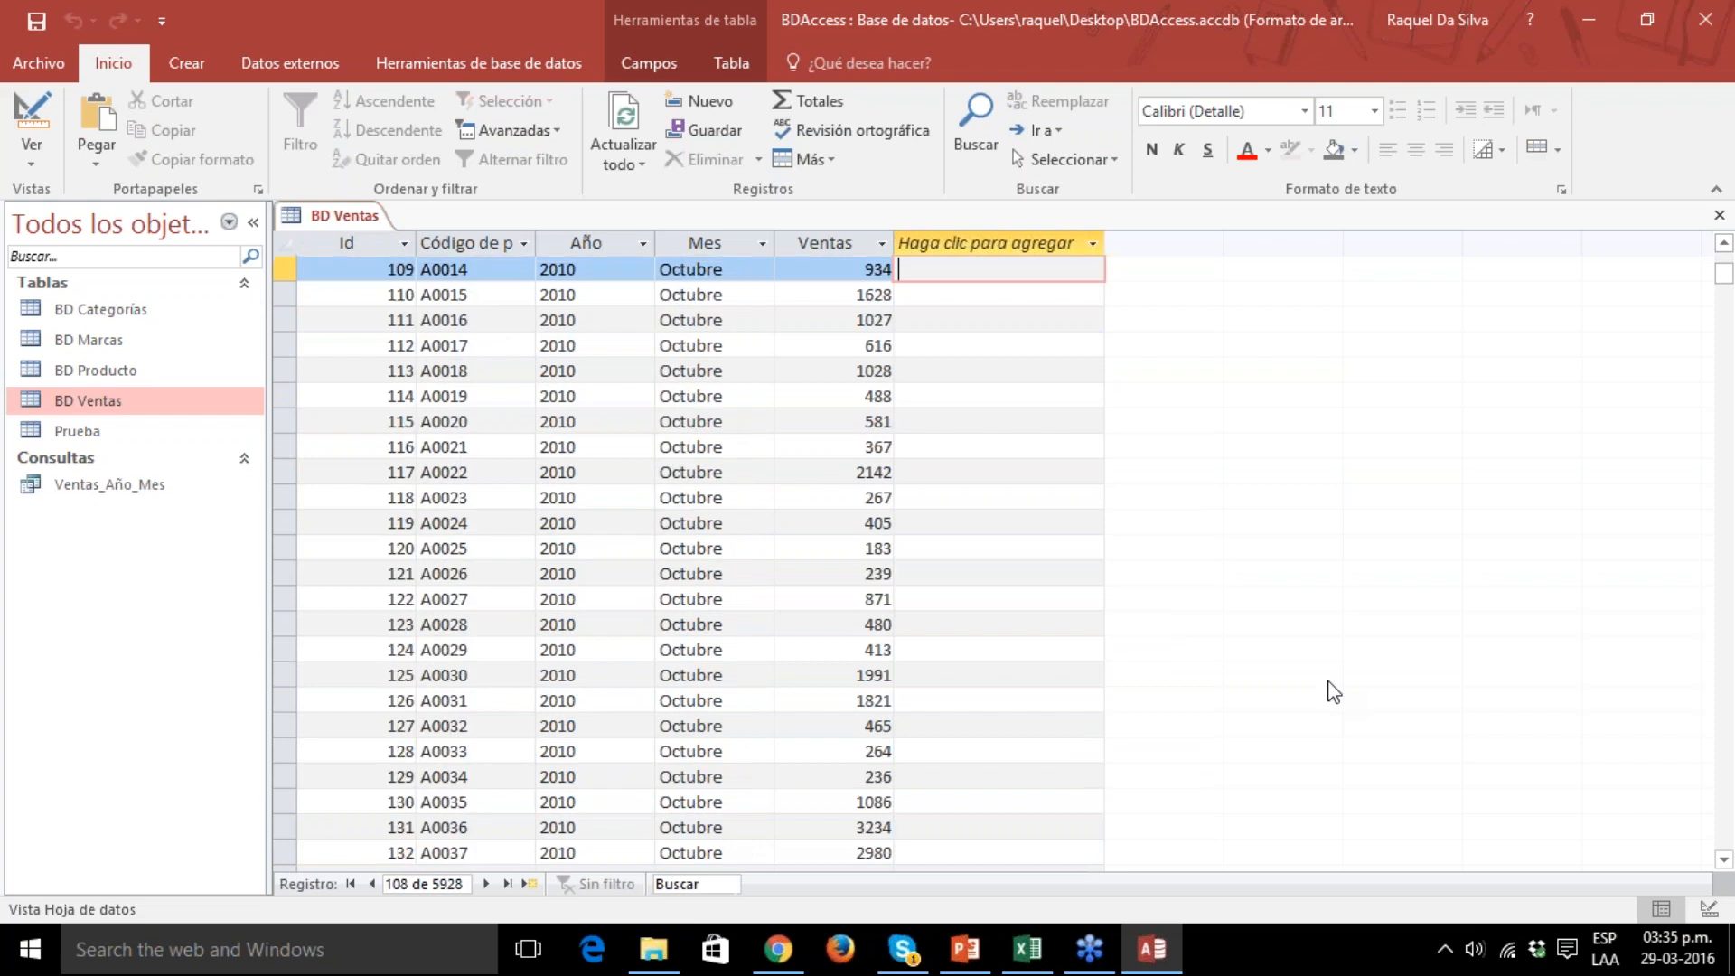
pyautogui.press('pagedown')
pyautogui.press('pagedown')
pyautogui.press('pagedown')
pyautogui.press('pagedown')
pyautogui.press('pagedown')
pyautogui.press('pagedown')
pyautogui.press('pagedown')
pyautogui.press('pagedown')
pyautogui.press('pagedown')
pyautogui.press('pagedown')
pyautogui.press('pagedown')
pyautogui.press('pagedown')
pyautogui.press('pagedown')
pyautogui.press('pagedown')
pyautogui.press('pagedown')
pyautogui.press('pagedown')
pyautogui.press('pagedown')
pyautogui.press('pagedown')
pyautogui.press('pagedown')
pyautogui.press('pagedown')
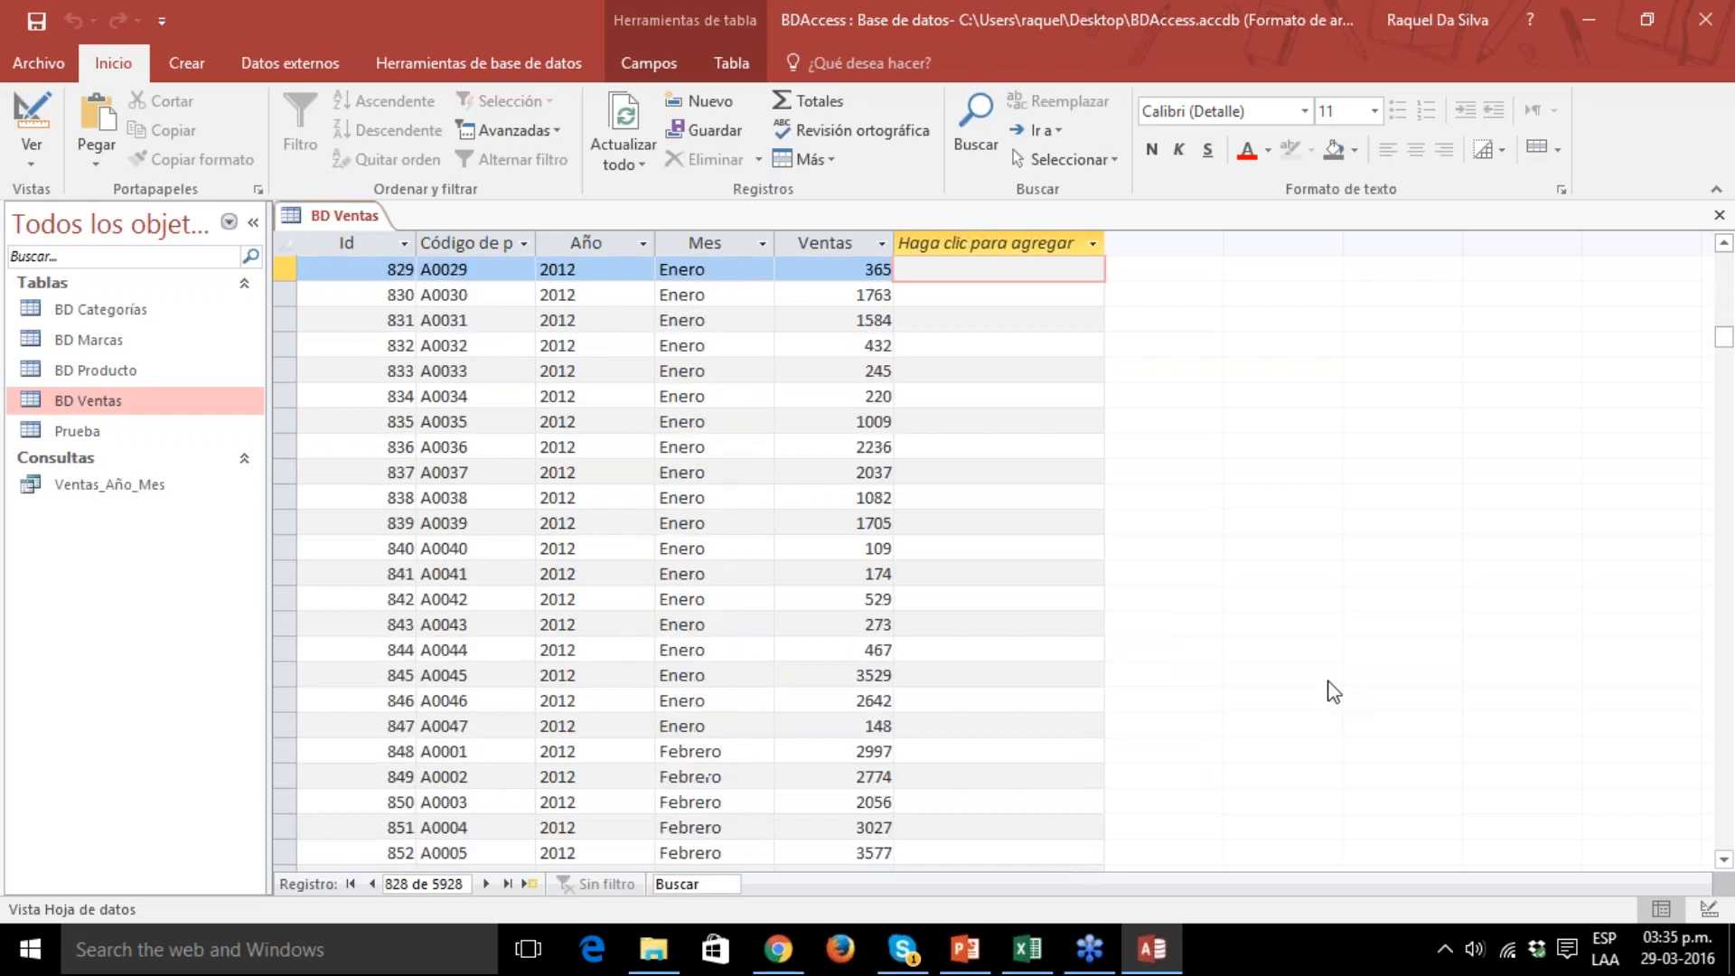
pyautogui.press('pagedown')
pyautogui.press('pagedown')
pyautogui.press('pagedown')
pyautogui.press('pagedown')
pyautogui.press('pagedown')
pyautogui.press('pagedown')
pyautogui.press('pagedown')
pyautogui.press('pagedown')
pyautogui.press('pagedown')
pyautogui.press('pagedown')
pyautogui.press('pagedown')
pyautogui.press('pagedown')
pyautogui.press('pagedown')
pyautogui.press('pagedown')
pyautogui.press('pagedown')
pyautogui.press('pagedown')
pyautogui.press('pagedown')
pyautogui.press('pagedown')
pyautogui.press('pagedown')
pyautogui.press('pagedown')
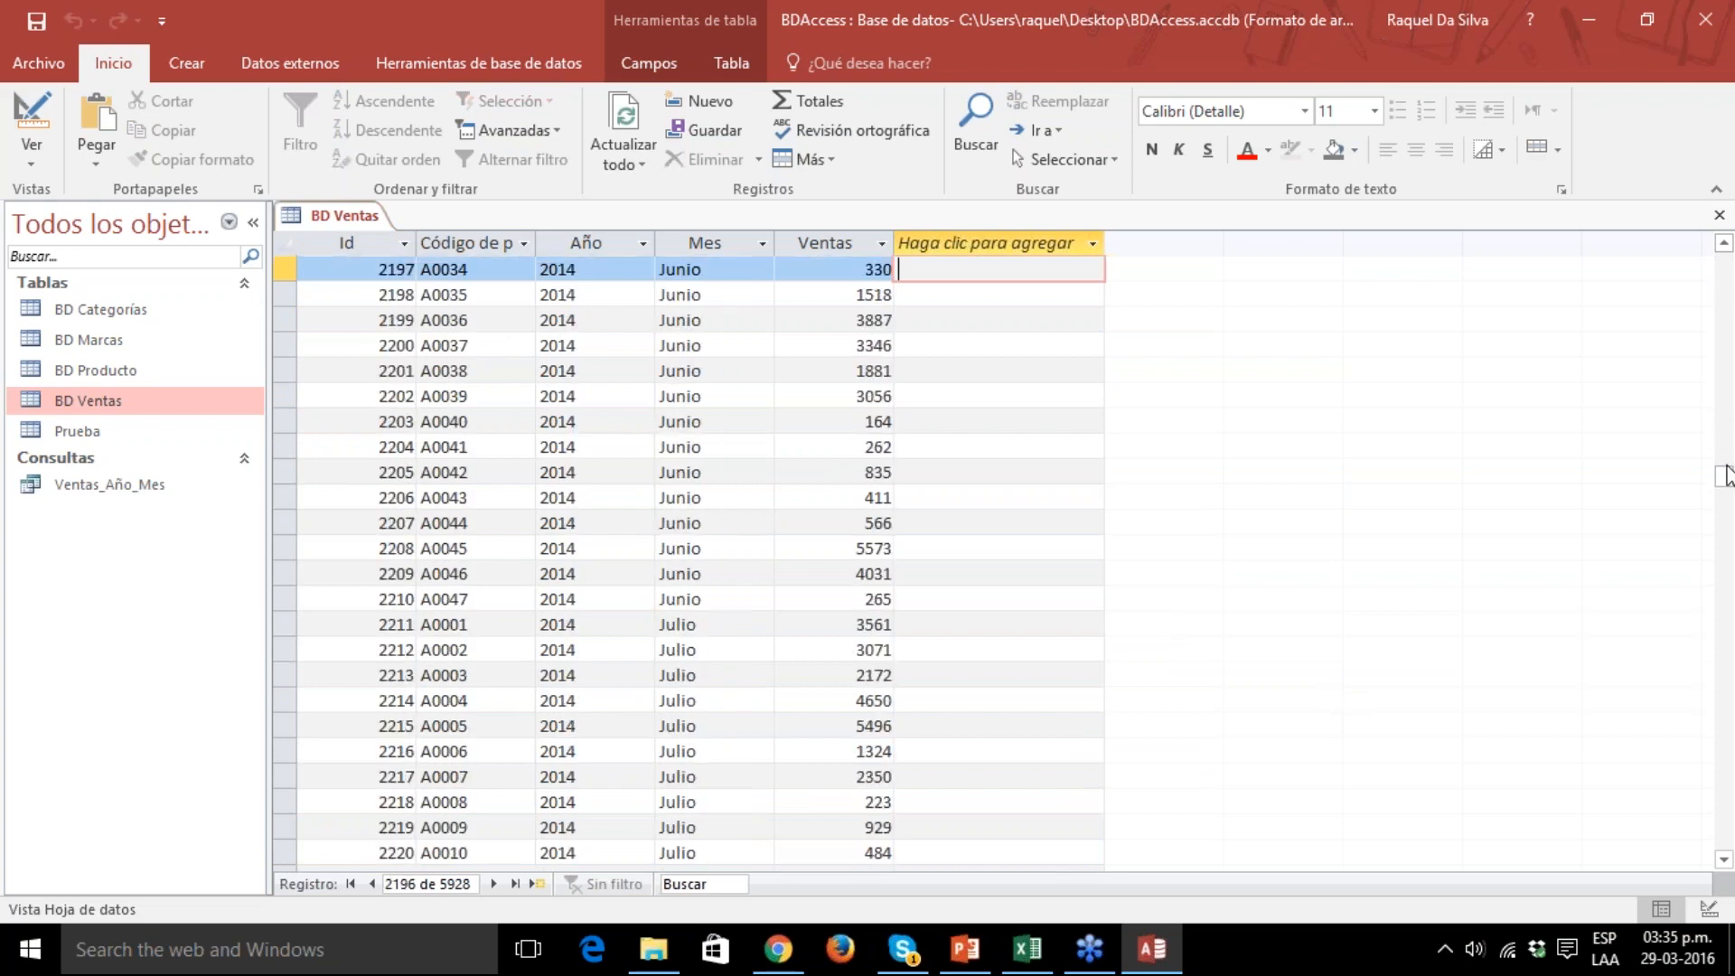
pyautogui.scroll(8, 1722, 543)
pyautogui.moveTo(1724, 477); pyautogui.dragTo(1723, 839)
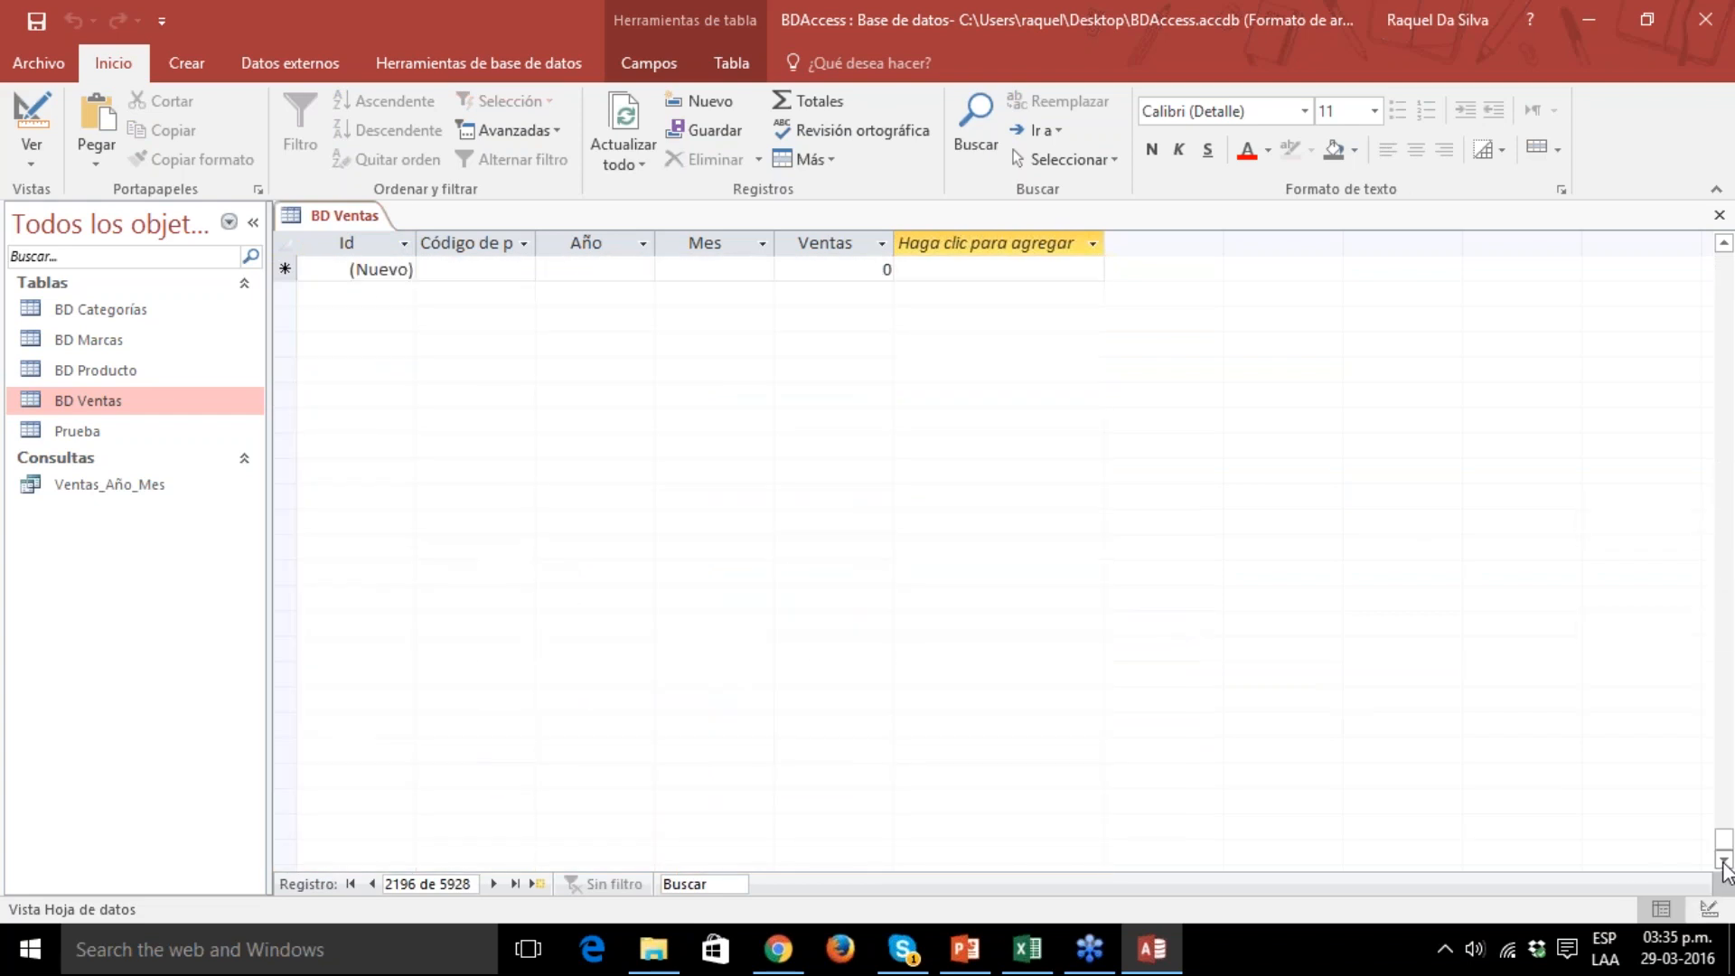
# Switch to Excel and copy the 2016 sales records in A2:E25, including the empty Id column but not the headers.
pyautogui.click(1042, 961)
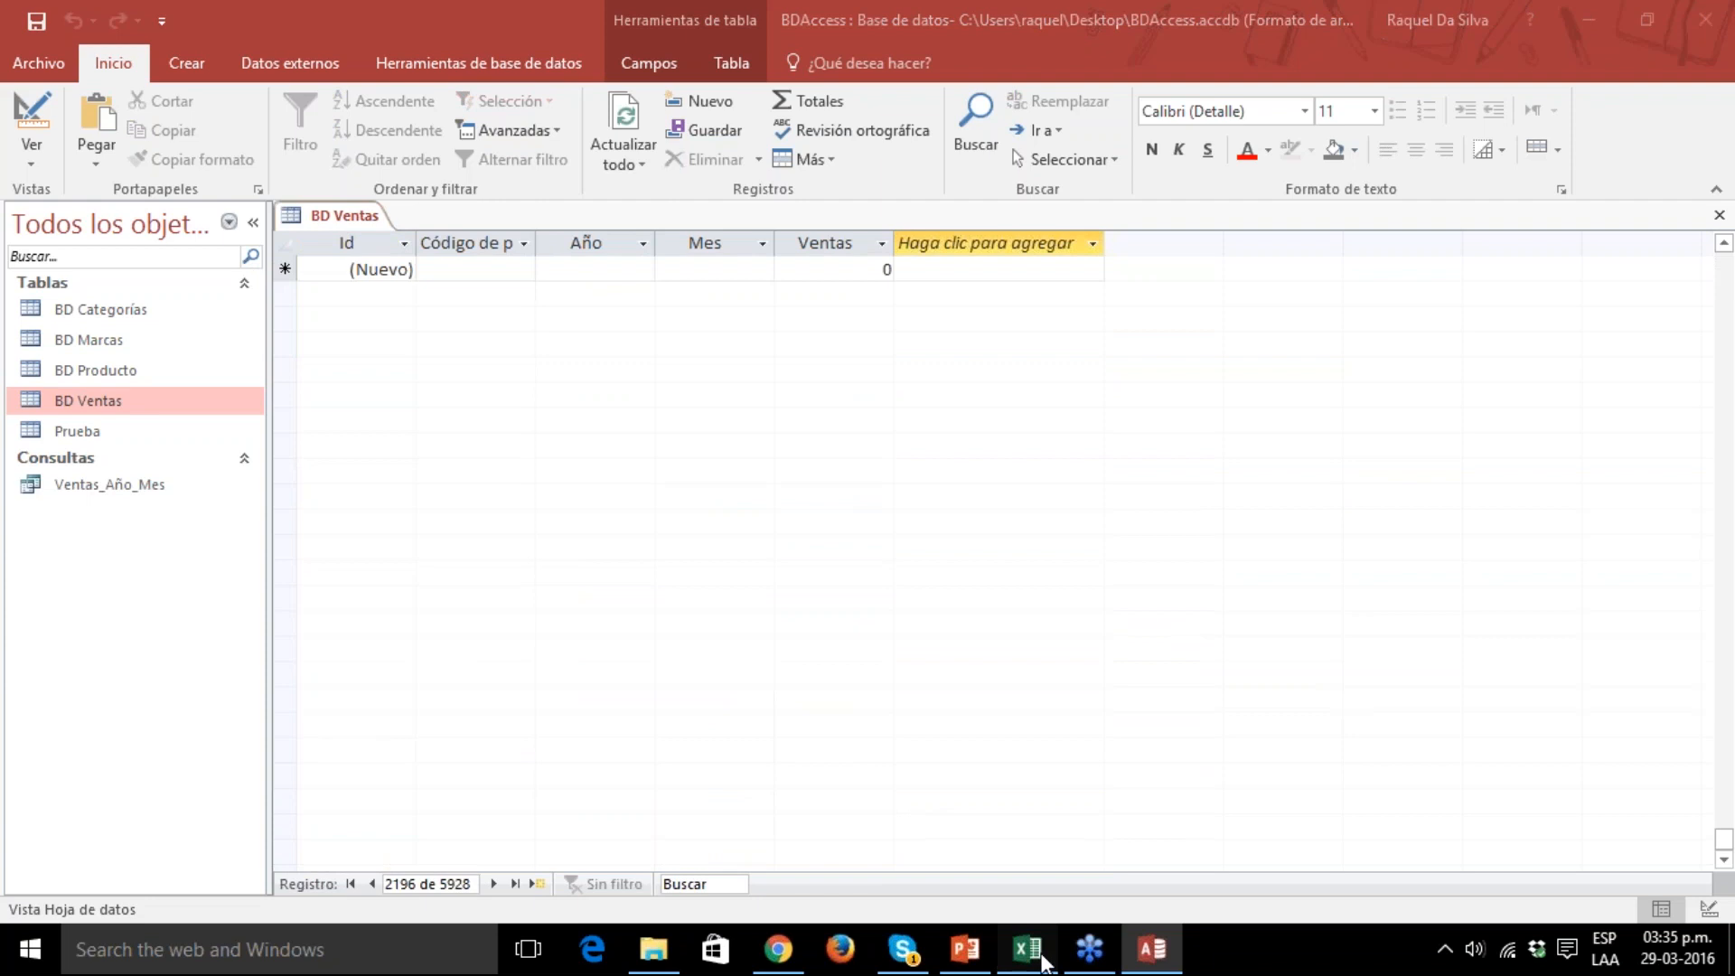
pyautogui.moveTo(39, 313); pyautogui.dragTo(512, 843)
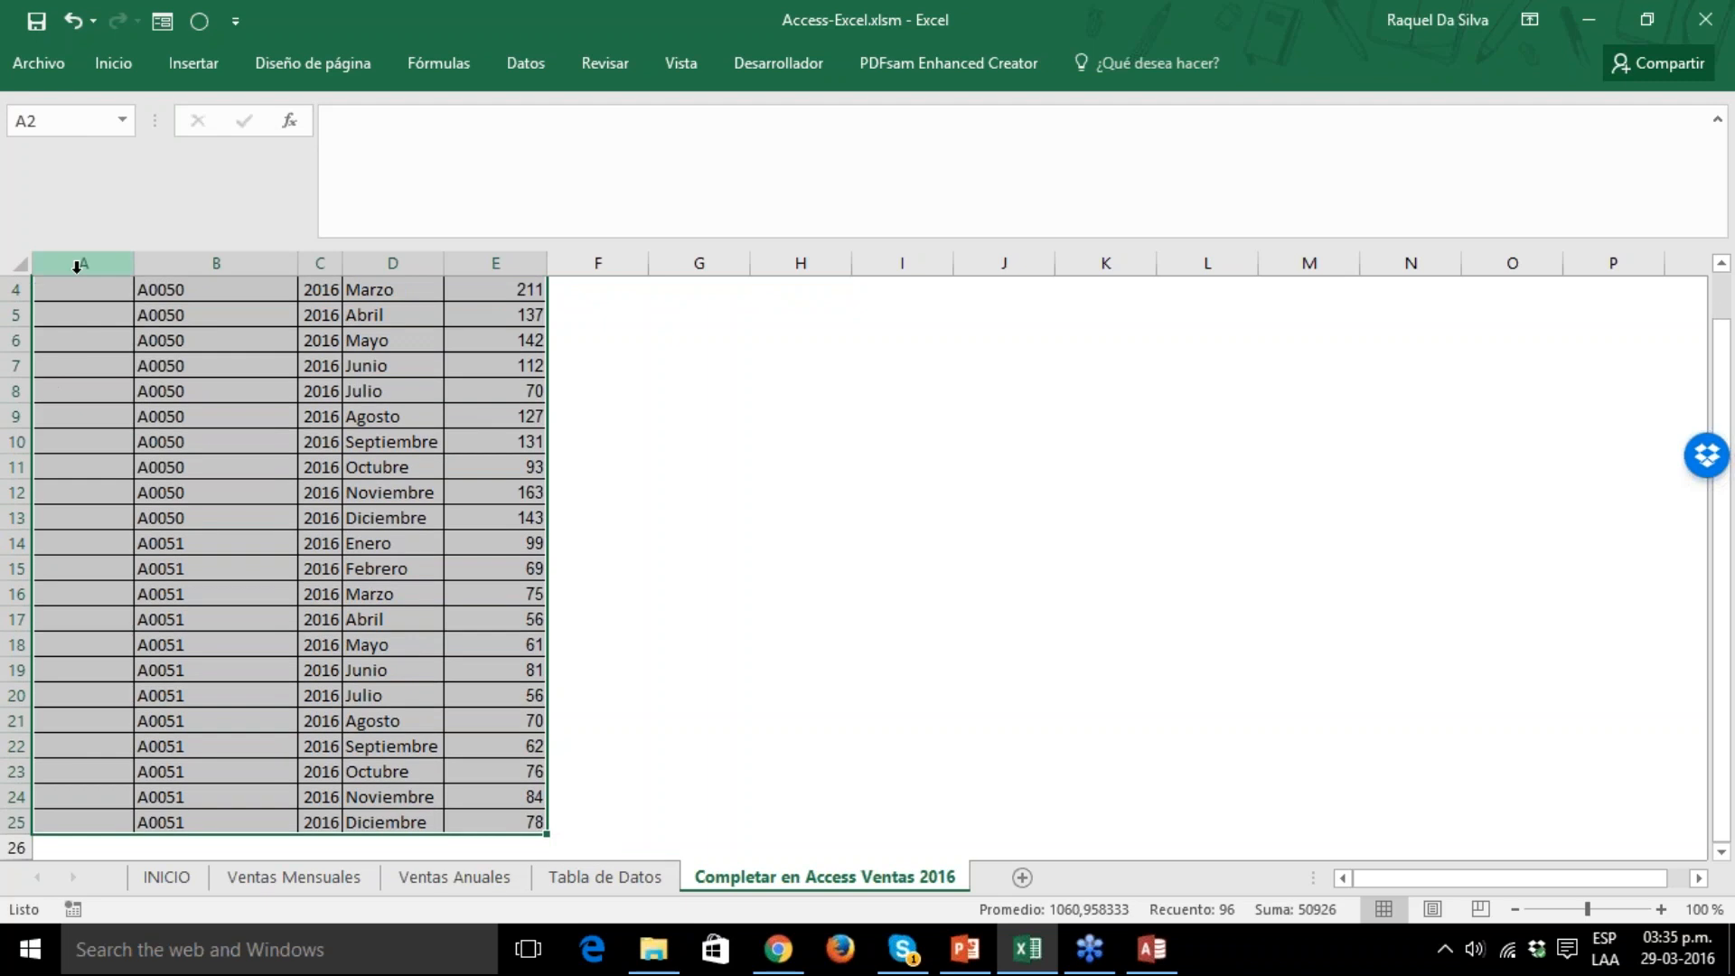
pyautogui.moveTo(1723, 817); pyautogui.dragTo(1722, 764)
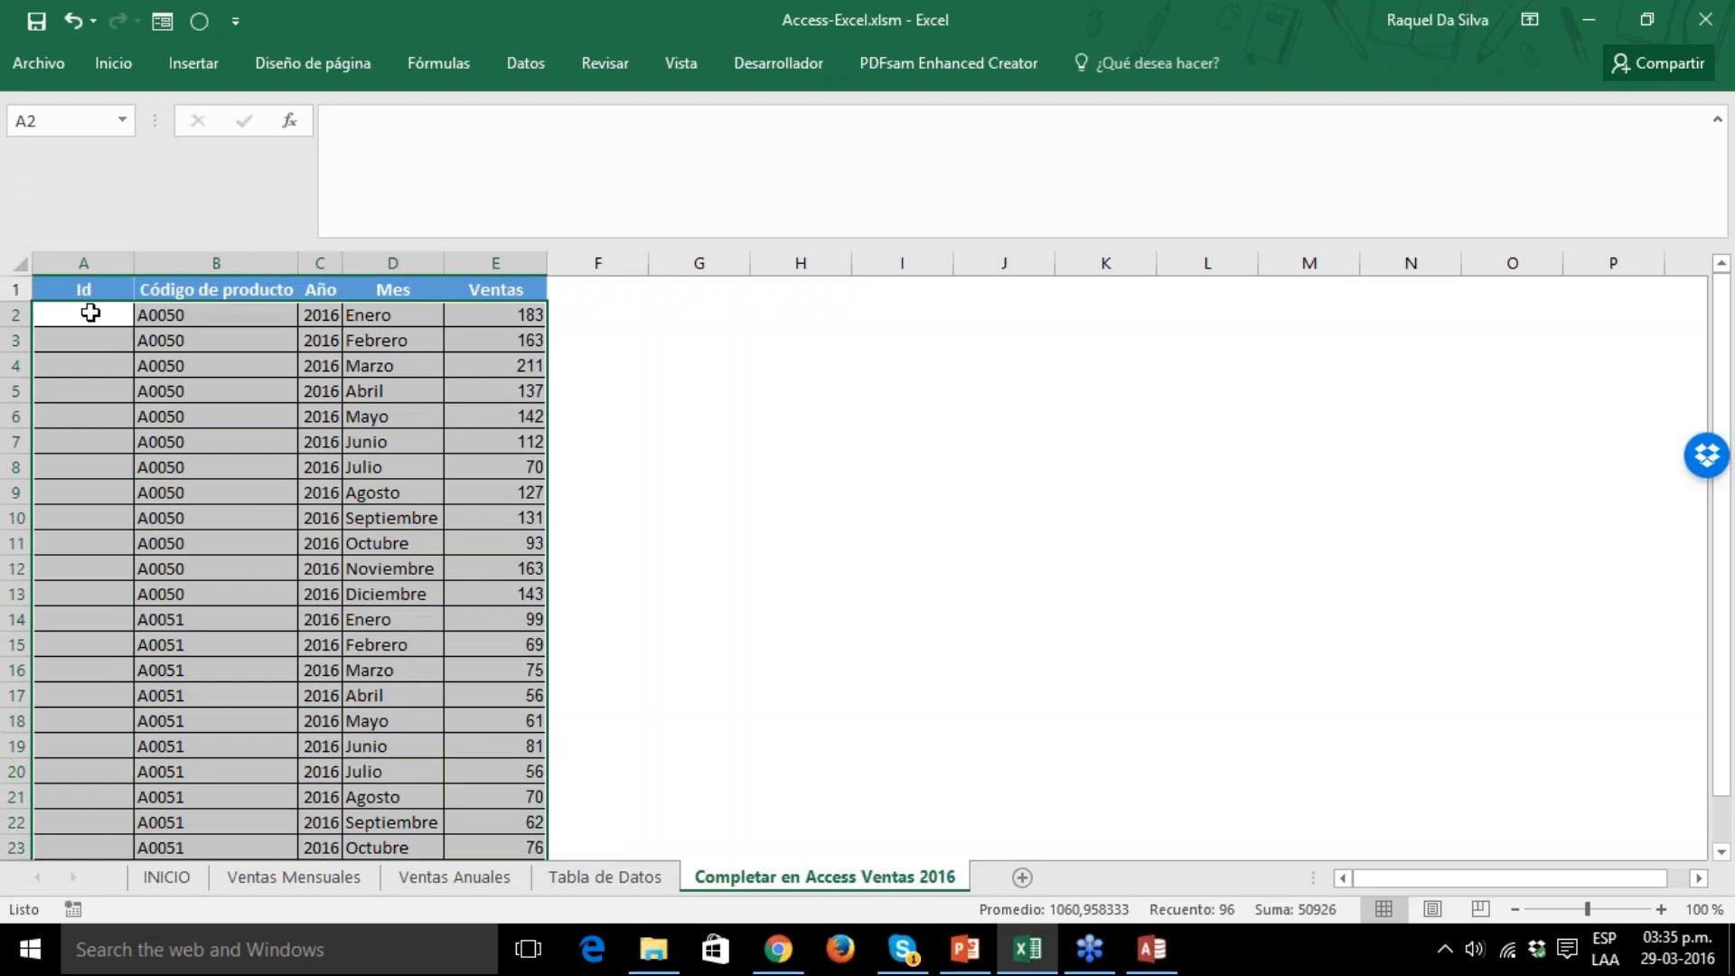
pyautogui.moveTo(112, 308); pyautogui.dragTo(521, 849)
pyautogui.hotkey('ctrl', 'c')
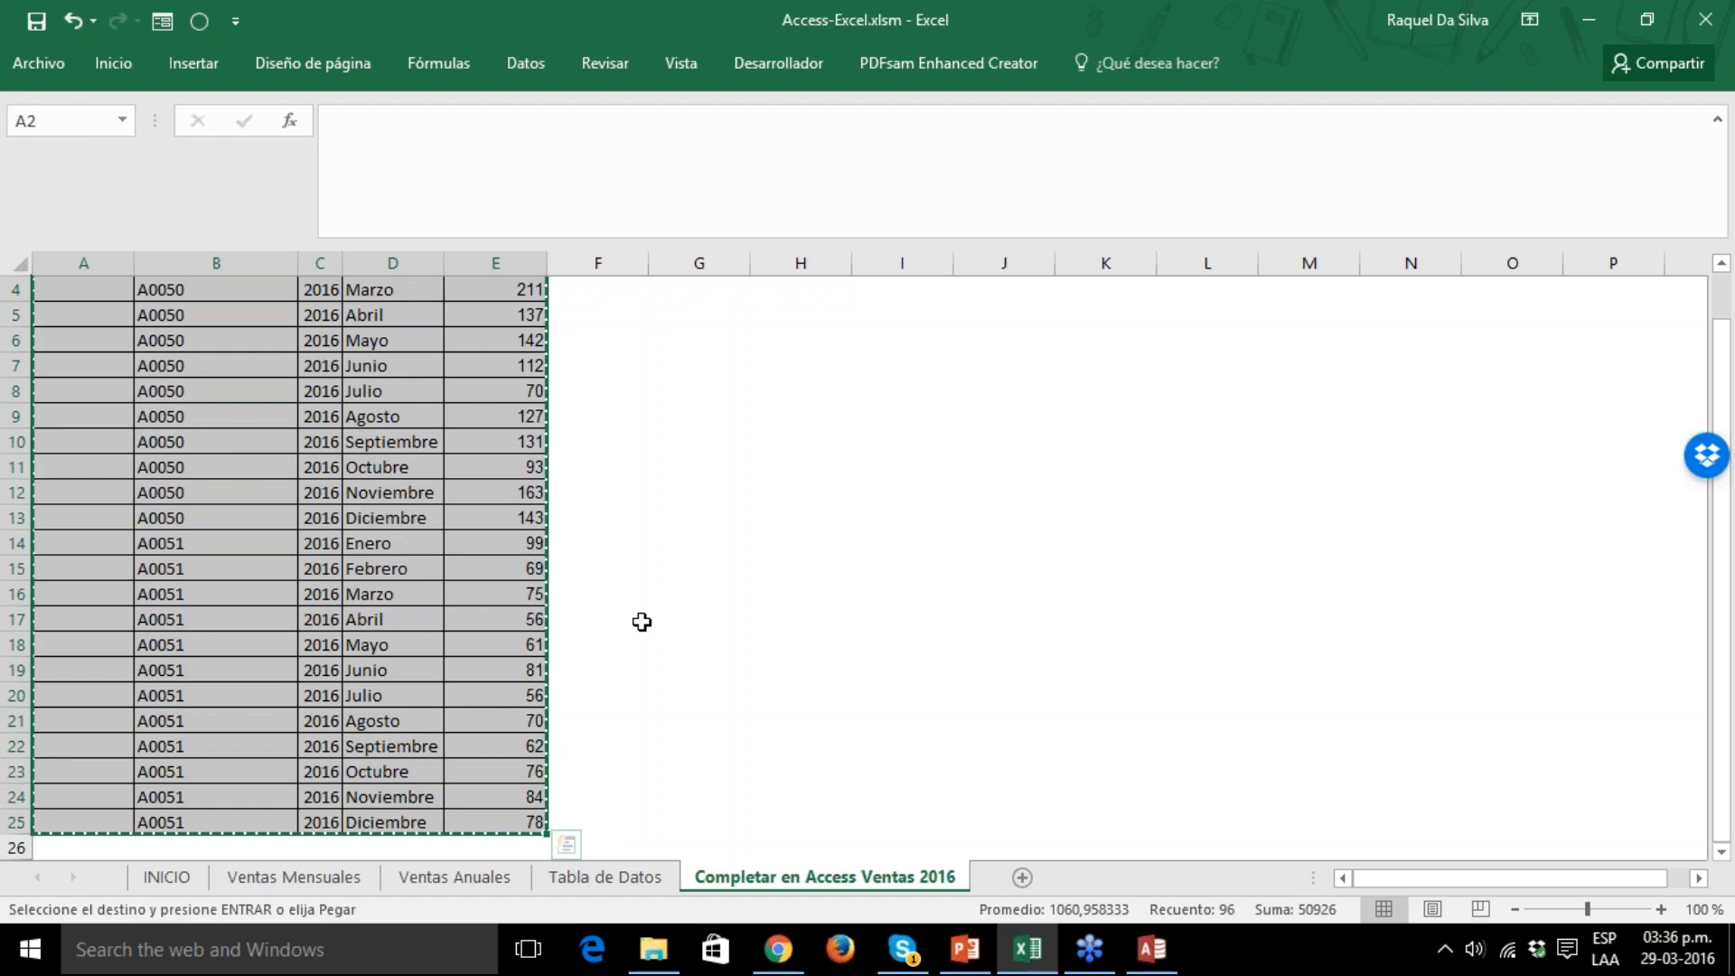
# Switch to Access and paste the copied 24 records into BD Ventas, starting at the new-record row.
pyautogui.click(1151, 949)
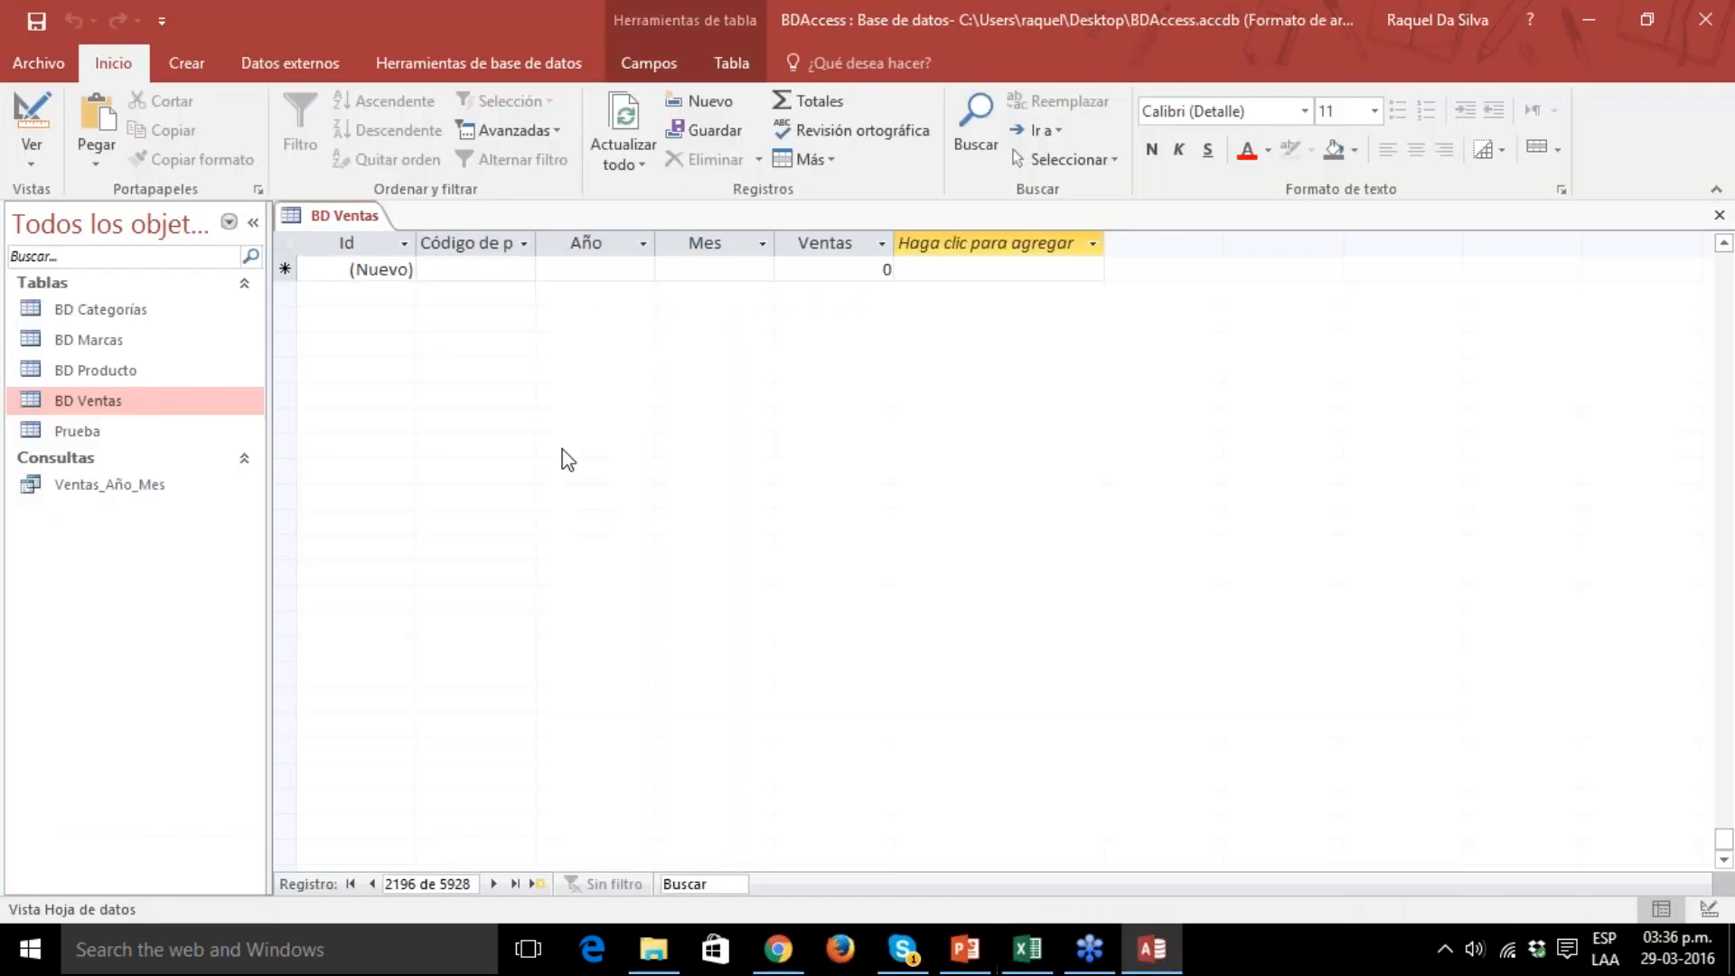
pyautogui.click(285, 269)
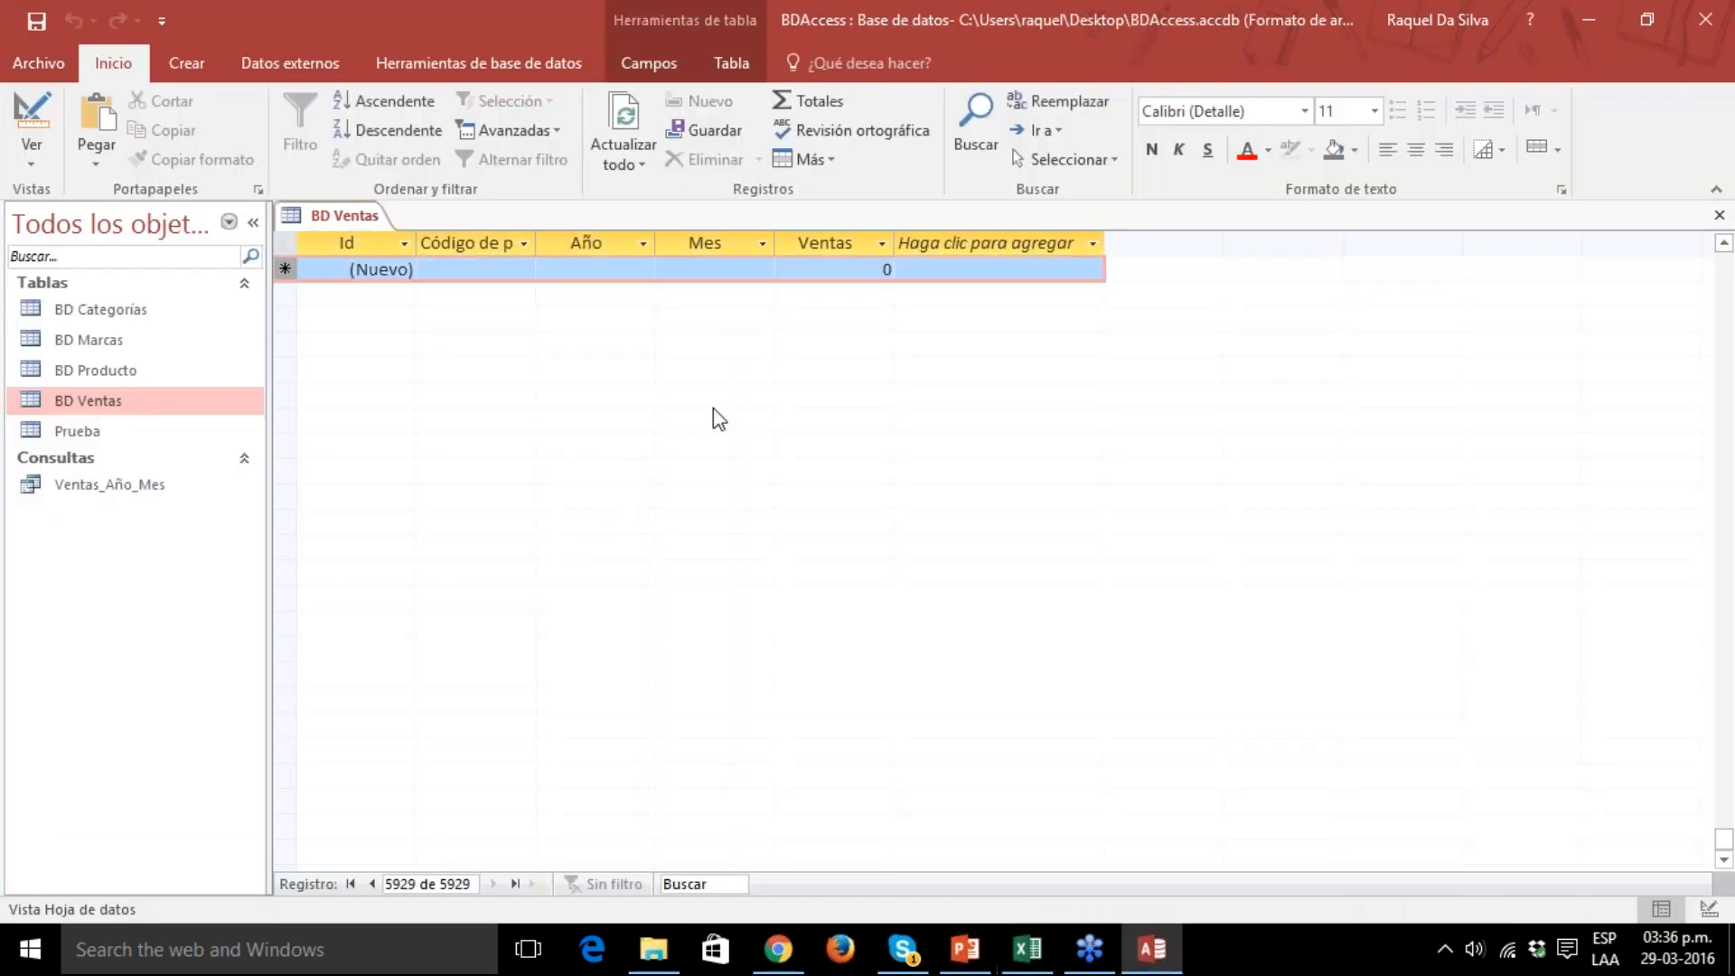
pyautogui.hotkey('ctrl', 'v')
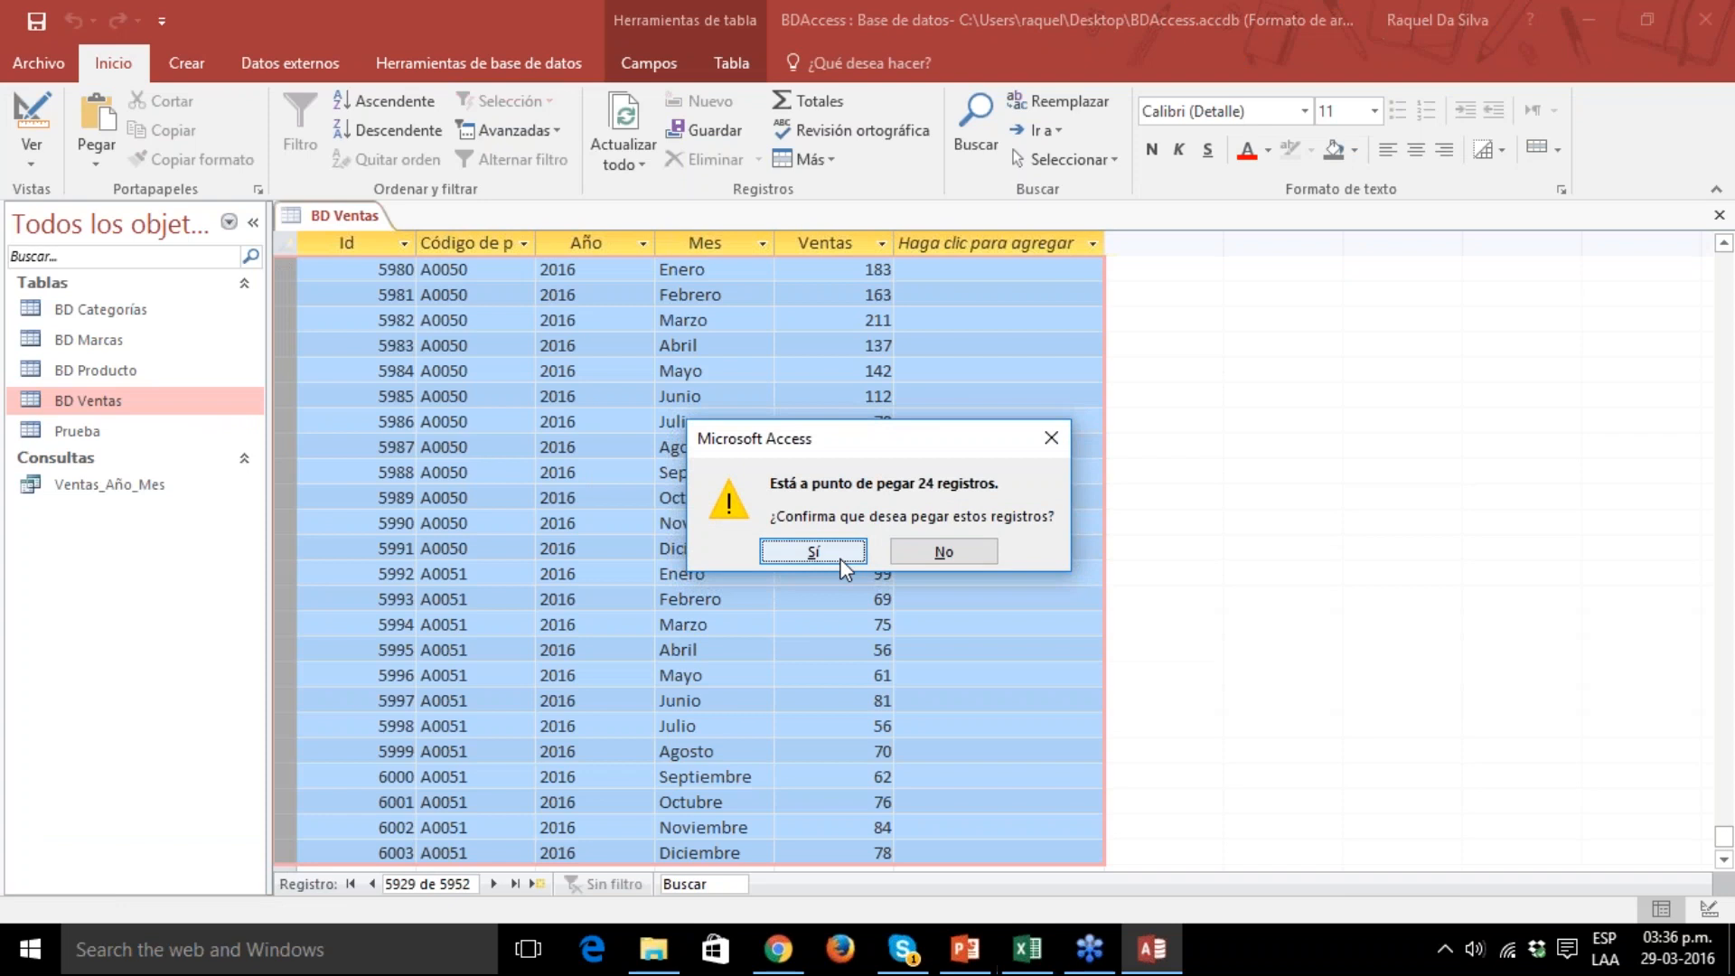
pyautogui.click(840, 559)
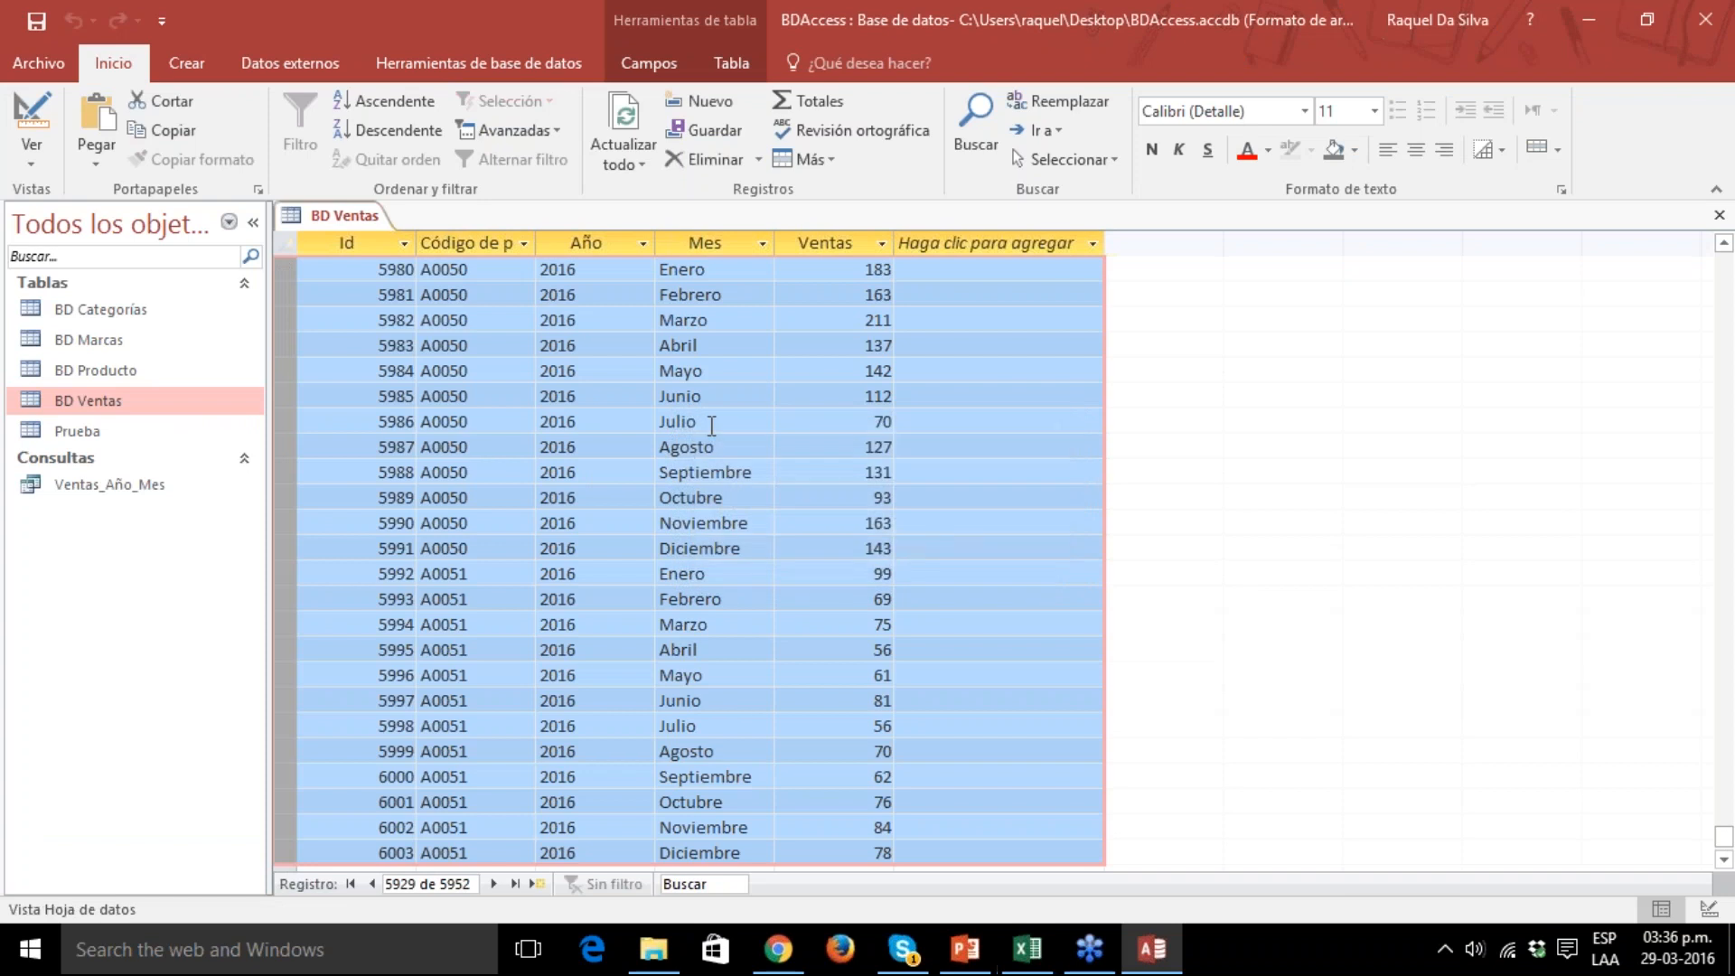
# Check the Año values of the pasted records in BD Ventas, and close Access.
pyautogui.click(579, 395)
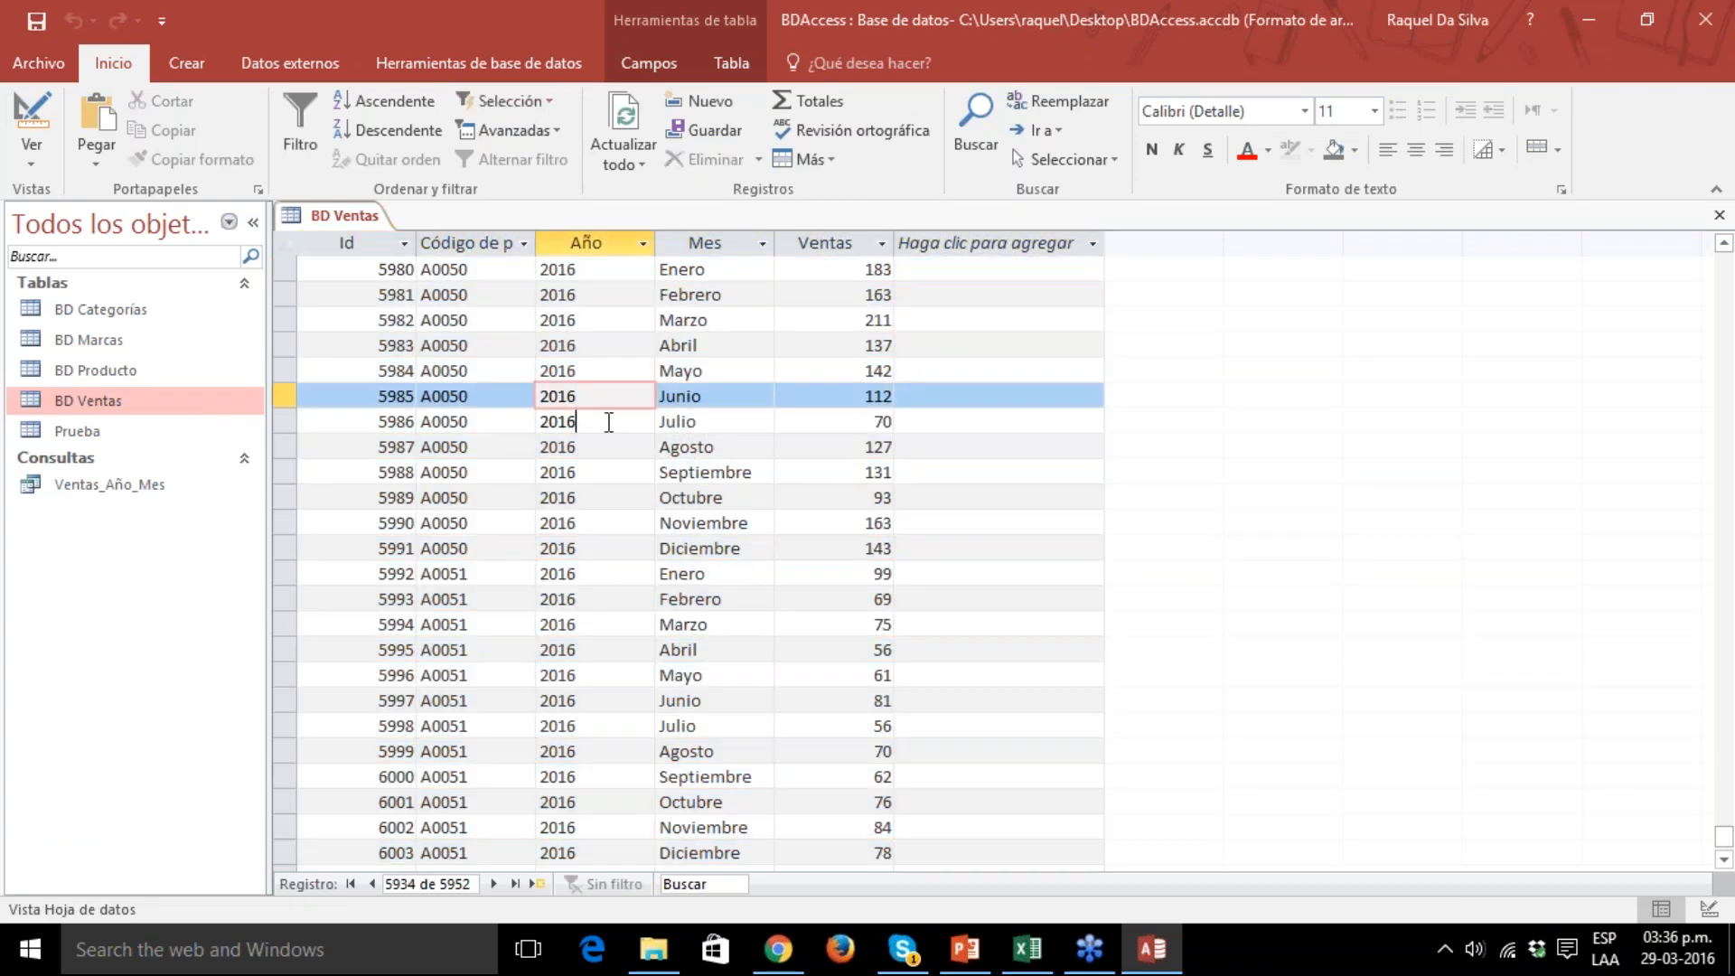
pyautogui.click(609, 422)
pyautogui.click(570, 320)
pyautogui.click(612, 294)
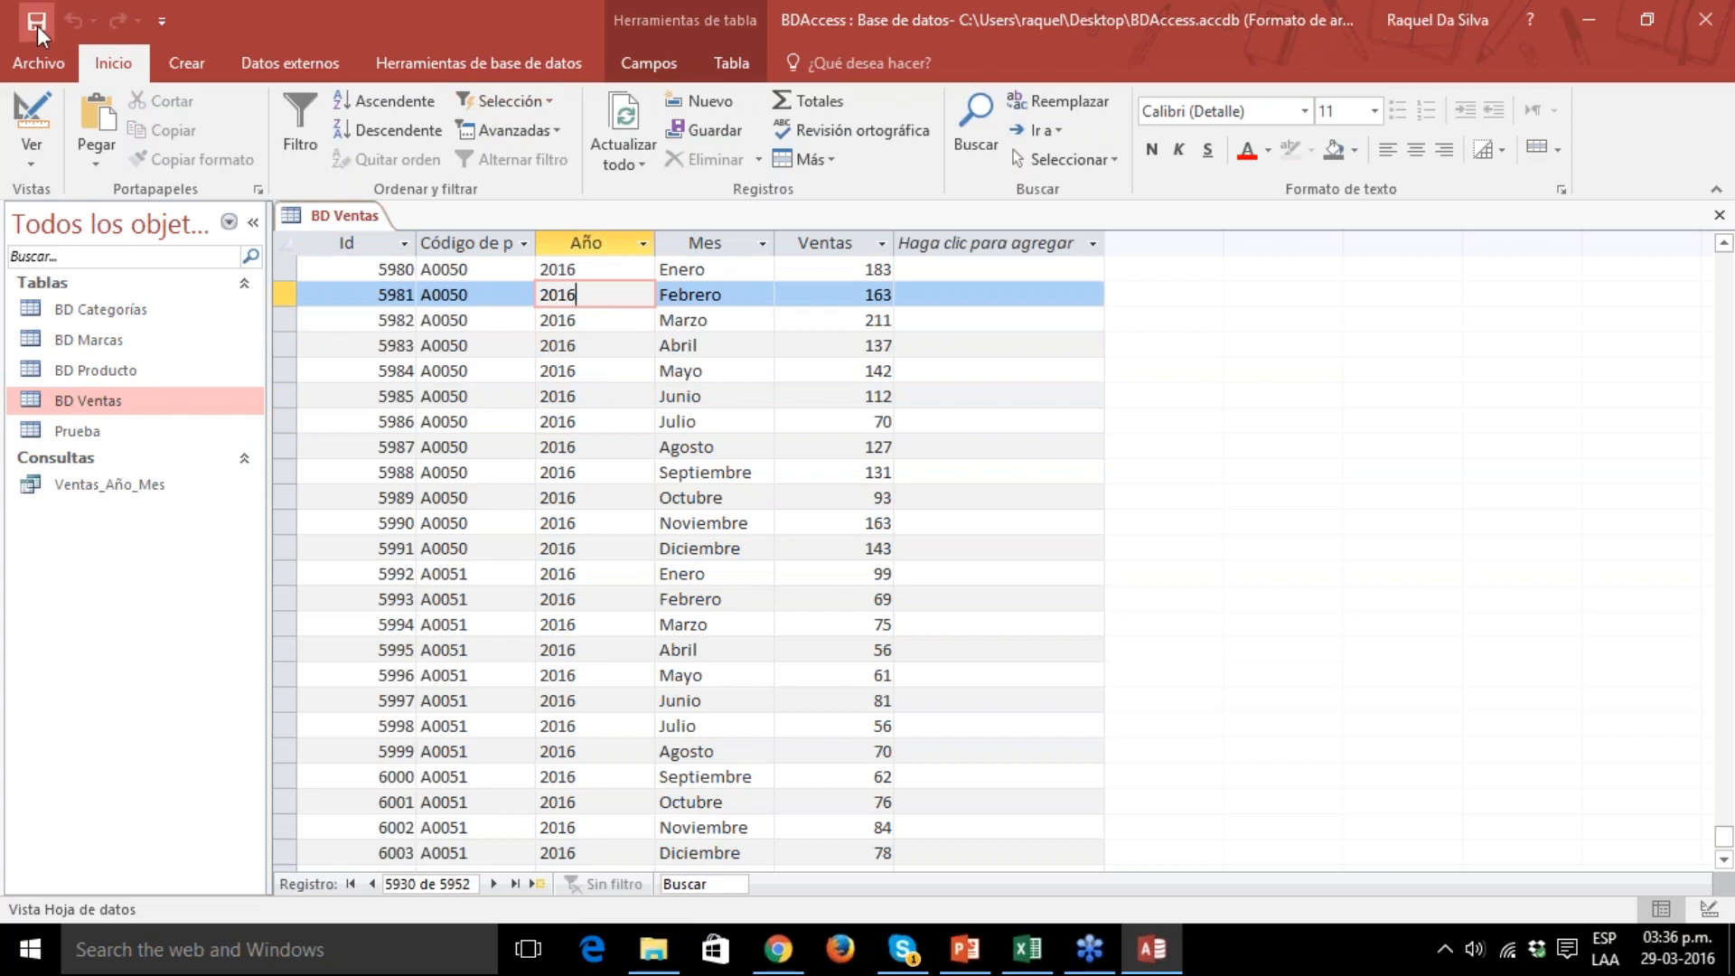
pyautogui.click(1698, 22)
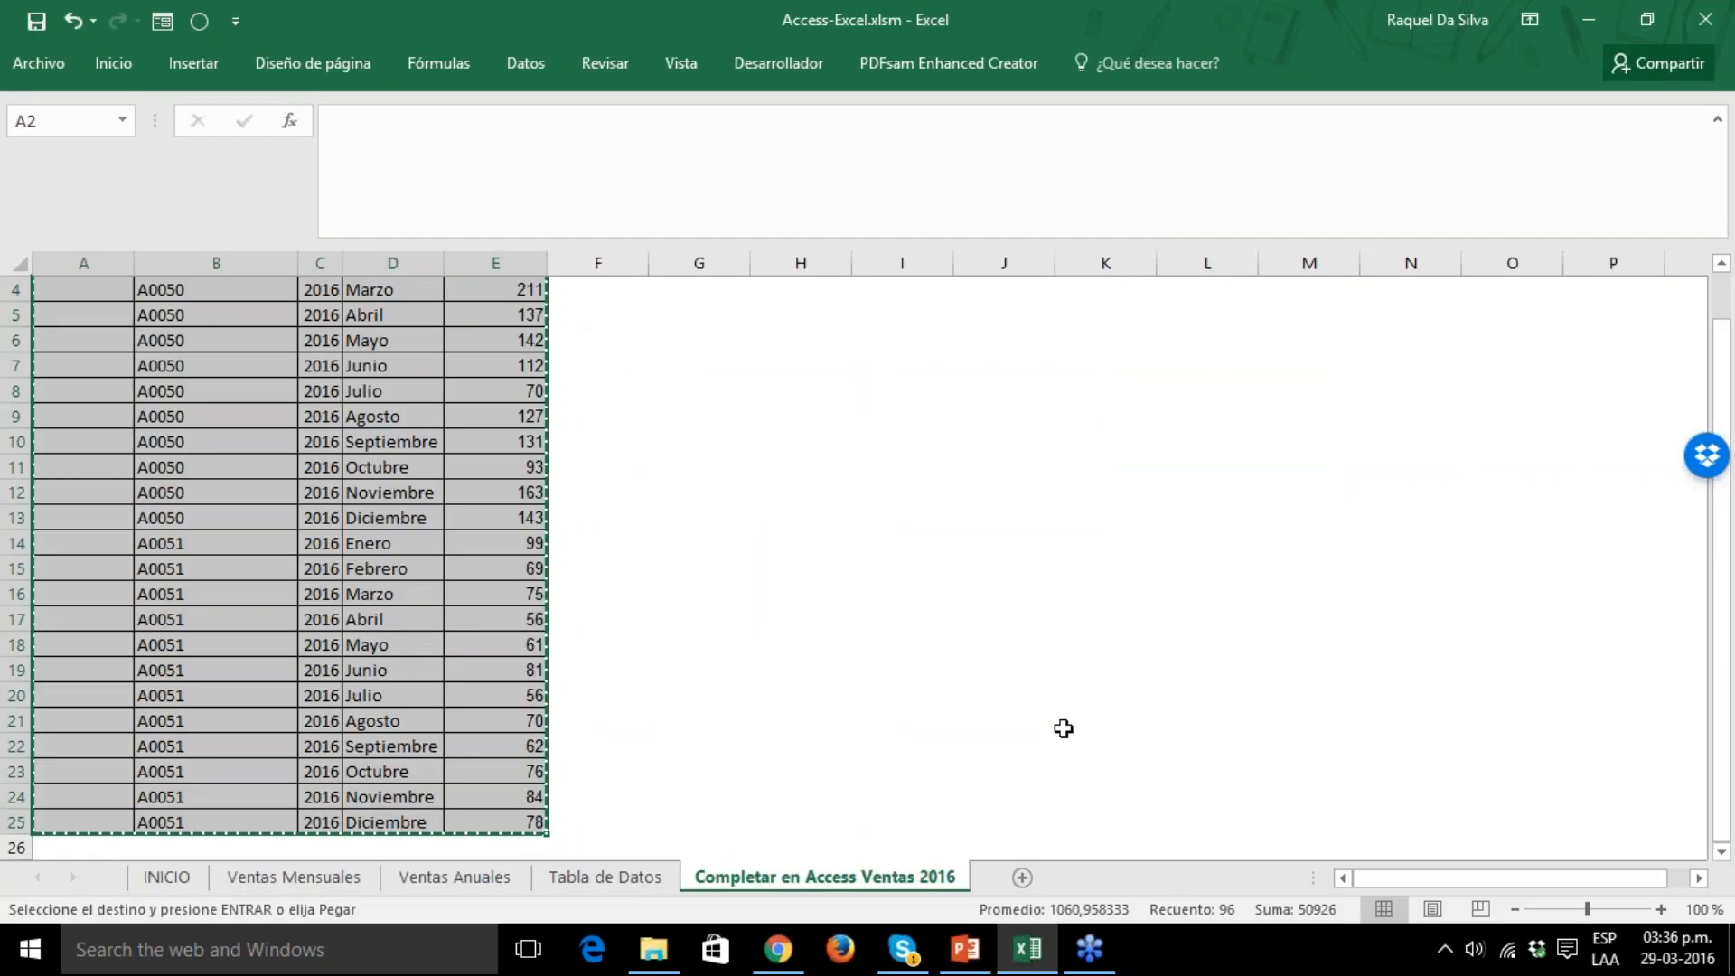
# Refresh all the workbook's data sources from the Ventas Mensuales worksheet, and check the Año filter with all years kept selected.
pyautogui.click(918, 644)
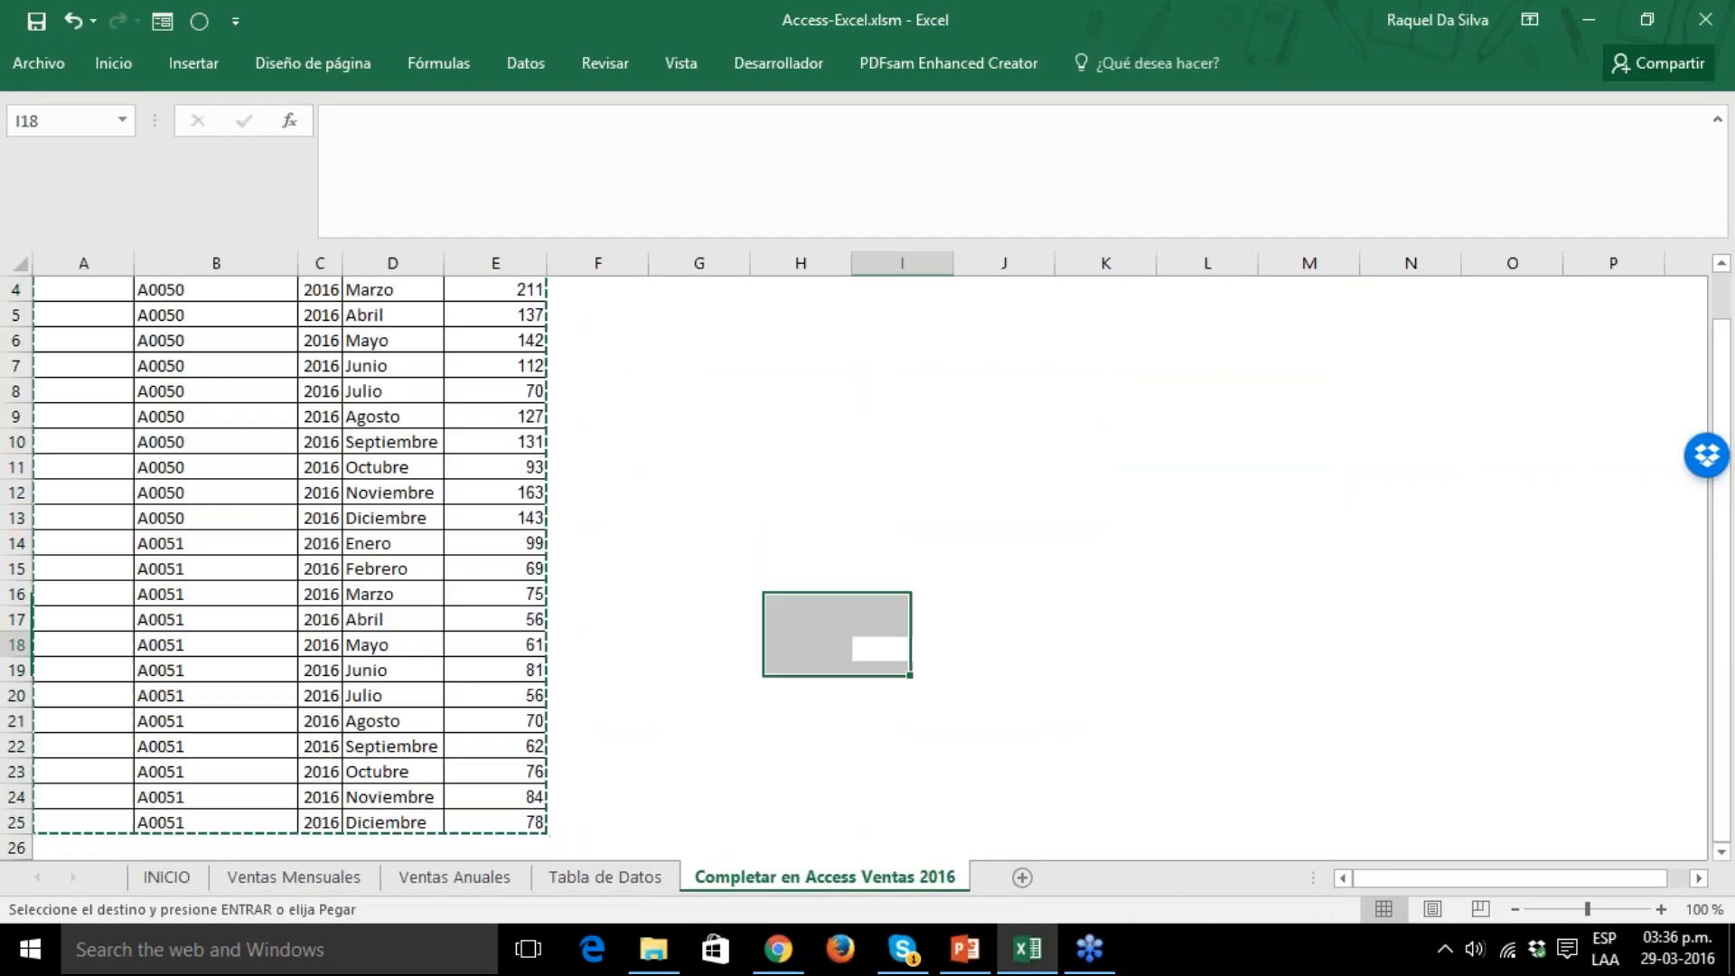
pyautogui.click(257, 887)
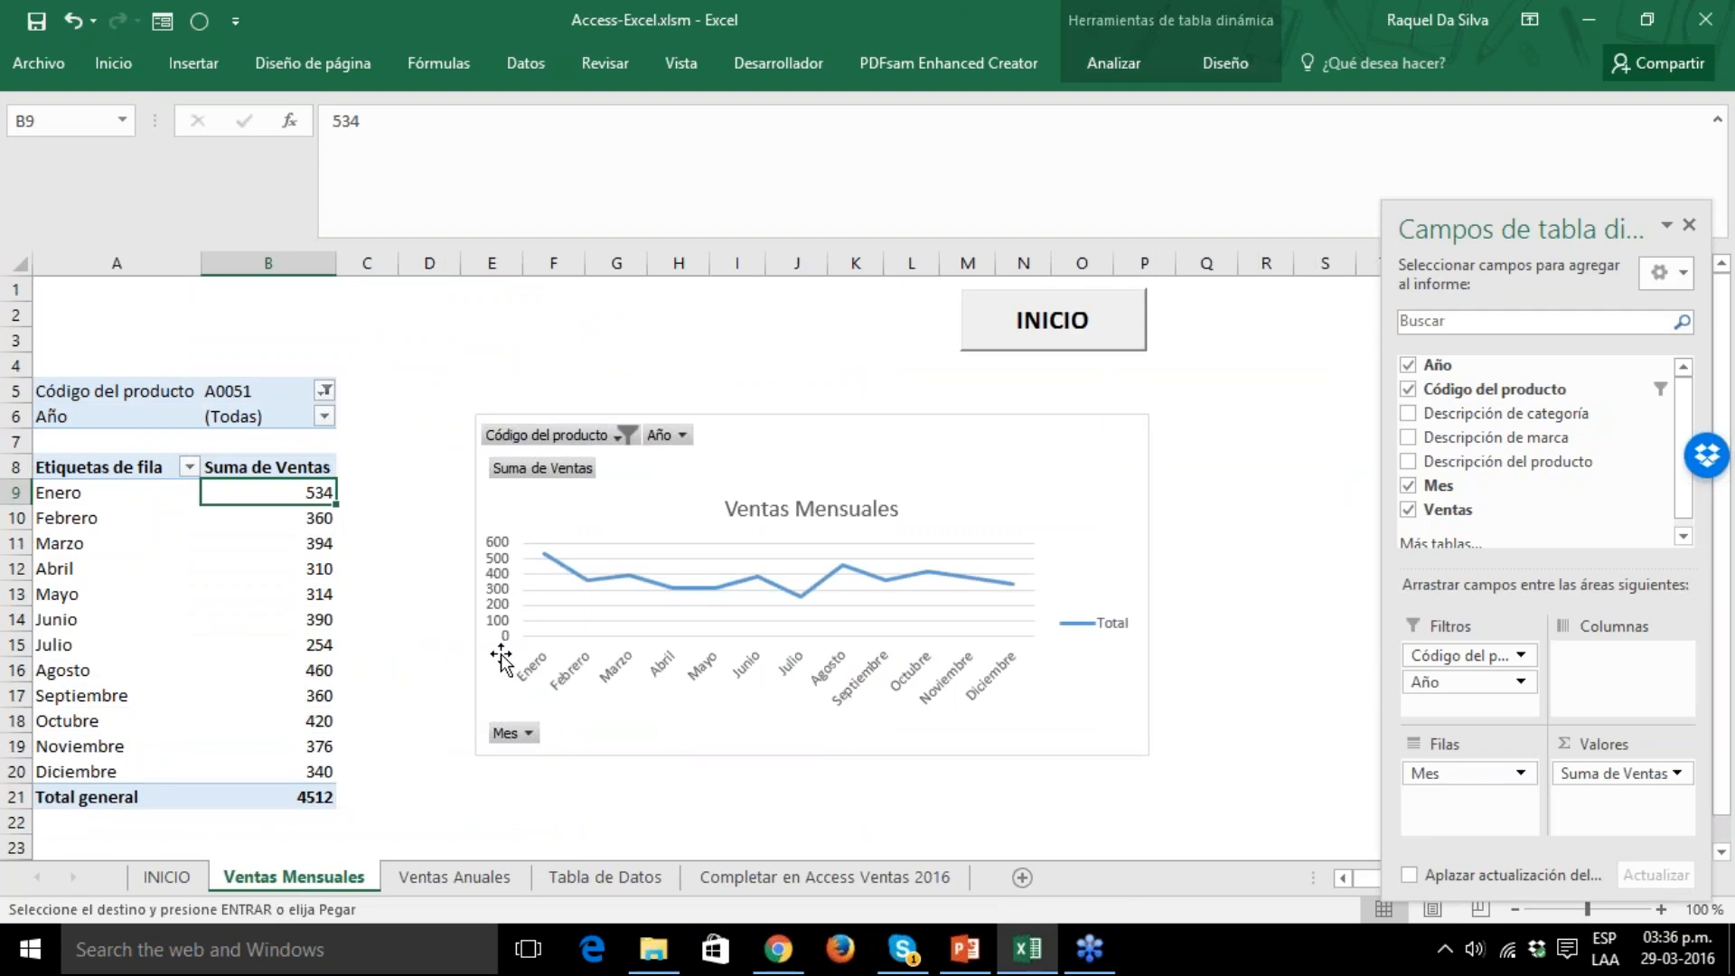
pyautogui.click(537, 71)
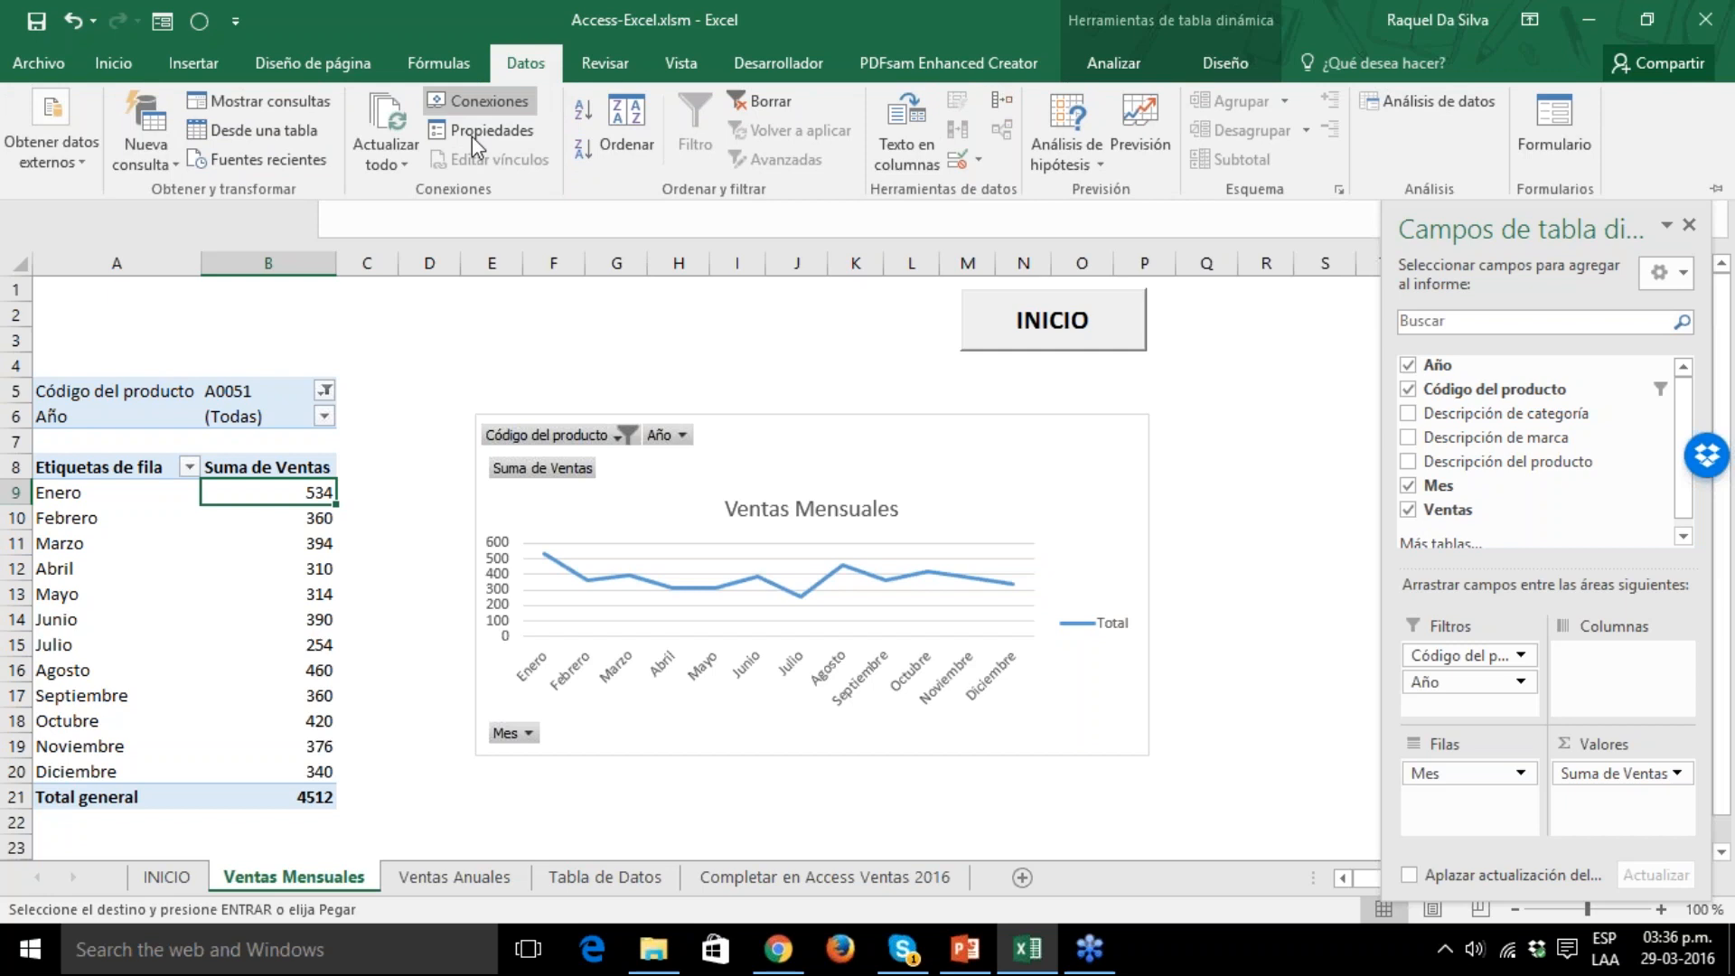
pyautogui.click(388, 126)
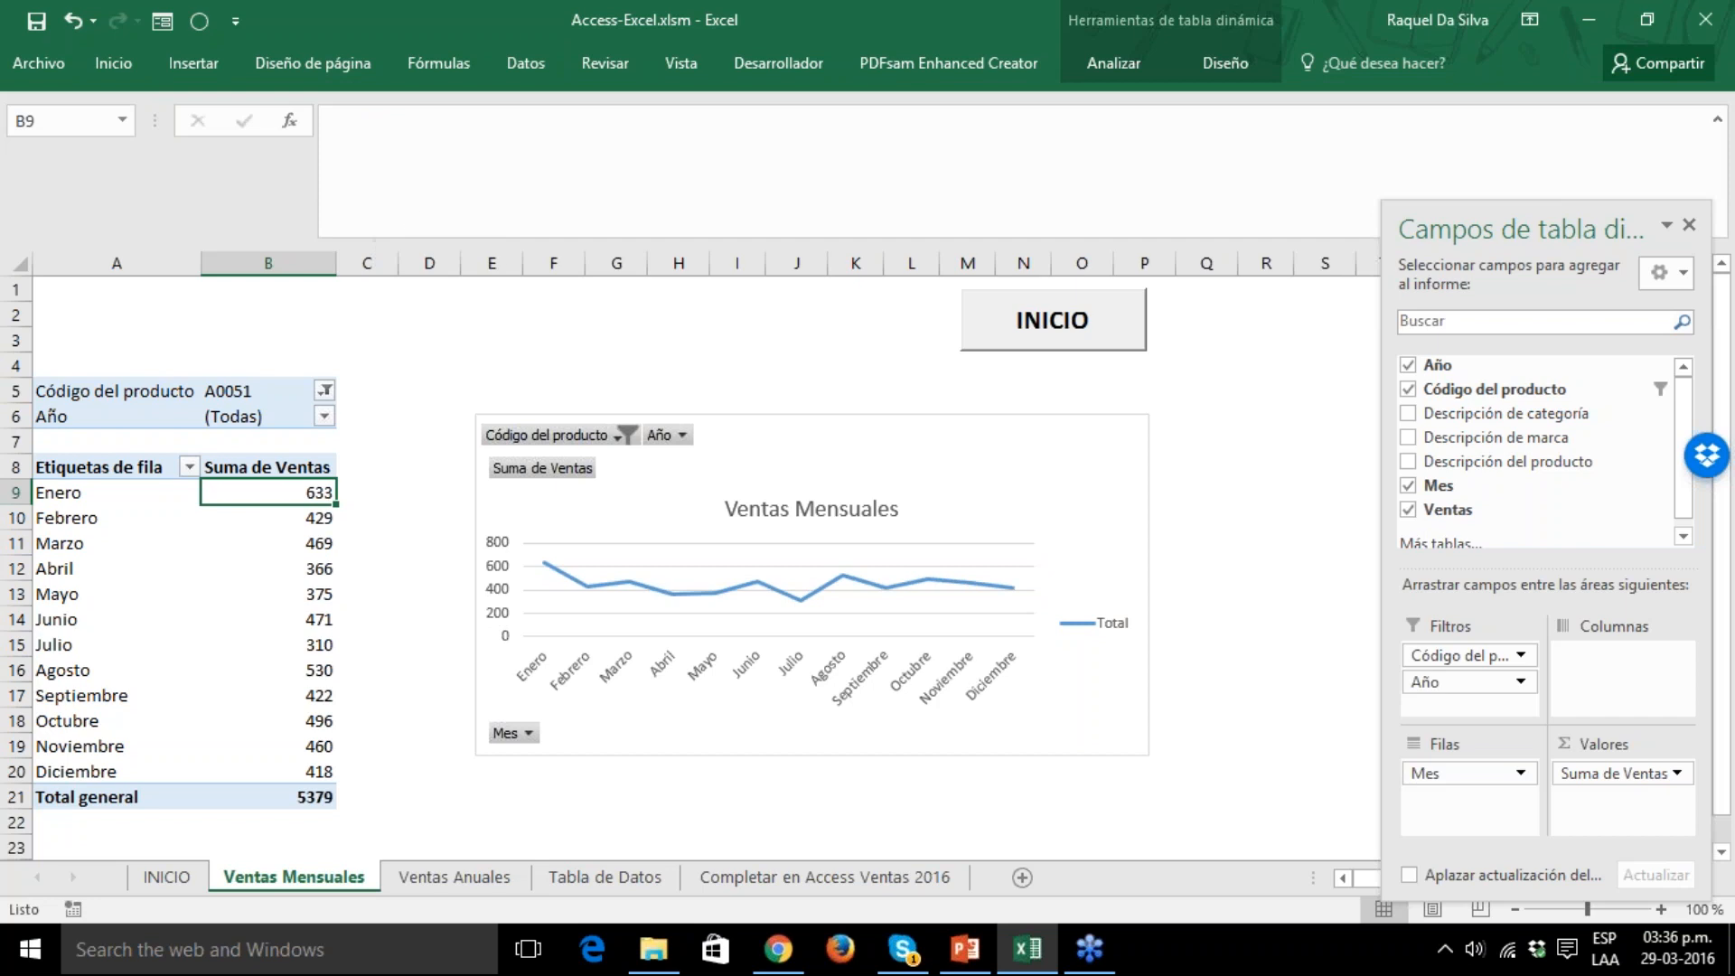
pyautogui.click(325, 417)
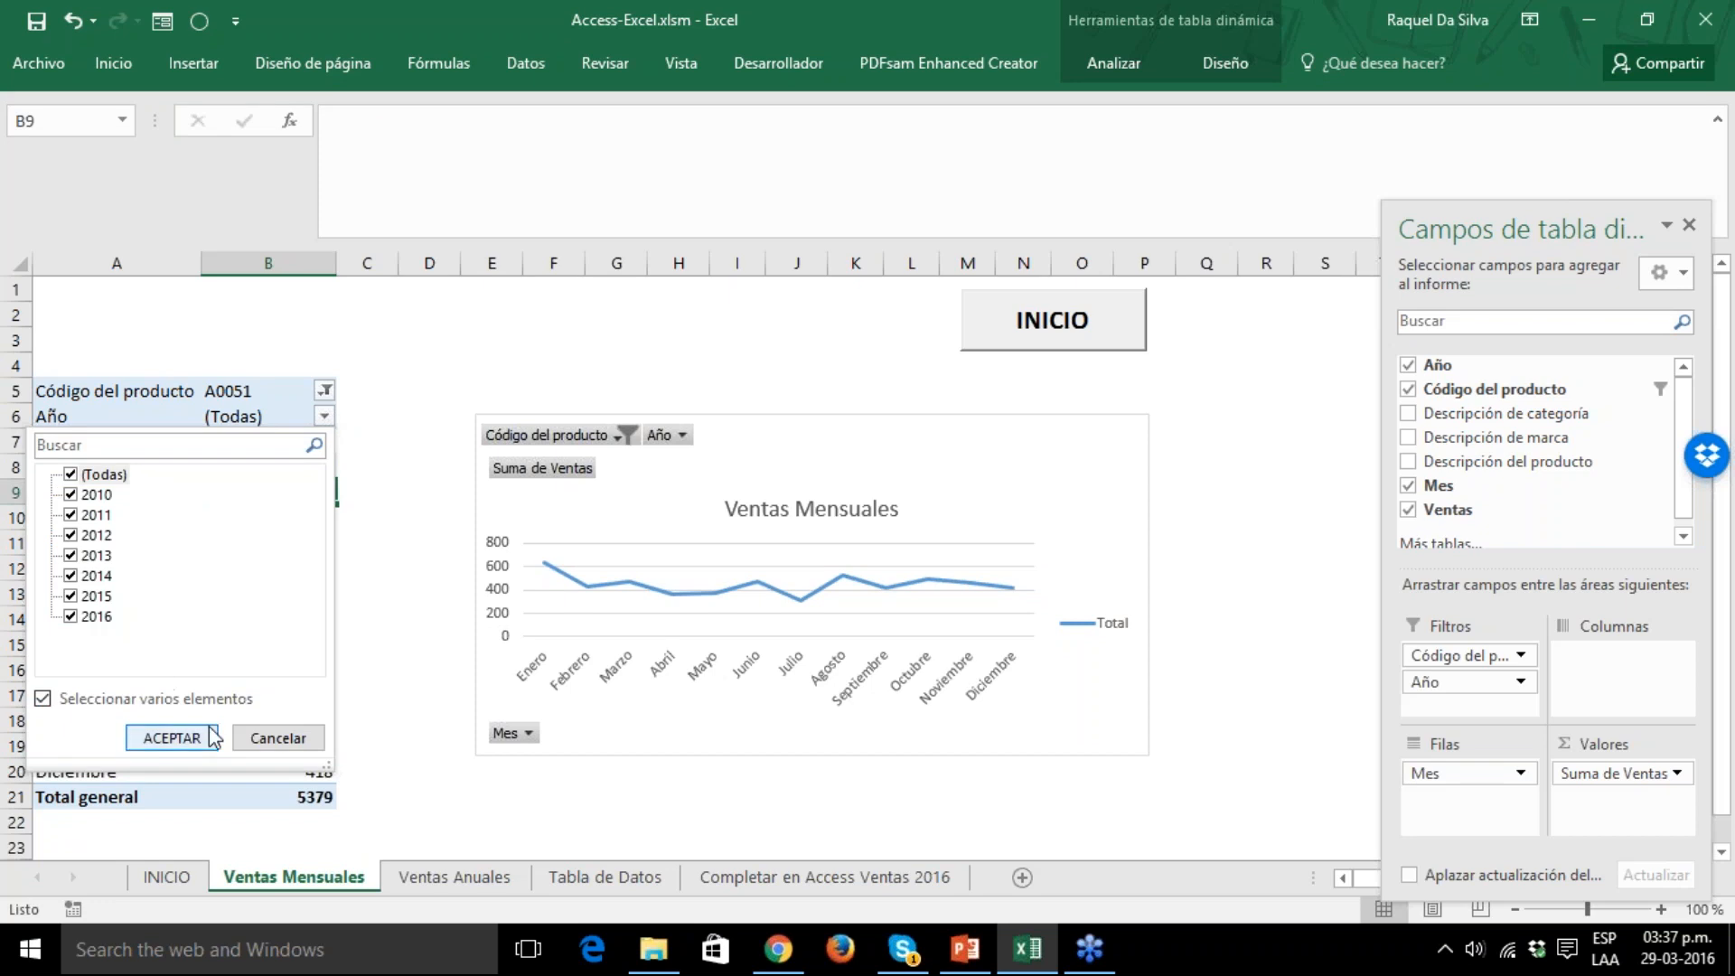
pyautogui.click(171, 738)
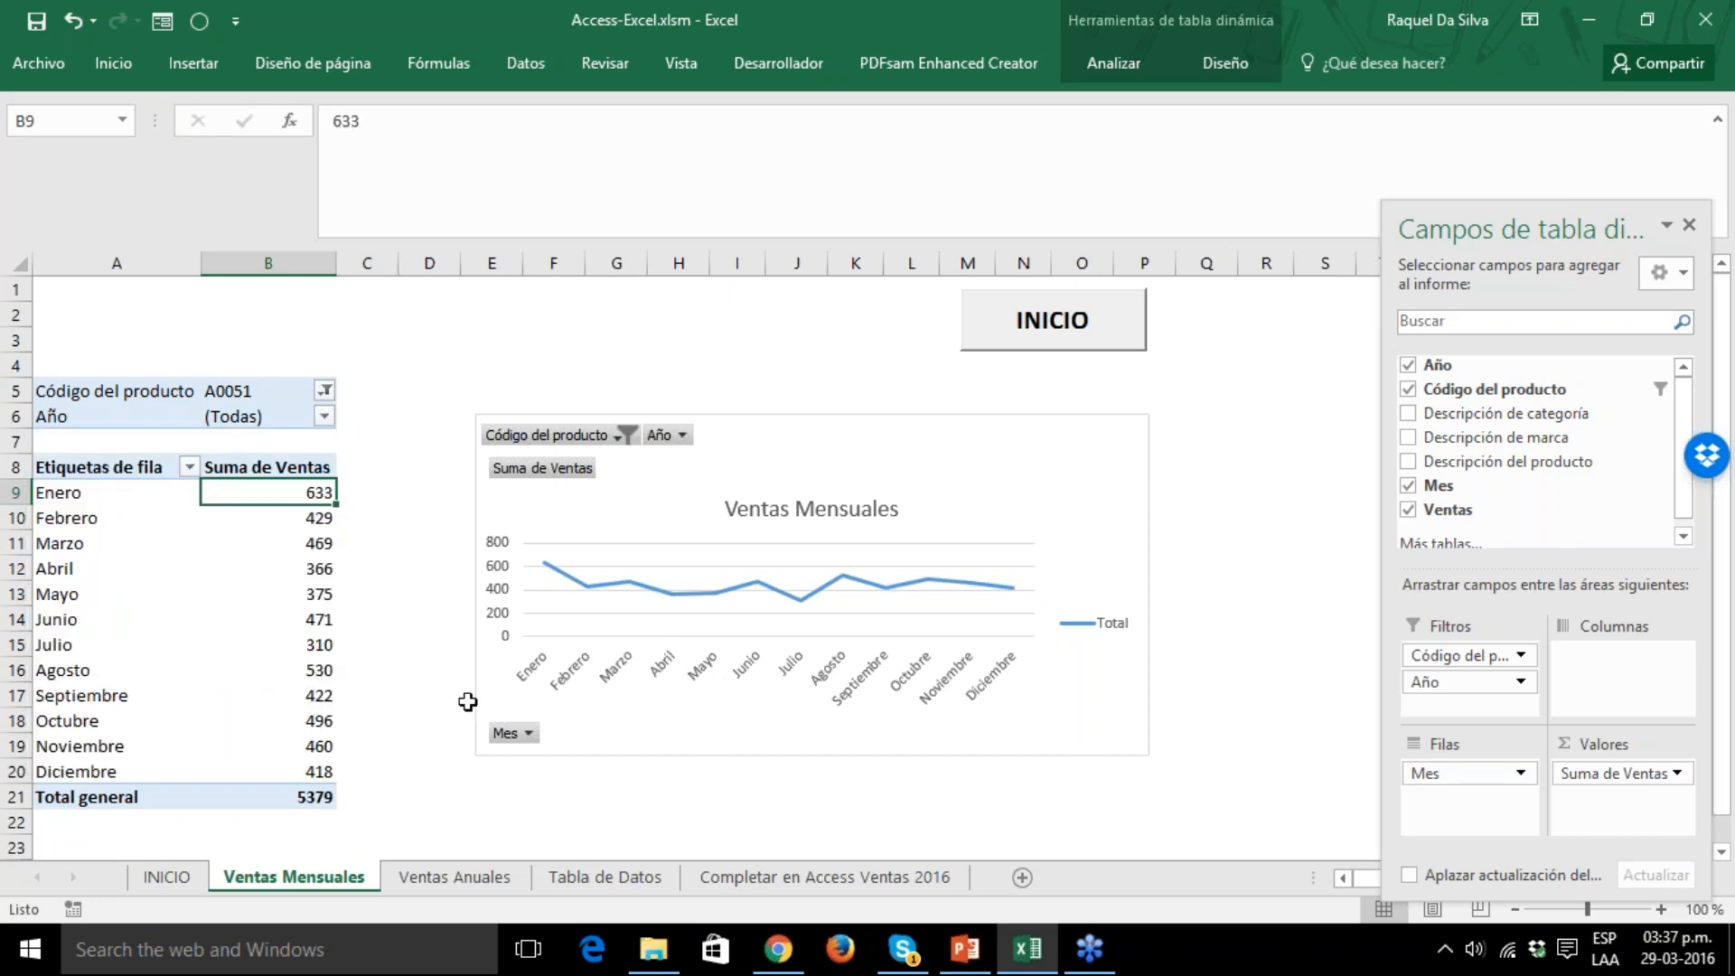
# Widen the 2016 column on the Ventas Anuales worksheet and check its sales values down to the Total general row.
pyautogui.click(459, 878)
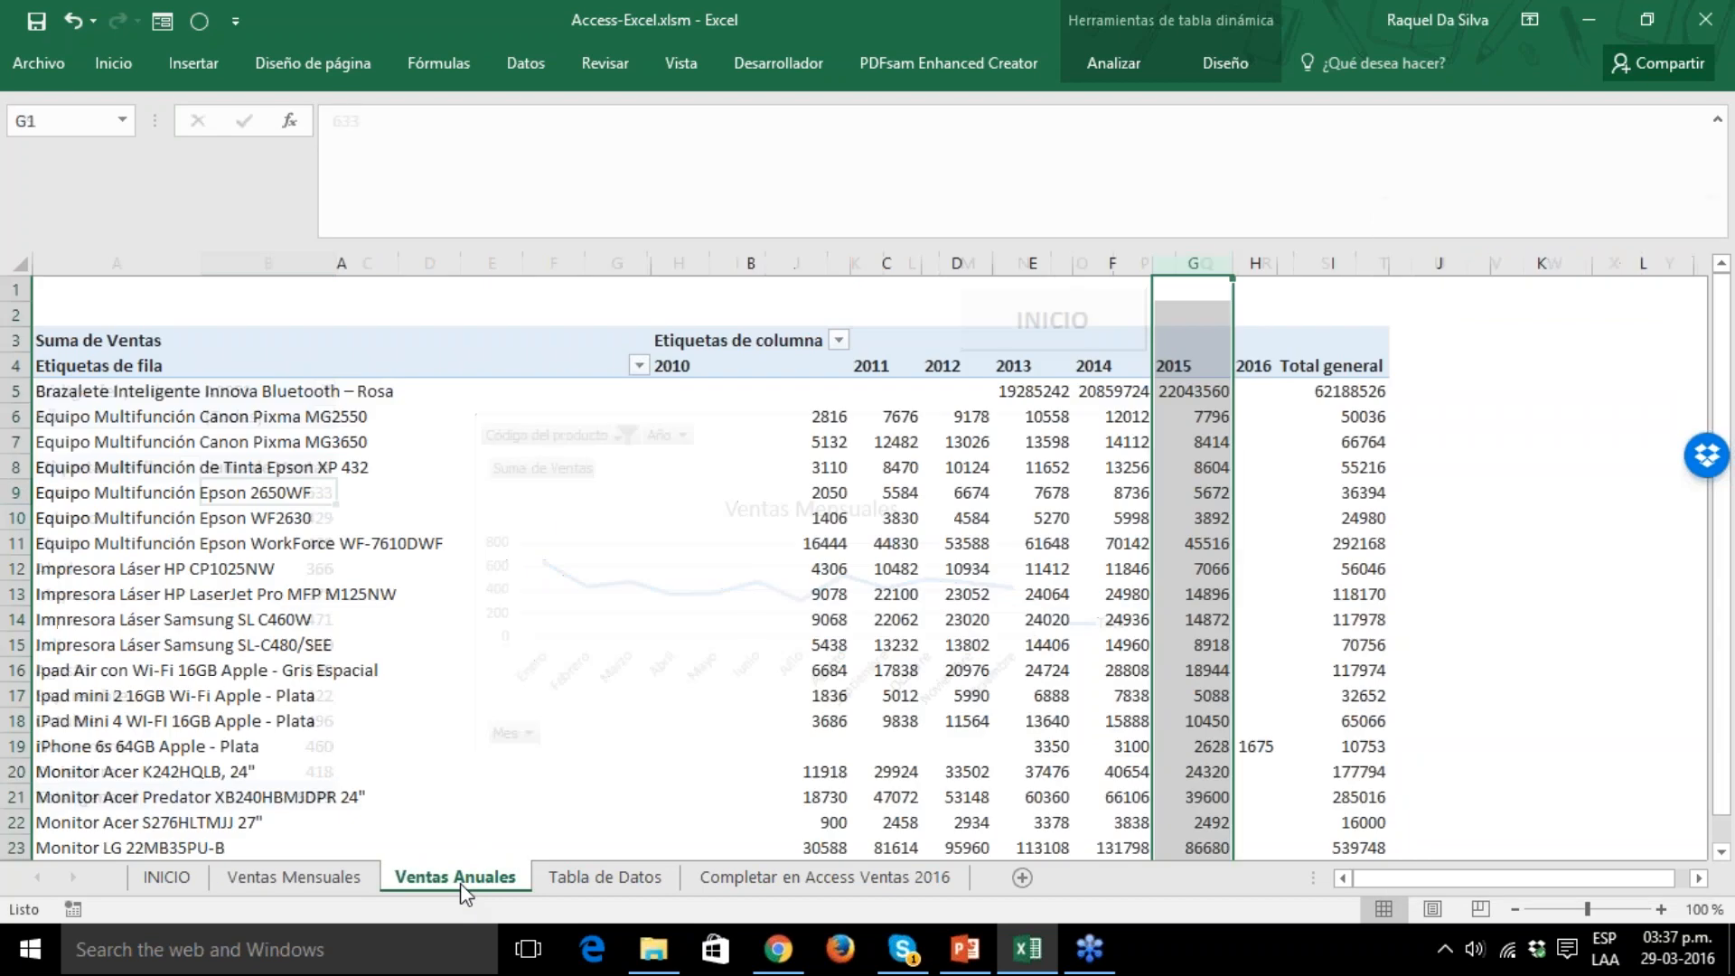
pyautogui.click(1255, 263)
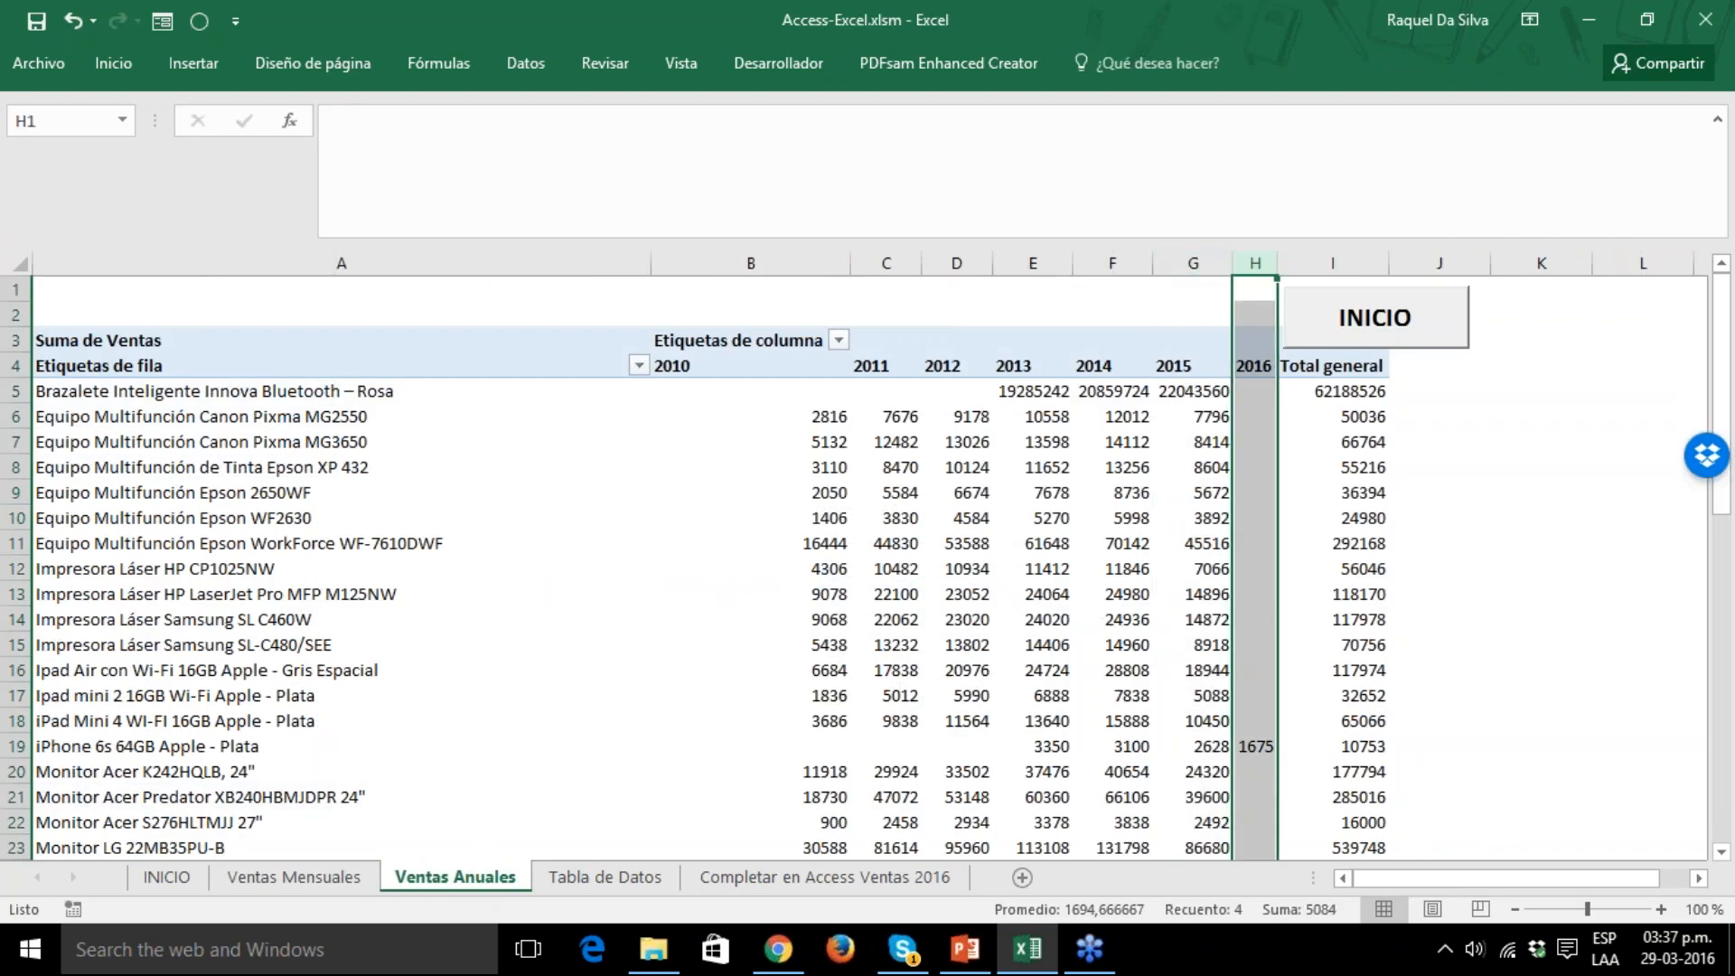
pyautogui.moveTo(1277, 262); pyautogui.dragTo(1315, 259)
pyautogui.click(1281, 747)
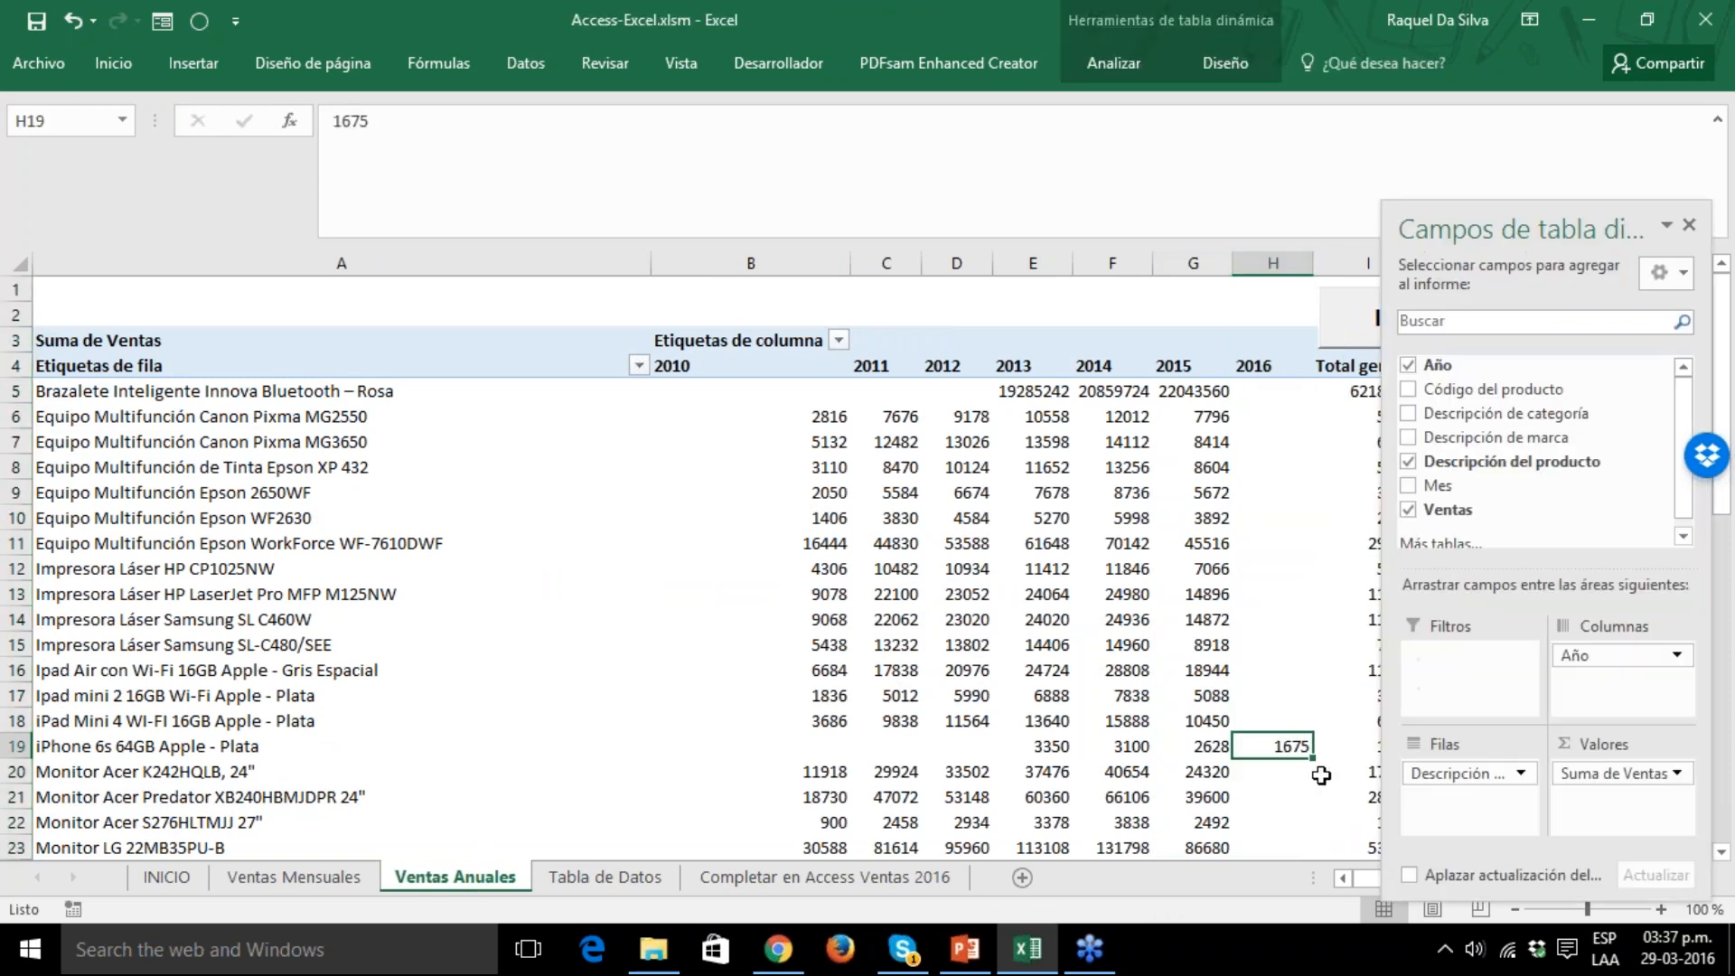
pyautogui.press('pagedown')
pyautogui.press('pagedown')
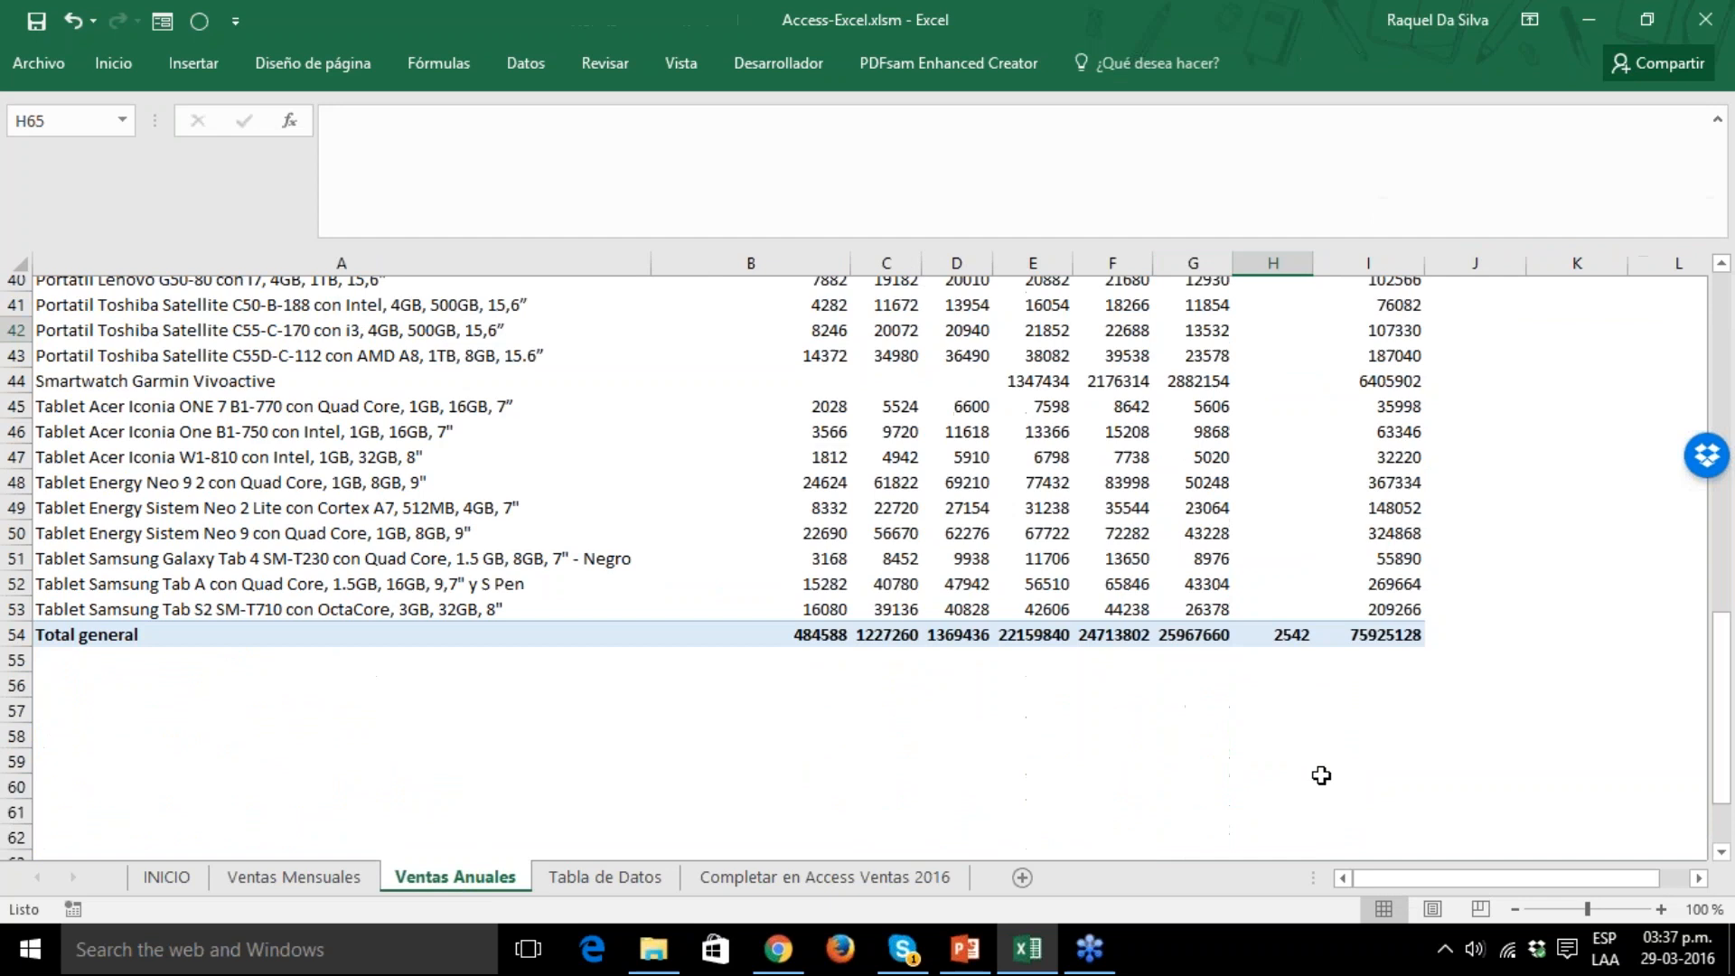
pyautogui.press('pageup')
pyautogui.press('pageup')
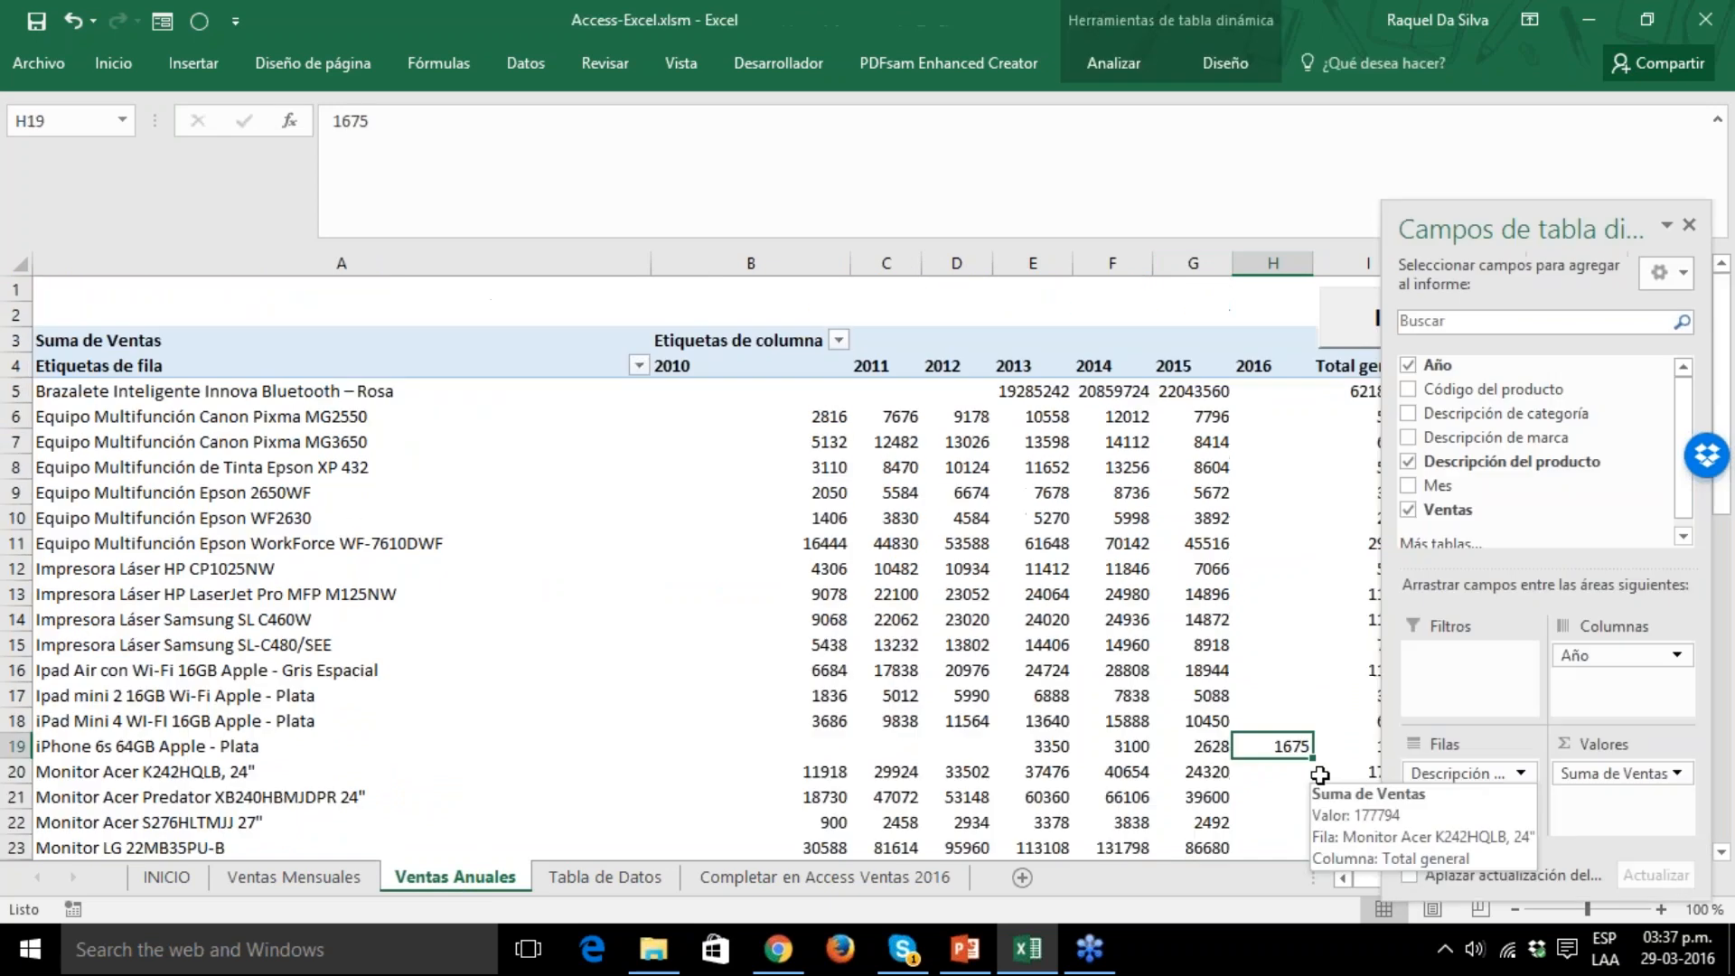
# Check the years available in the Año filter on the Tabla de Datos worksheet, keeping all of them selected.
pyautogui.click(604, 878)
pyautogui.click(1309, 290)
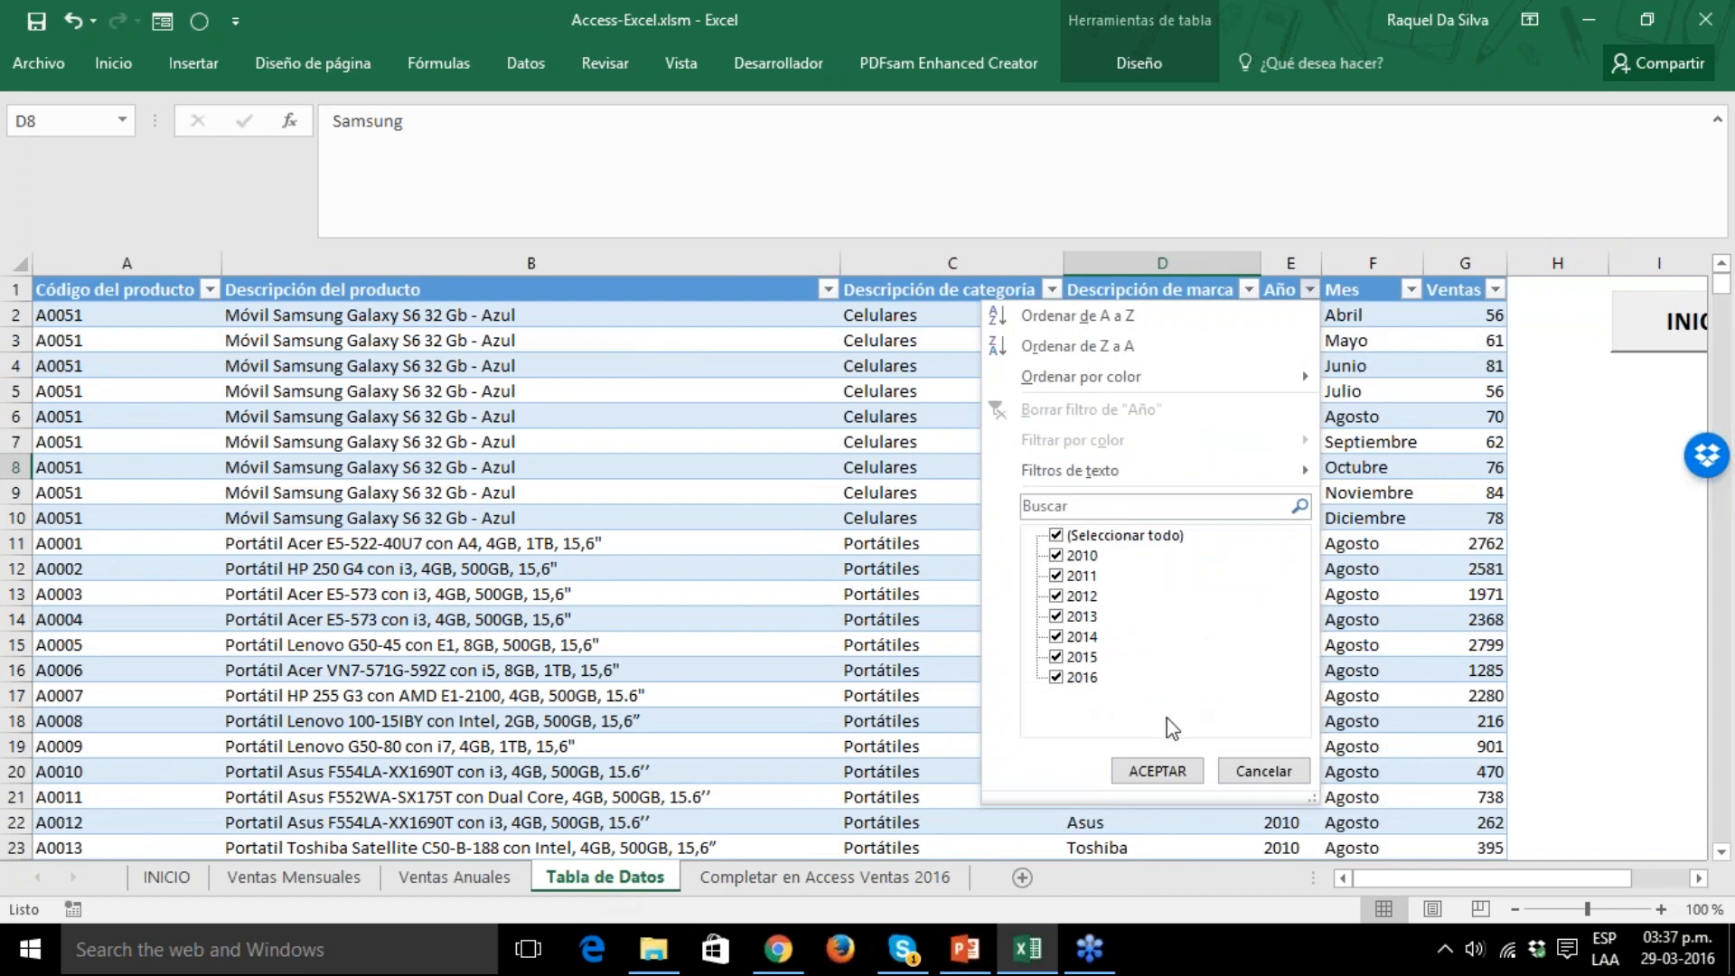
pyautogui.click(1158, 772)
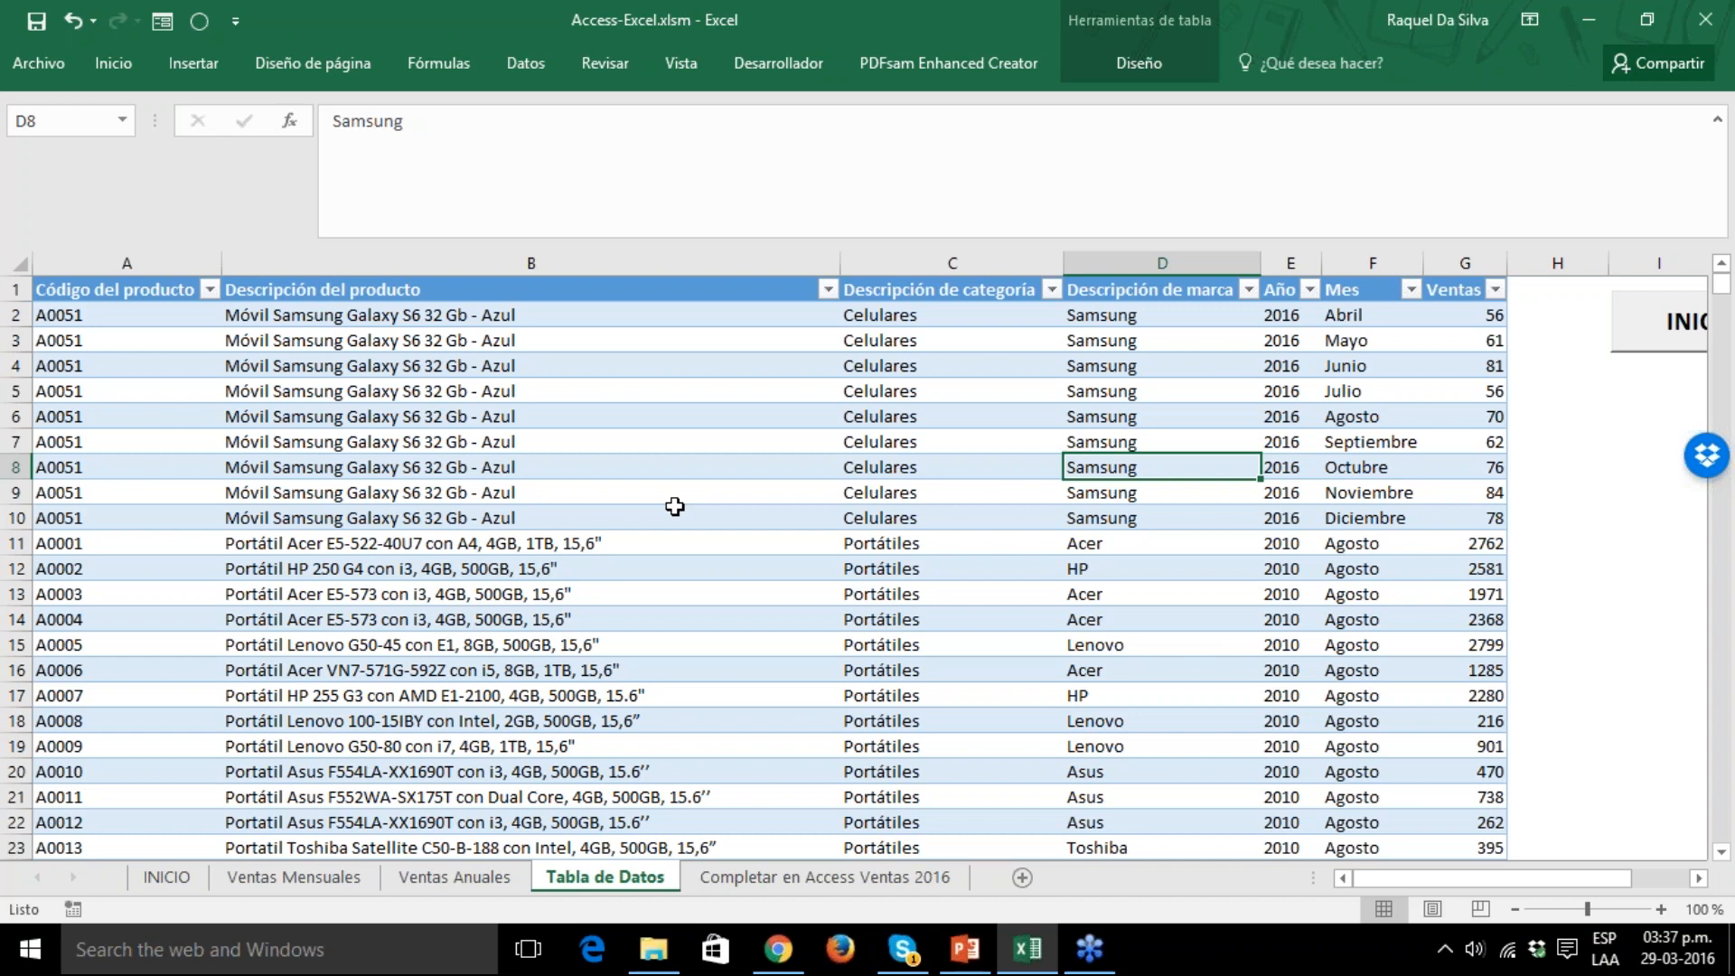
# Move the monthly sales chart on the Ventas Mensuales worksheet slightly upward and deselect it.
pyautogui.click(293, 884)
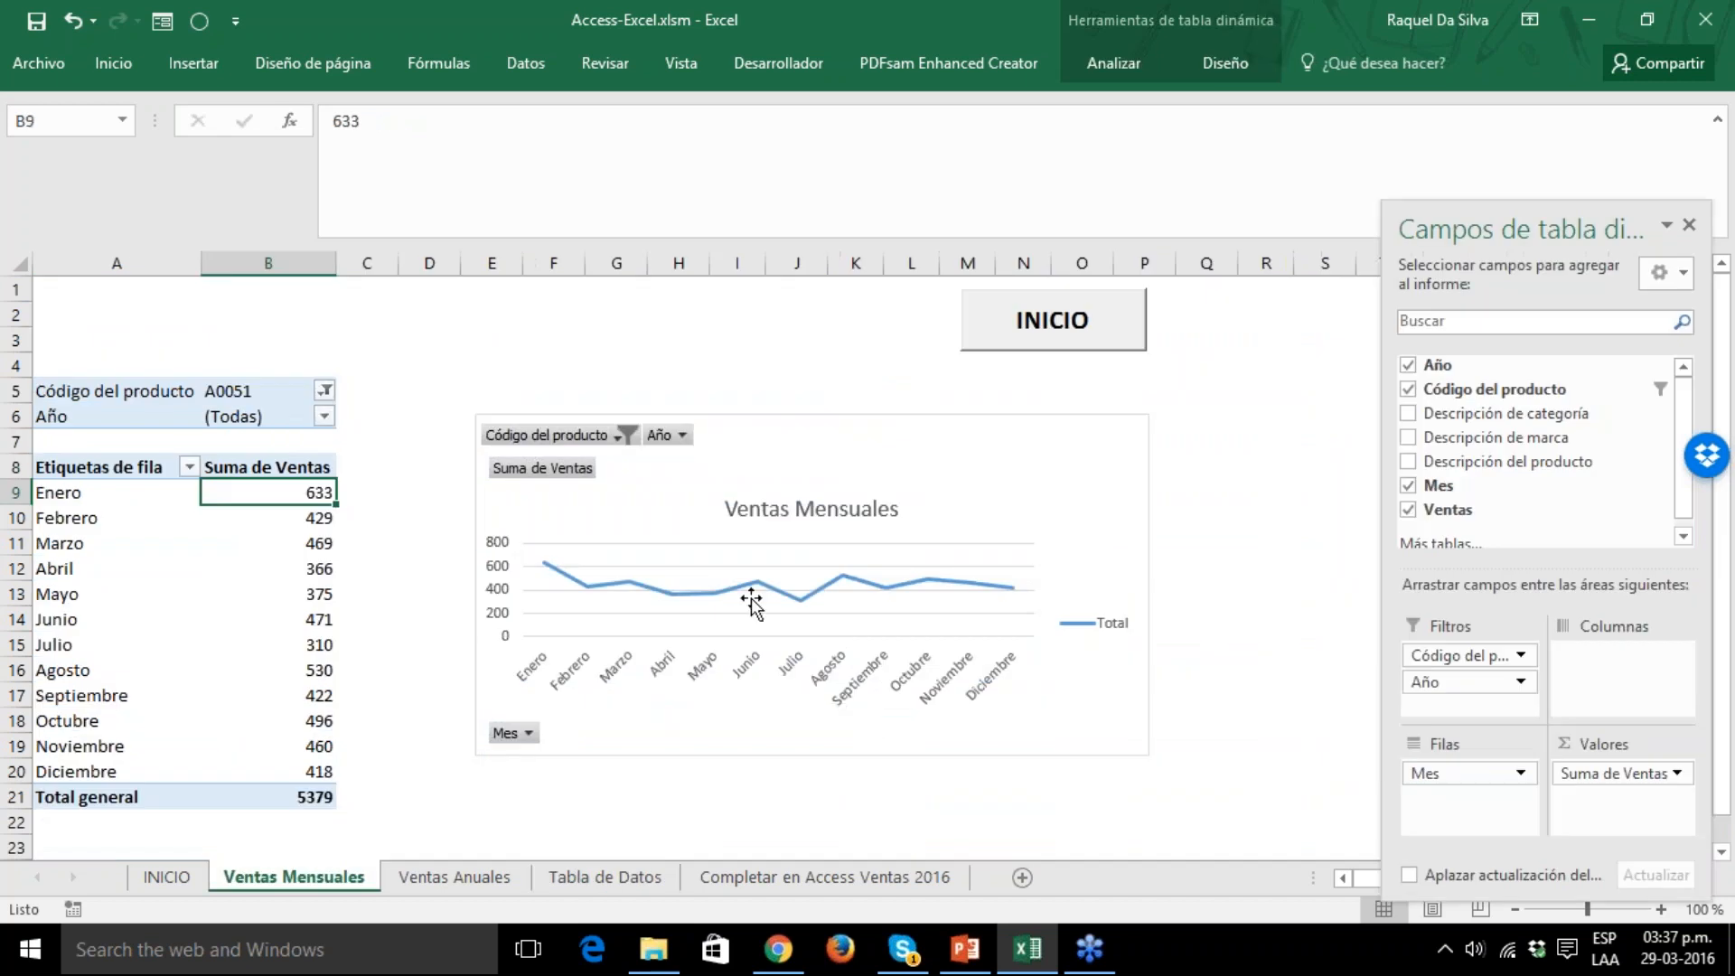
pyautogui.click(789, 556)
pyautogui.moveTo(995, 419); pyautogui.dragTo(999, 402)
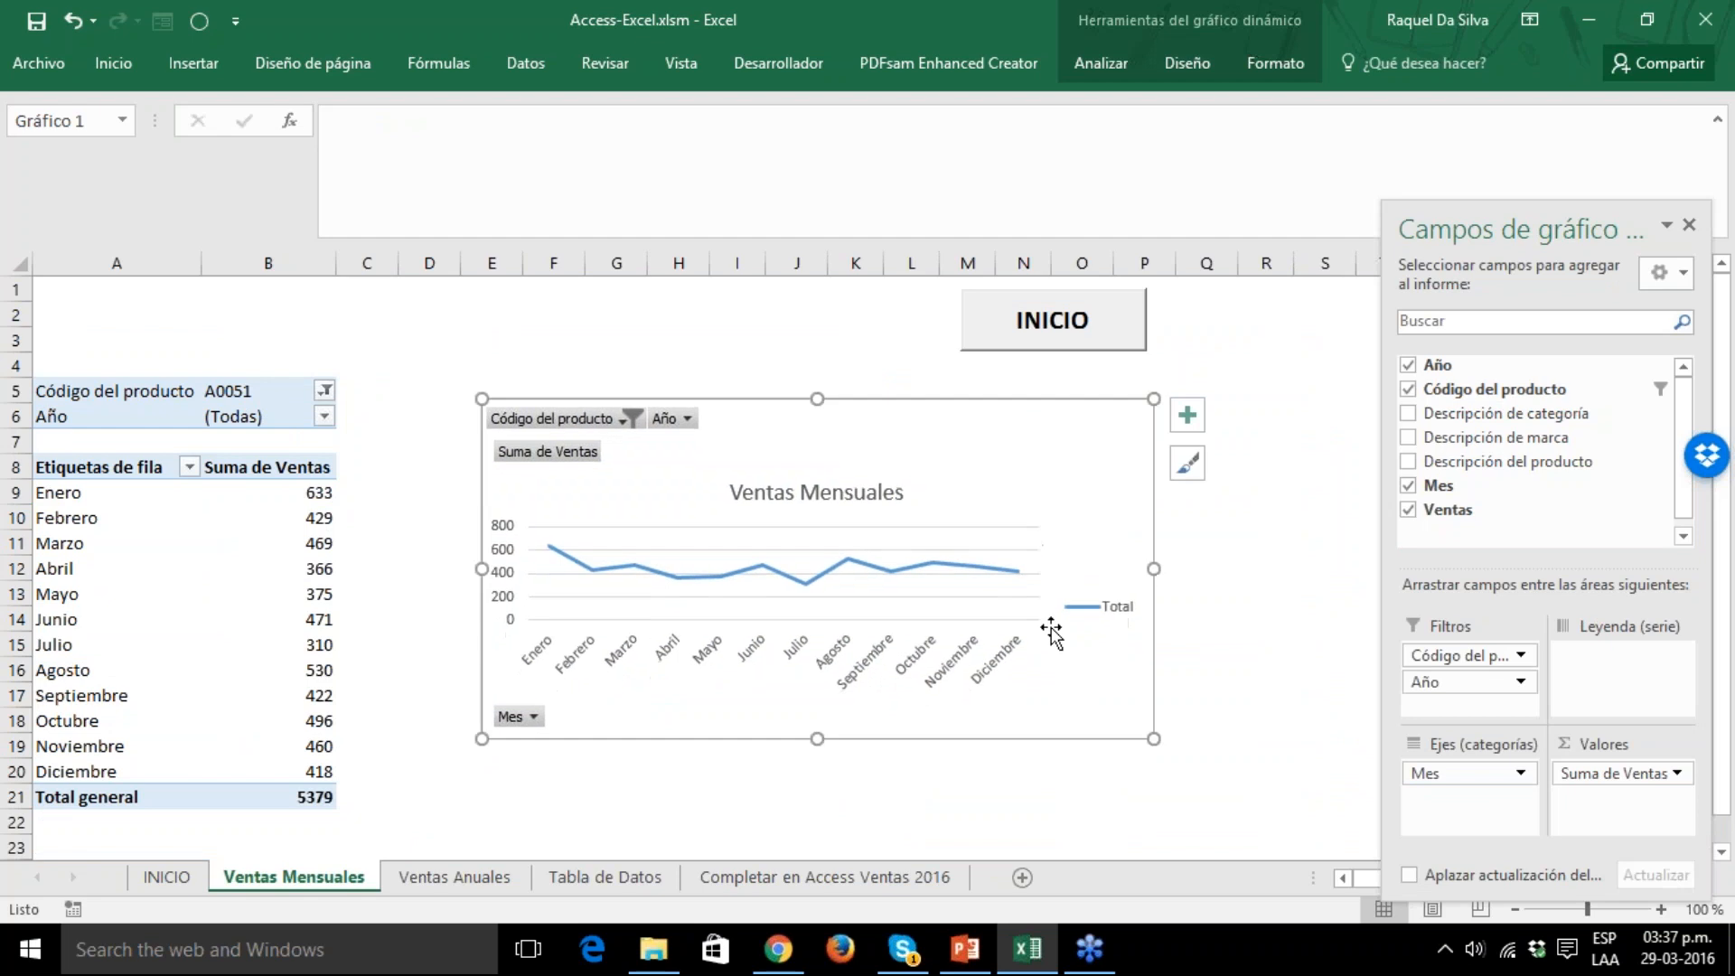
pyautogui.click(1042, 790)
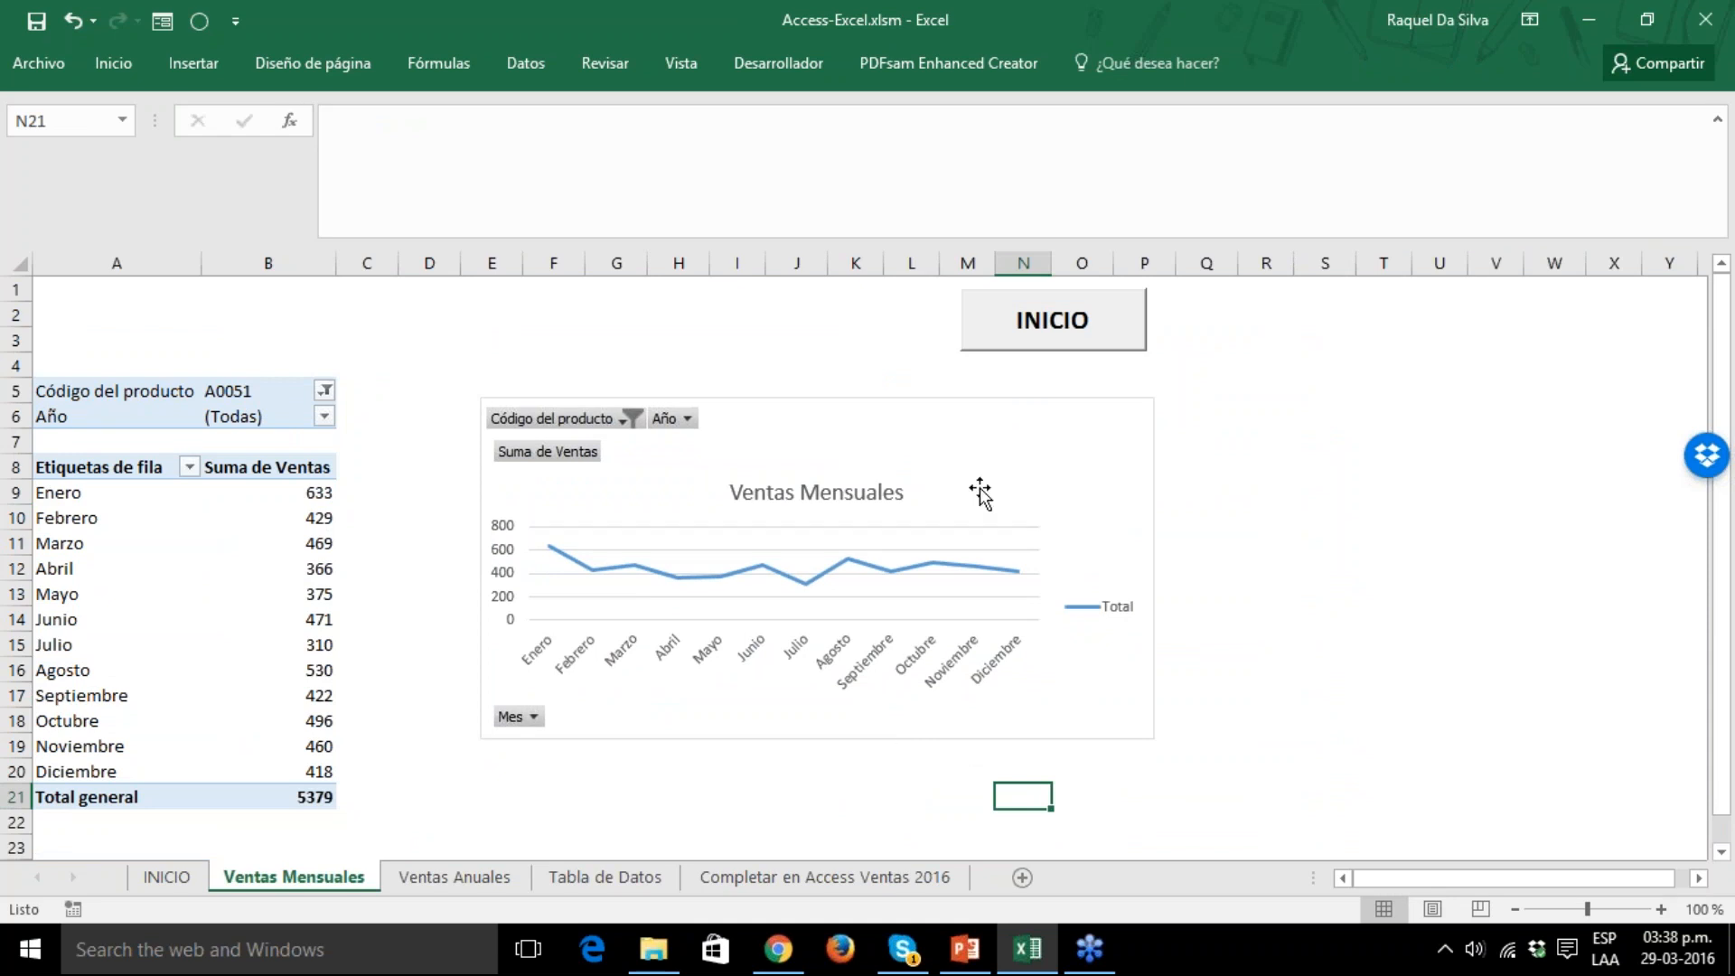
# Switch to PowerPoint, start the slide show from slide 37, and advance to the "Access como Base de Datos" slide.
pyautogui.click(965, 949)
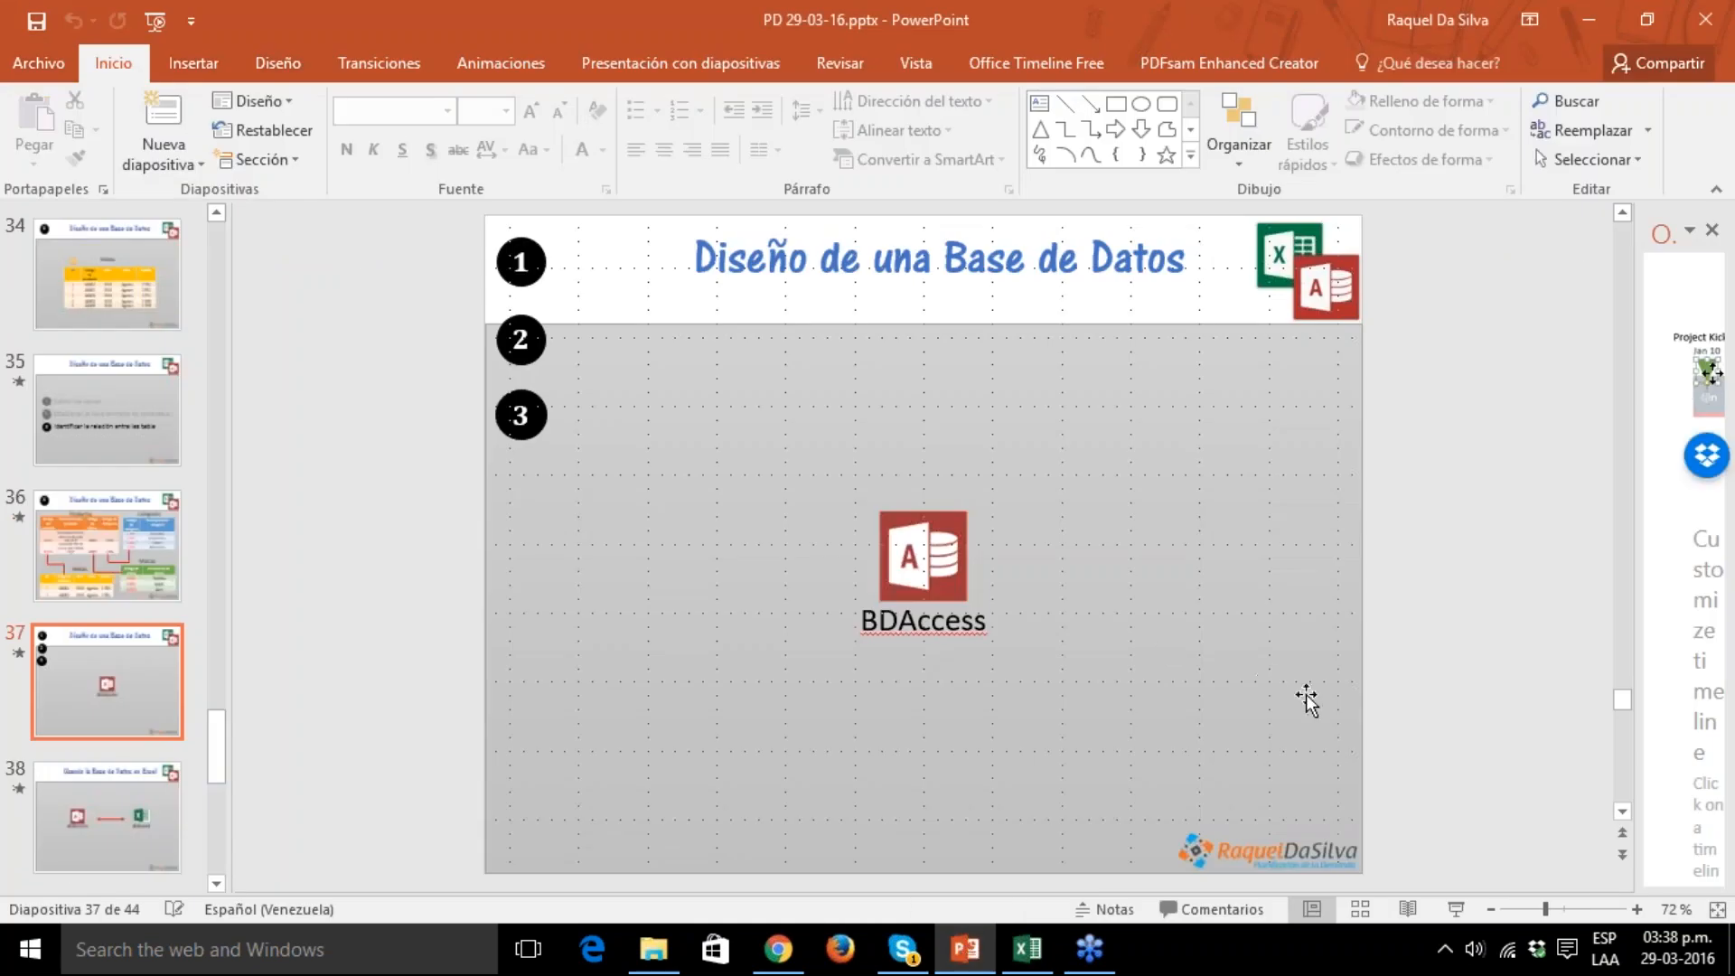
pyautogui.click(1465, 912)
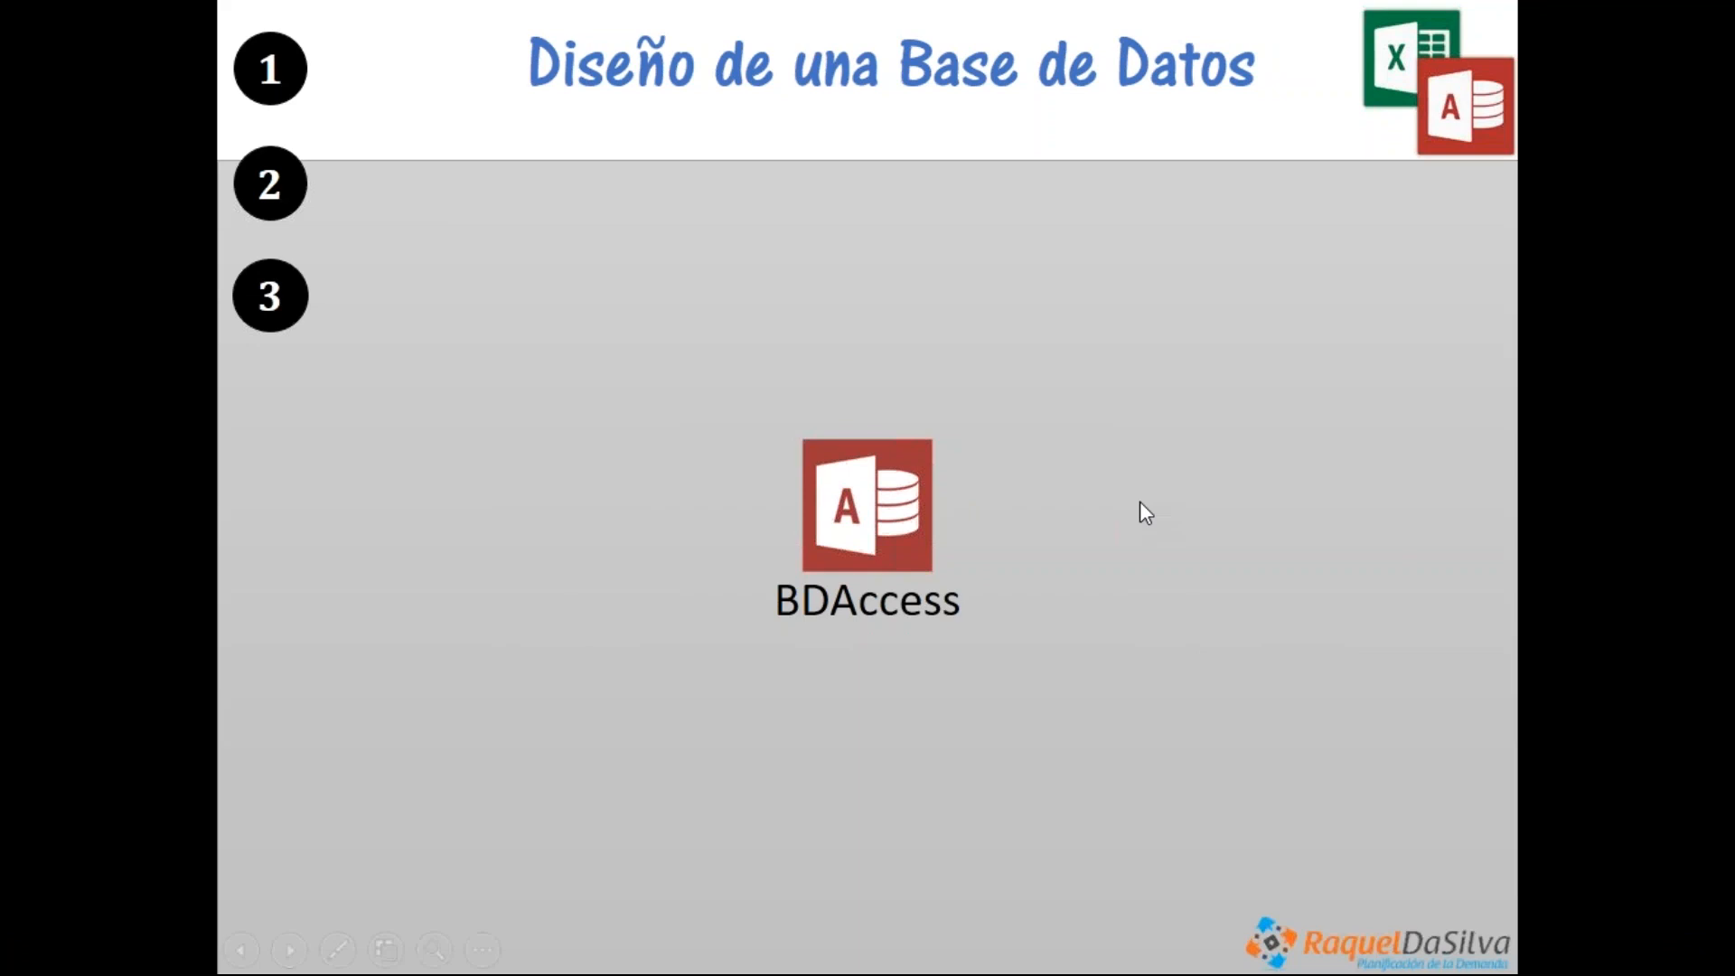
pyautogui.click(1141, 502)
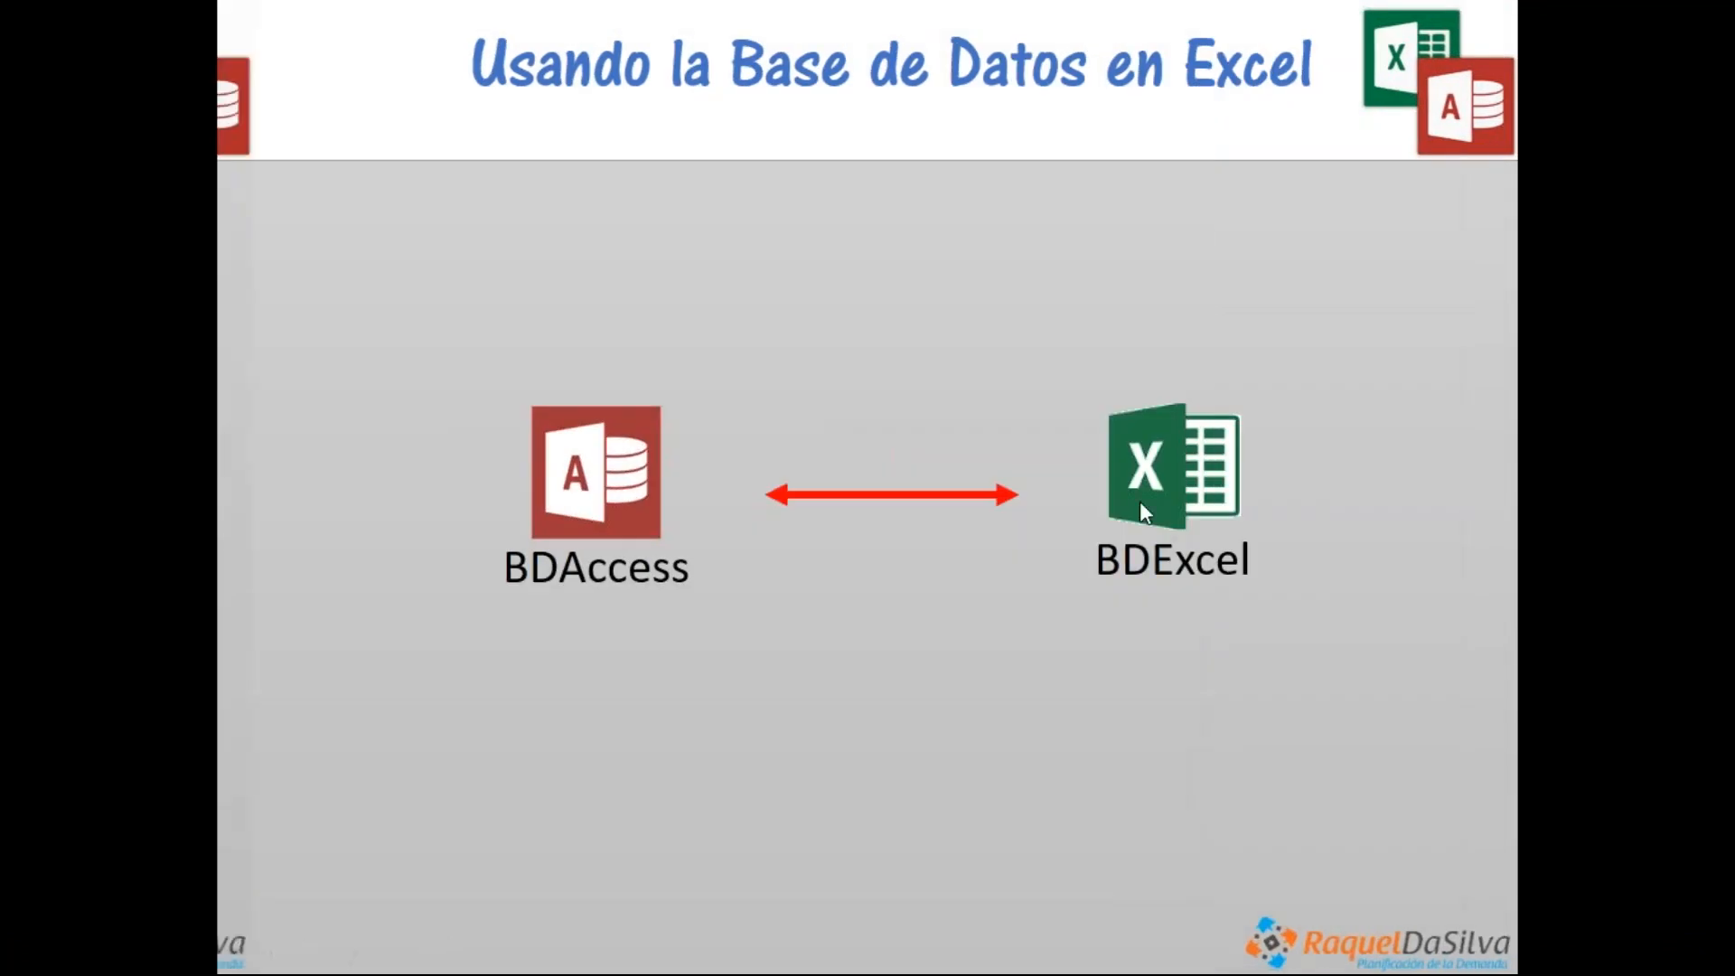
pyautogui.press('Right')
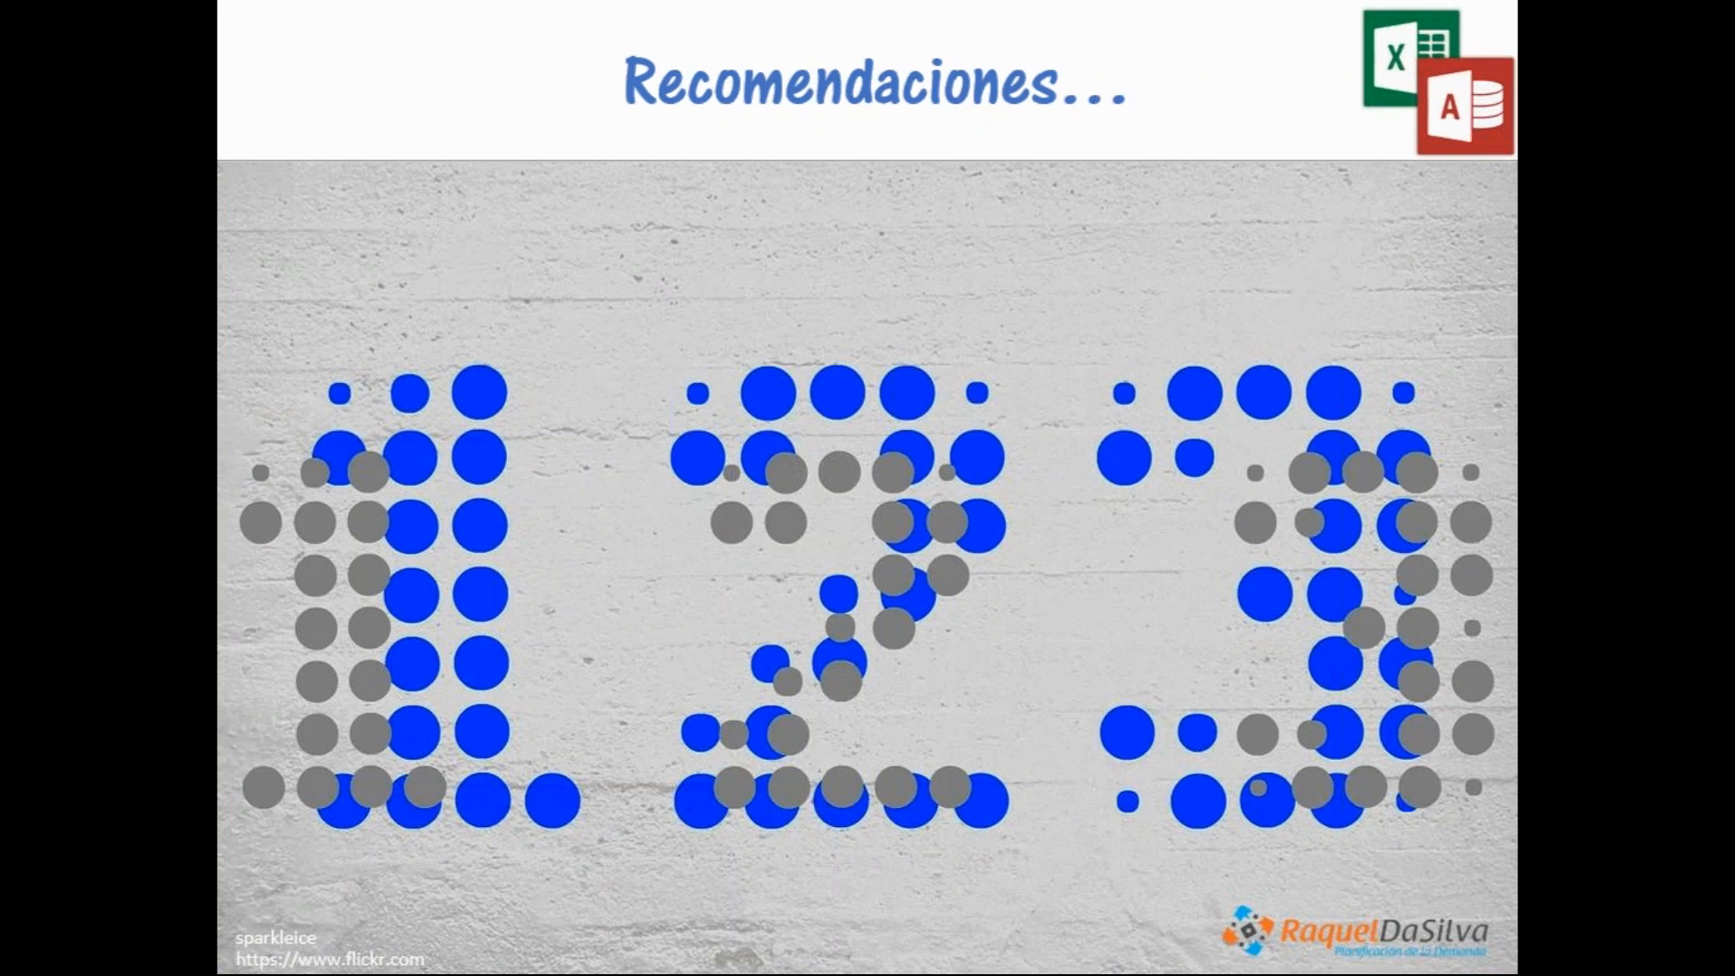
pyautogui.press('Right')
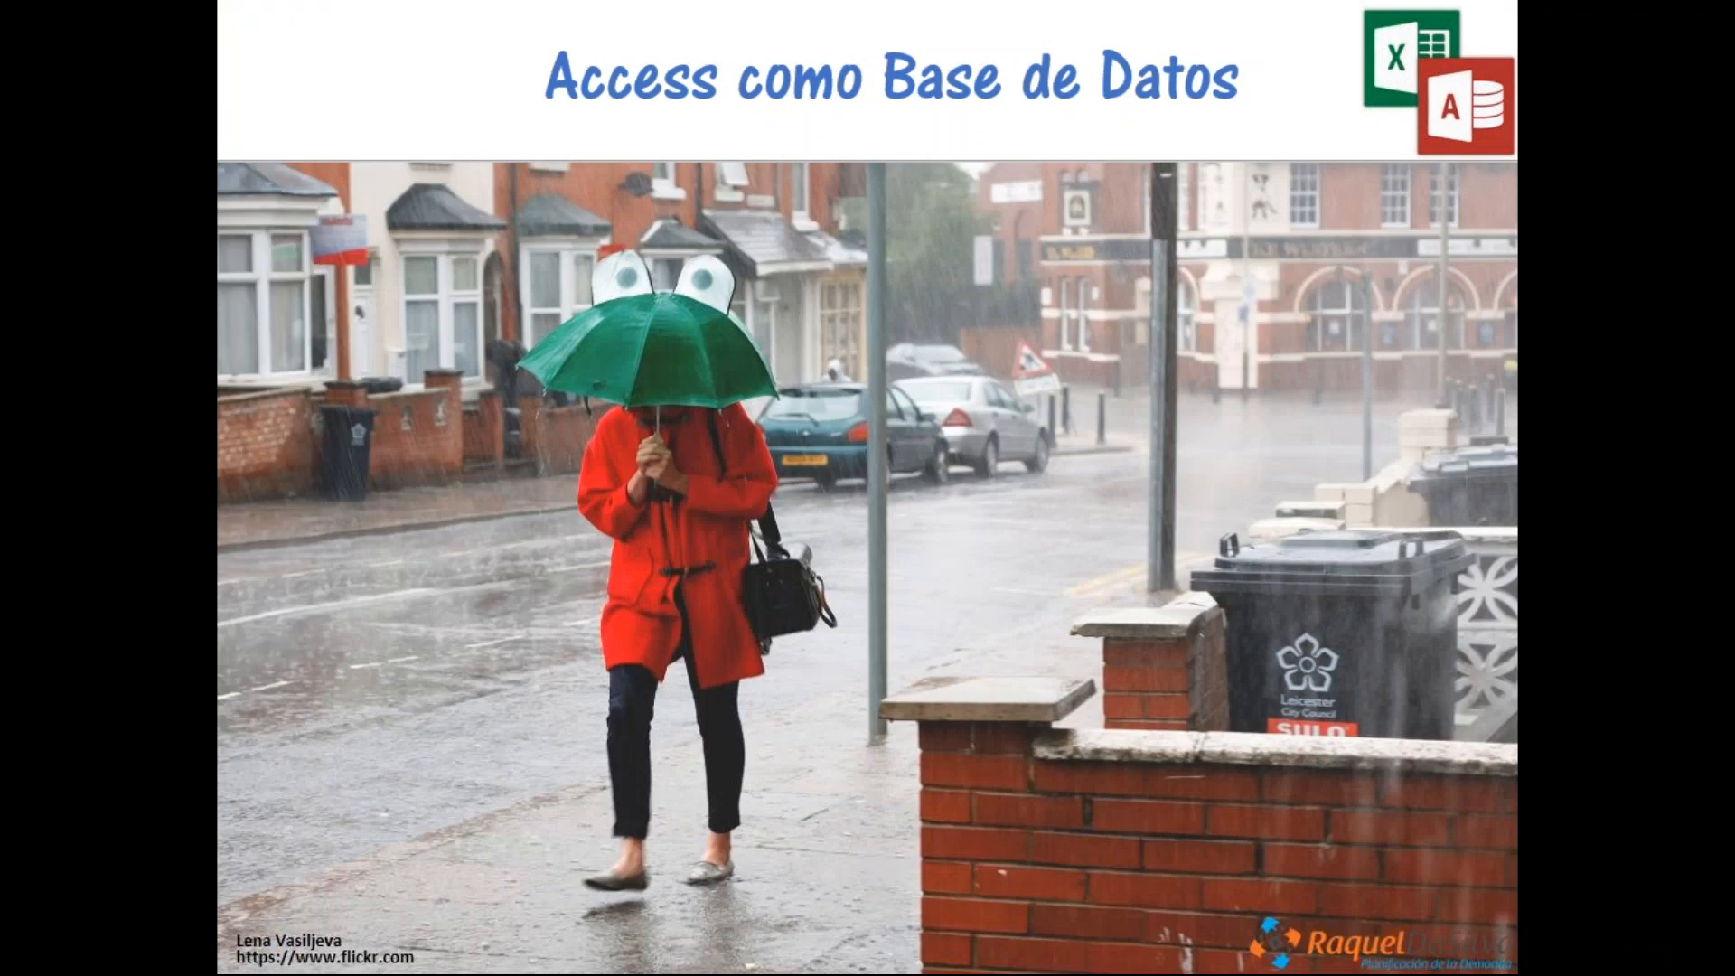